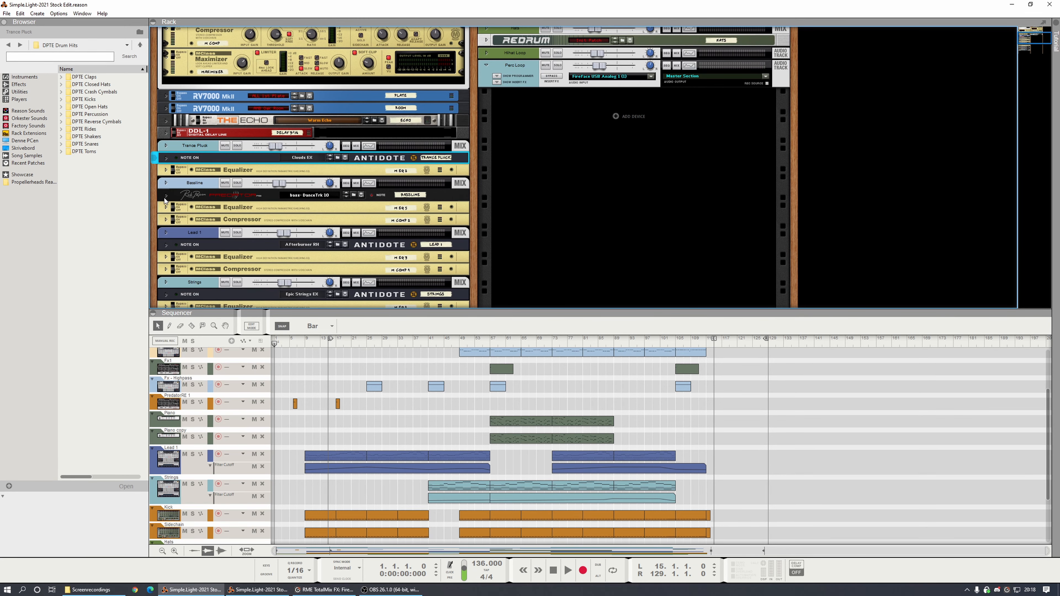
Step: Unfold and refold the Bassline synth in the rack, and enlarge the sequencer area to show the lower tracks
click(166, 196)
click(164, 56)
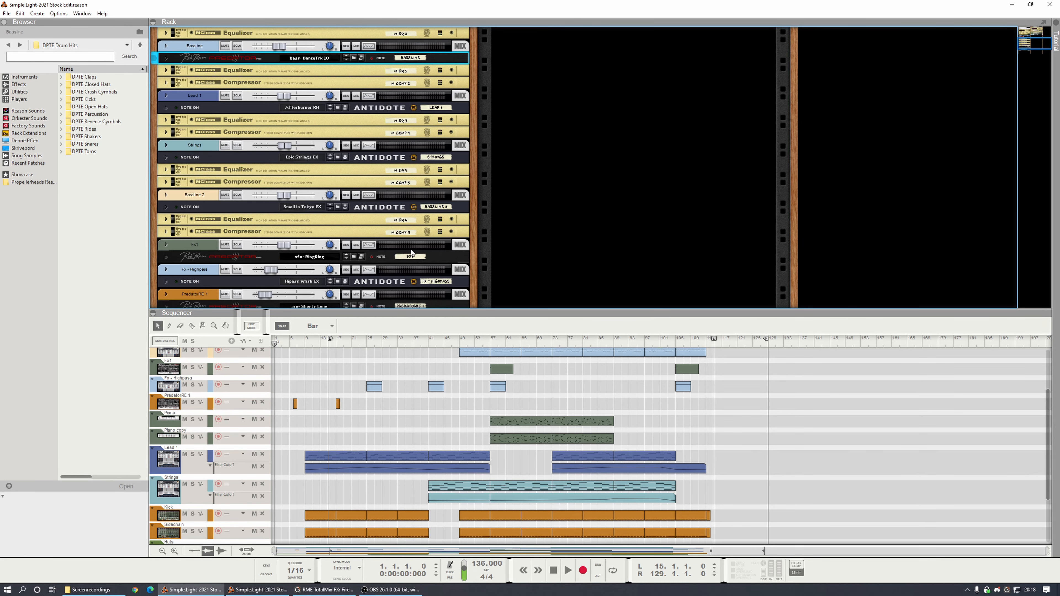
drag(434, 314, 450, 199)
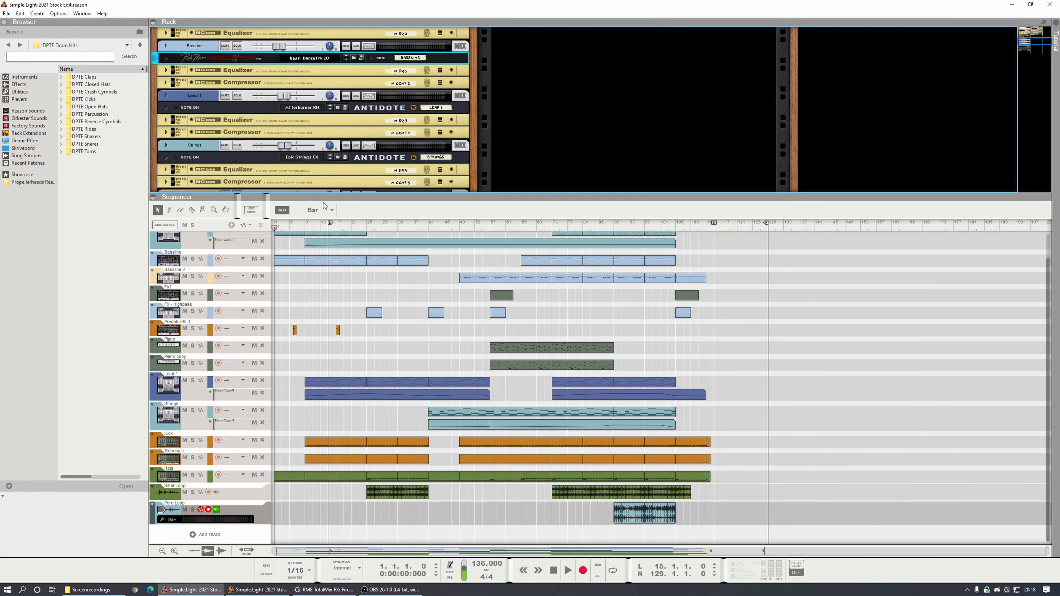
drag(329, 197, 325, 214)
Step: Play the song from the start and audition its first half, skipping ahead section by section to bar 56
key(space)
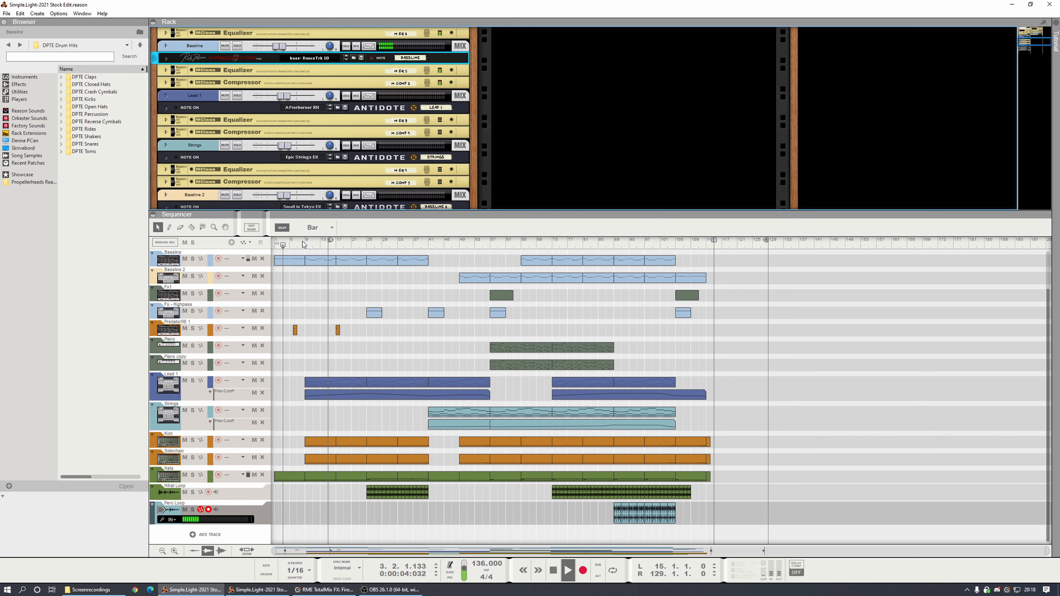
click(306, 244)
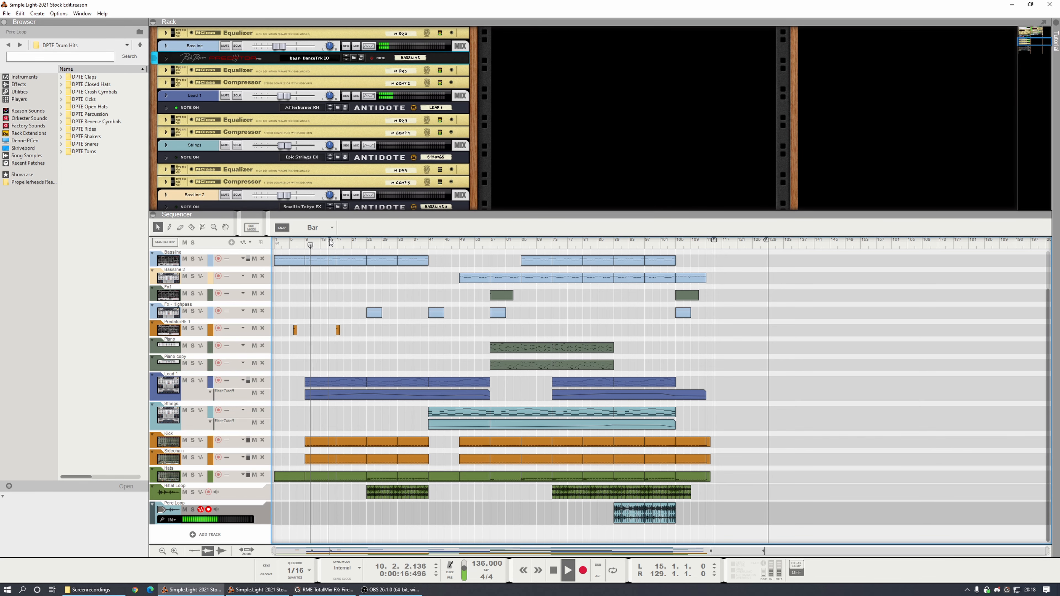
click(337, 245)
click(368, 246)
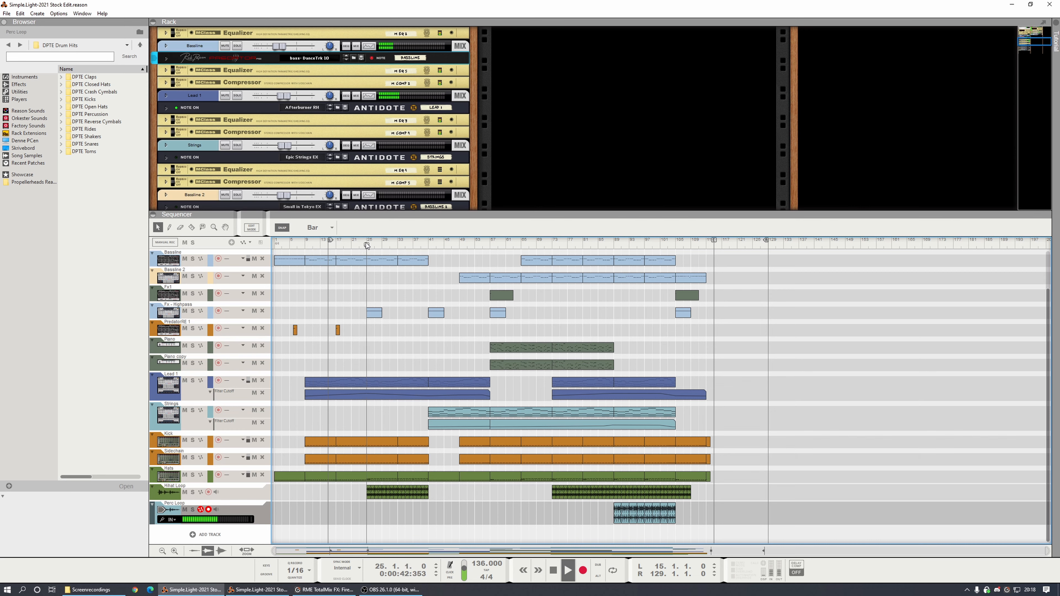
click(397, 243)
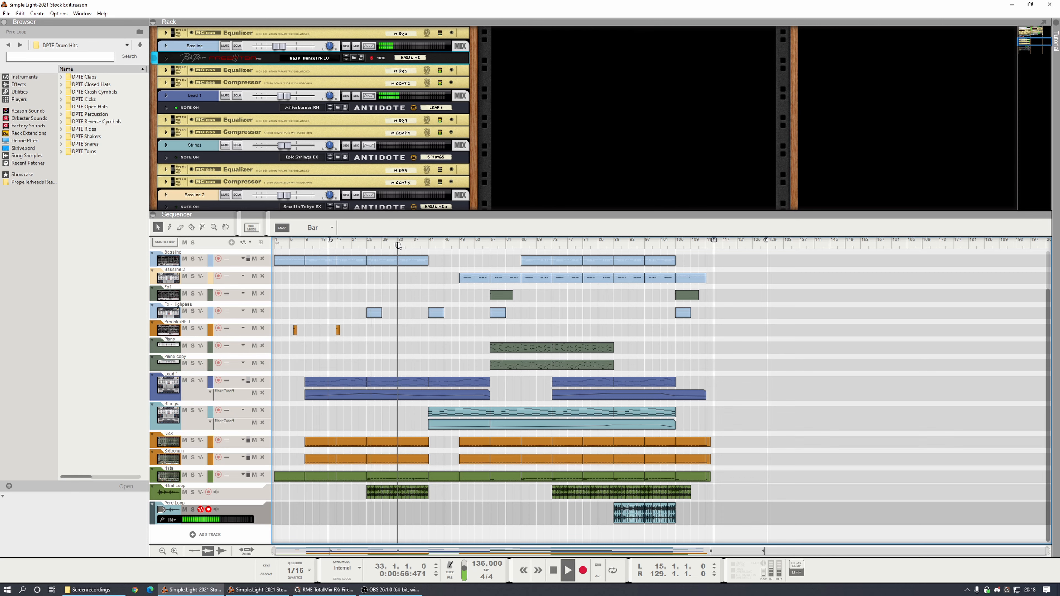
click(428, 245)
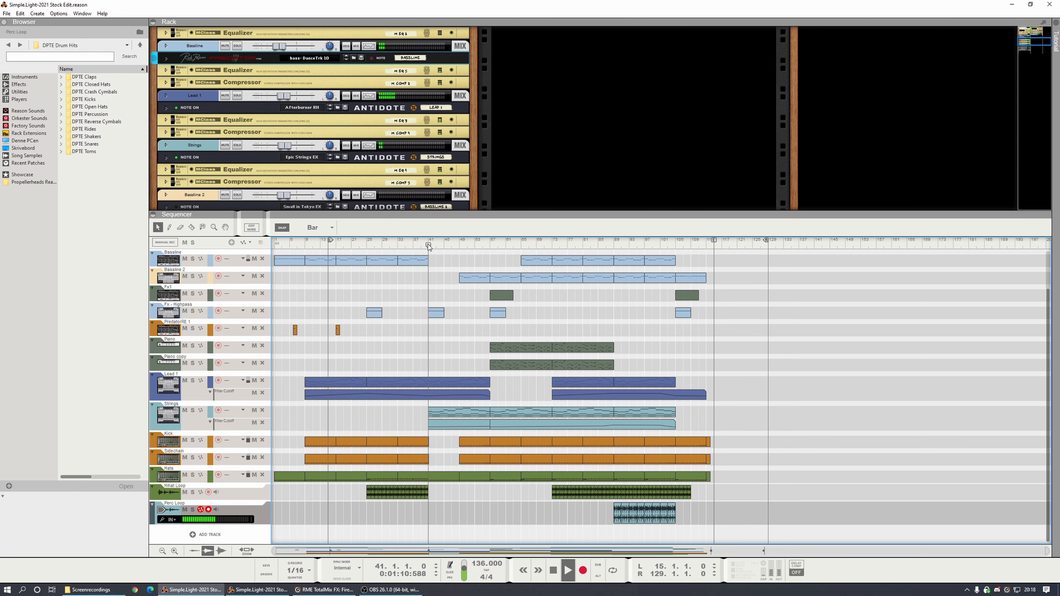
click(486, 245)
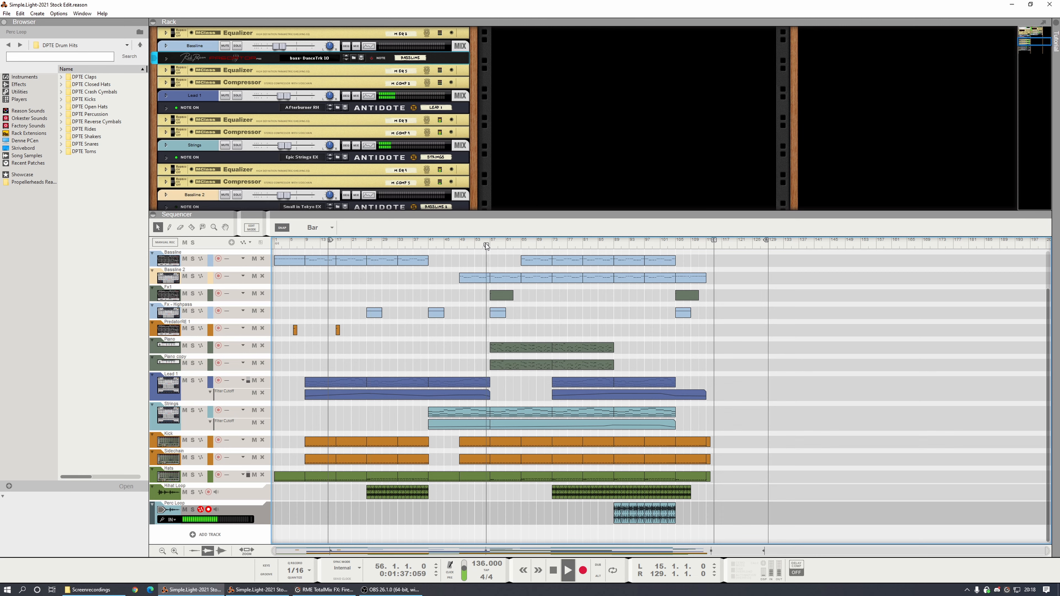
Step: Audition the second half of the song in 8-bar jumps from bar 65 to bar 105
click(521, 244)
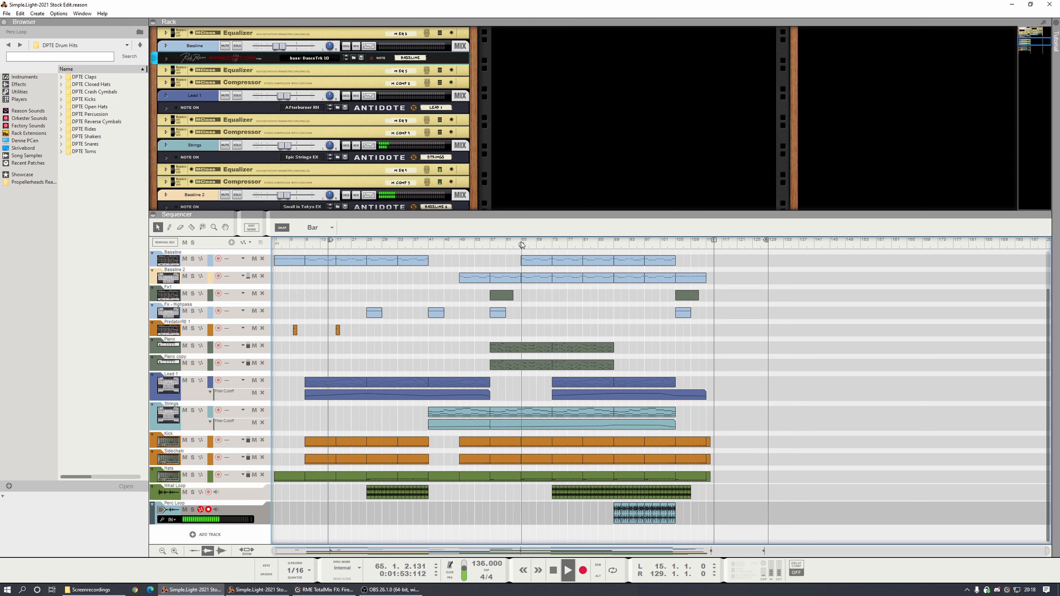
click(552, 245)
click(583, 245)
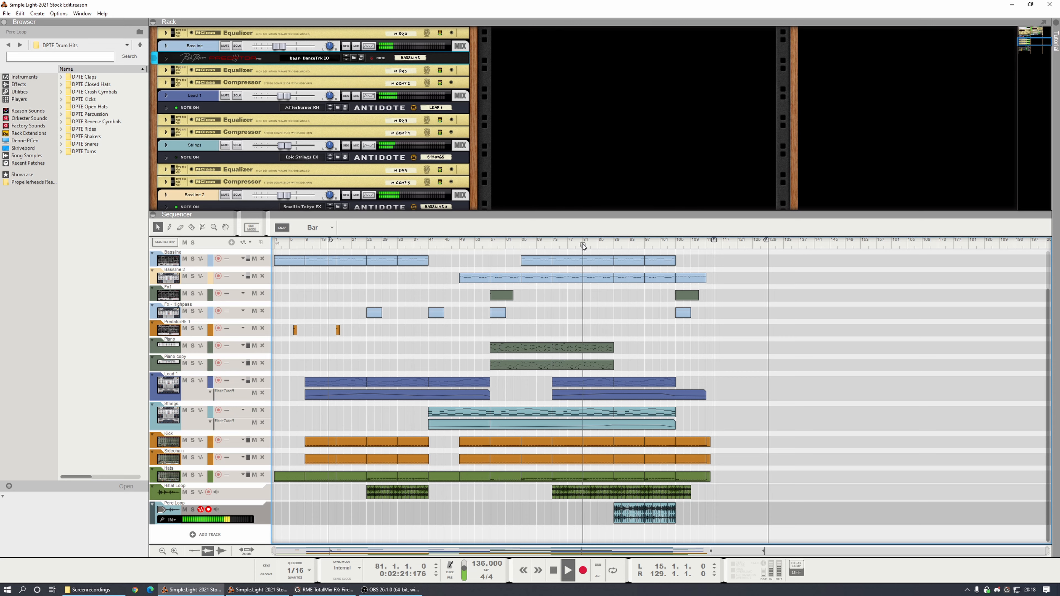
click(614, 246)
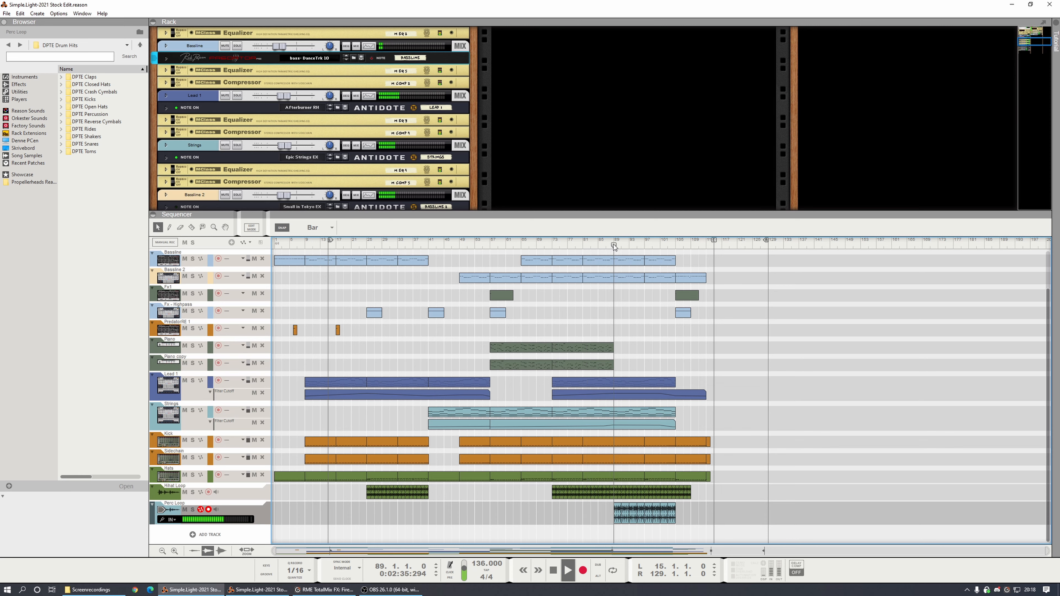
click(646, 245)
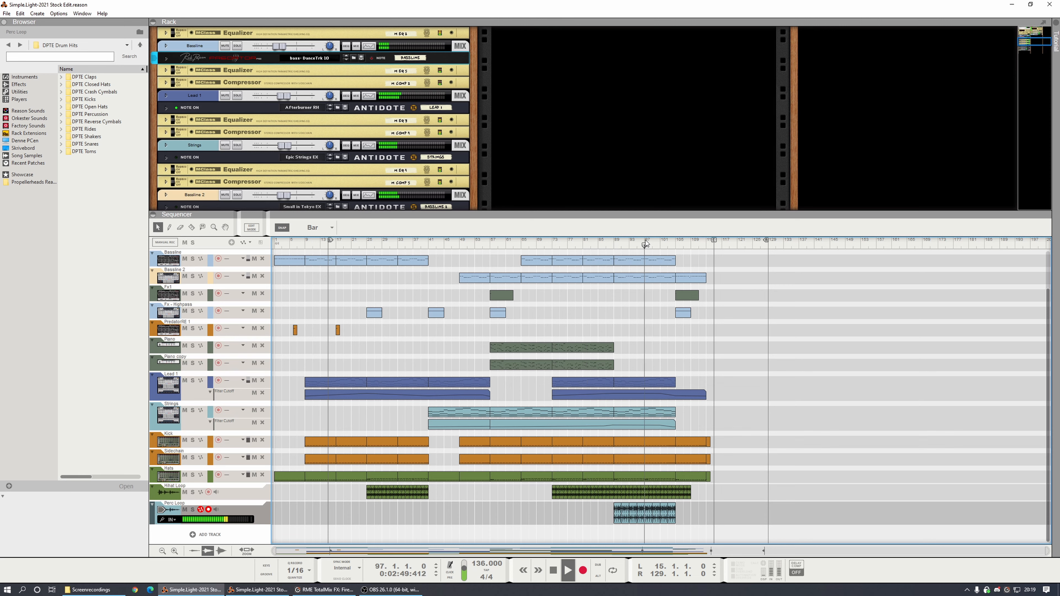
click(676, 245)
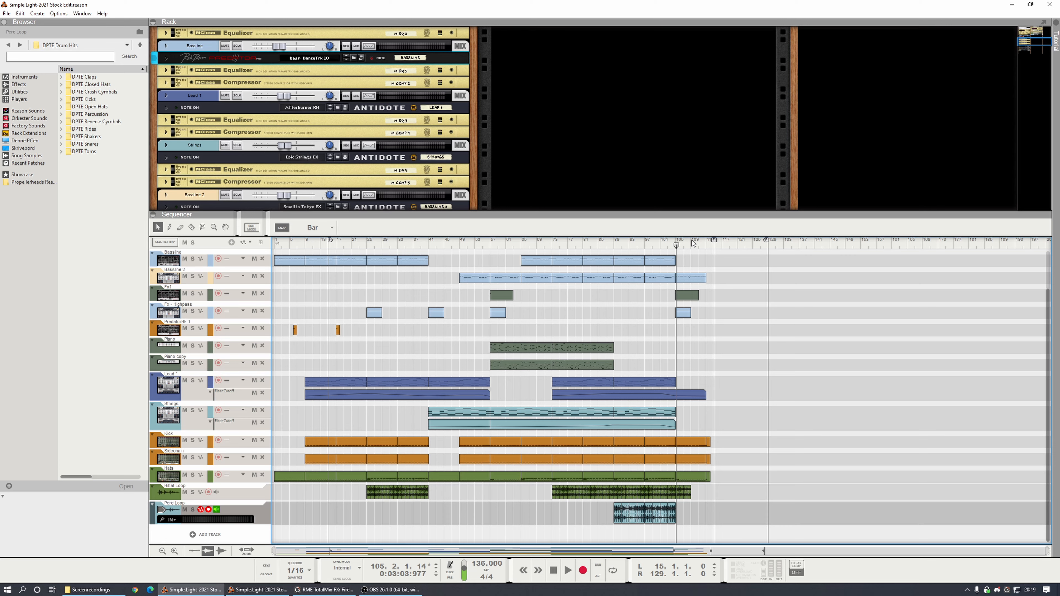
Step: Enlarge the rack area and examine its devices, from the master section inserts down to the Piano copy channel
drag(459, 212, 375, 256)
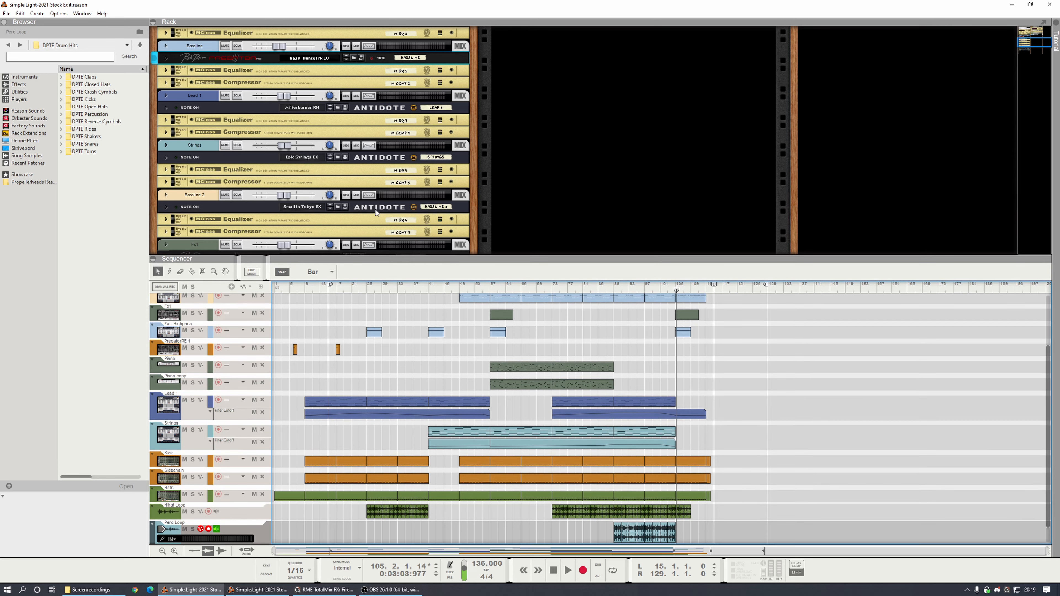
scroll(378, 213, up, 5)
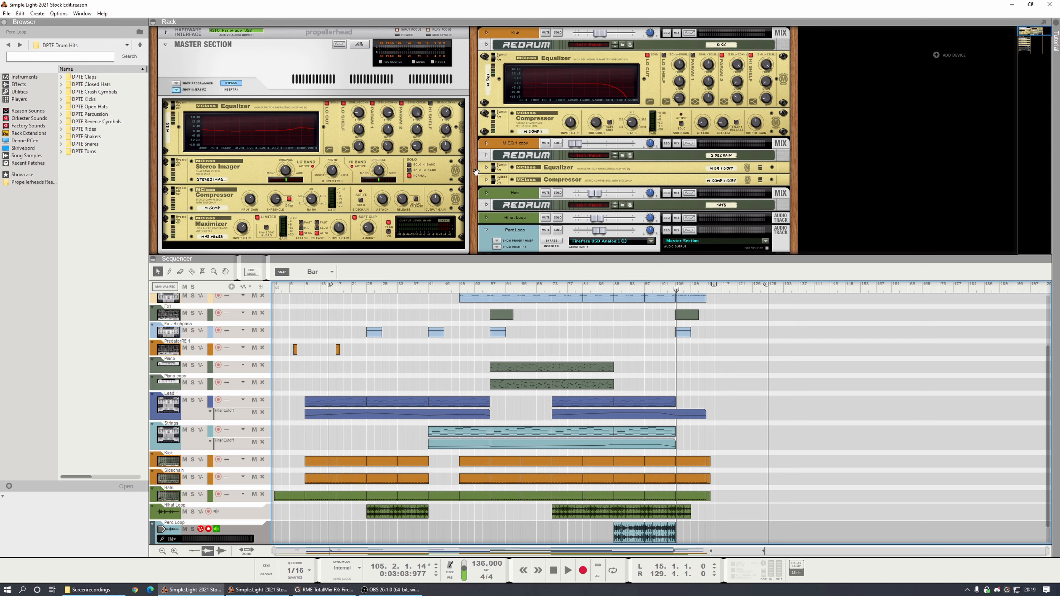
scroll(476, 172, down, 3)
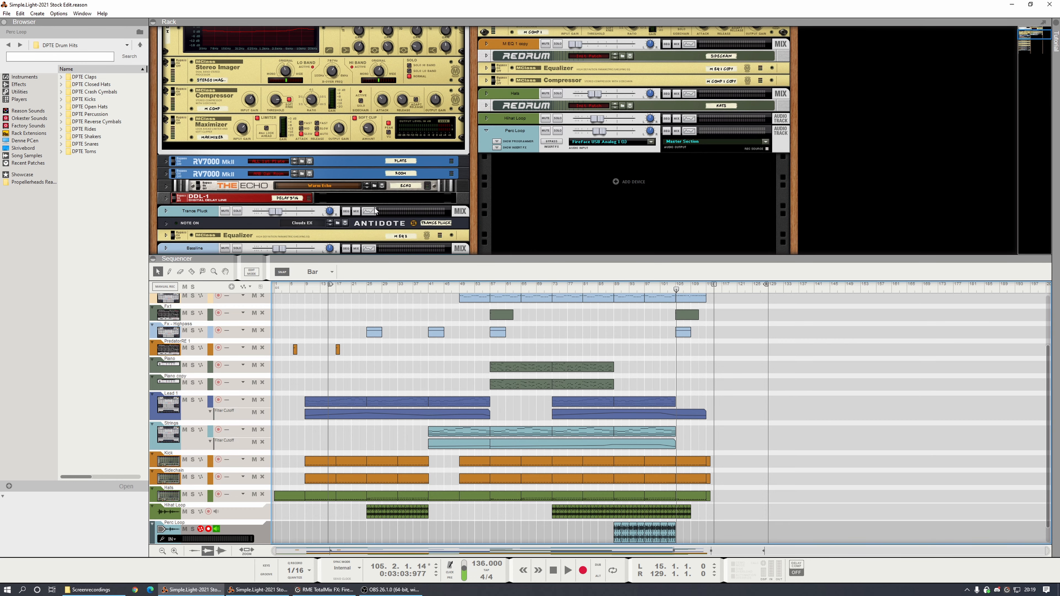
scroll(375, 210, down, 5)
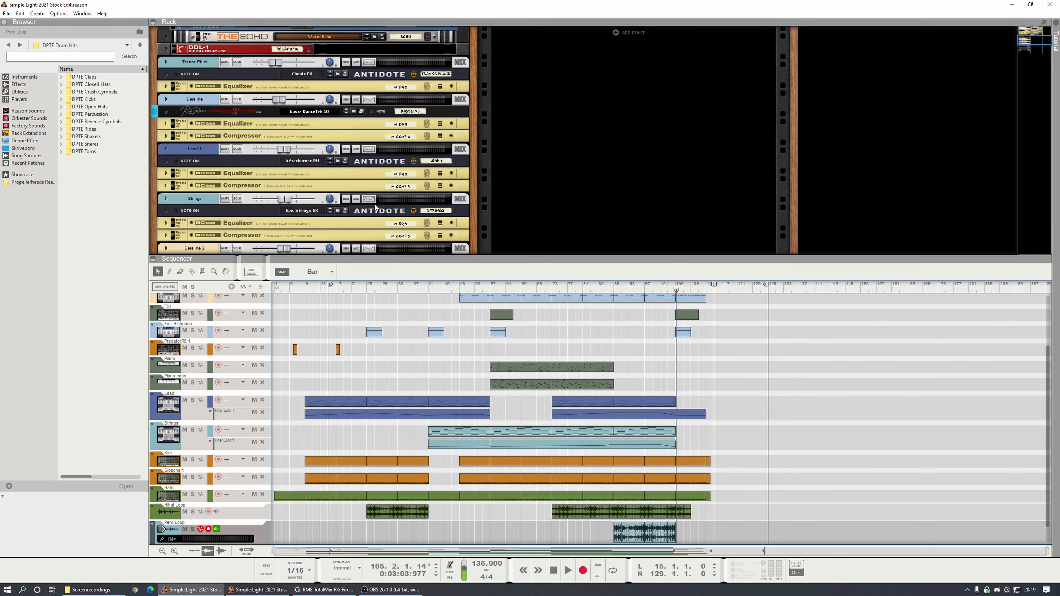
scroll(375, 207, down, 7)
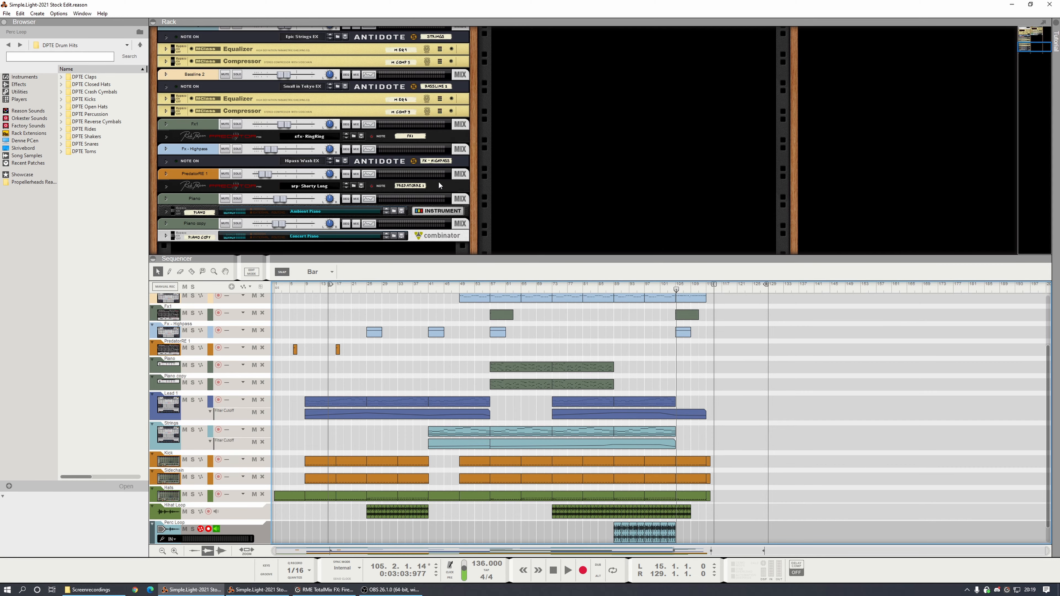
scroll(493, 180, up, 12)
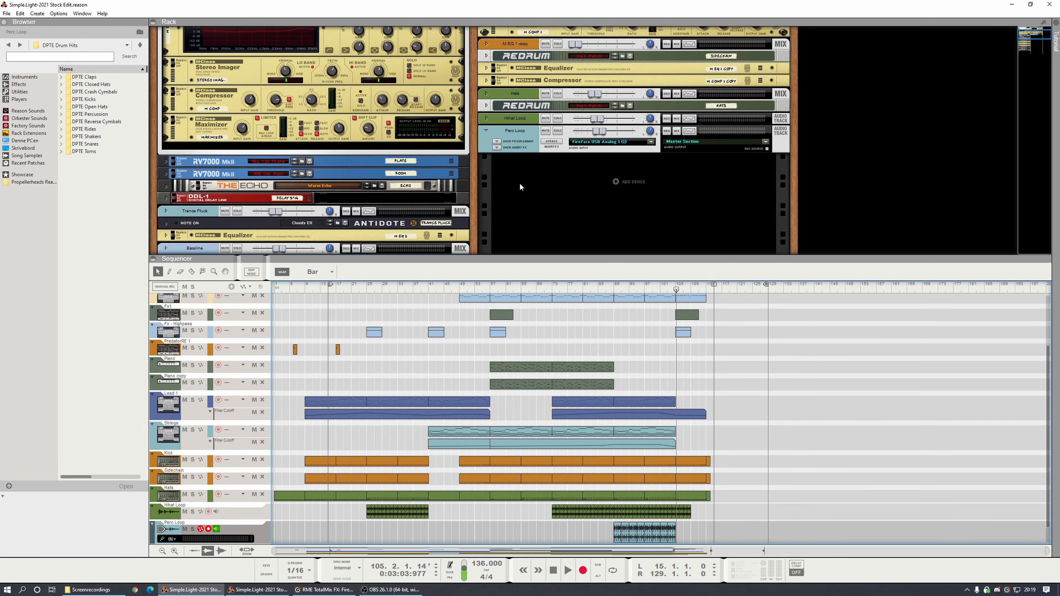
scroll(520, 186, up, 1)
scroll(517, 196, down, 10)
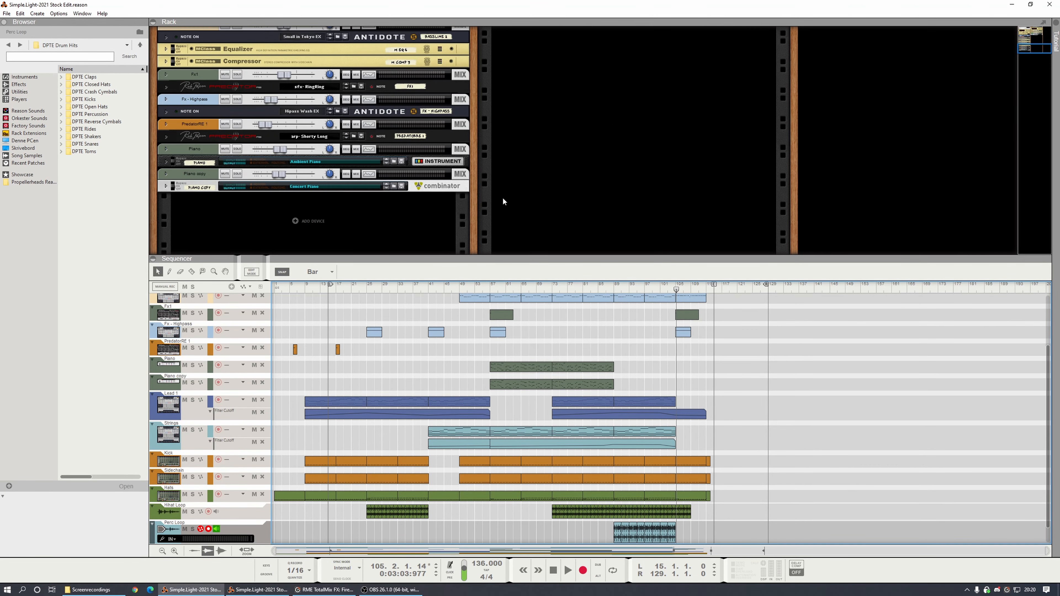
scroll(582, 192, up, 12)
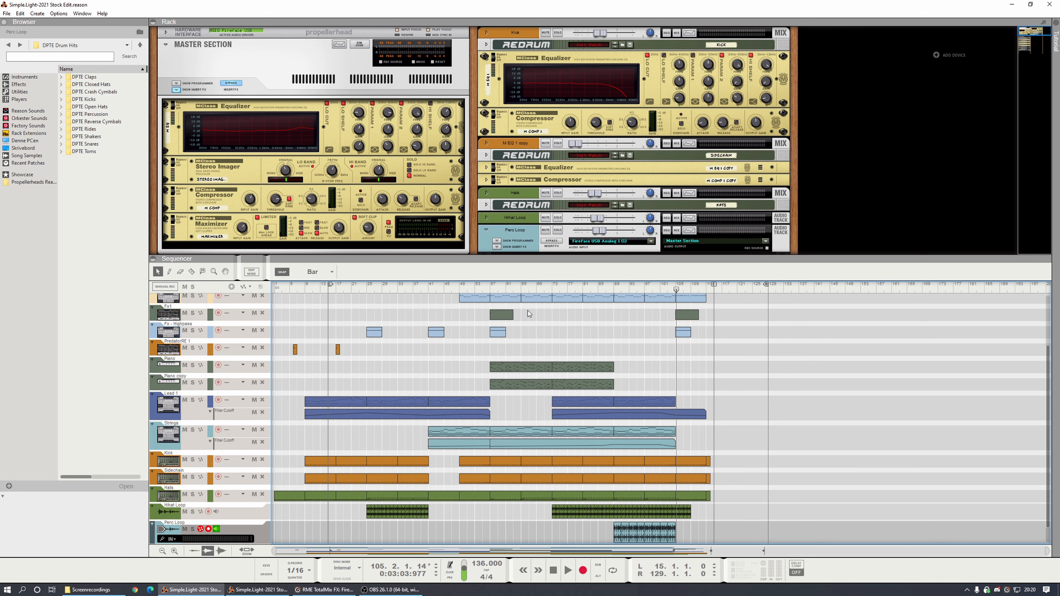
Step: Move the Kick track to the beginning of the track list, directly above Trance Pluck
scroll(236, 381, down, 1)
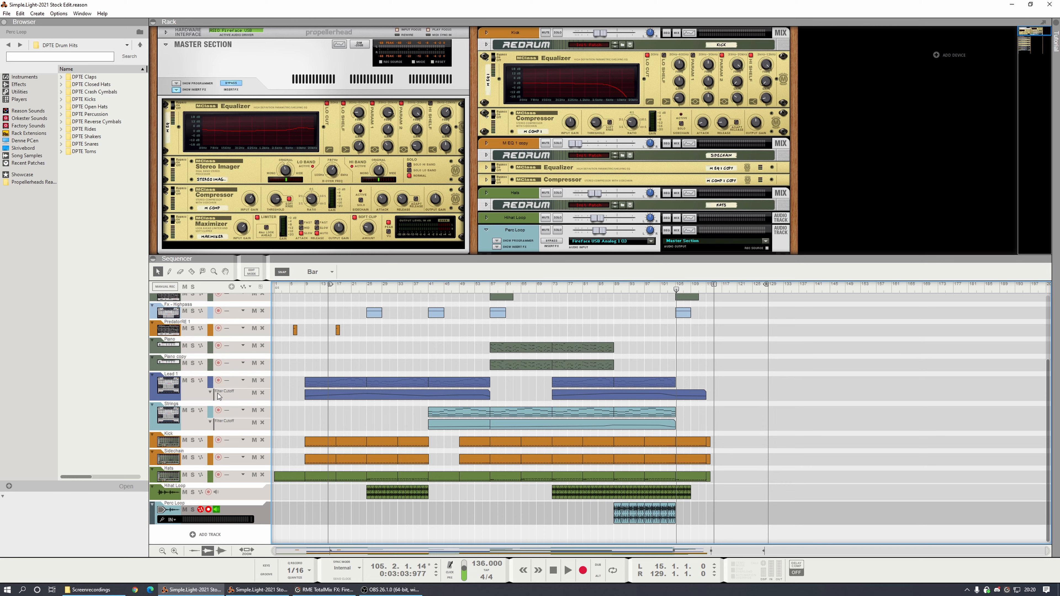
scroll(217, 395, up, 4)
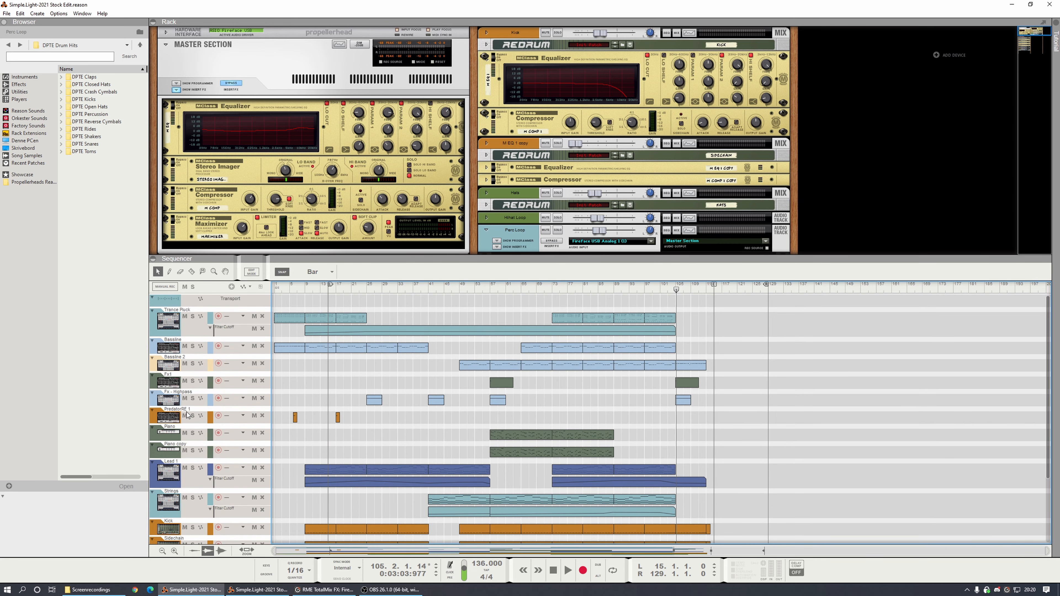
scroll(185, 434, down, 3)
drag(155, 457, 159, 415)
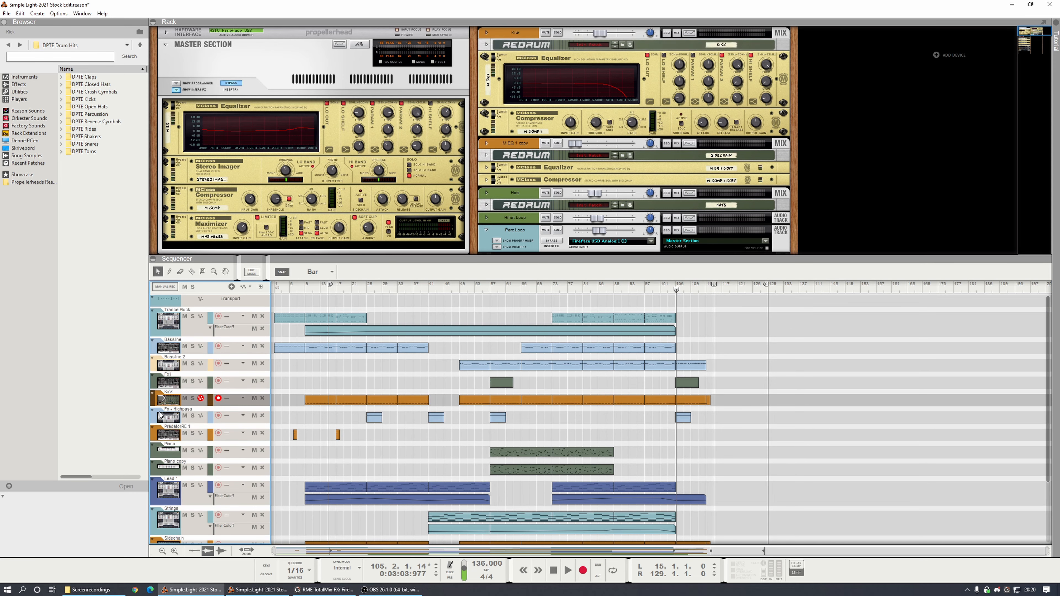
drag(155, 402, 159, 313)
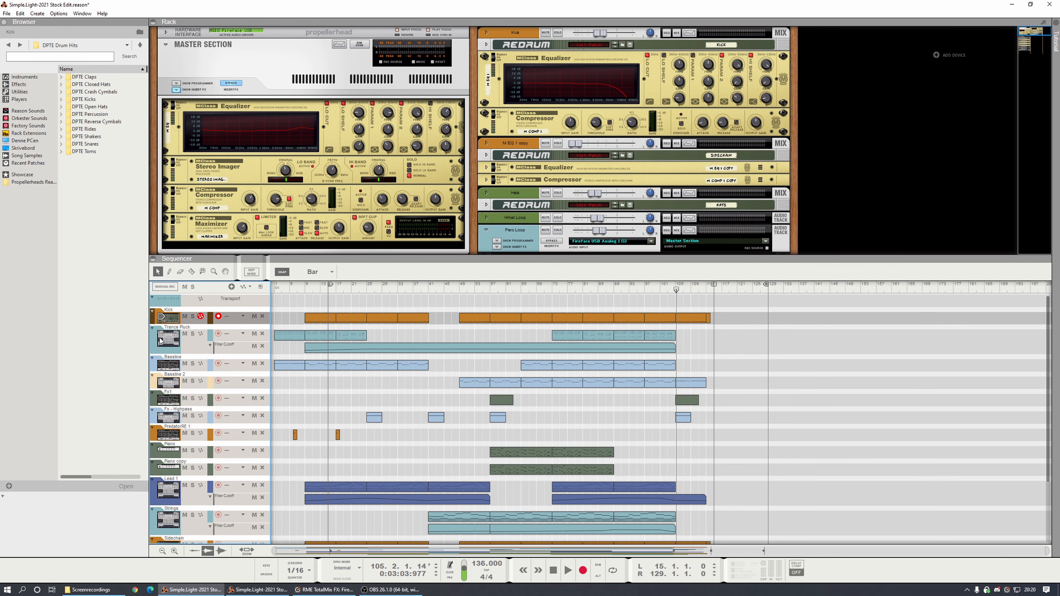
Step: Arrange the Bassline, Bassline 2 and Hats tracks in that order directly beneath the Kick track
drag(155, 363, 157, 334)
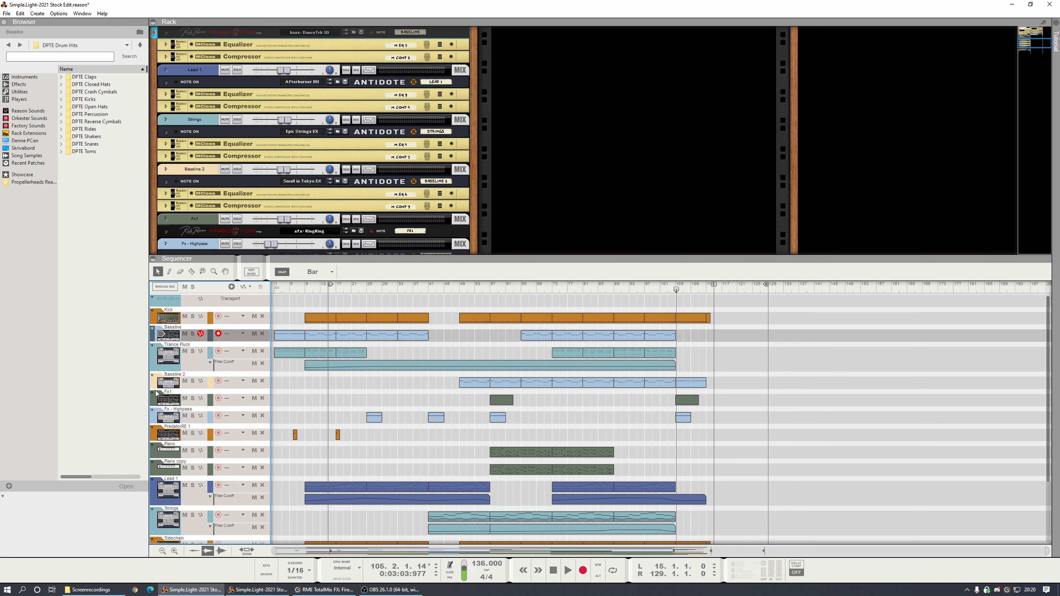
drag(155, 382, 157, 351)
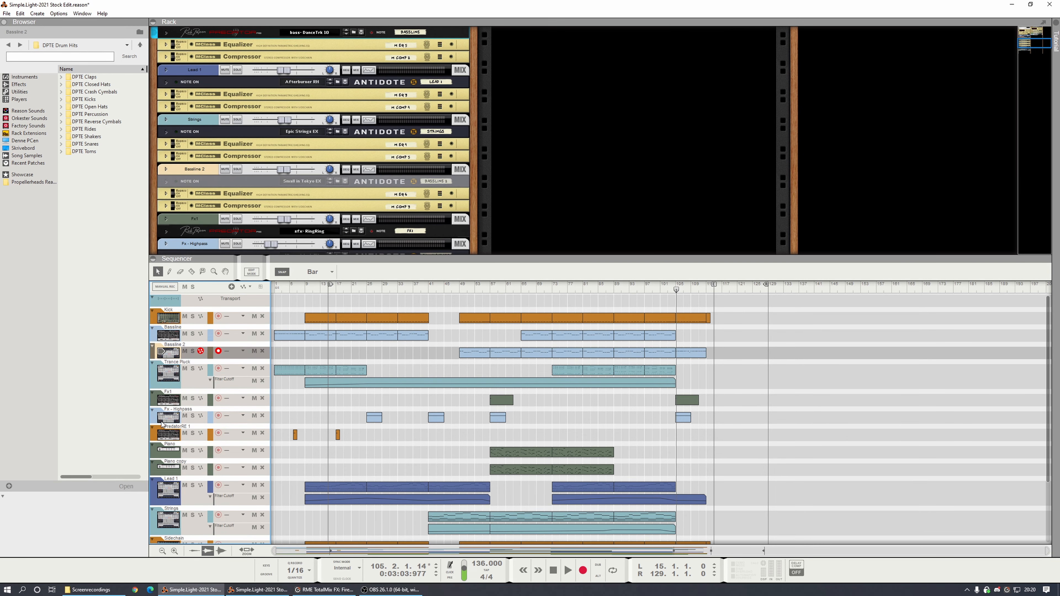
scroll(186, 382, down, 1)
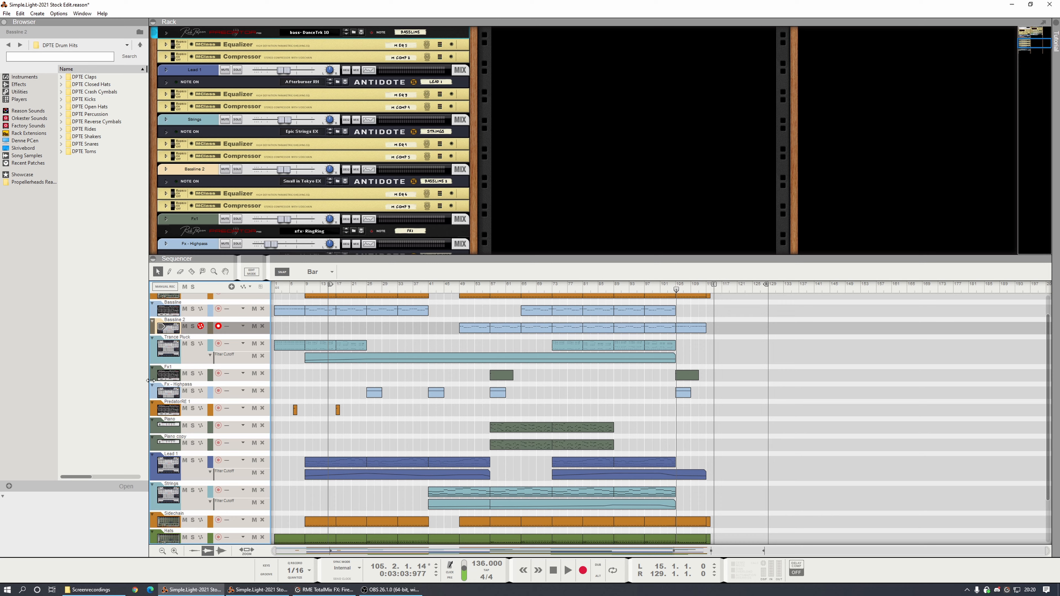
scroll(170, 467, down, 2)
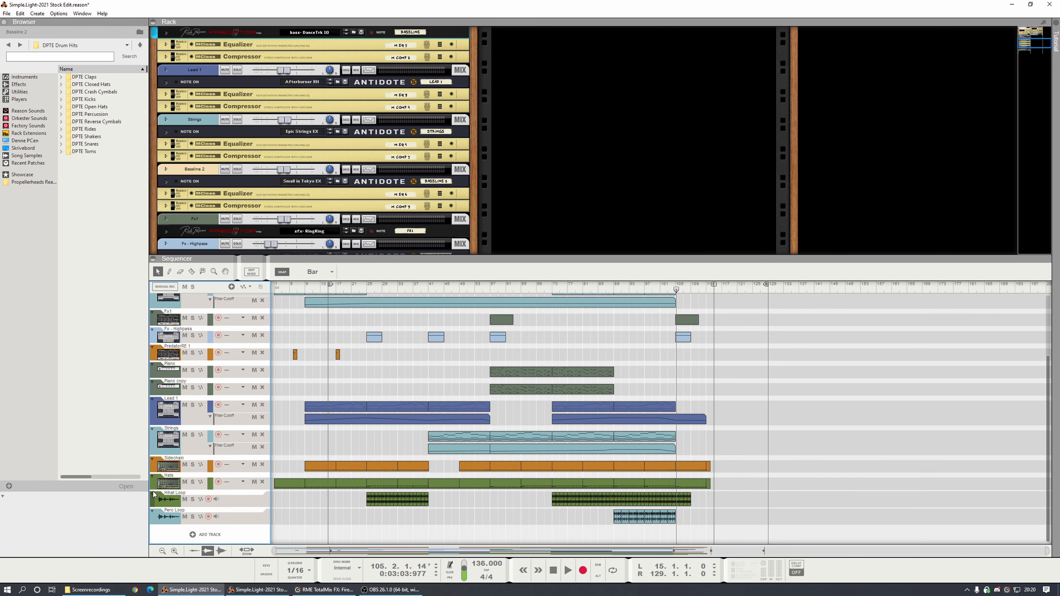
drag(156, 483, 148, 363)
Step: Arrange the Sidechain, HiHat Loop and Perc Loop tracks in that order directly beneath the Hats track
scroll(161, 447, down, 3)
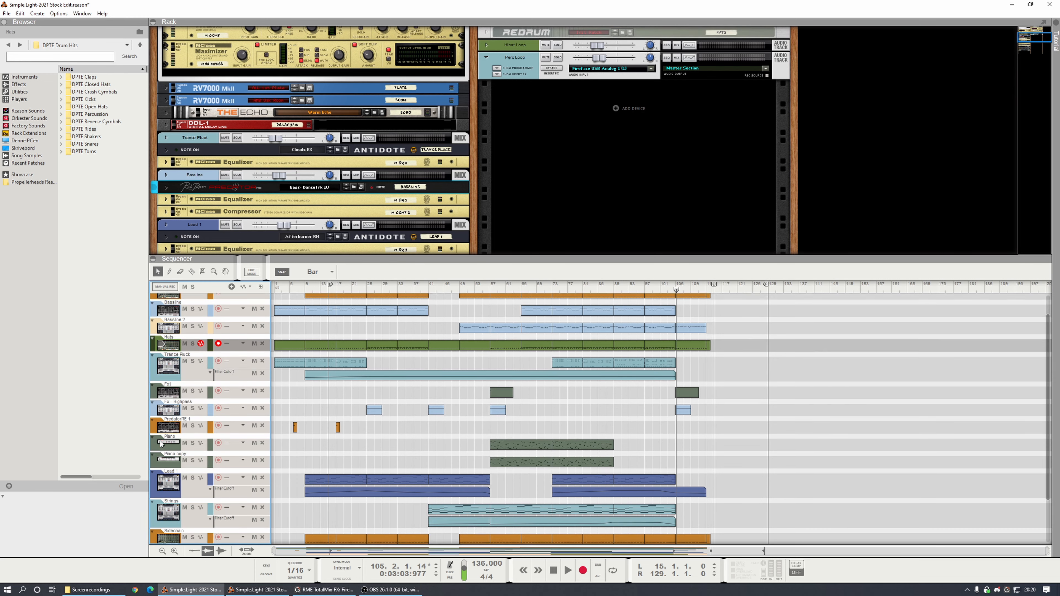
drag(155, 485, 156, 345)
scroll(159, 450, up, 3)
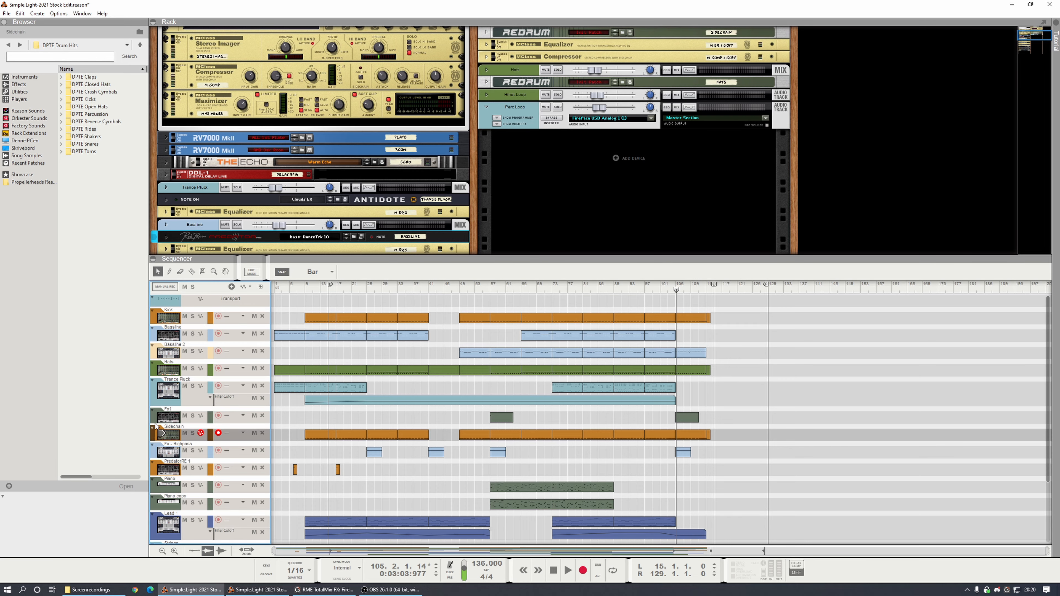
drag(154, 436, 155, 379)
scroll(175, 456, down, 4)
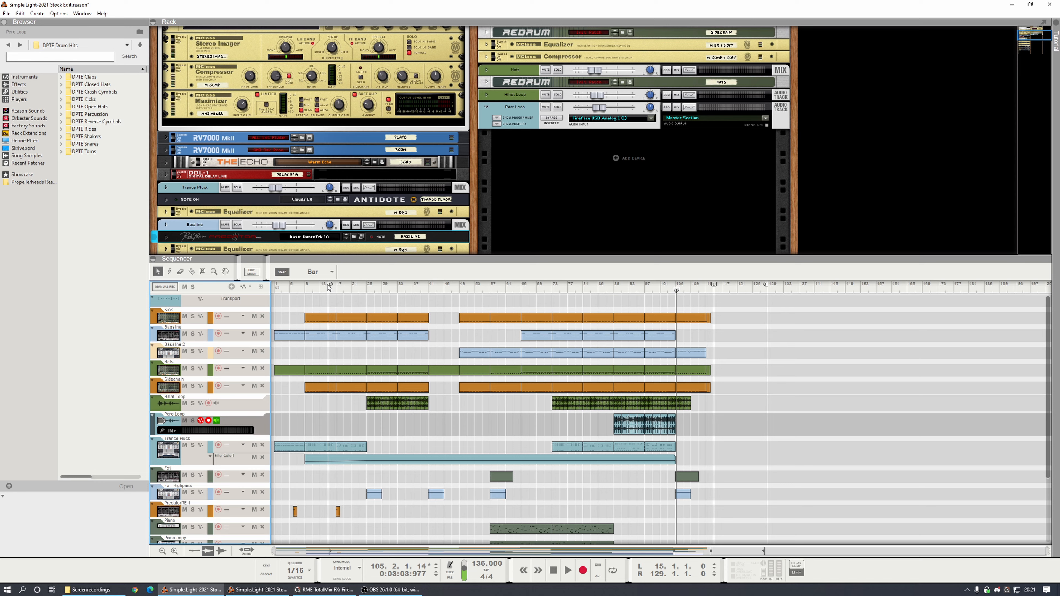
Step: Set the left locator to bar 73 and the right locator to bar 89, with the playback position at bar 73
drag(330, 286, 555, 328)
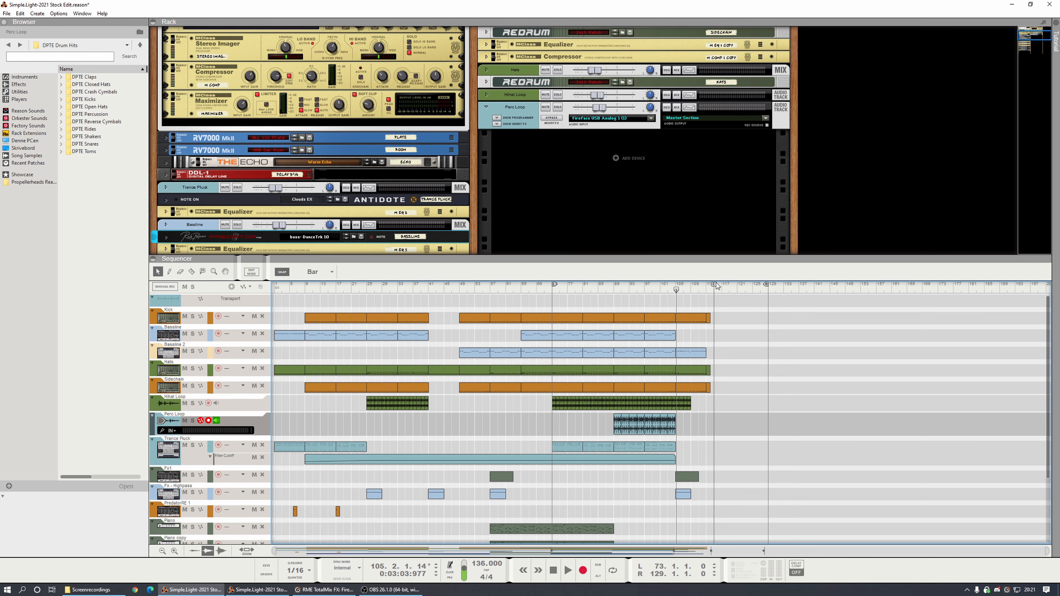
drag(770, 287, 612, 287)
scroll(354, 90, up, 3)
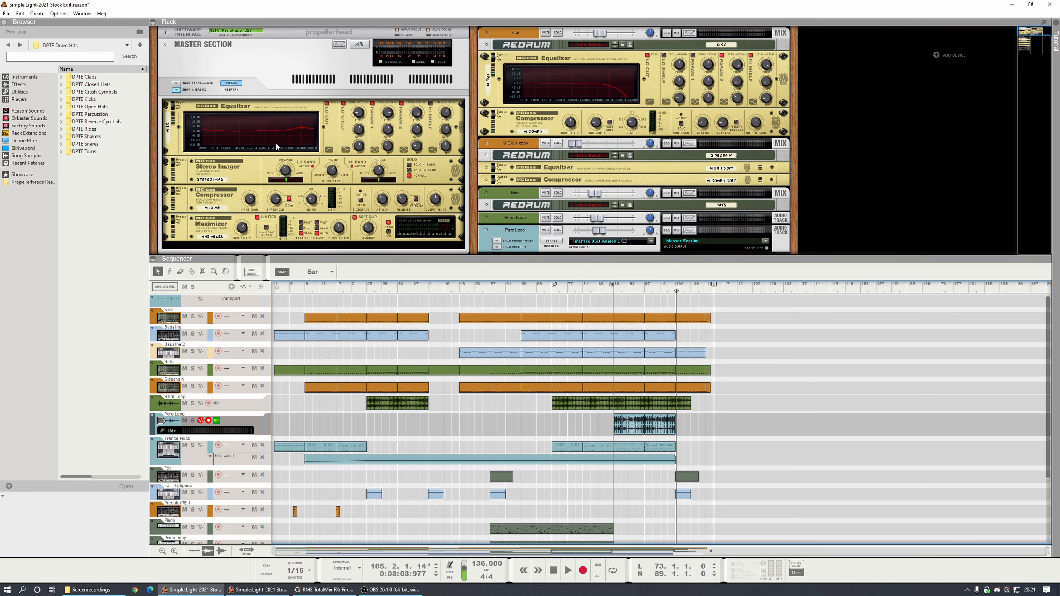
drag(572, 288, 554, 296)
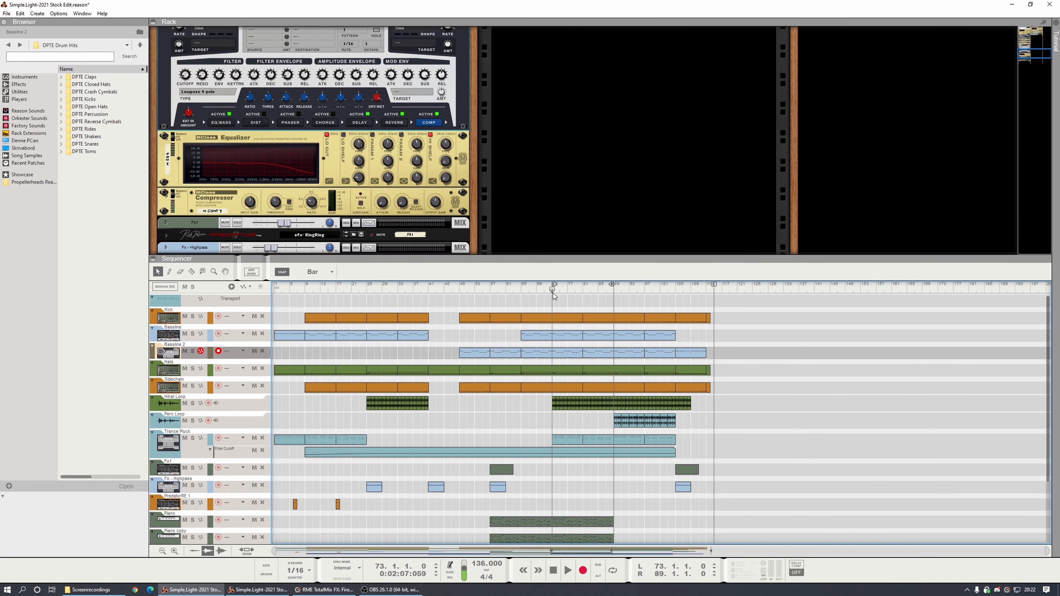
Step: Solo the Trance Pluck track and start playback from bar 73
click(194, 451)
click(192, 438)
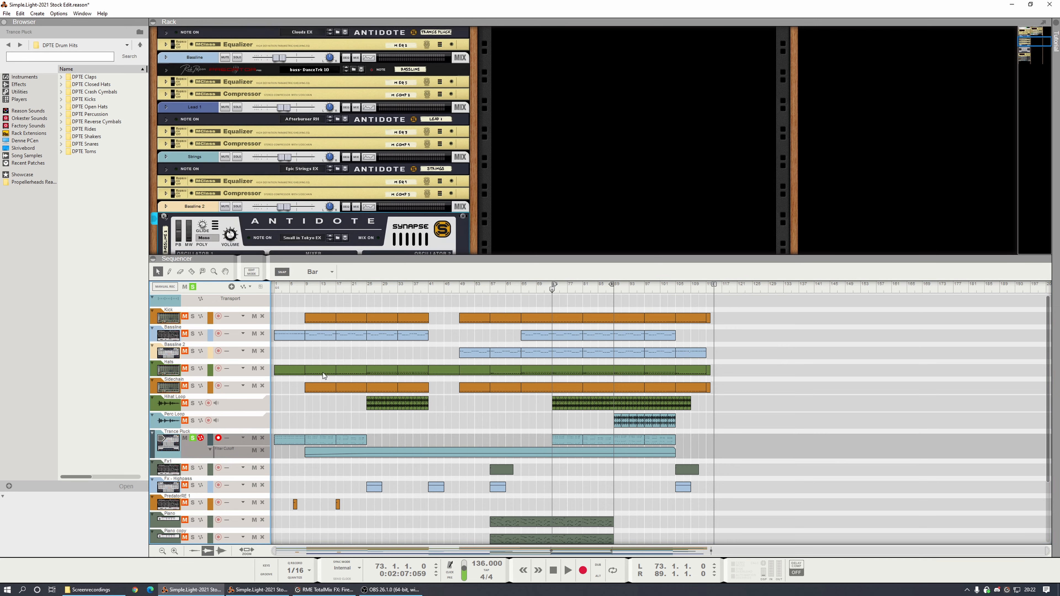
key(space)
scroll(348, 220, down, 10)
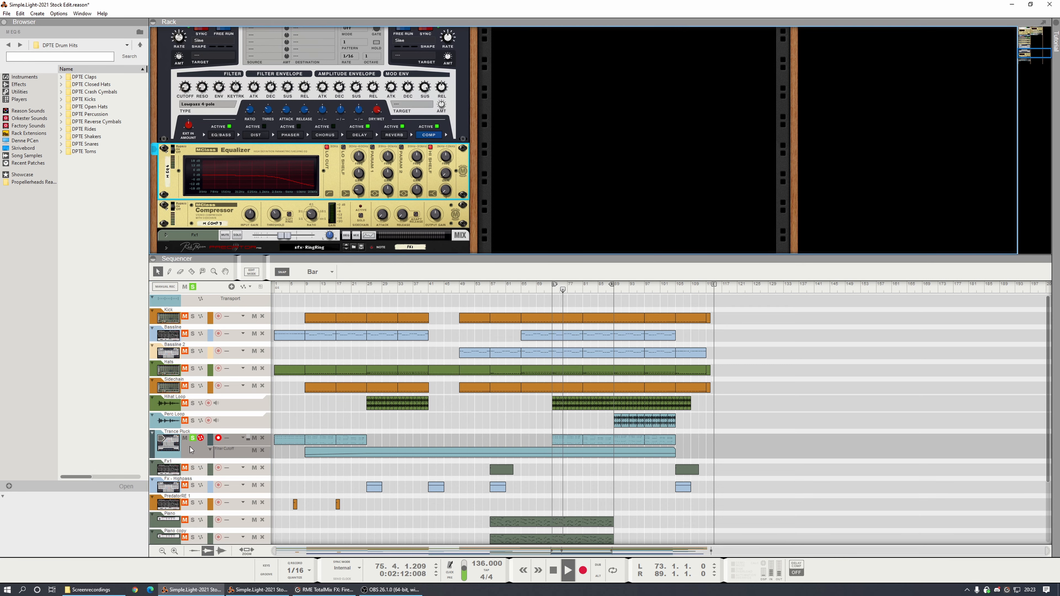
Step: Unfold the Trance Pluck's Antidote synth and the MClass Equalizer directly beneath it in the rack
click(198, 438)
click(167, 33)
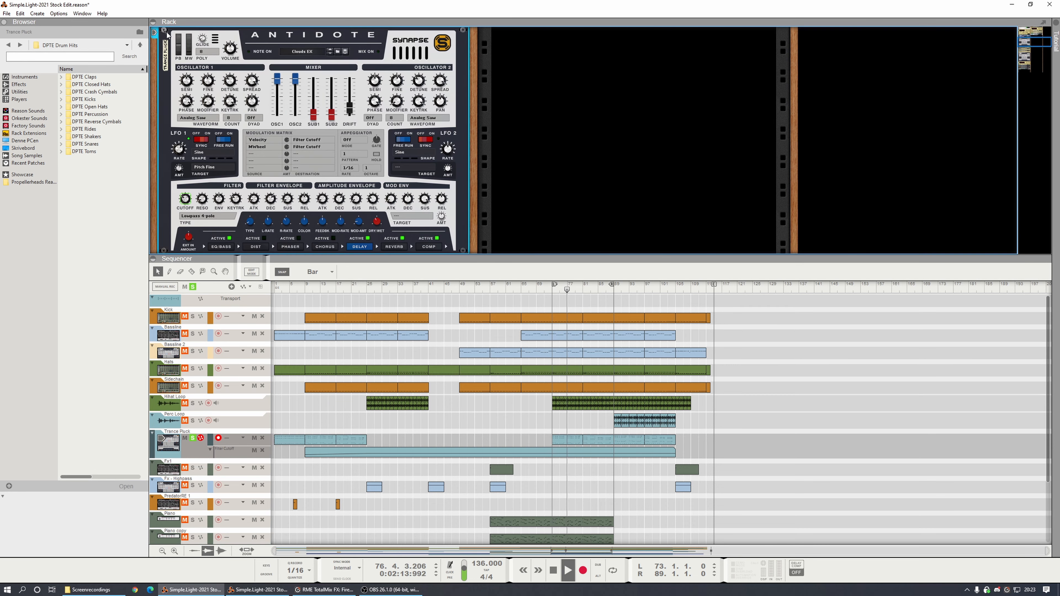
scroll(290, 212, down, 3)
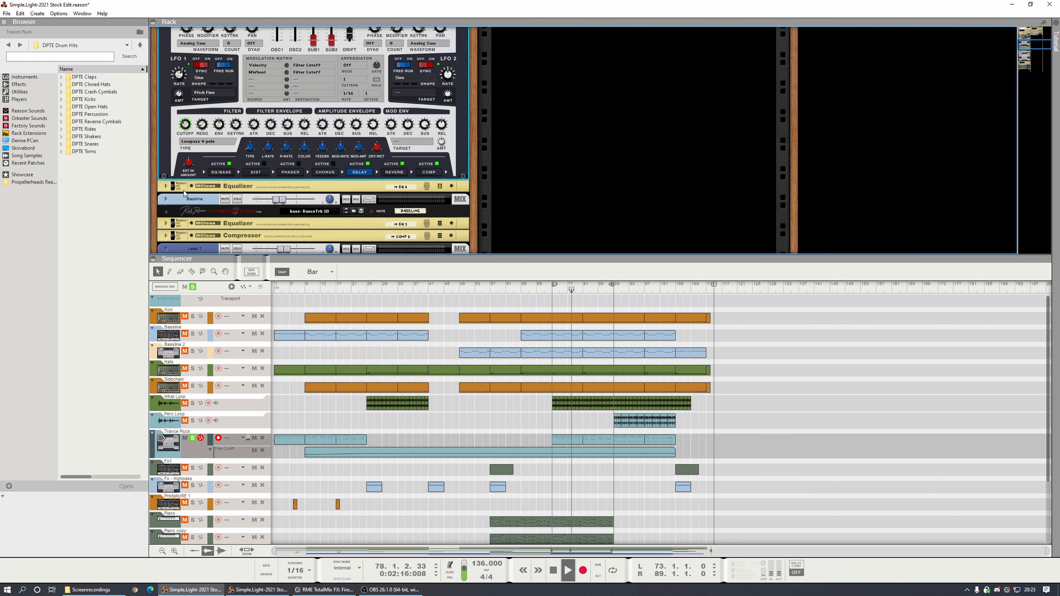
click(166, 186)
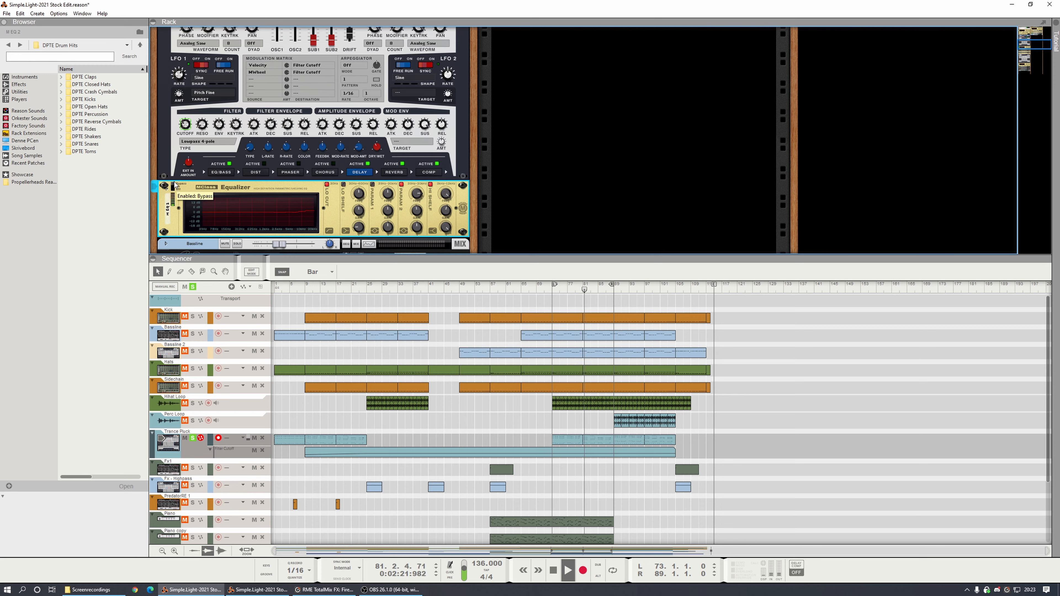
Step: Stop playback and delete the MClass Equalizer beneath the Trance Pluck's Antidote
key(space)
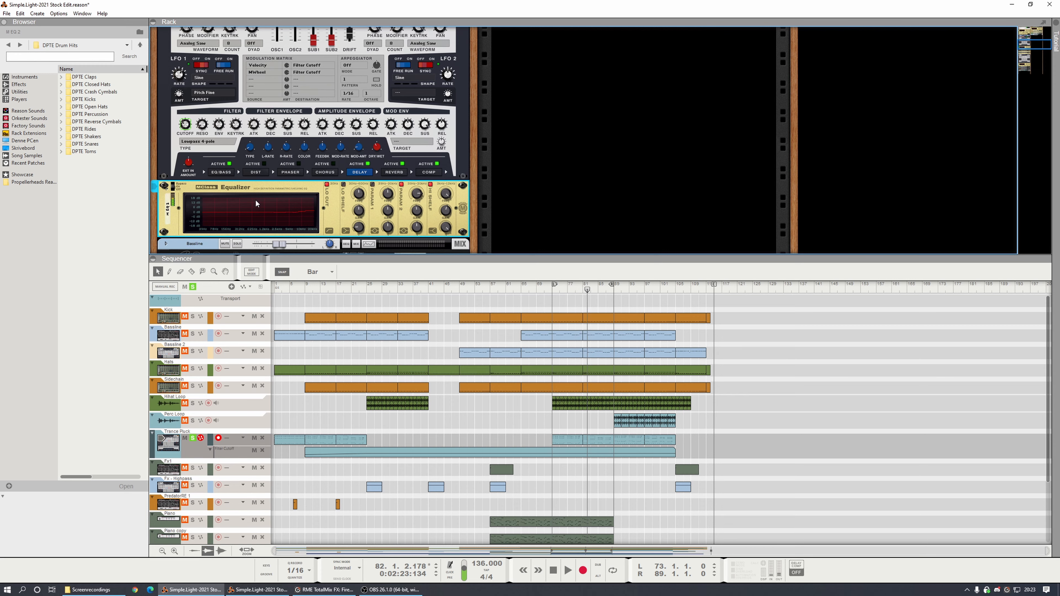
key(Delete)
click(496, 314)
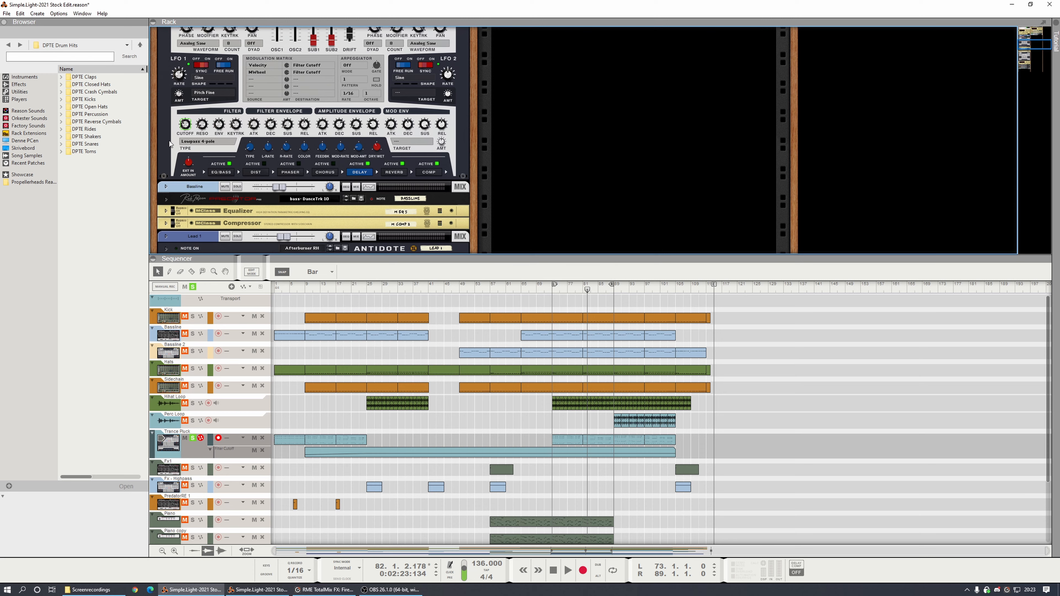
Step: Insert a FabFilter Pro-Q 3 effect directly after the Trance Pluck's Antidote
click(165, 126)
right_click(166, 126)
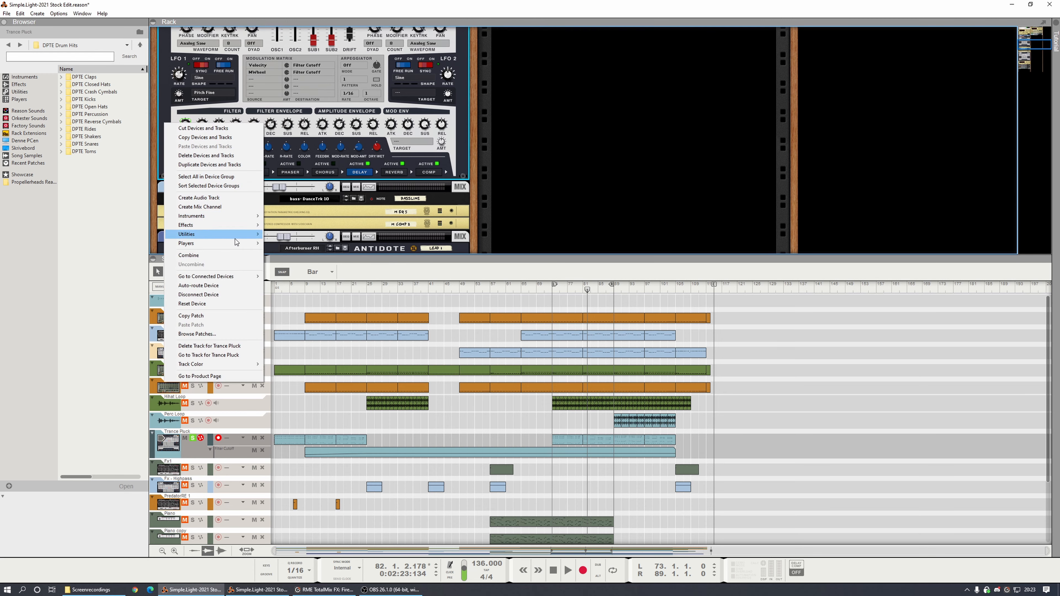
mouse_move(236, 228)
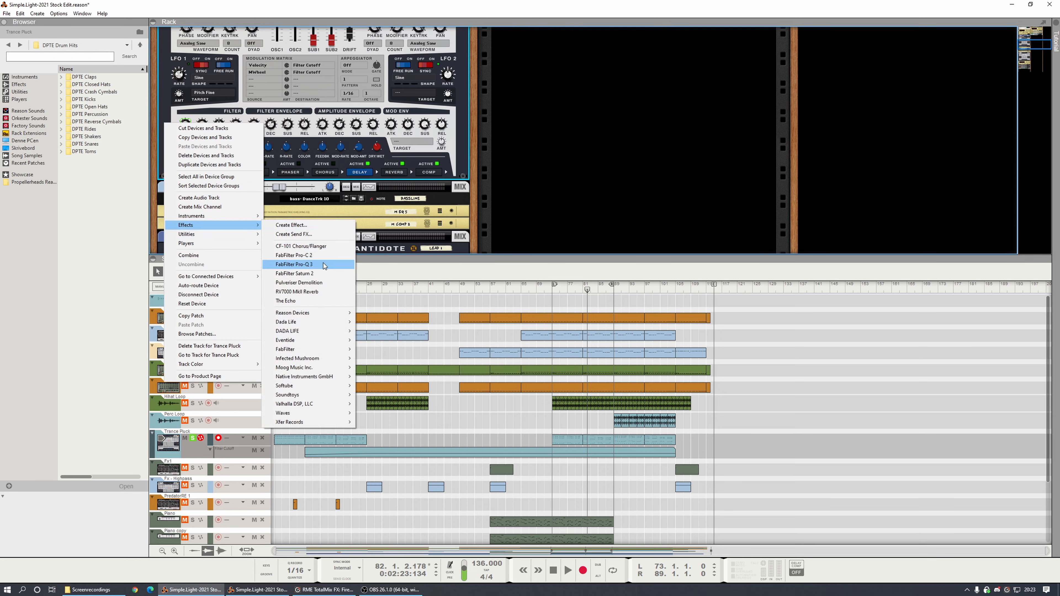
click(300, 264)
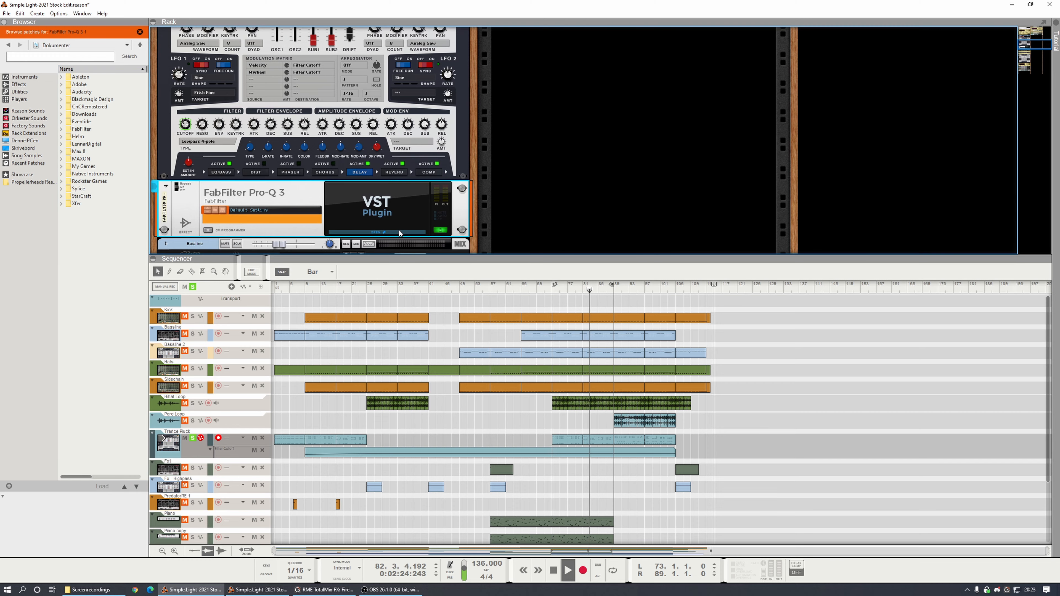
Step: Play the soloed pluck from bar 73 and examine its spectrum and output level in Pro-Q 3
click(560, 289)
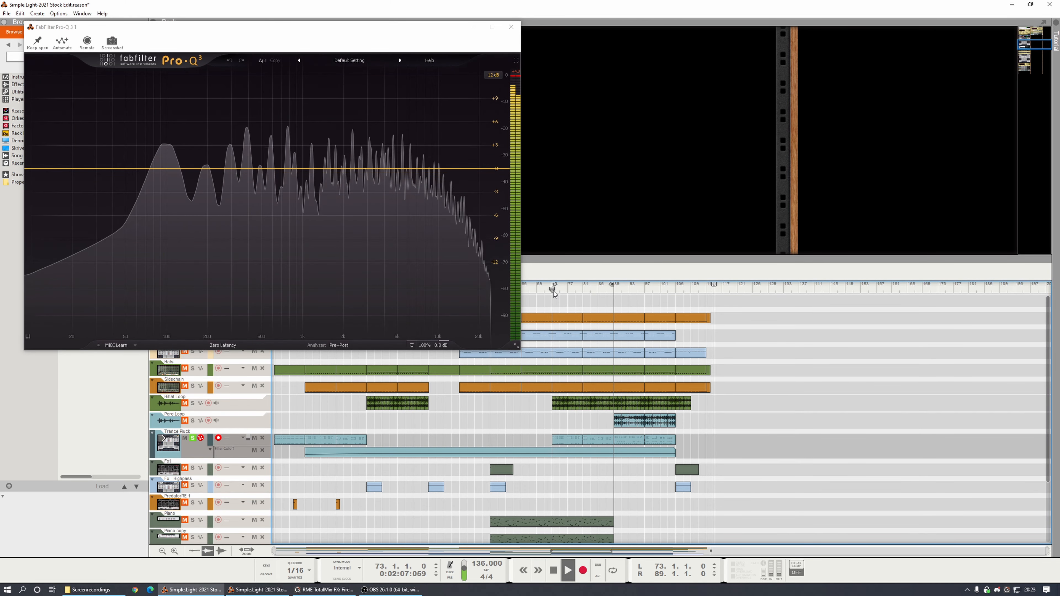
key(space)
key(space)
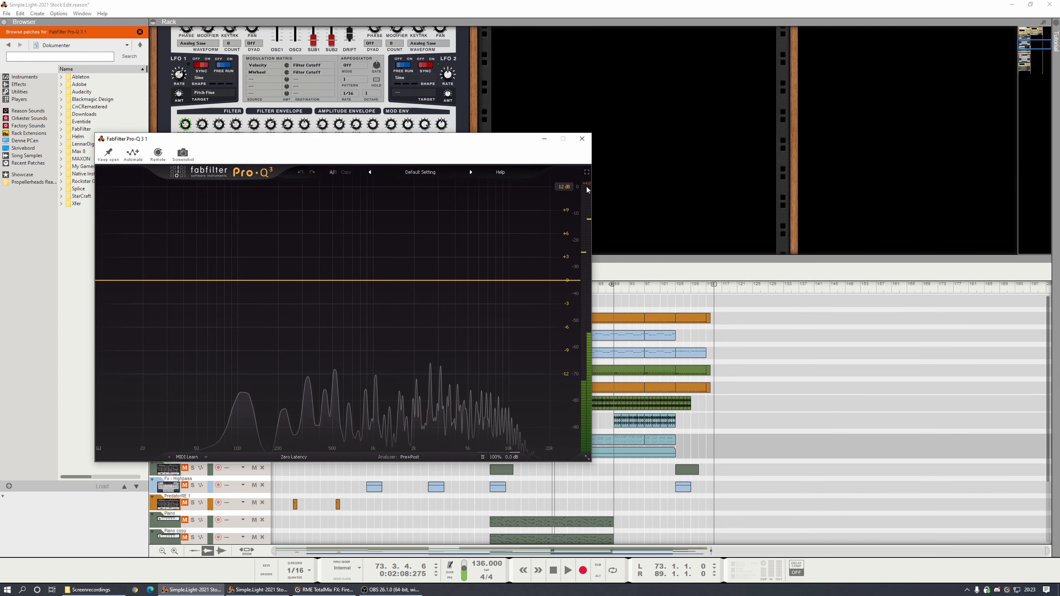
key(space)
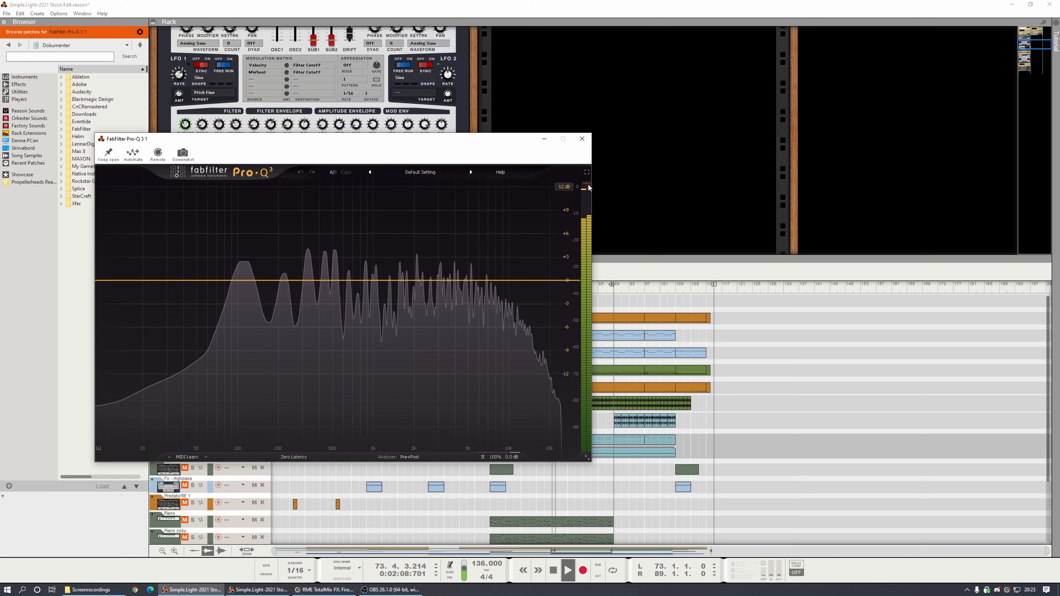
drag(333, 139, 475, 172)
Step: Lower the master volume of the Trance Pluck's Antidote
scroll(240, 74, up, 4)
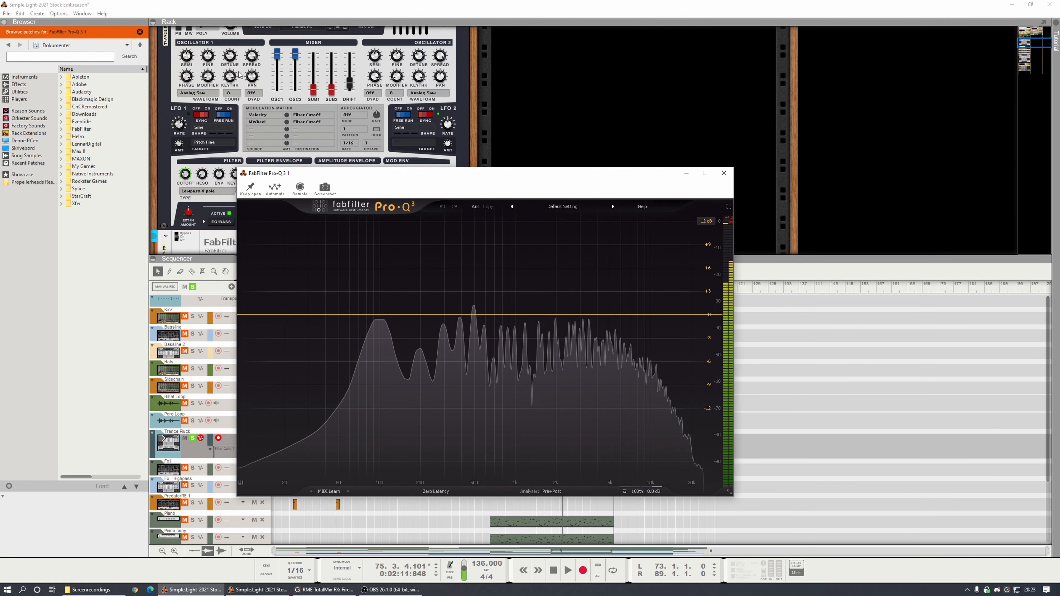
click(230, 98)
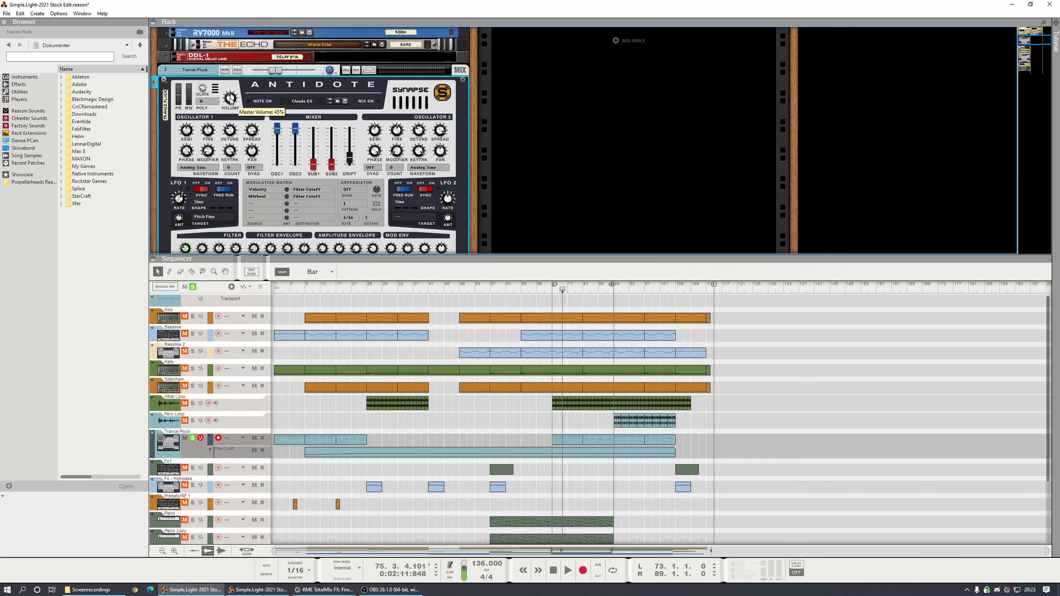
drag(232, 101, 231, 102)
Step: Reopen the Pro-Q 3 window, pin it to stay open, and resume playback to check the pluck's level
scroll(232, 101, down, 6)
click(392, 162)
click(249, 187)
key(space)
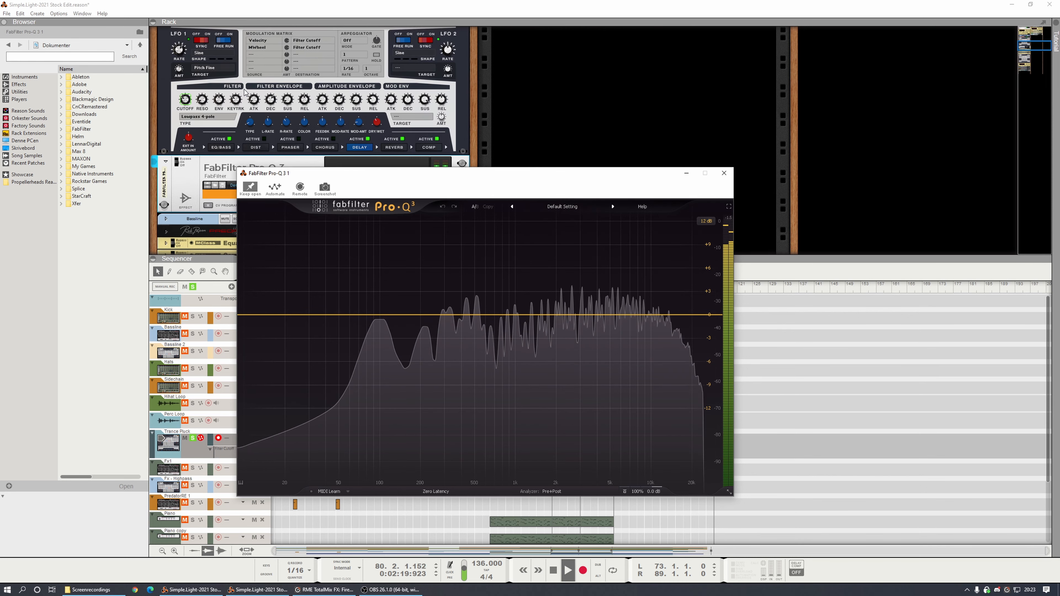
Step: Fine-tune the Antidote's master volume and raise the Trance Pluck mix channel level to about -10.3 dB
scroll(278, 115, down, 10)
click(230, 98)
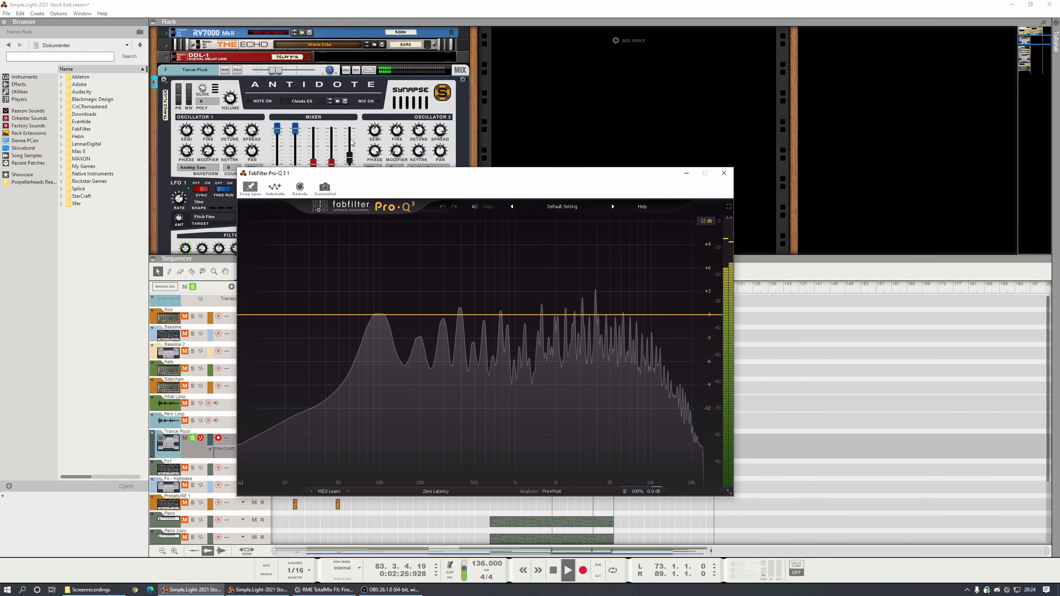
drag(275, 71, 284, 73)
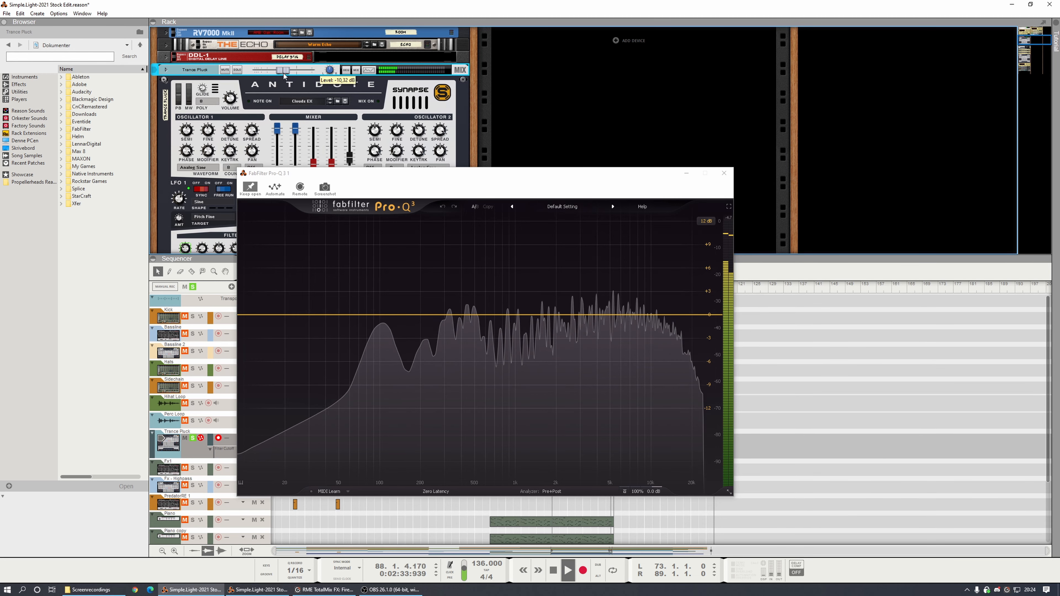
Step: Close Pro-Q 3, clear all solos, and trim the Trance Pluck channel level to about -10.4 dB during full-mix playback
click(723, 173)
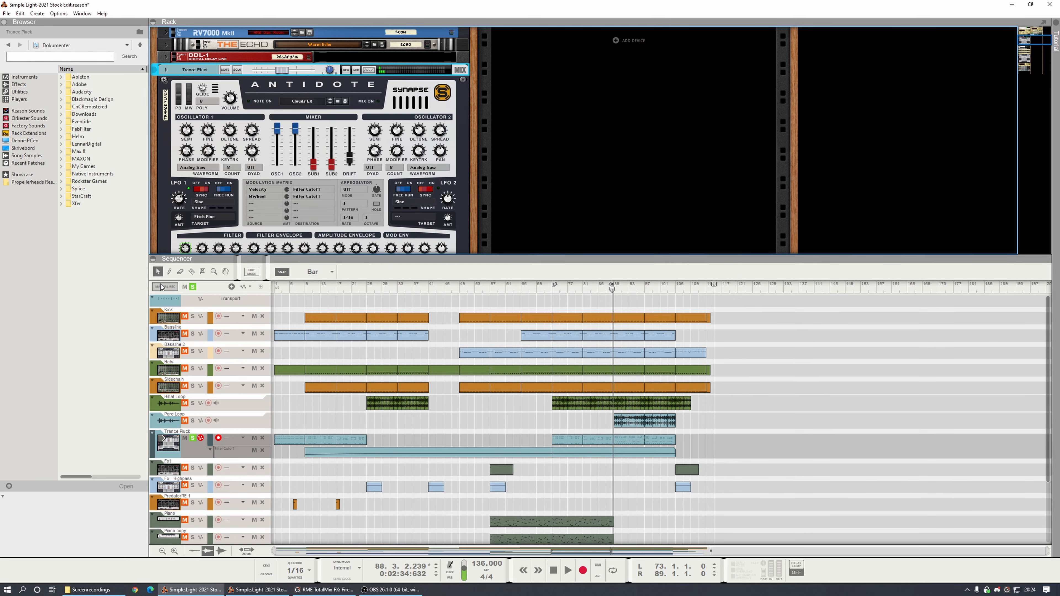
click(193, 286)
key(space)
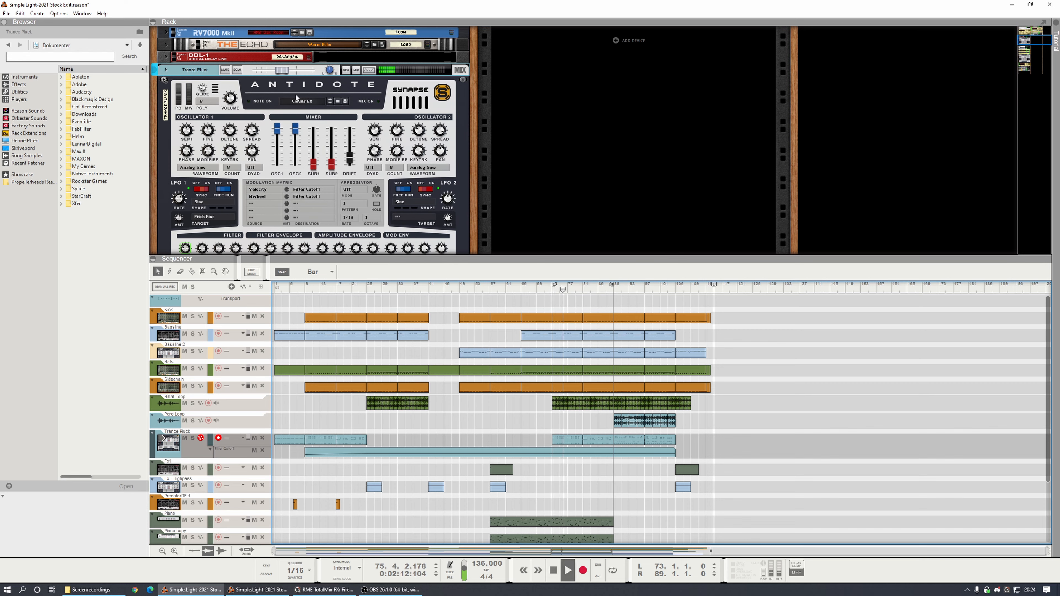
click(286, 71)
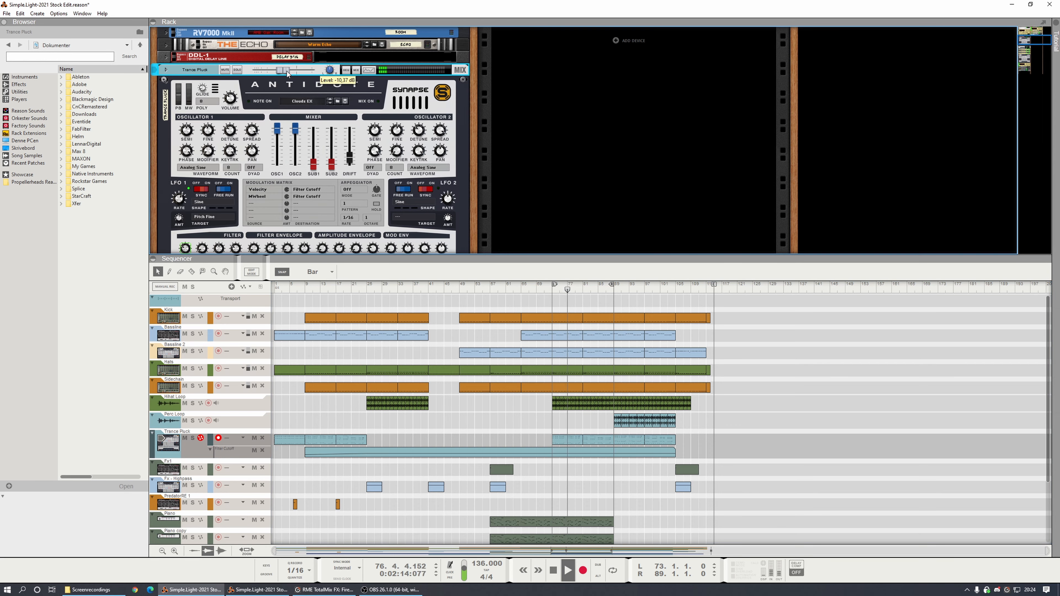
Step: Examine the Trance Pluck channel's filter curve in the Spectrum EQ and its signal in the Pro-Q 3 analyzer
click(365, 70)
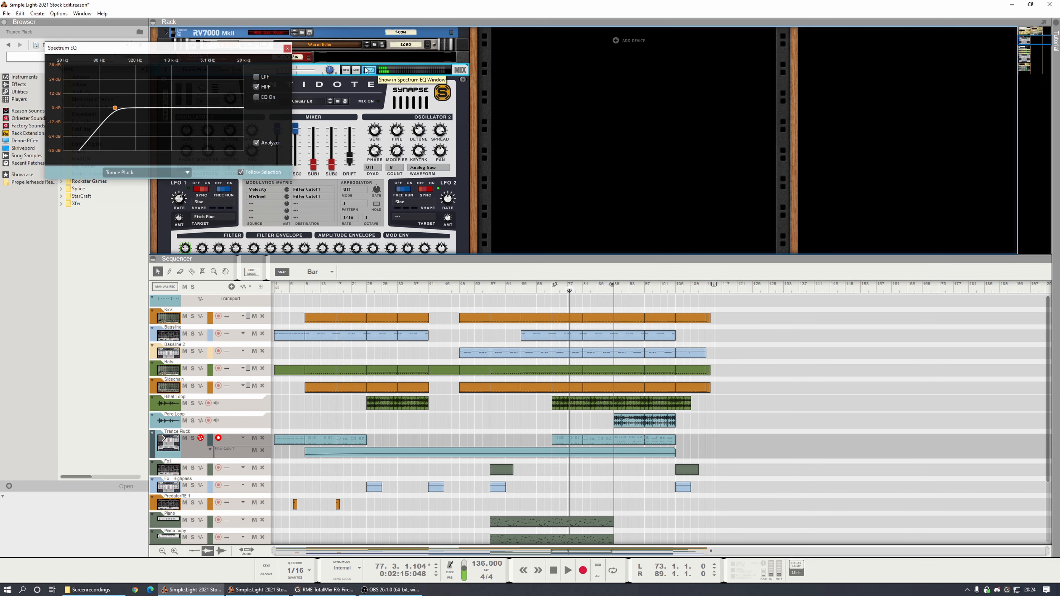
click(287, 49)
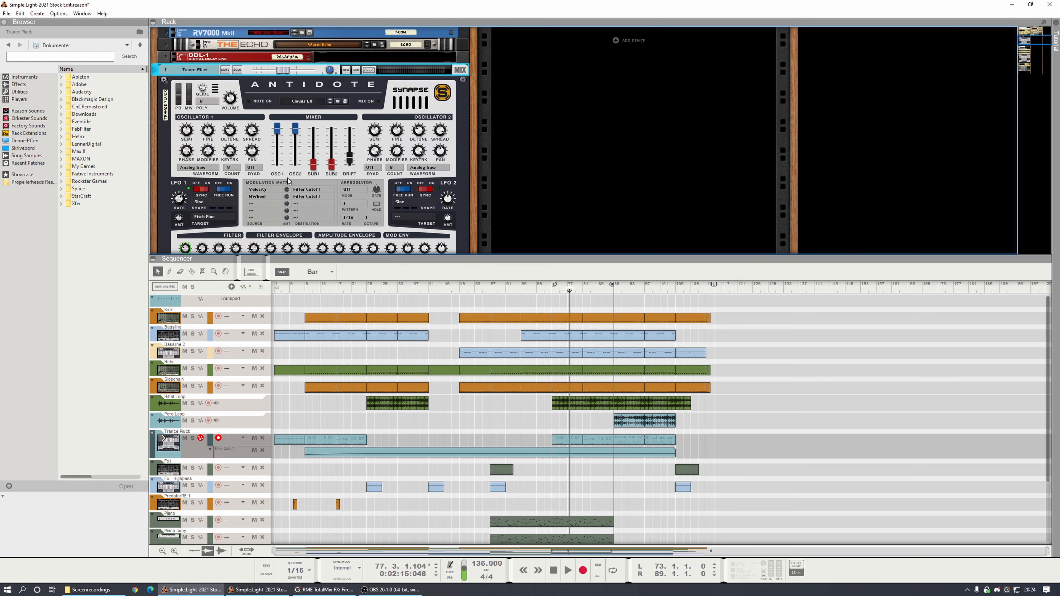
scroll(286, 179, down, 3)
scroll(277, 200, up, 1)
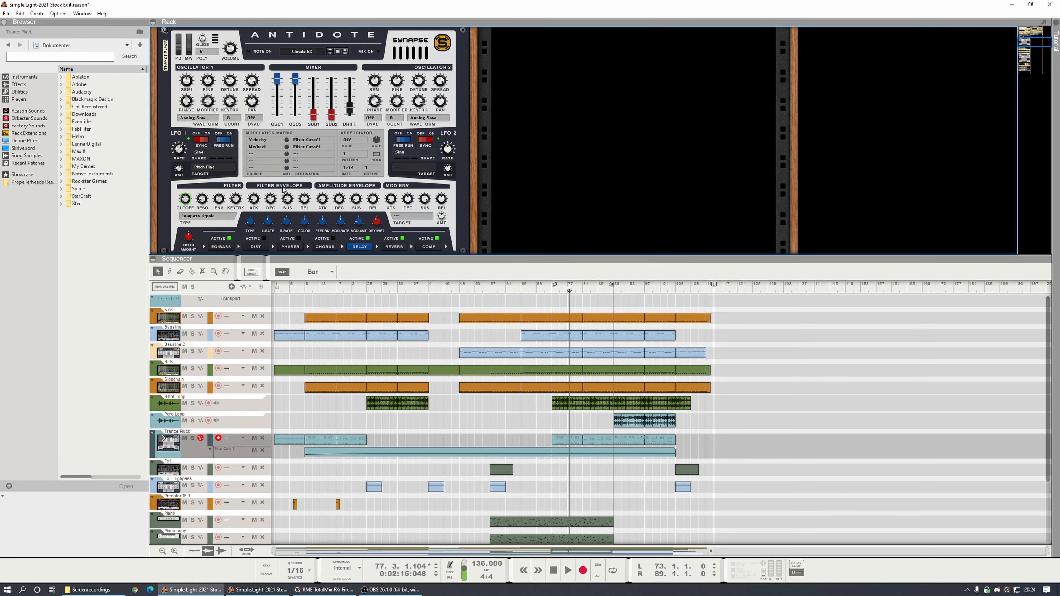
scroll(286, 201, down, 3)
click(381, 234)
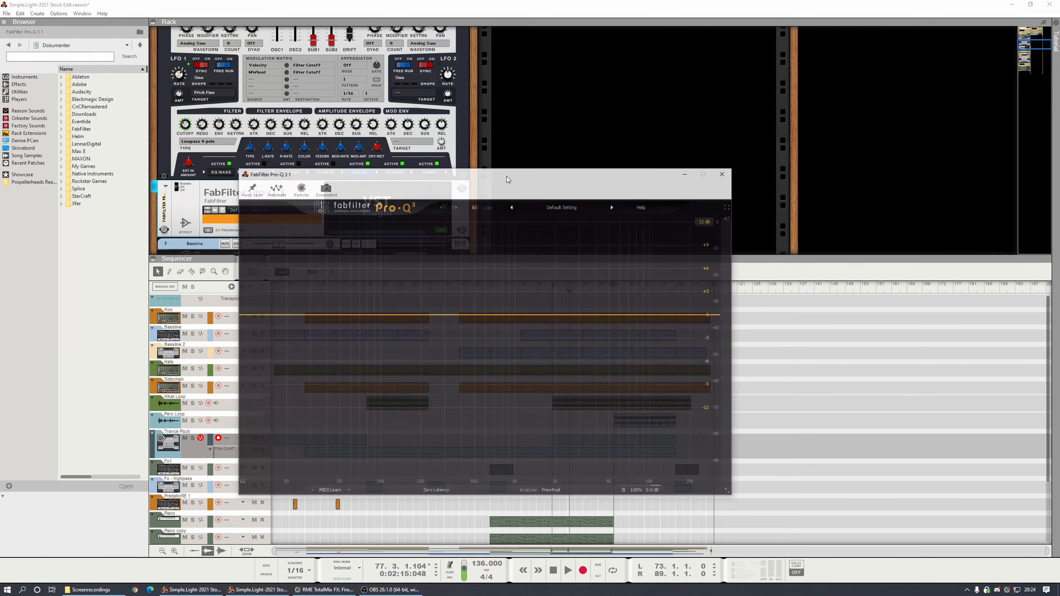
drag(408, 174, 417, 181)
key(space)
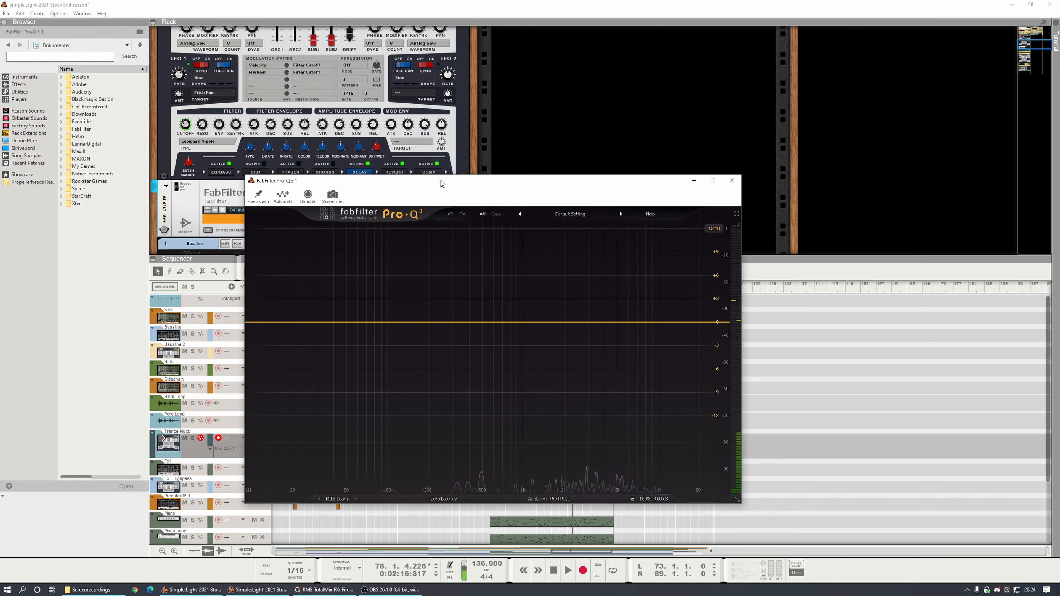
click(731, 180)
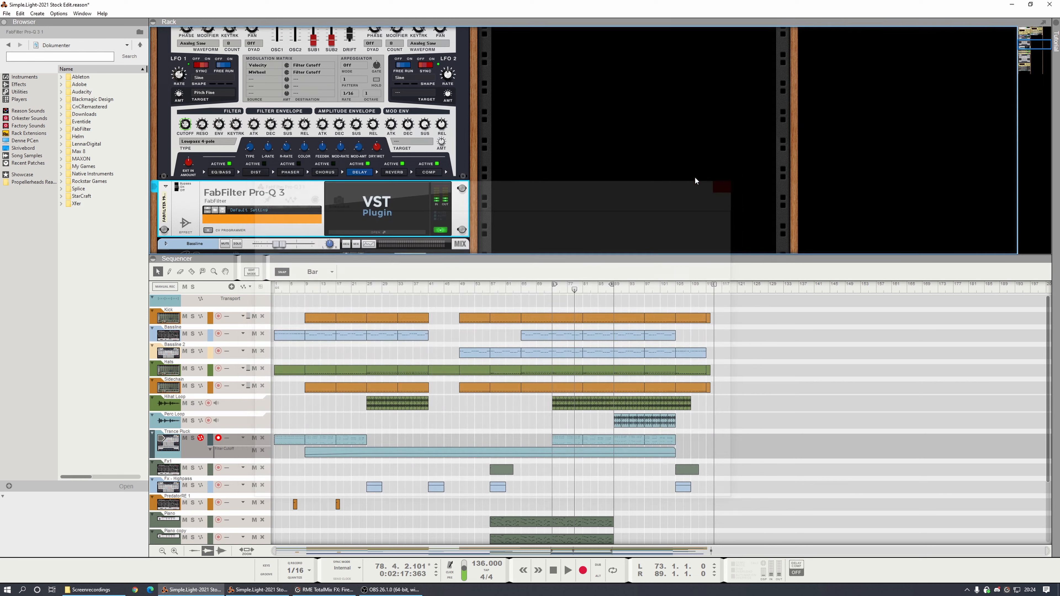
Step: Return the playback position to bar 73 and solo the Trance Pluck track again
scroll(309, 167, up, 2)
drag(578, 291, 555, 297)
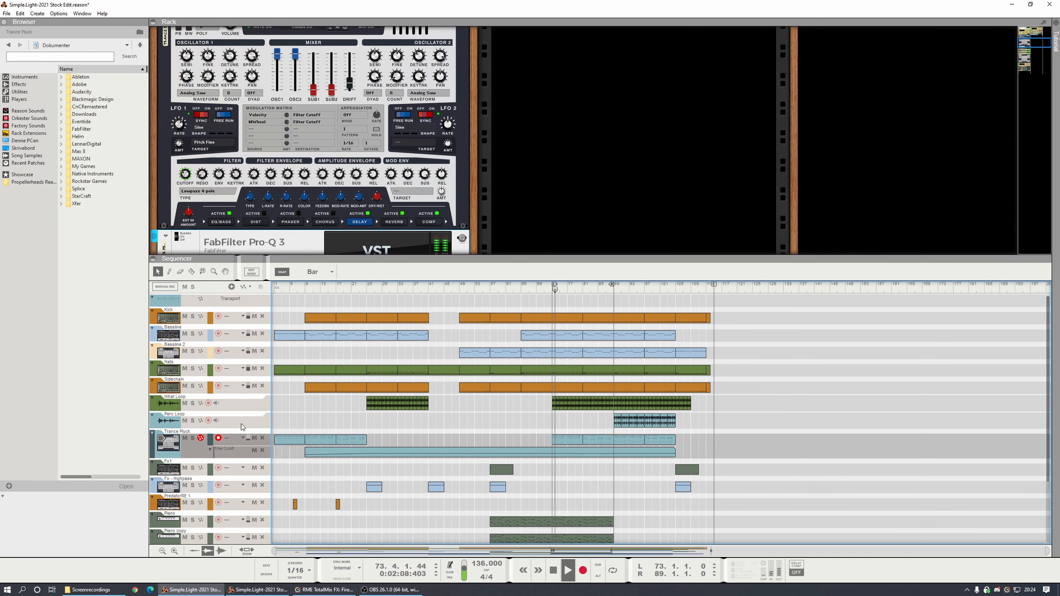
click(192, 438)
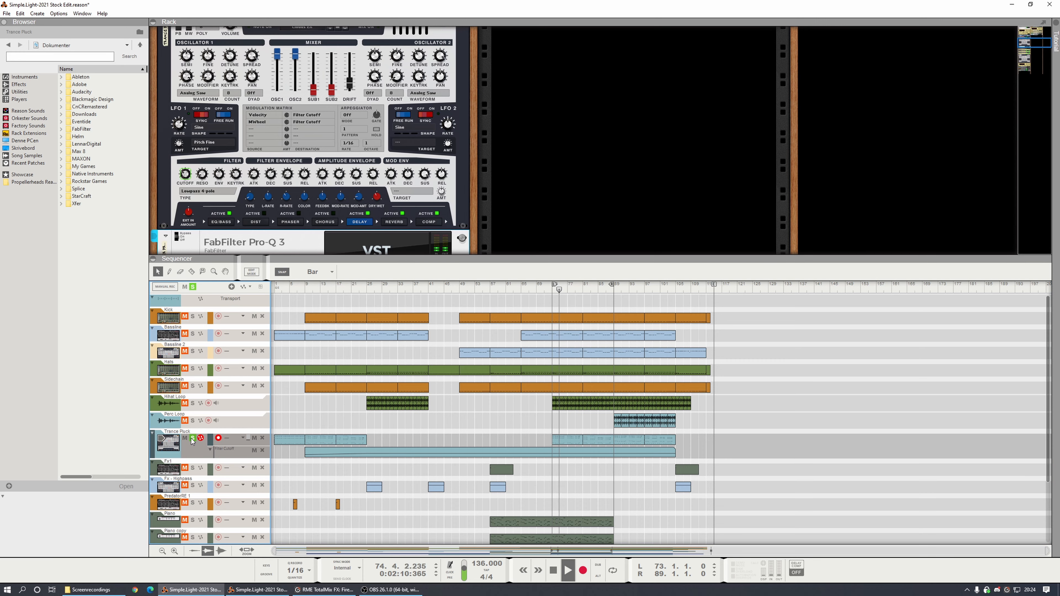
Step: Add a low-cut band in the Trance Pluck's Pro-Q 3 at about 19 Hz with a 24 dB/oct slope
scroll(259, 238, down, 4)
click(344, 173)
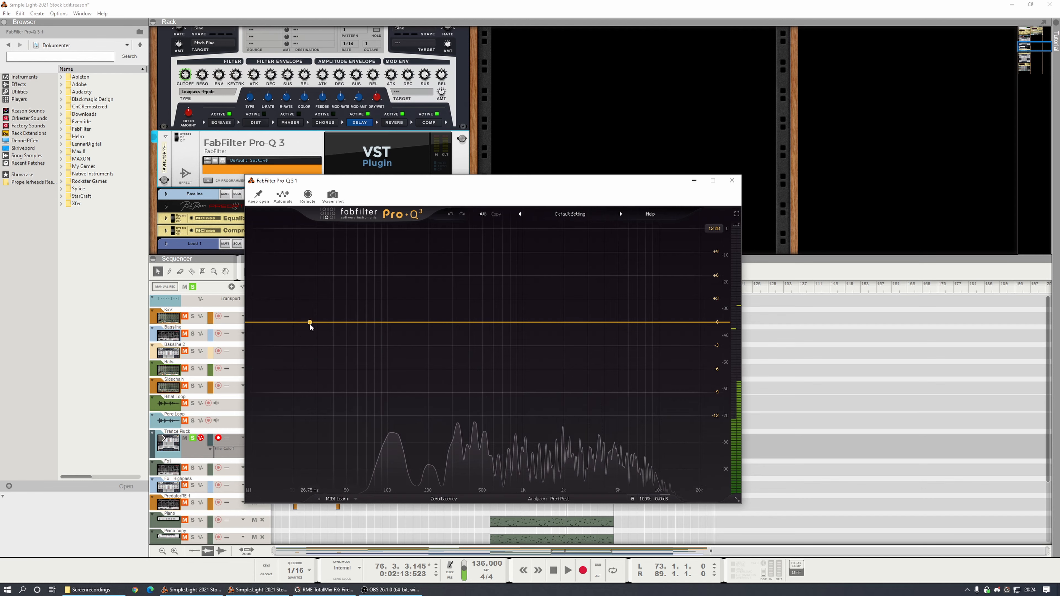
click(298, 322)
click(278, 310)
click(290, 325)
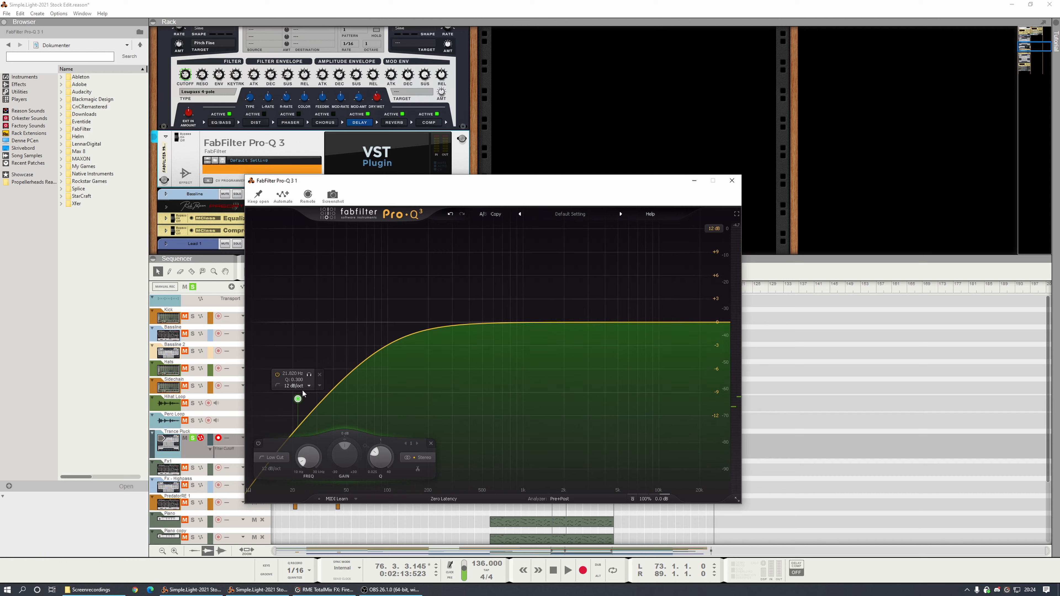
drag(299, 402, 291, 402)
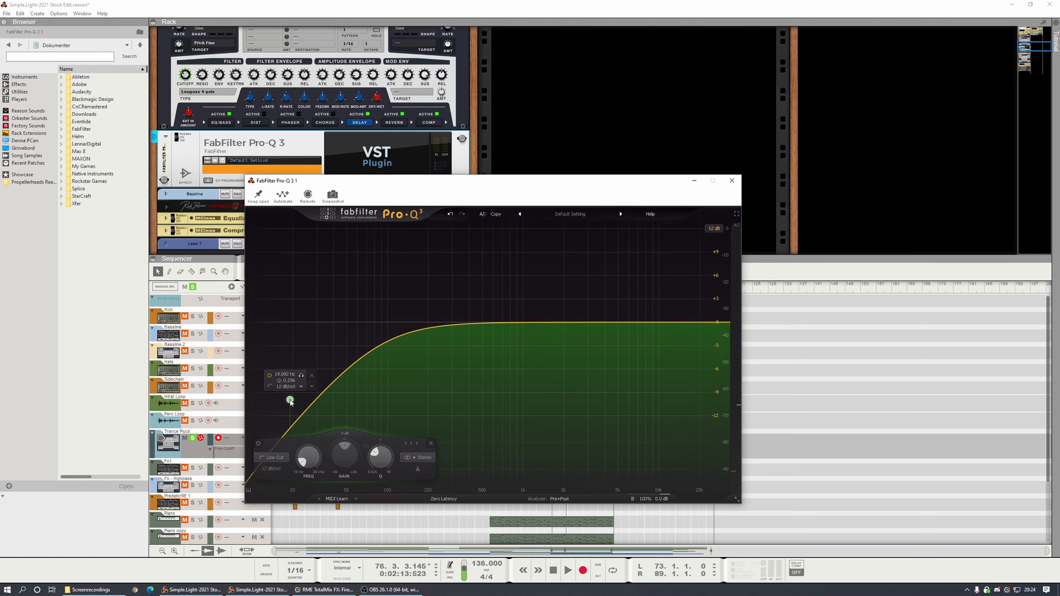
scroll(291, 402, up, 2)
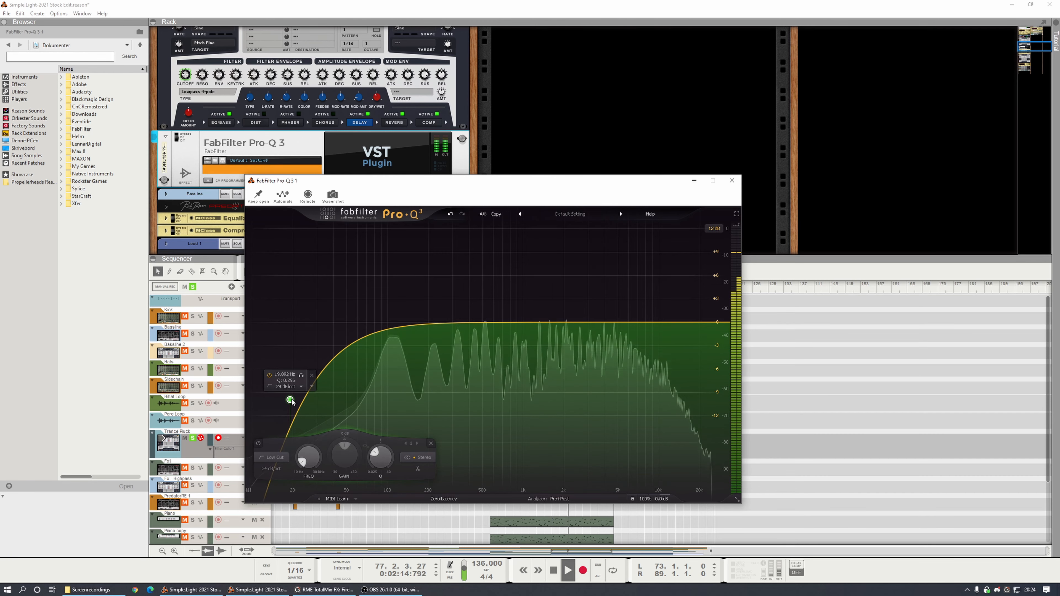
Step: Place the Pro-Q 3 window clear of the Antidote and lower the low-cut frequency to about 15.3 Hz
drag(399, 186, 619, 12)
drag(510, 225, 496, 232)
scroll(229, 86, up, 3)
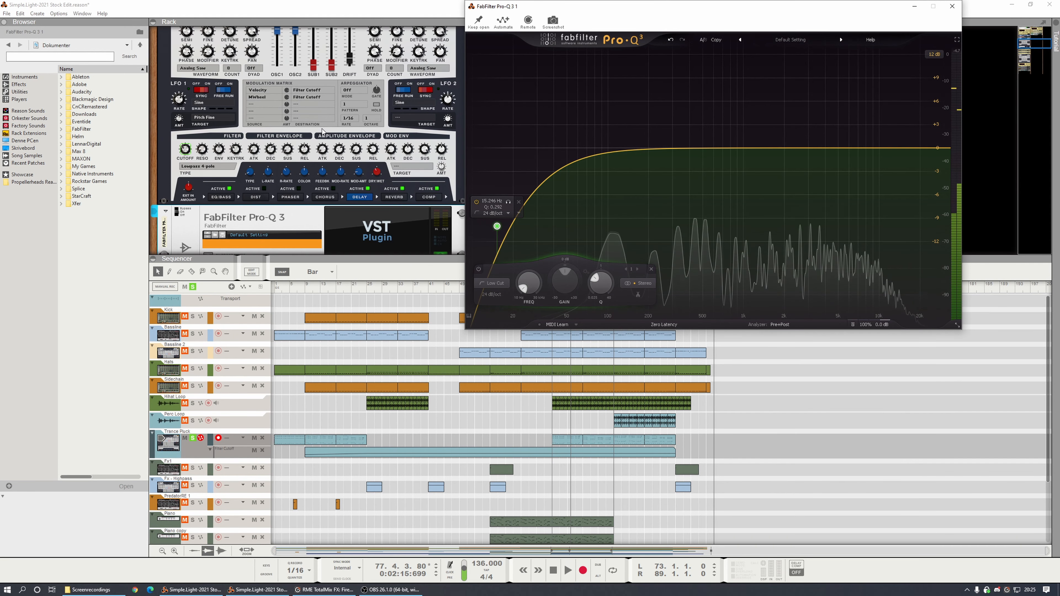
scroll(314, 149, up, 2)
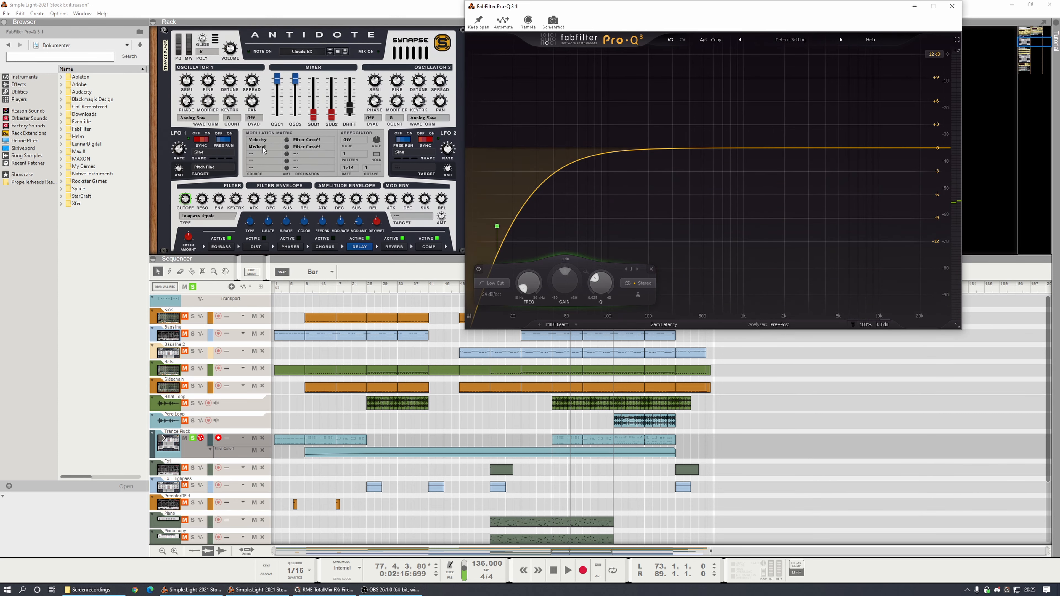
Step: Show the Antidote's EQ/Bass effect controls and reopen the Trance Pluck's Pro-Q 3 editor
scroll(263, 151, down, 2)
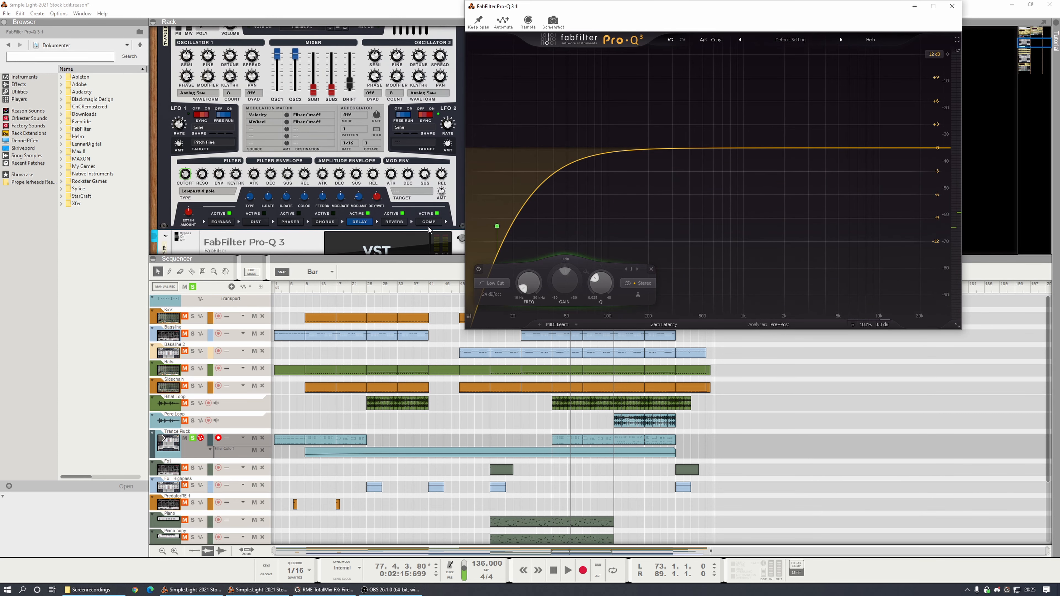
click(221, 222)
scroll(186, 157, up, 2)
scroll(292, 196, down, 4)
click(390, 237)
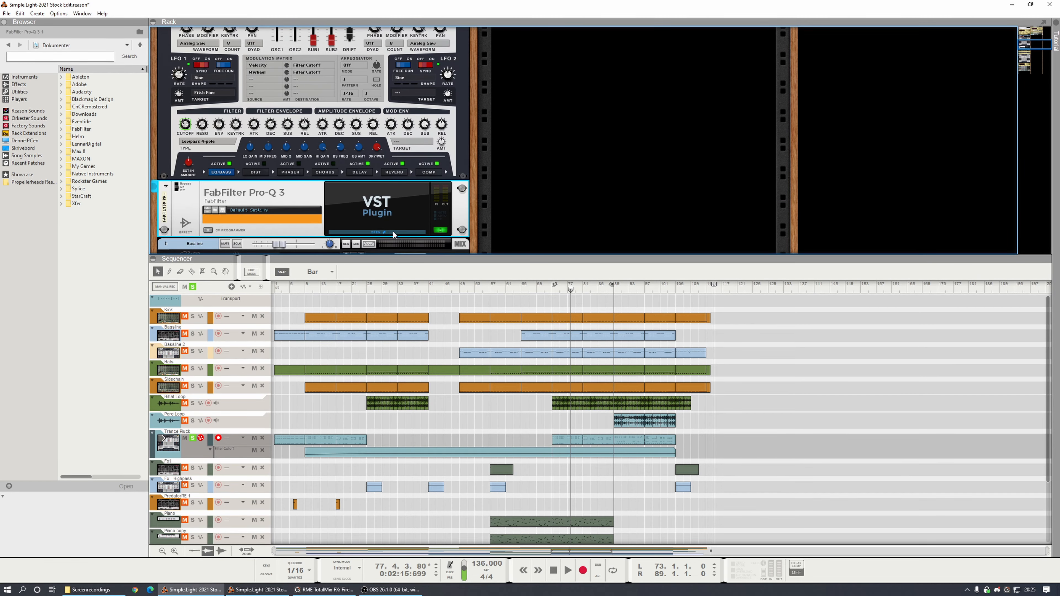
click(393, 233)
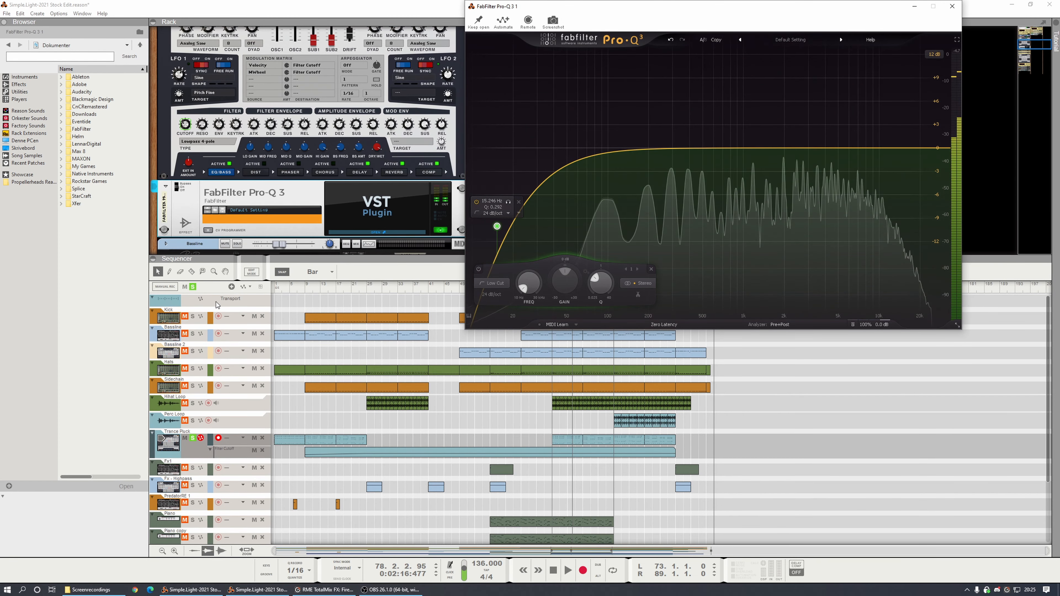
Step: Solo the Bassline and Bassline 2 tracks along with the Trance Pluck and start playback
click(193, 335)
click(193, 335)
click(193, 351)
key(space)
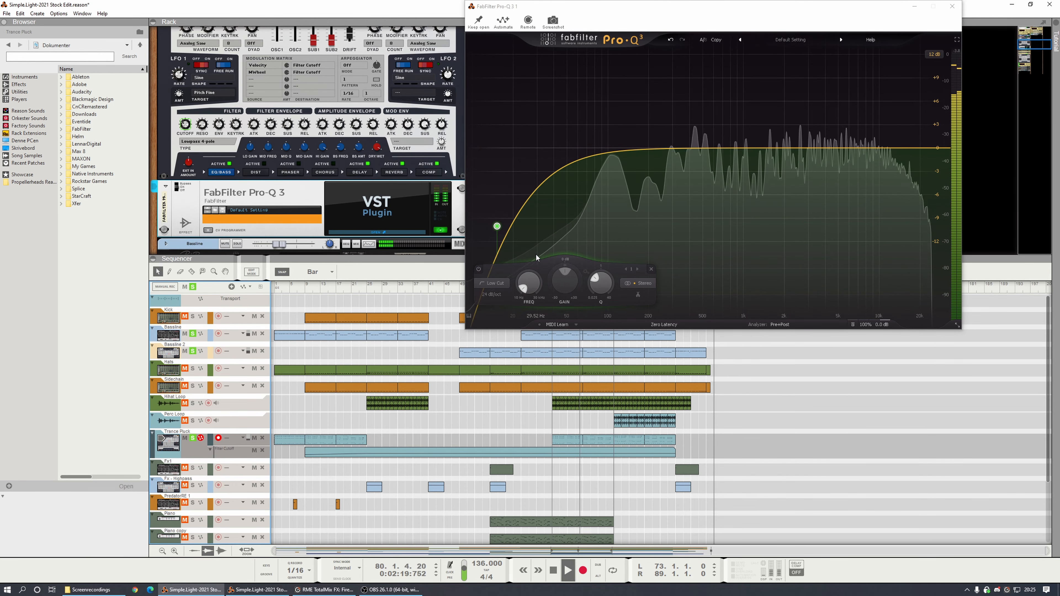
Step: Sweep the Trance Pluck's Pro-Q 3 low cut upward, settle it at 10 Hz, and close the editor
mouse_move(498, 227)
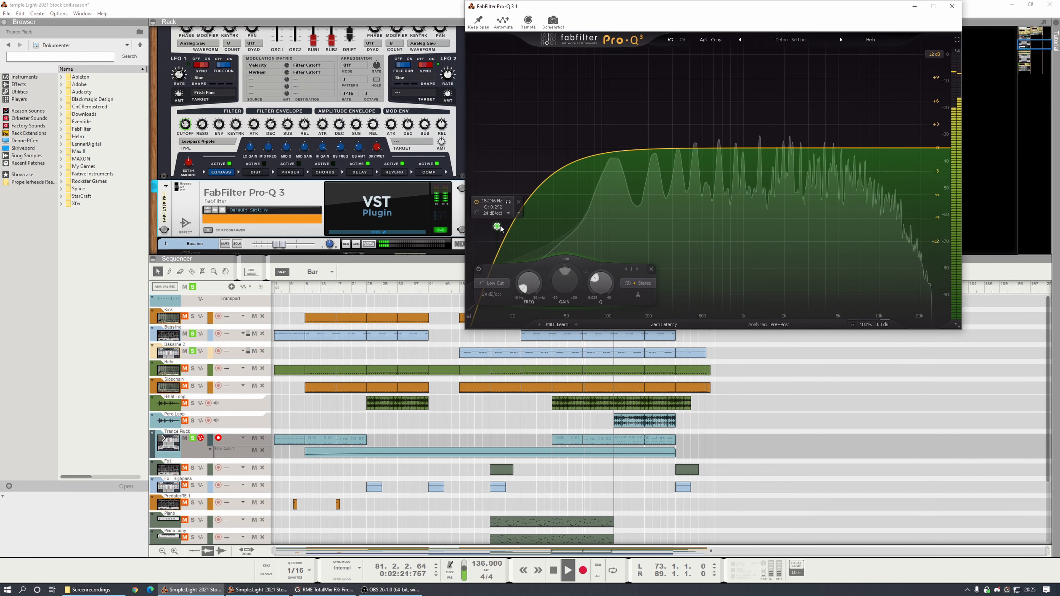
drag(498, 227, 539, 226)
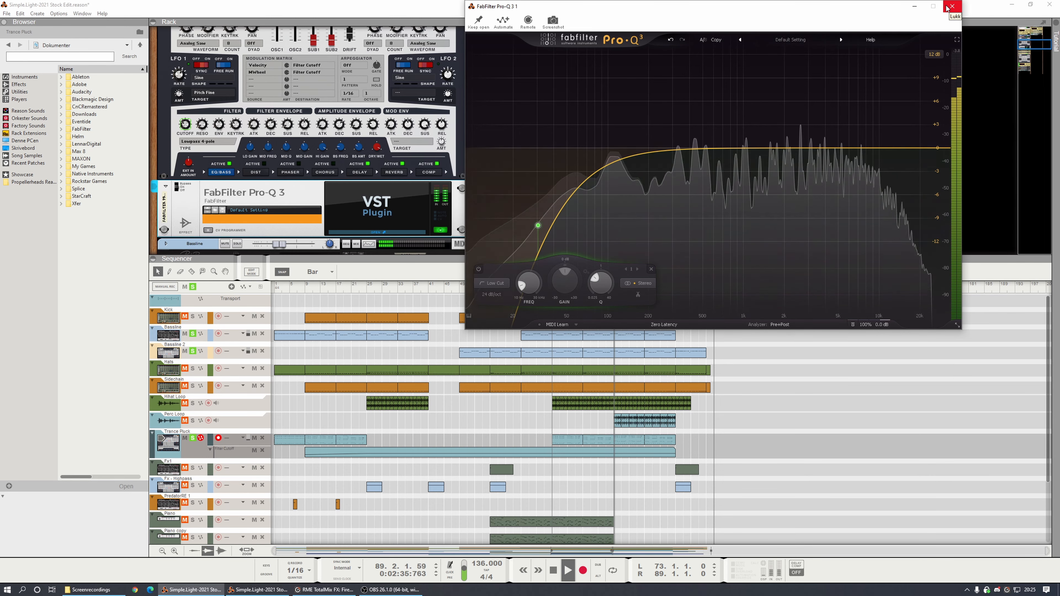
drag(554, 225, 443, 233)
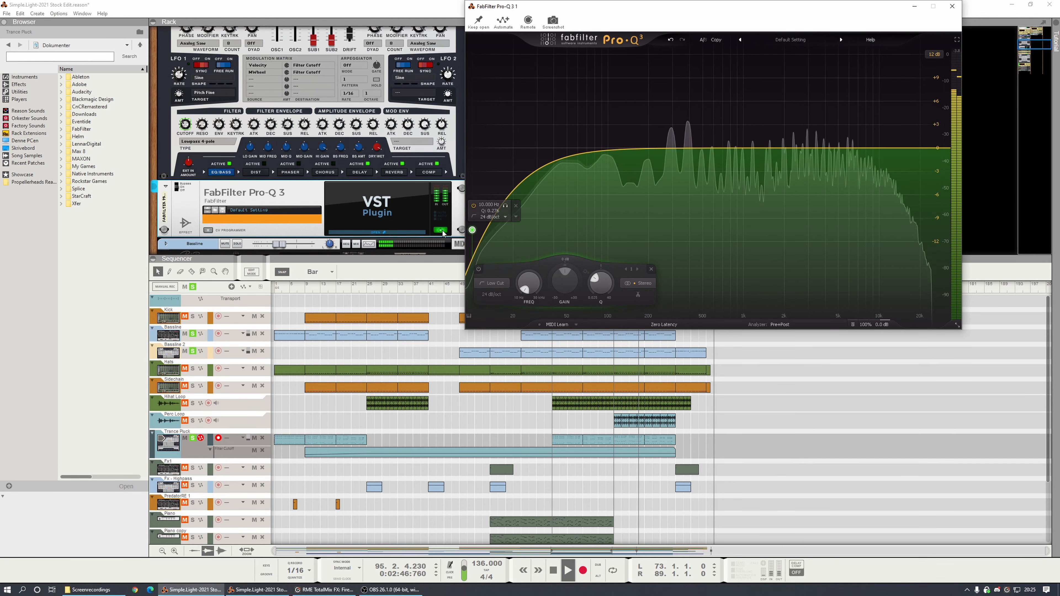
click(520, 234)
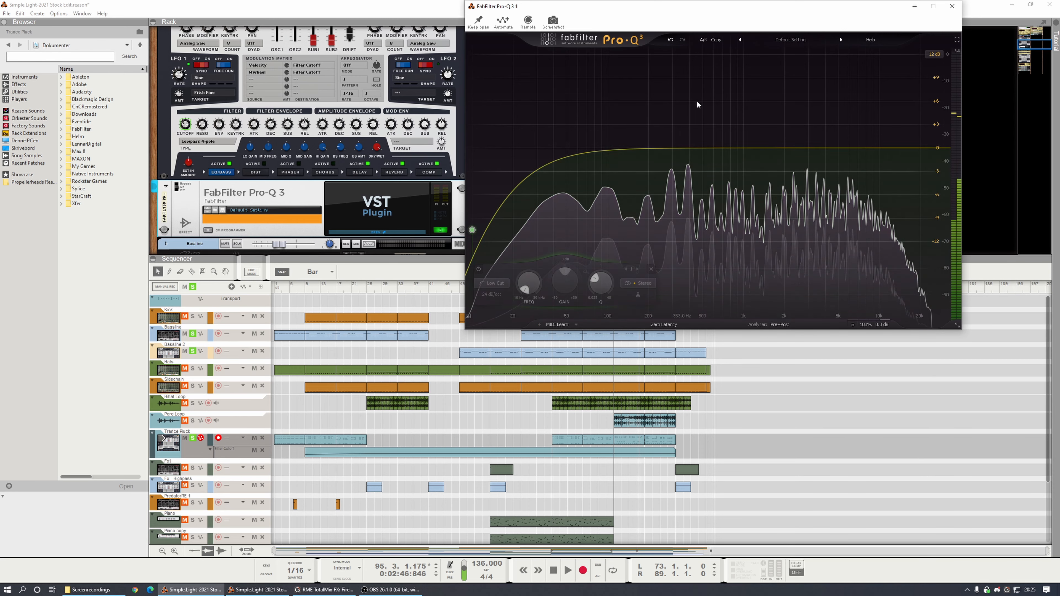
click(951, 10)
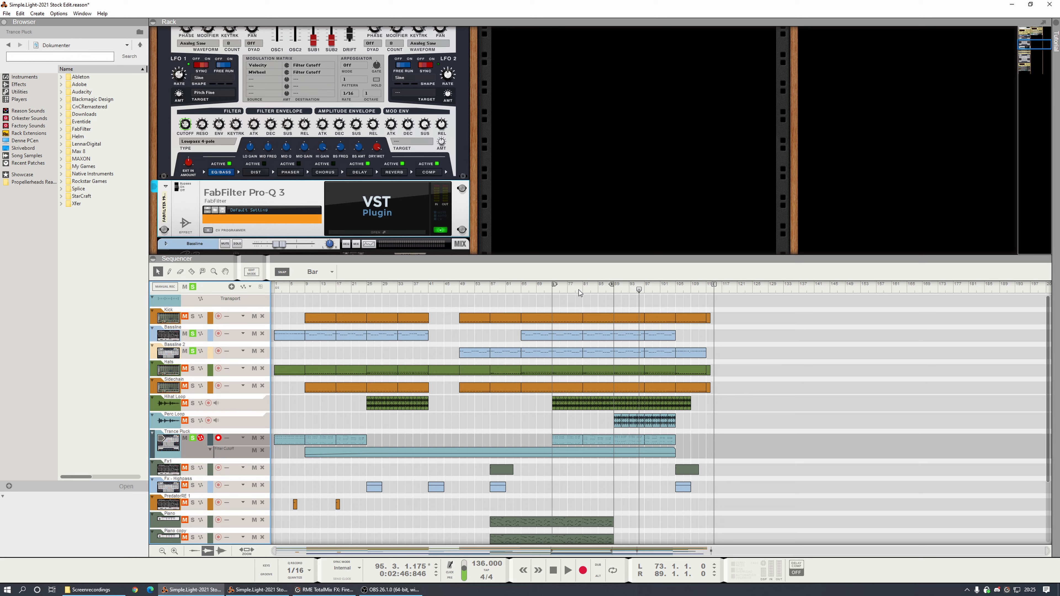
Step: Replay the soloed Trance Pluck and basslines from near the loop start and enlarge the rack area
click(554, 296)
key(space)
key(space)
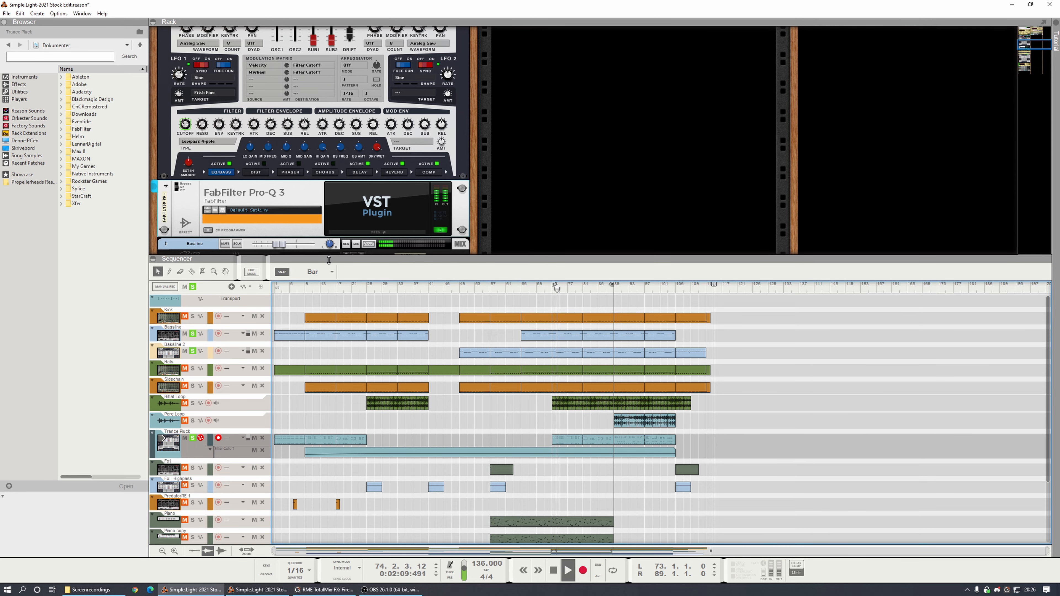
drag(328, 264, 330, 300)
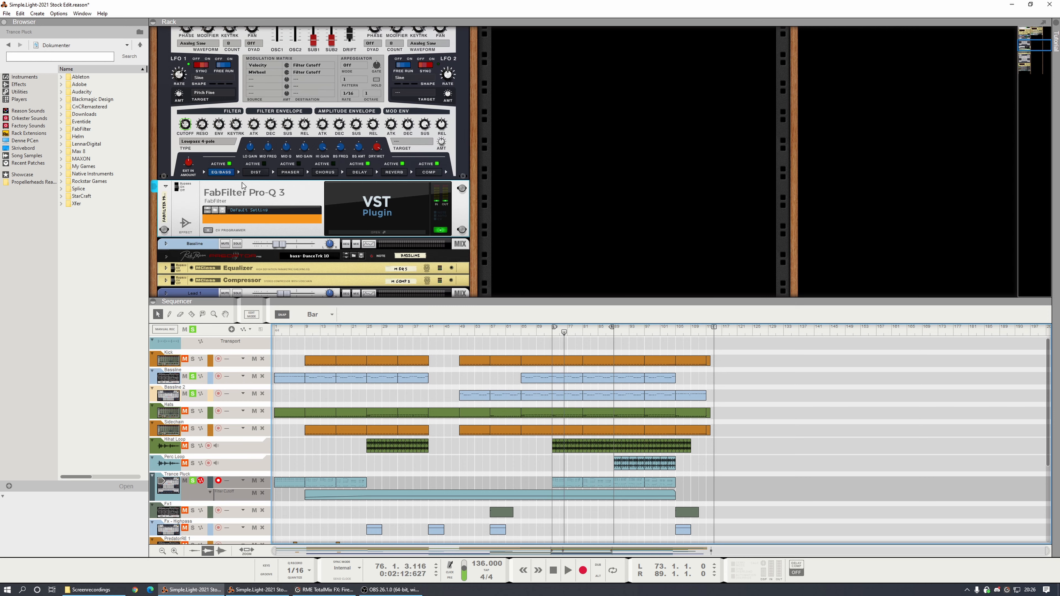
Step: Insert a FabFilter Saturn 2 effect between the Trance Pluck's Antidote and Pro-Q 3, and open its editor
right_click(169, 146)
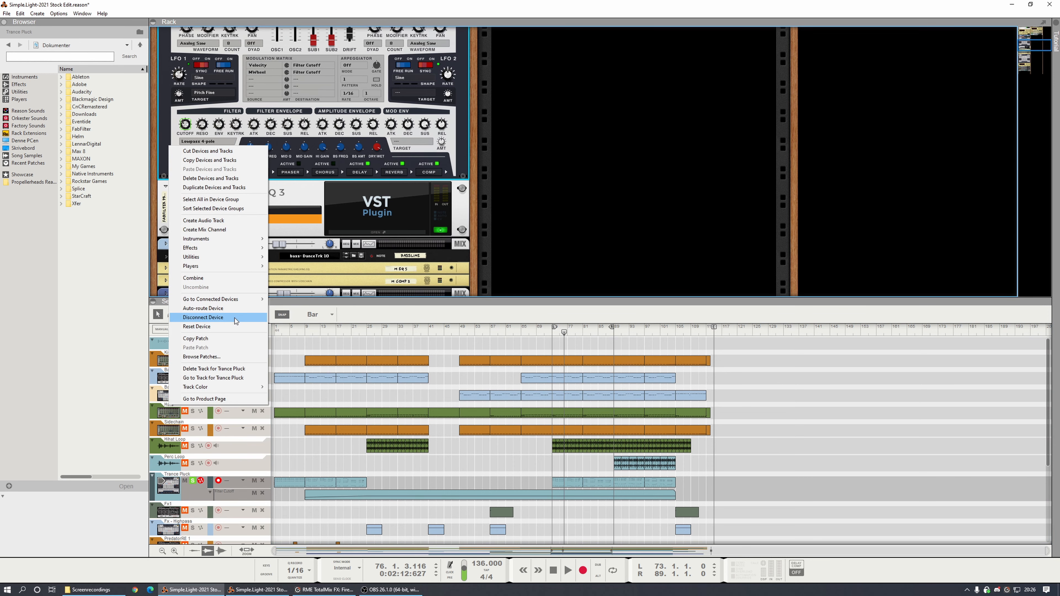
mouse_move(232, 249)
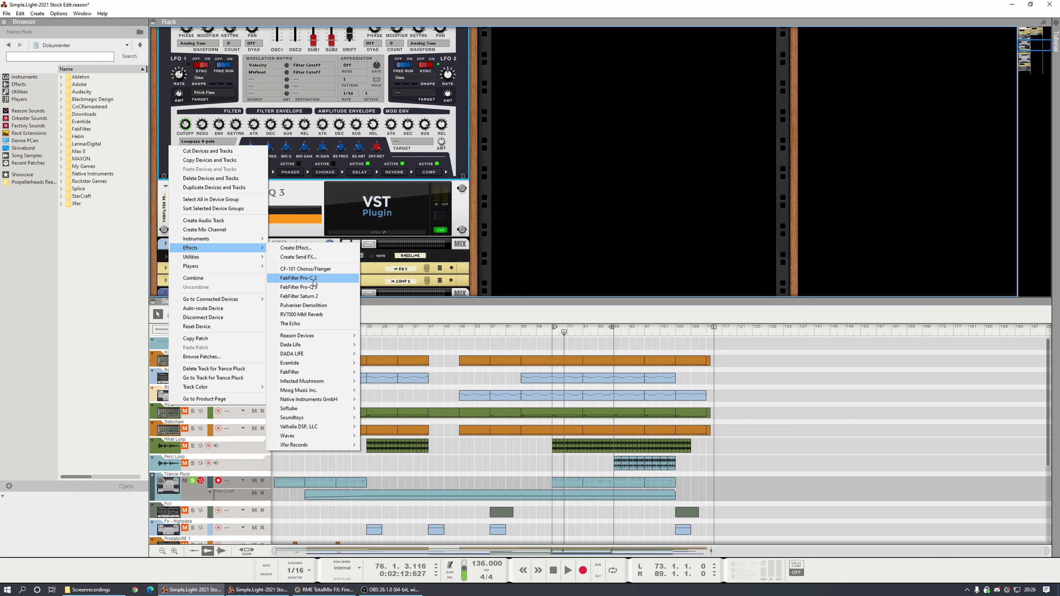
click(299, 295)
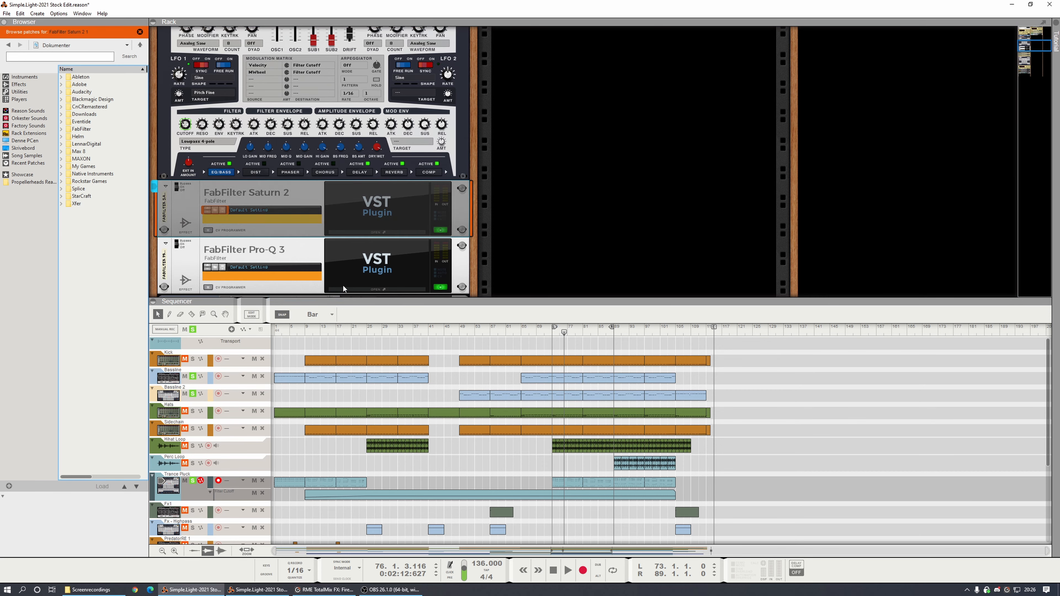
click(394, 231)
Step: With the loop playing from its start, set Saturn 2's style to Warm Tube and raise band 1's Bass tone to +24 dB
key(space)
click(553, 338)
key(space)
drag(302, 29, 731, 77)
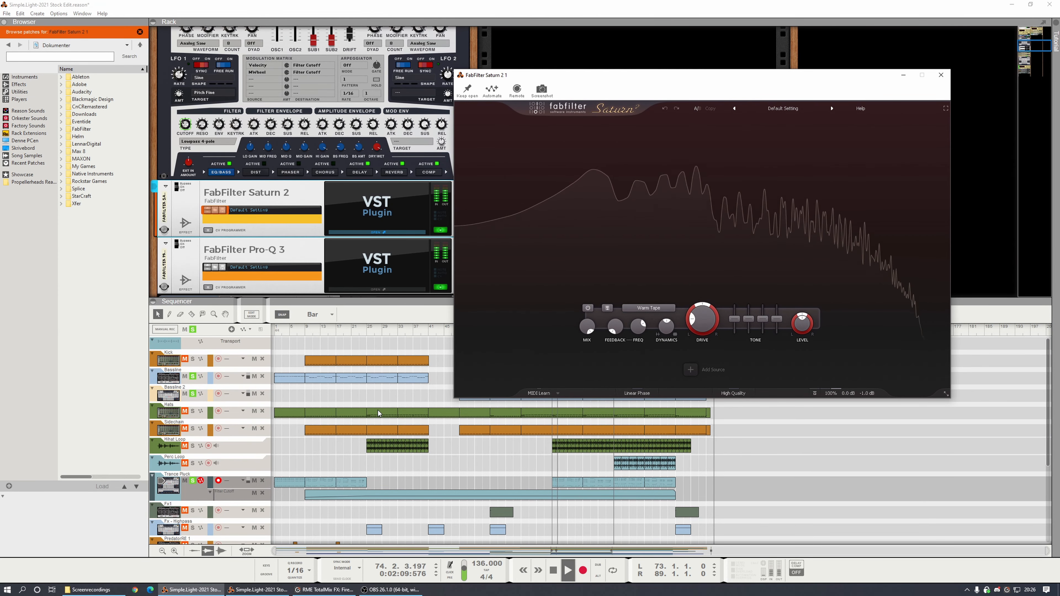
click(648, 308)
mouse_move(654, 319)
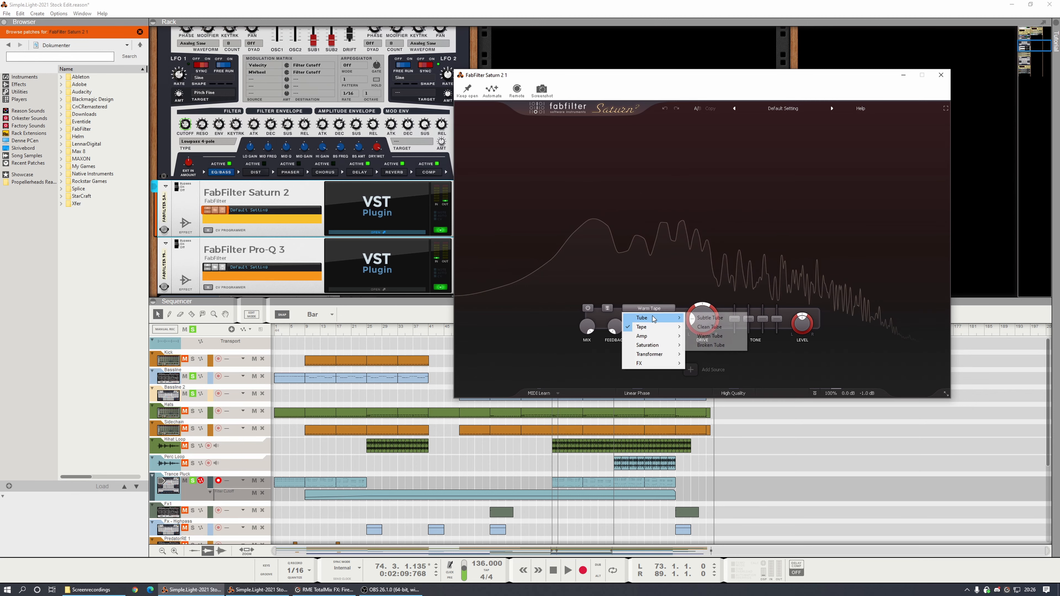
click(709, 336)
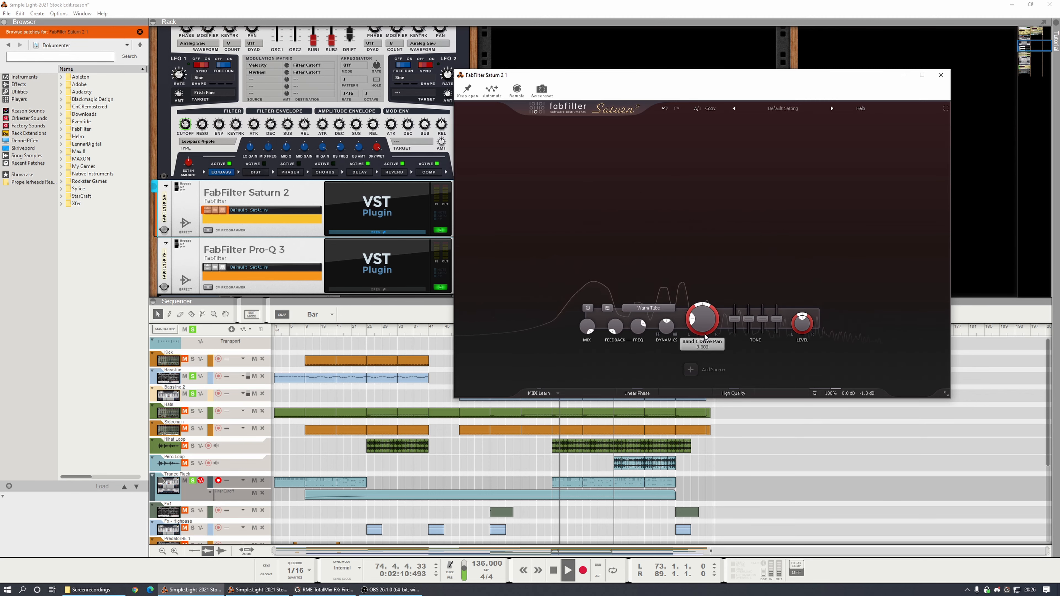
drag(735, 319, 735, 306)
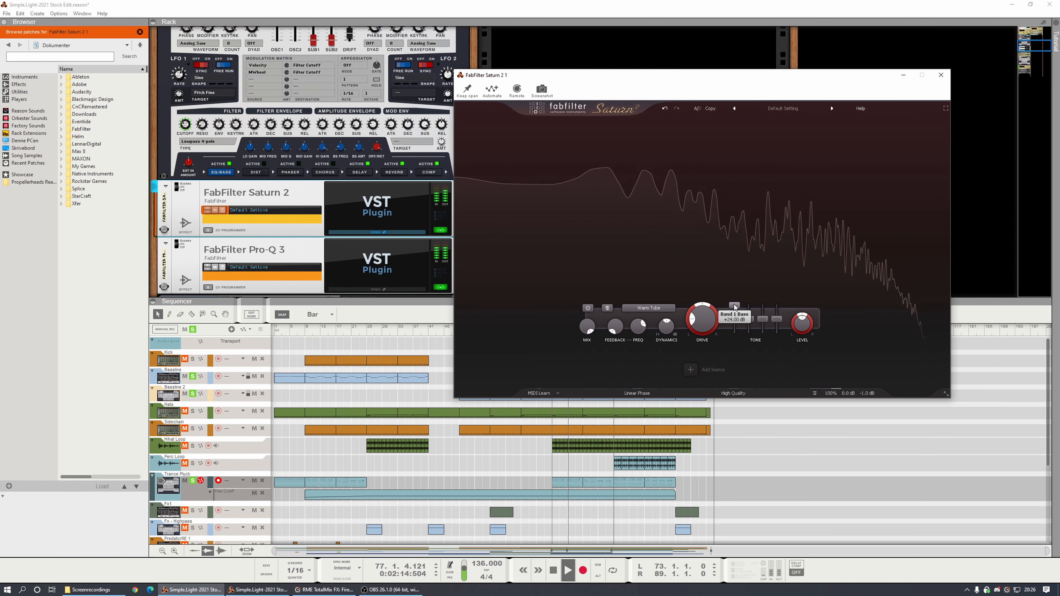
Step: Solo only the Trance Pluck track and raise Saturn 2's Drive for playback
click(192, 481)
click(192, 480)
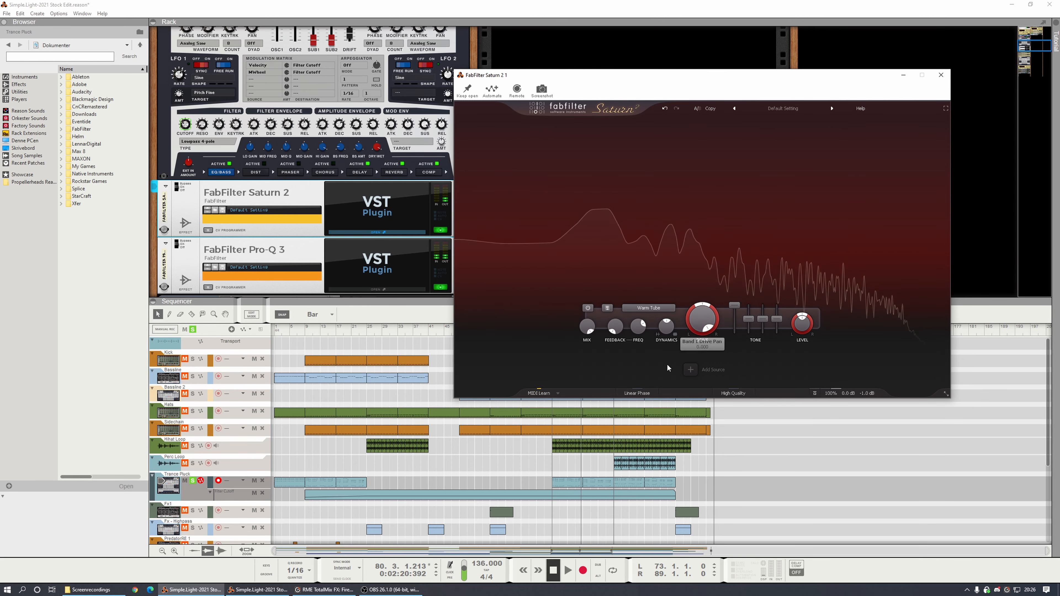
key(space)
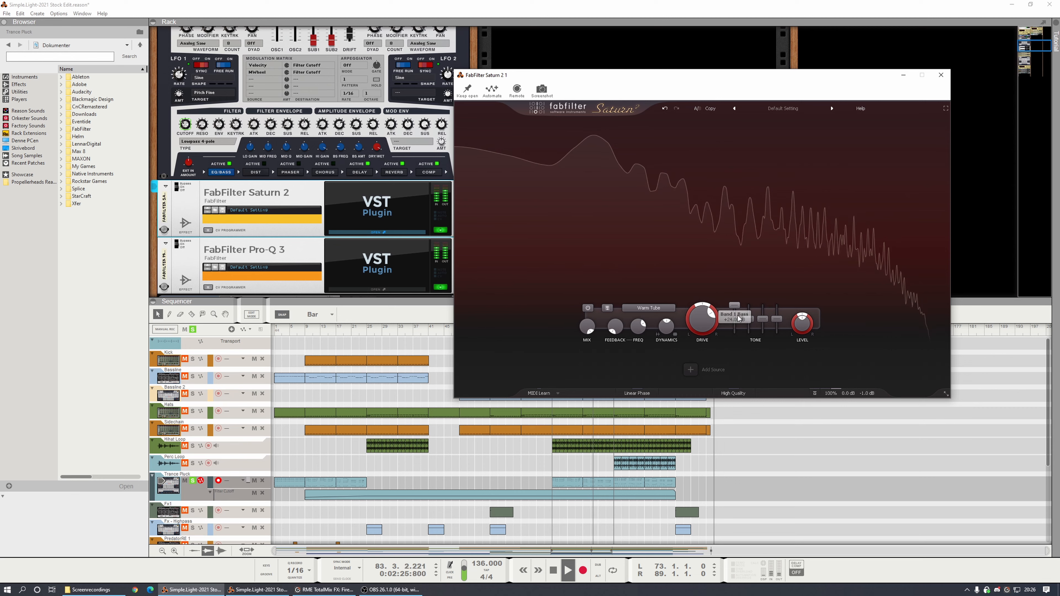
Step: Try band 1's Mid tone at +24 dB in Saturn 2 and reset it to 0 dB
drag(748, 319, 748, 288)
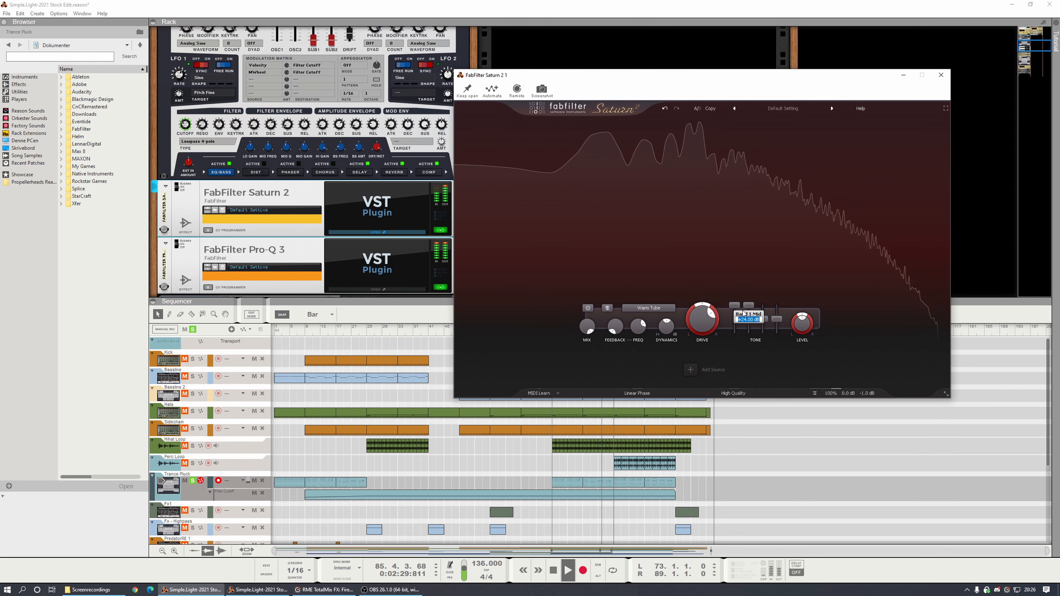
text(0)
key(Return)
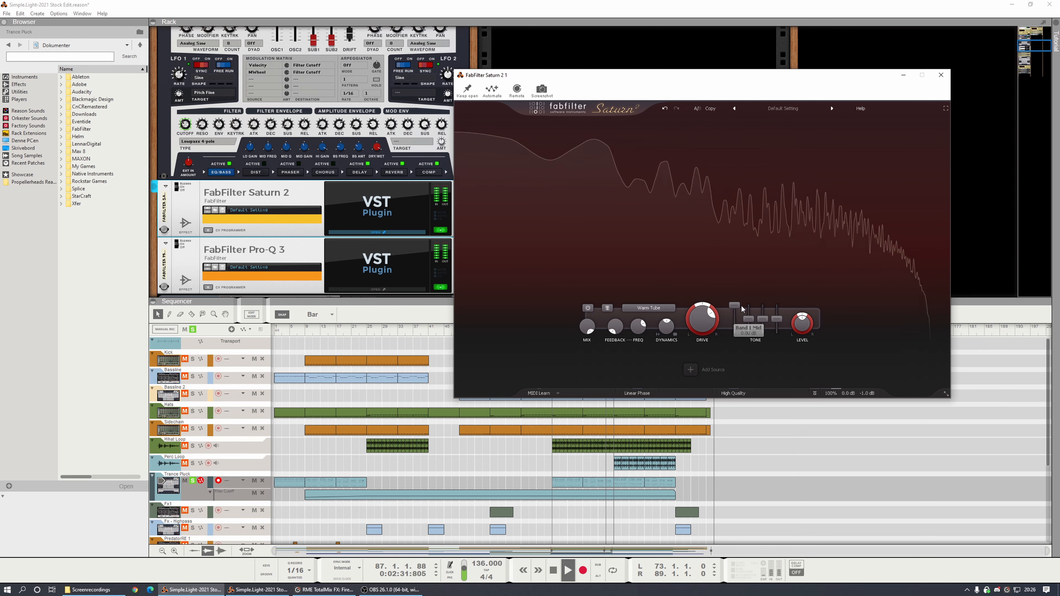
Step: Try Saturn 2's Warm Tape style on the Trance Pluck and return to Warm Tube
click(658, 309)
mouse_move(664, 327)
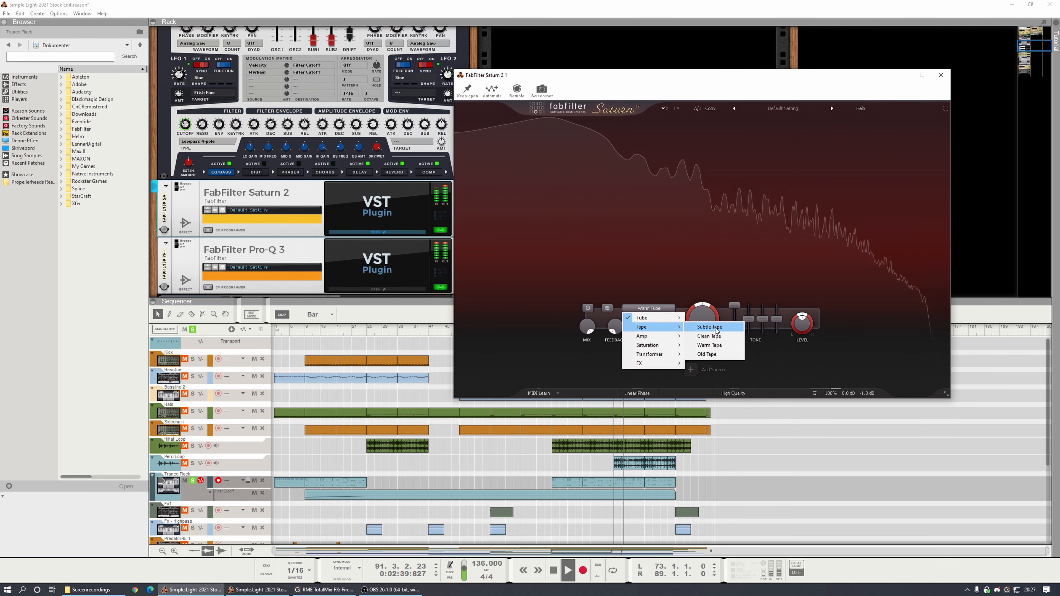
click(710, 345)
mouse_move(658, 319)
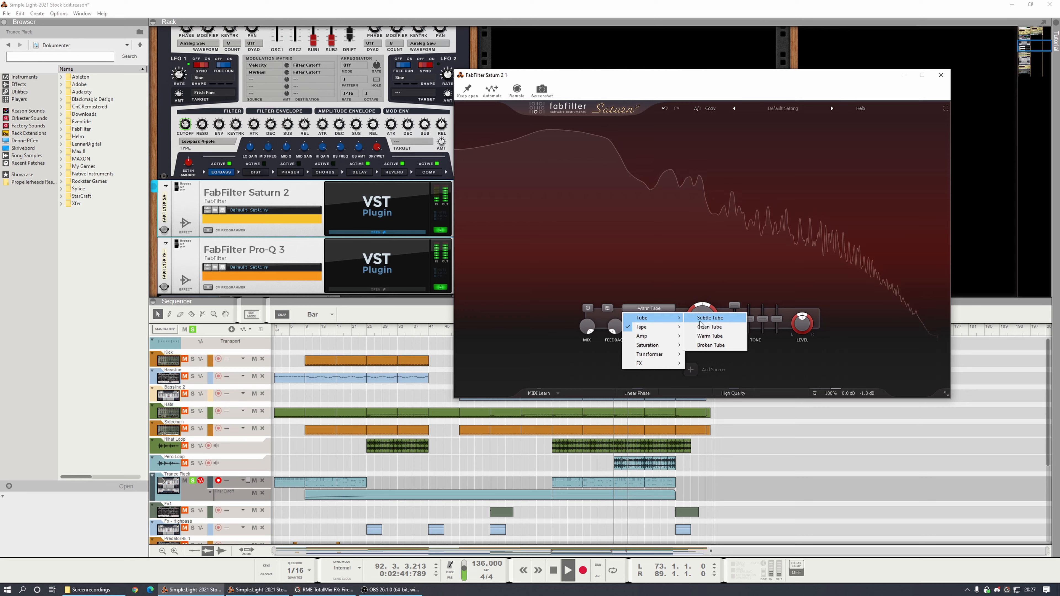
click(719, 335)
click(653, 309)
click(706, 318)
Step: Lower band 1's Bass tone slightly in Saturn 2 and compare the pluck with the effect bypassed and enabled
drag(706, 319, 735, 312)
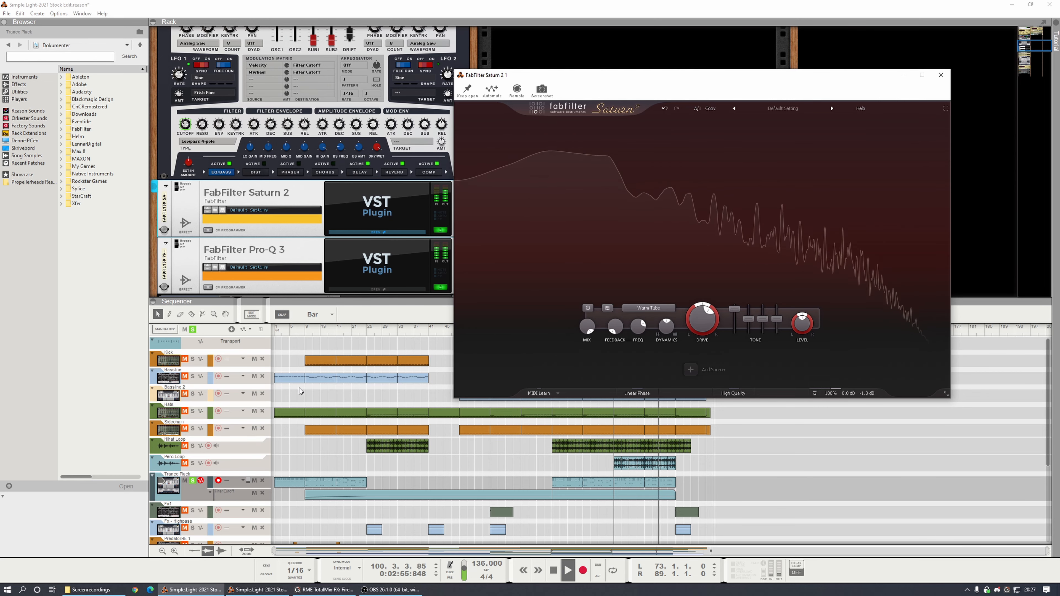
click(178, 188)
click(178, 188)
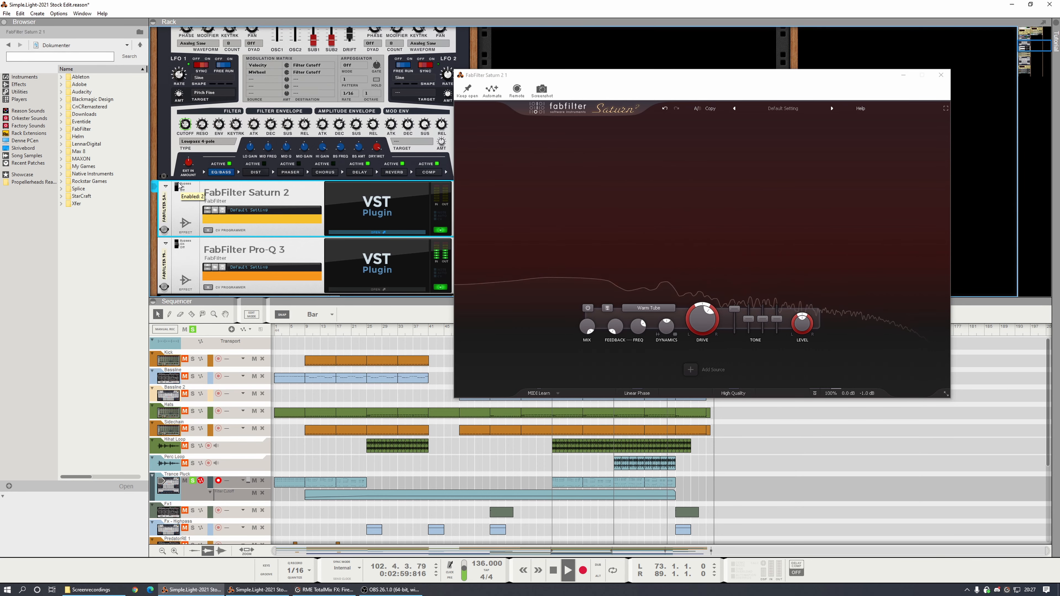
click(179, 187)
Step: Replay the soloed Trance Pluck from near the loop start and compare it with Saturn 2 switched on and bypassed
drag(725, 79, 780, 424)
click(554, 332)
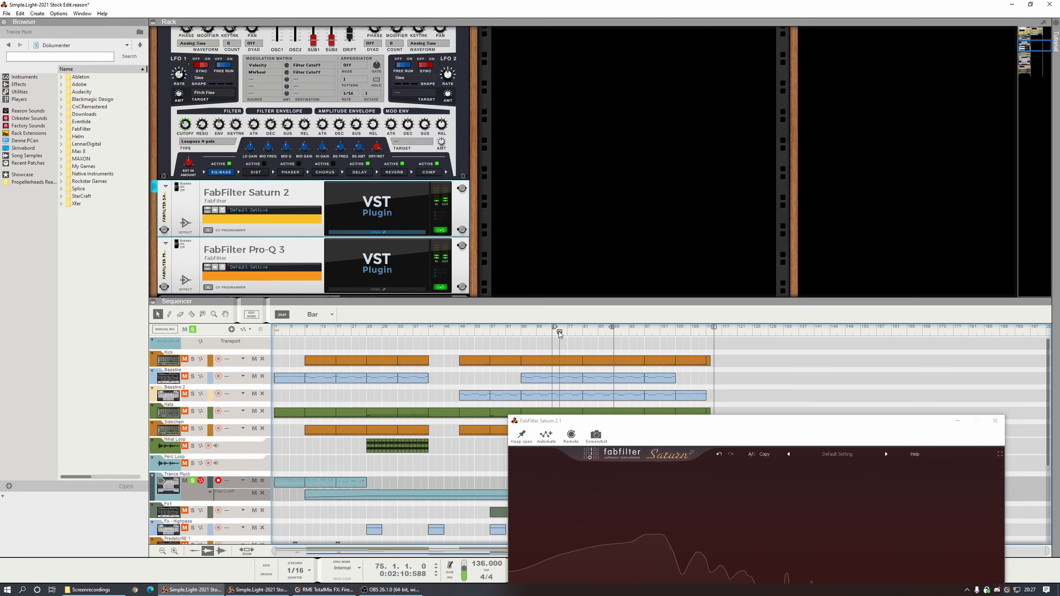
key(space)
drag(631, 431, 663, 74)
mouse_move(793, 308)
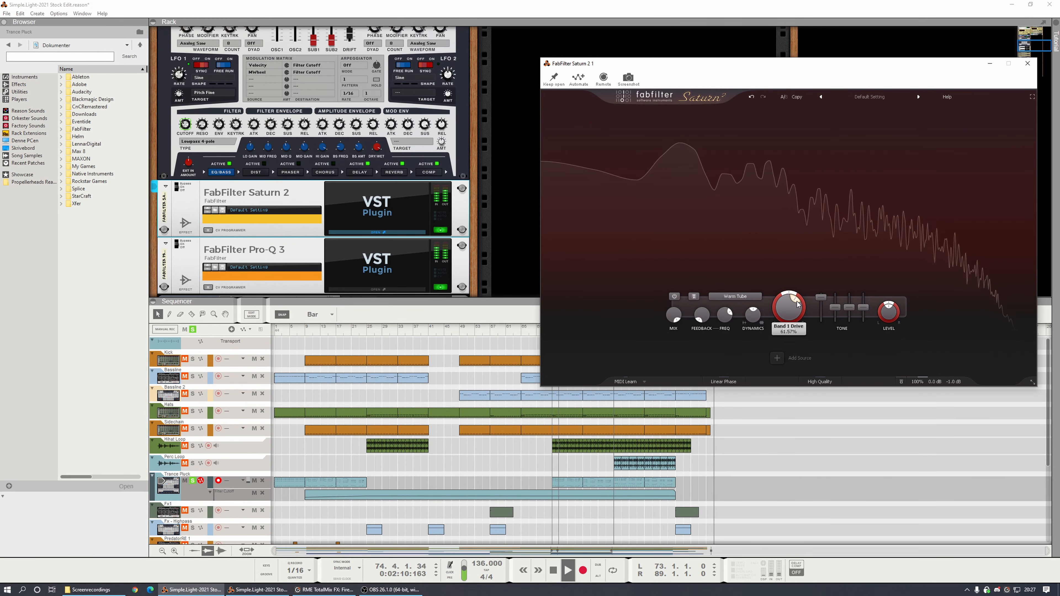
click(177, 189)
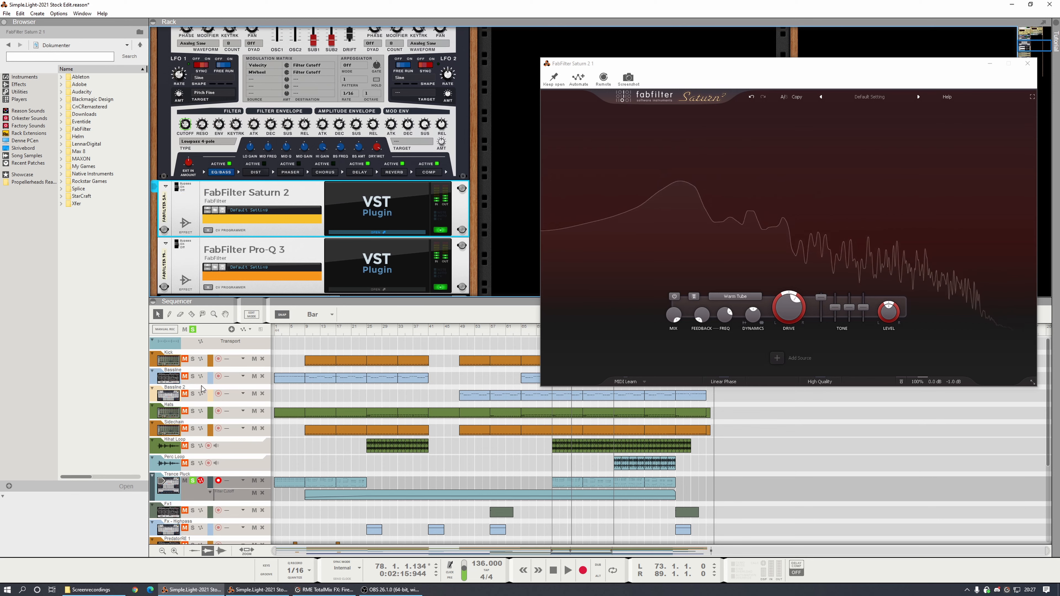
Step: Solo both bassline tracks together with the Trance Pluck again and resume playback
click(193, 393)
click(192, 376)
key(space)
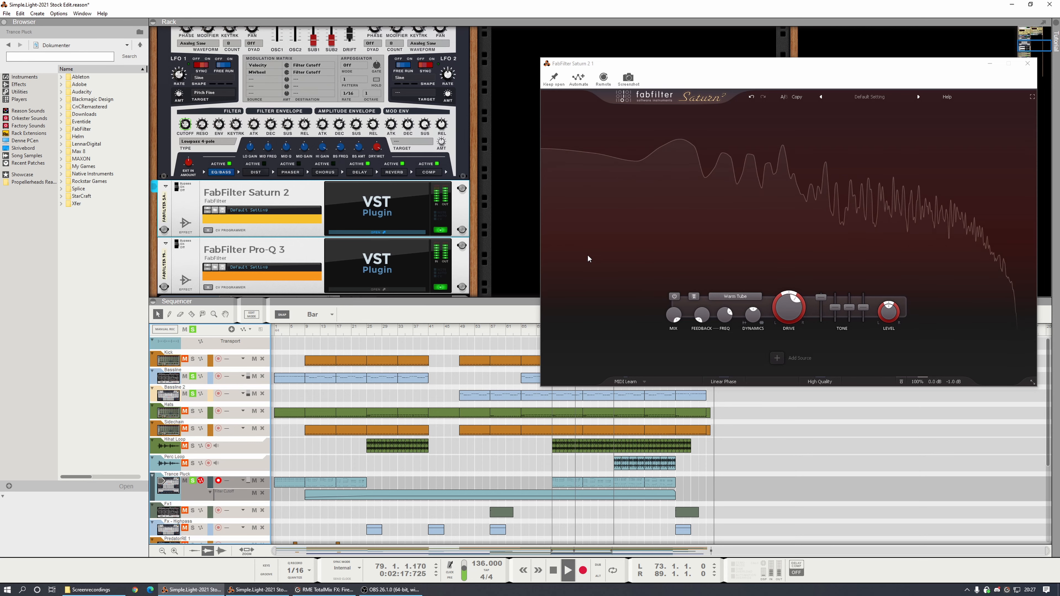
Step: Reduce Saturn 2's Drive while the basslines play along, close its editor, and stop playback
drag(672, 62, 649, 88)
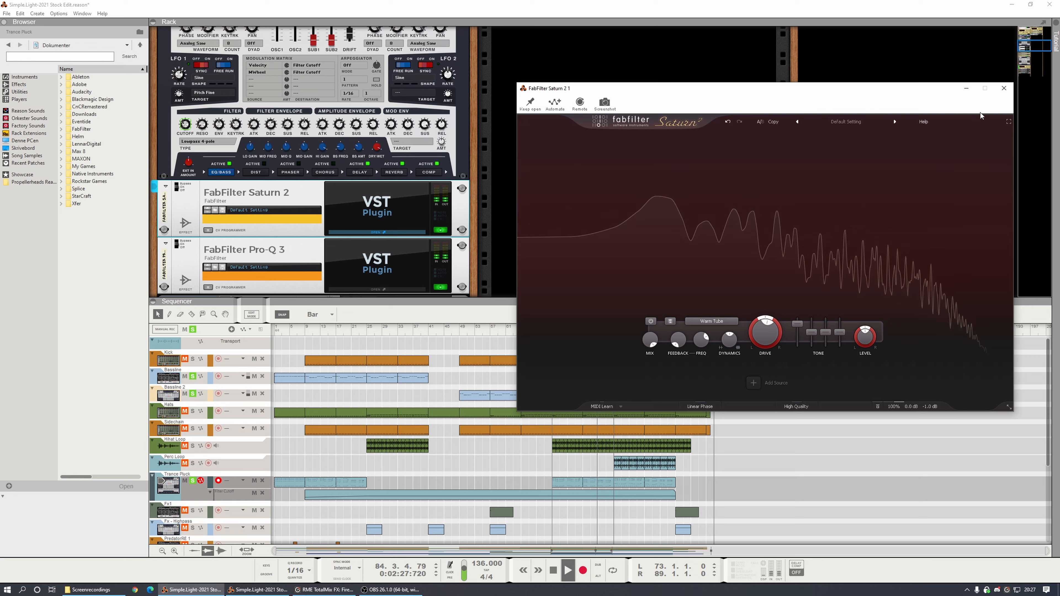
click(1003, 88)
key(space)
Step: Clear all track solos and play the full mix from the loop start at bar 73 and from bar 81
click(193, 329)
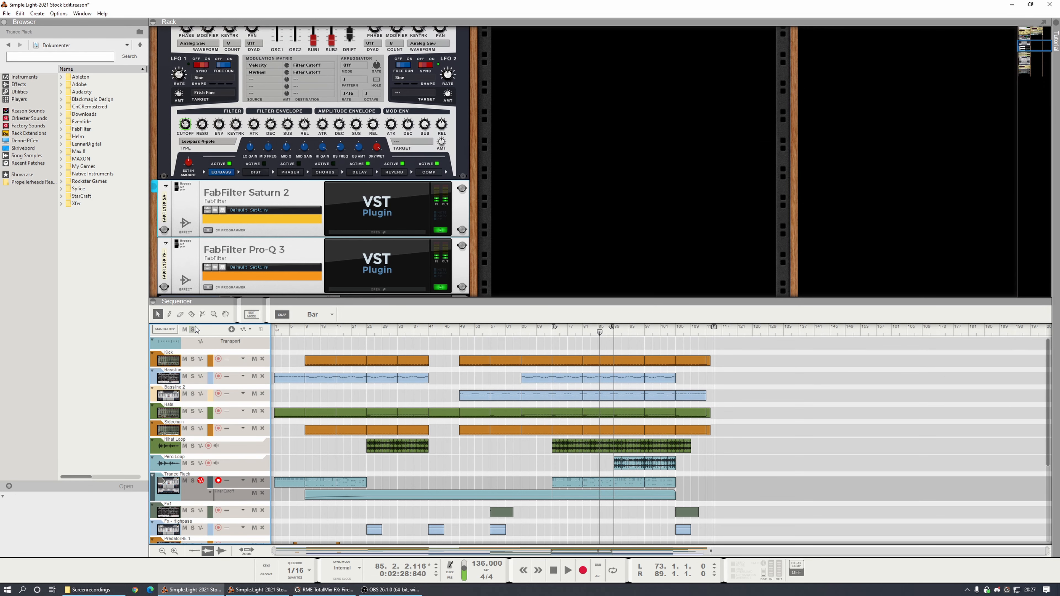
click(555, 332)
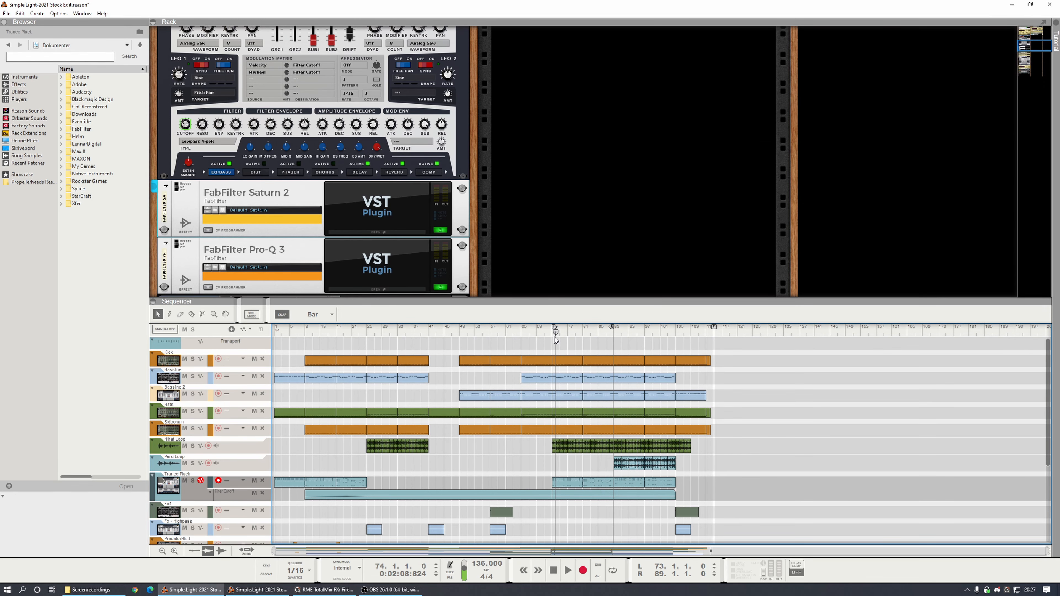
key(space)
click(552, 332)
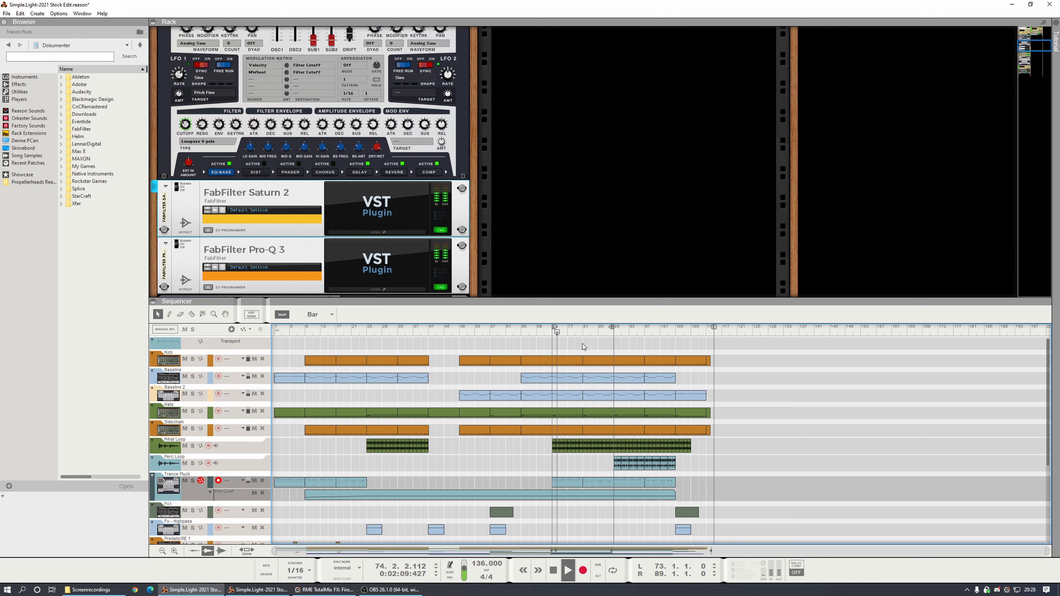
click(582, 333)
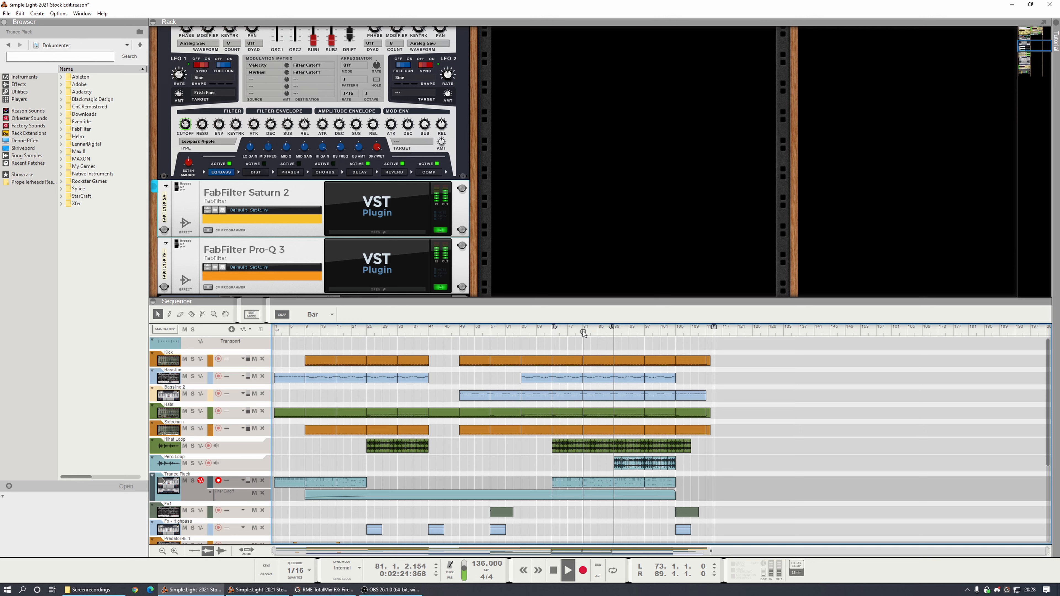
Step: Play the mix from bar 89 and set the loop to span bars 89 to 105, stopping playback shortly after its start
click(610, 332)
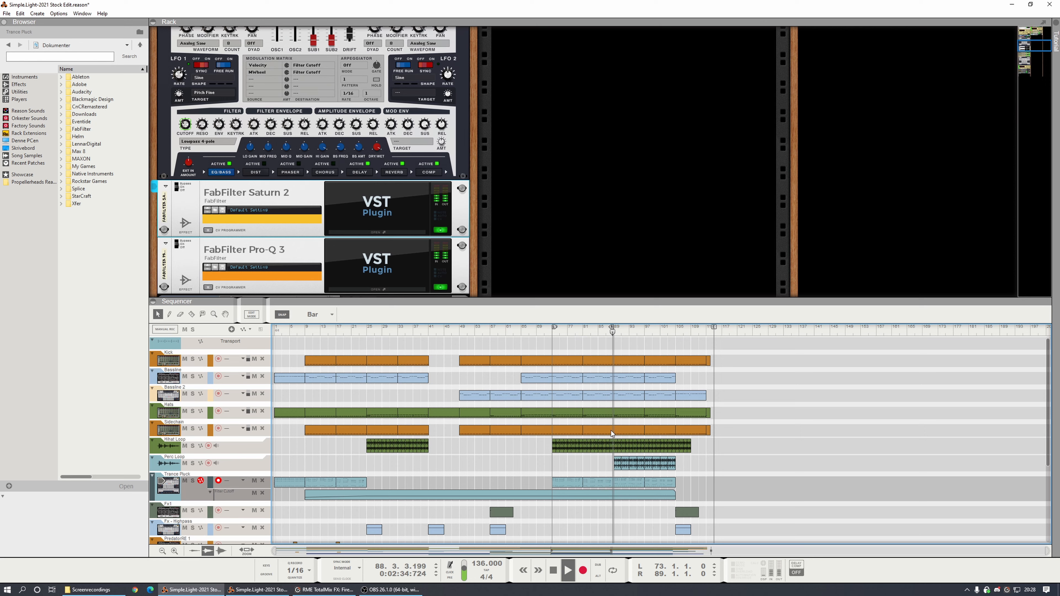
drag(613, 326, 674, 338)
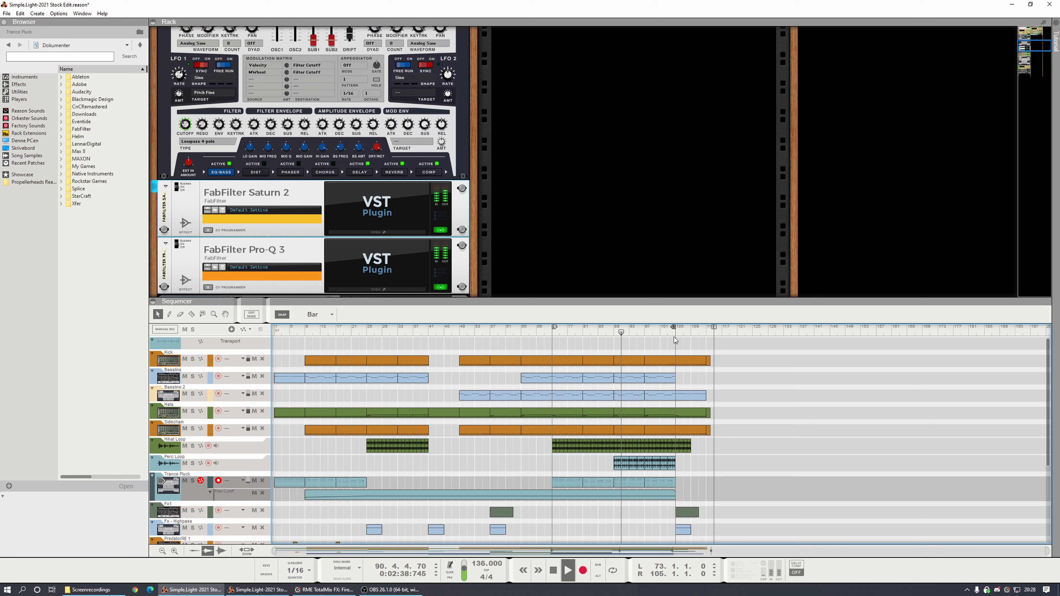
drag(555, 329, 613, 334)
key(space)
key(space)
scroll(293, 203, down, 4)
scroll(285, 231, up, 5)
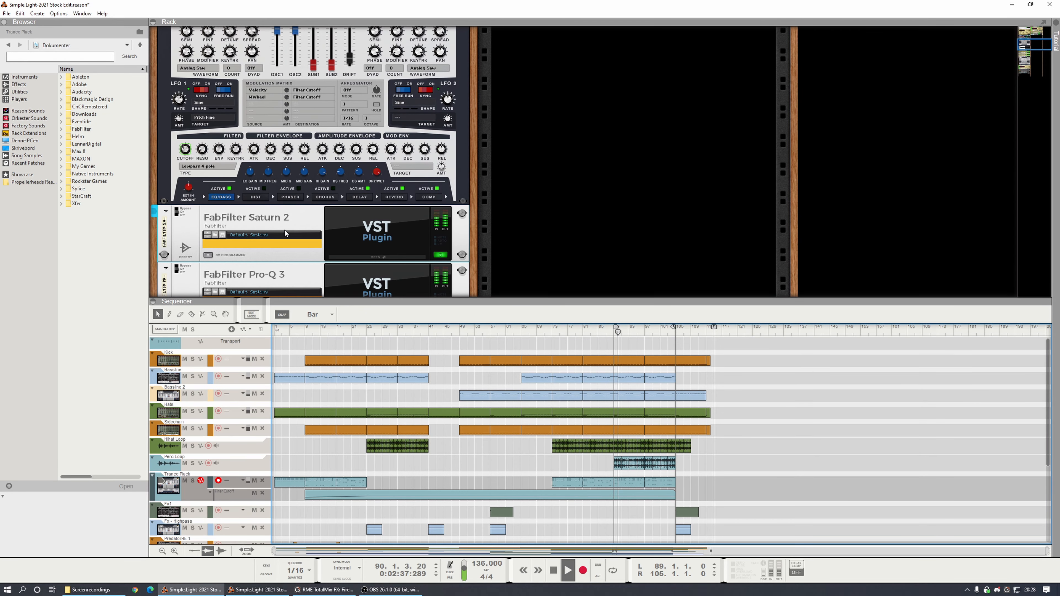
key(space)
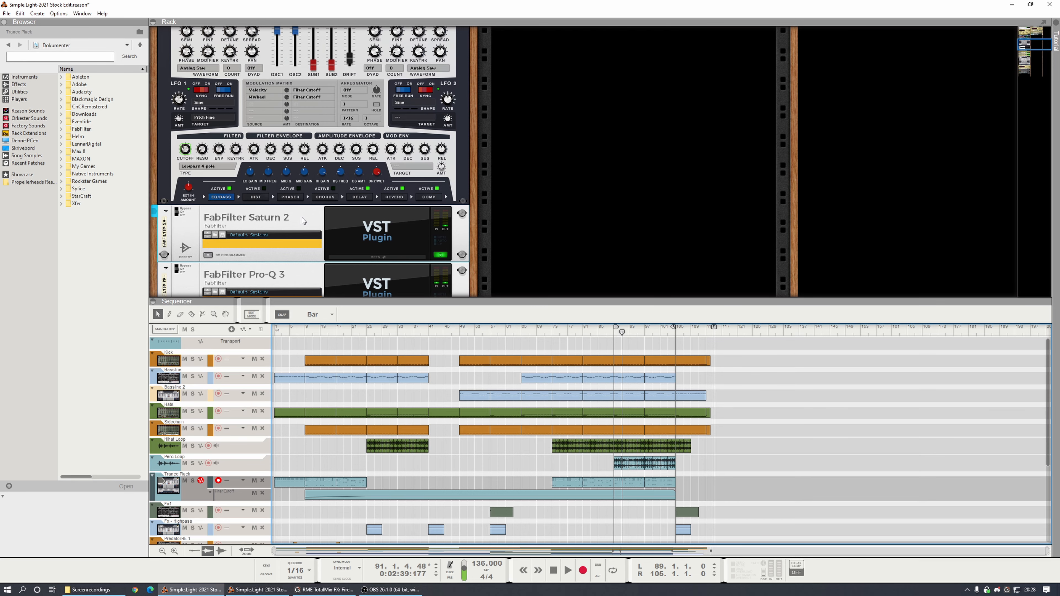
Step: Solo the Lead 1 track, move it directly below the Trance Pluck track, and play it from bar 89
scroll(262, 427, down, 3)
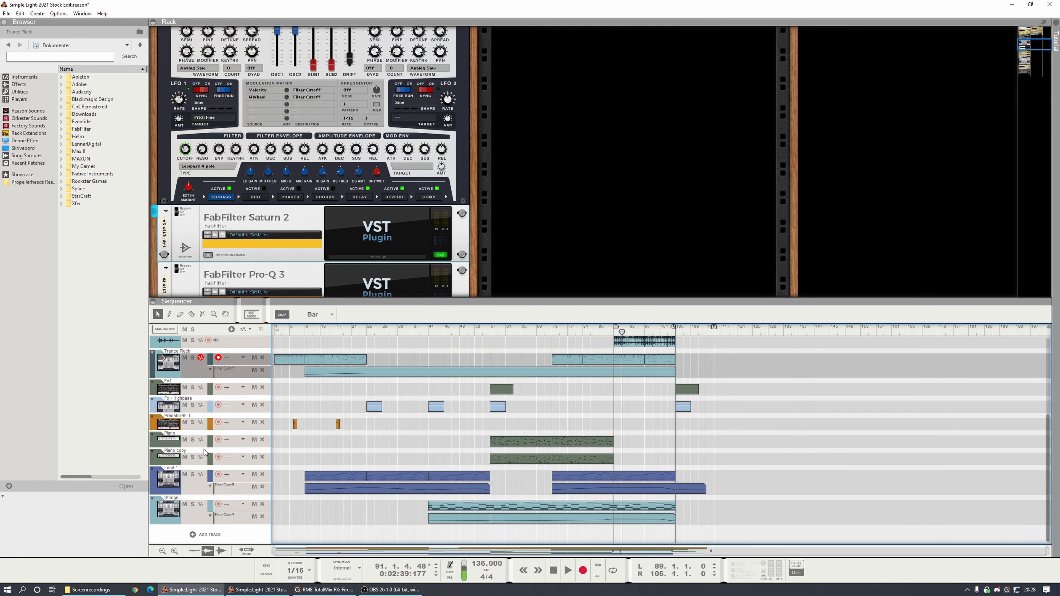
click(192, 475)
click(621, 334)
scroll(438, 402, up, 2)
scroll(438, 403, down, 2)
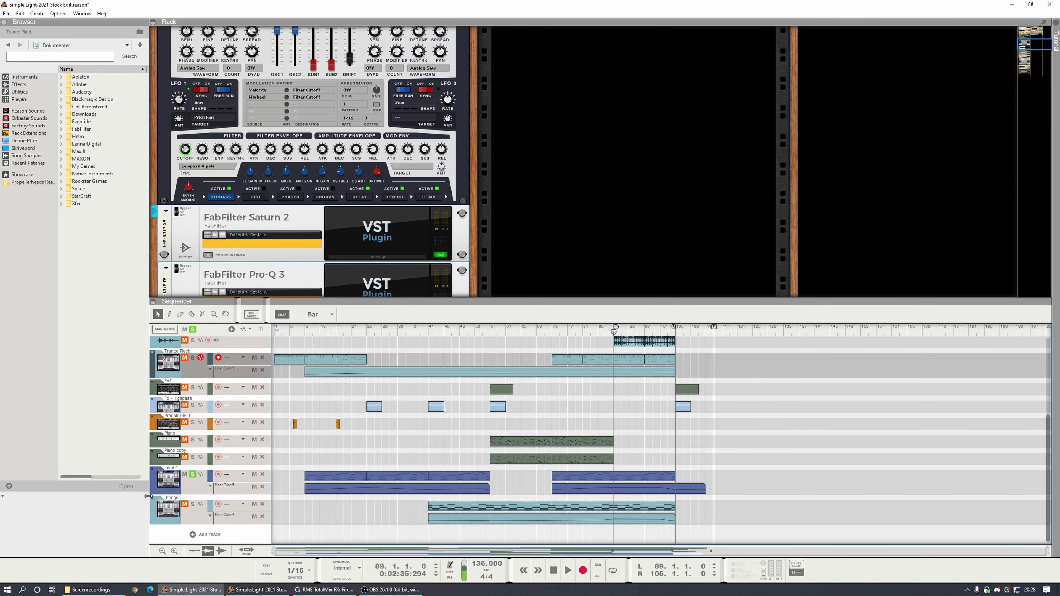
drag(153, 489, 154, 380)
key(space)
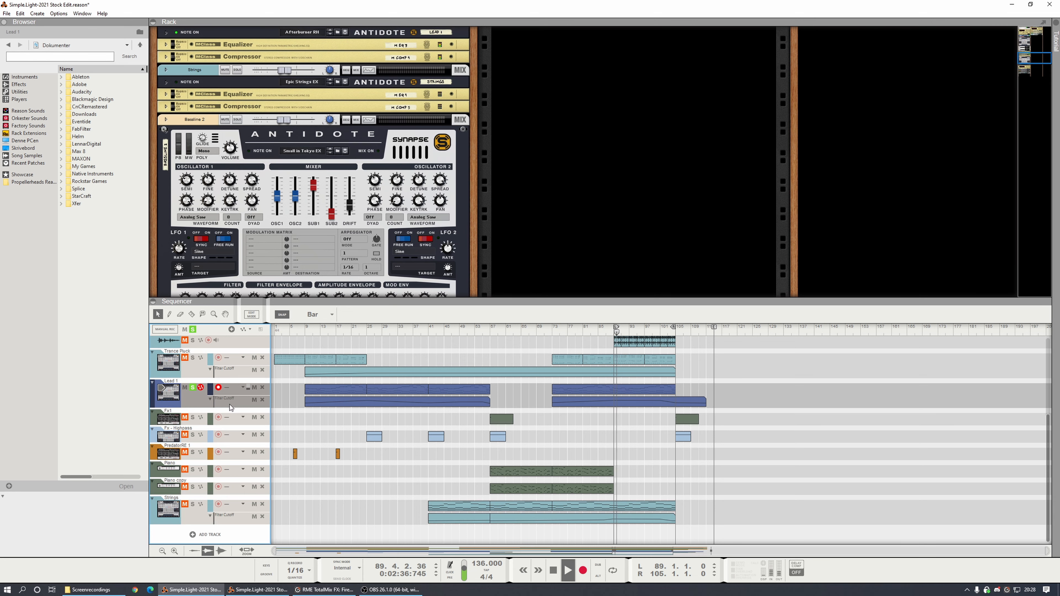
Step: Solo the Trance Pluck alongside Lead 1 during playback and unfold Lead 1's Antidote synth in the rack
click(192, 358)
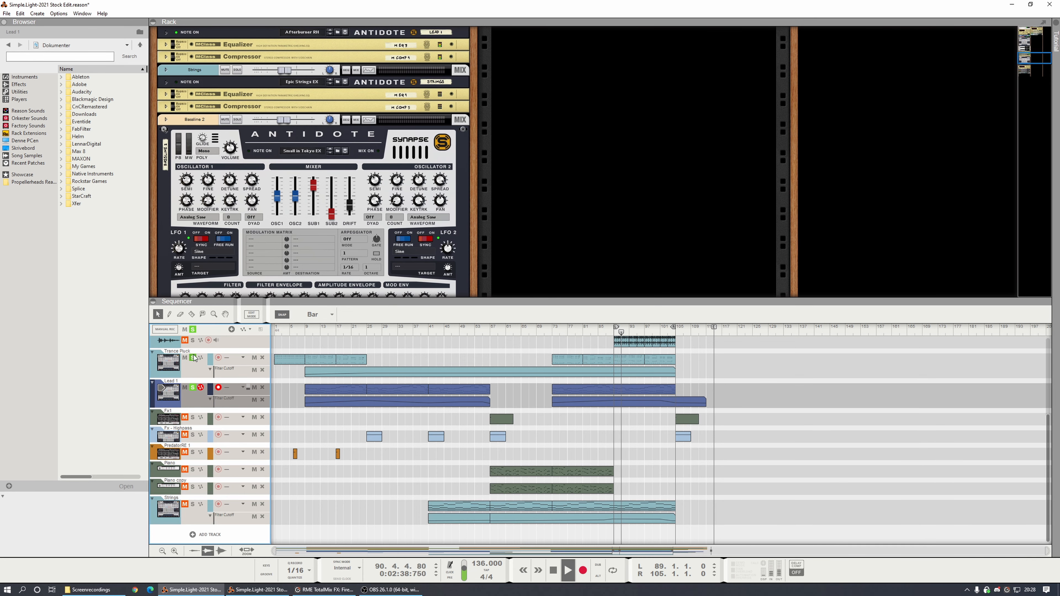
scroll(309, 407, up, 3)
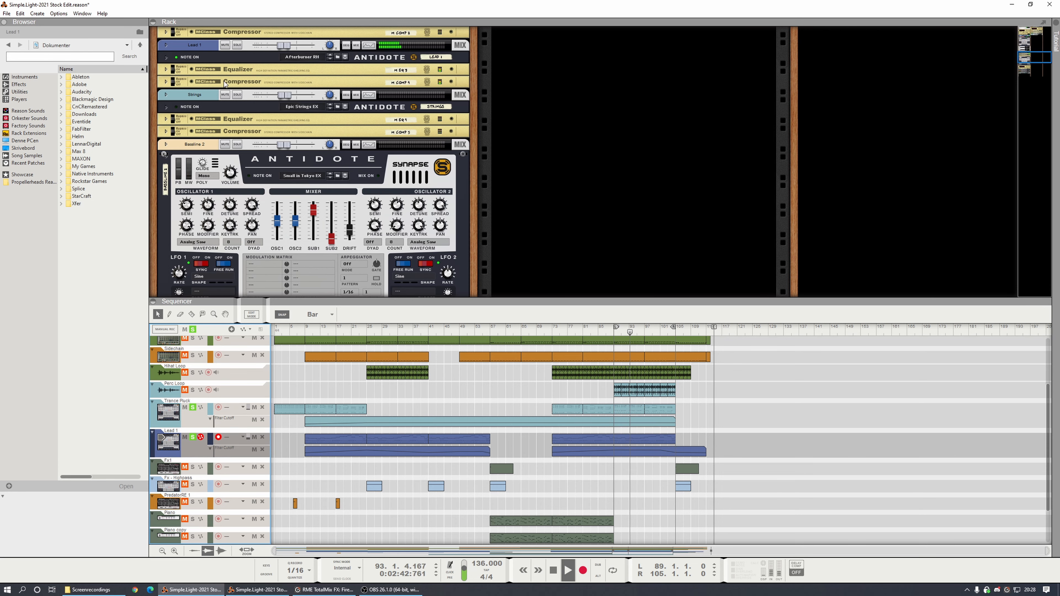
click(166, 57)
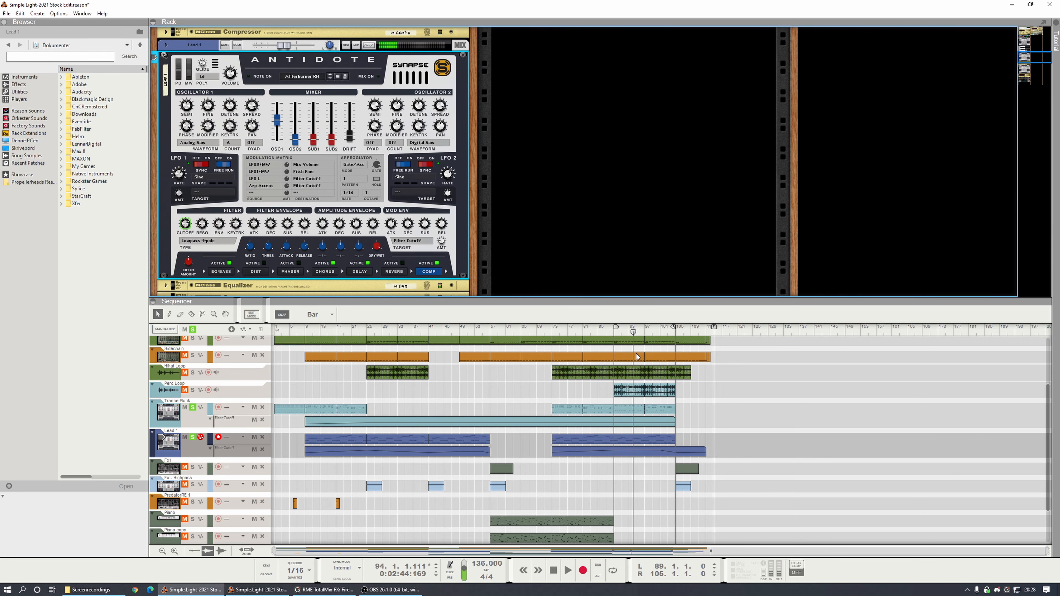
Step: Remove the Trance Pluck from the solo and replay Lead 1 alone from near bar 89
click(192, 408)
click(618, 332)
key(space)
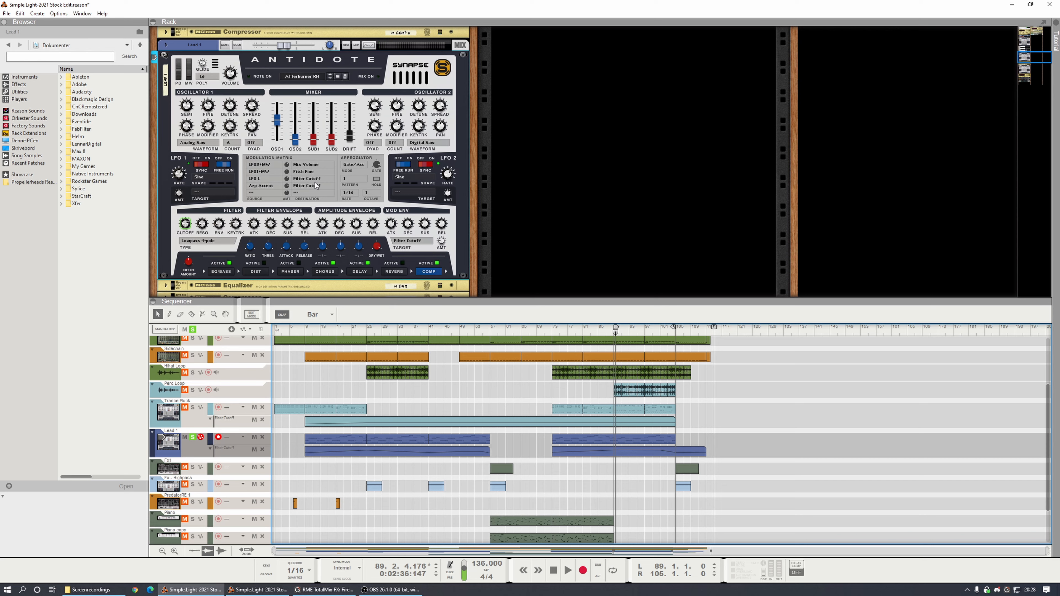
key(space)
Step: Try out Lead 1's filter and amplitude envelope settings during playback, with an amp attack of 24.71 ms and decay of 331 ms
click(258, 225)
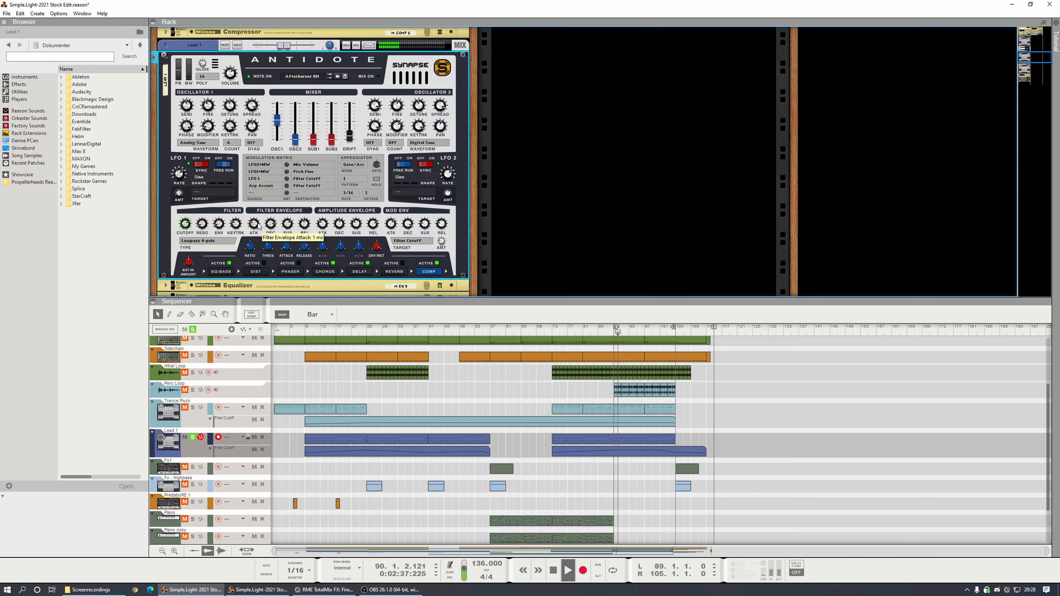
drag(257, 229, 256, 230)
drag(322, 229, 324, 236)
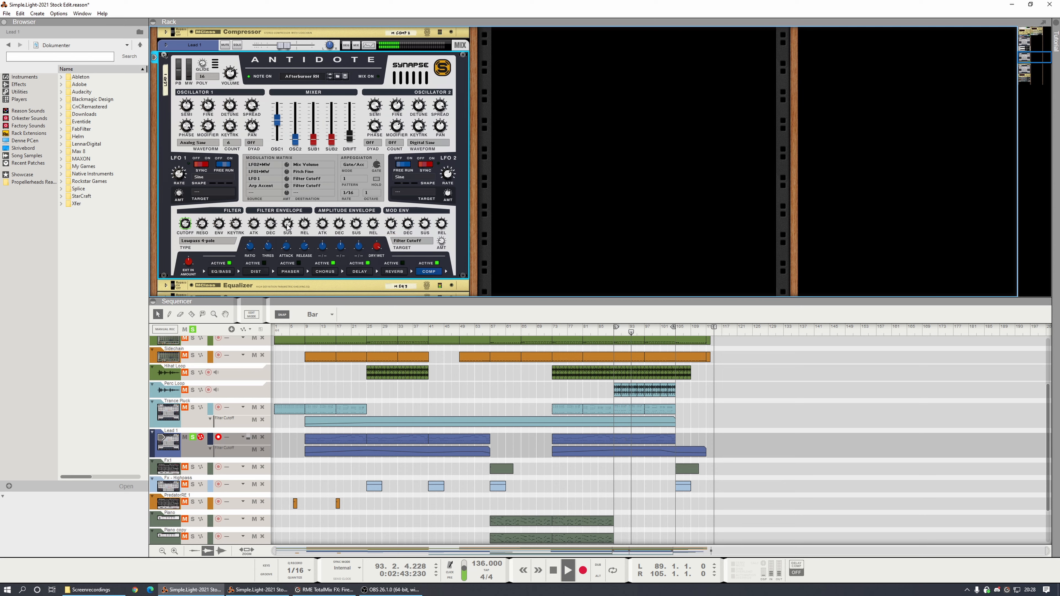
drag(270, 227, 274, 237)
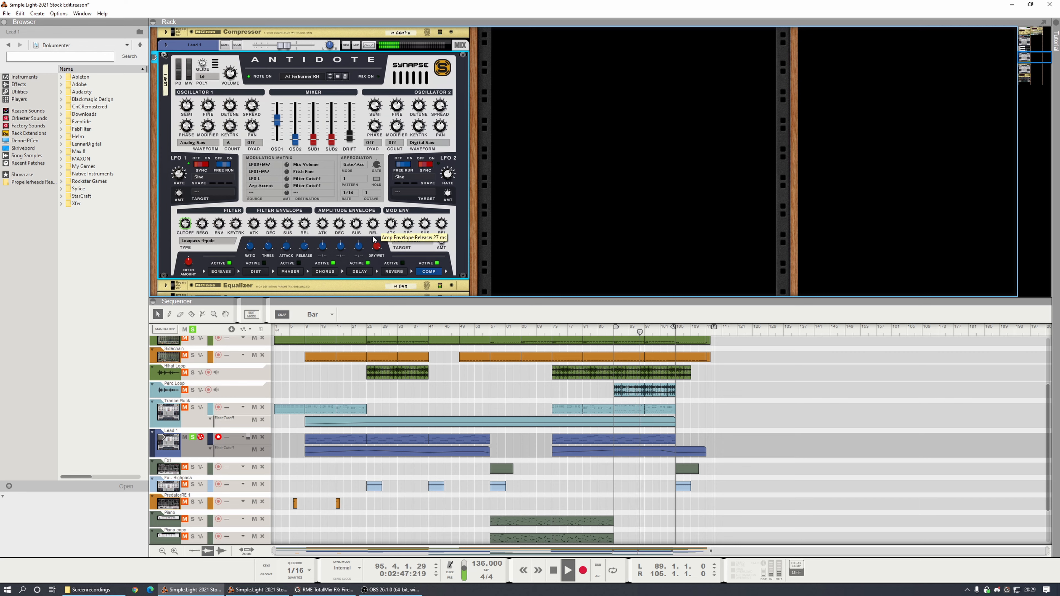
scroll(373, 226, up, 5)
drag(357, 225, 357, 236)
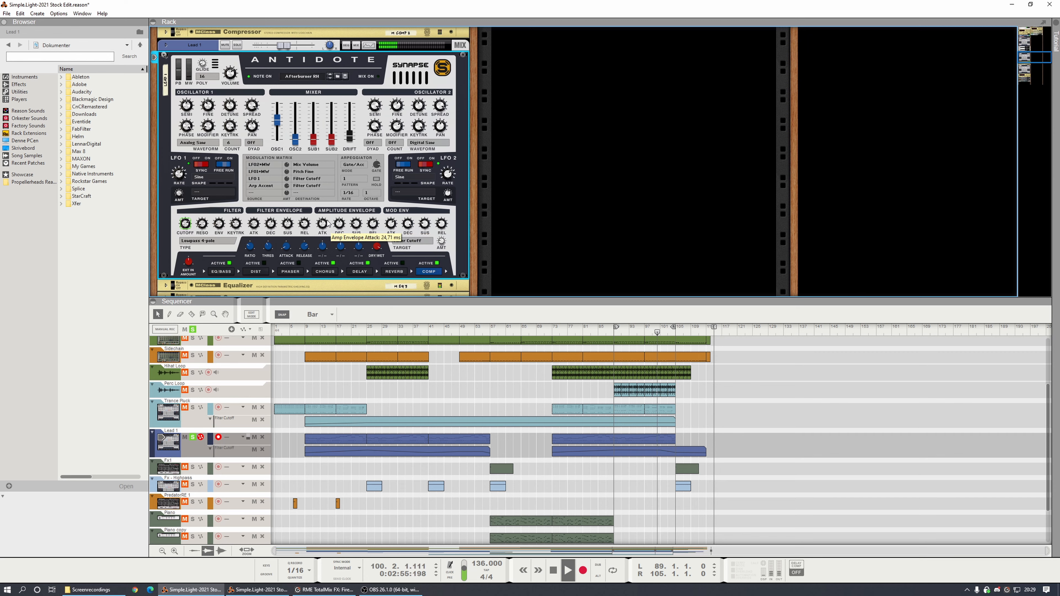
drag(338, 241, 340, 226)
scroll(339, 228, down, 5)
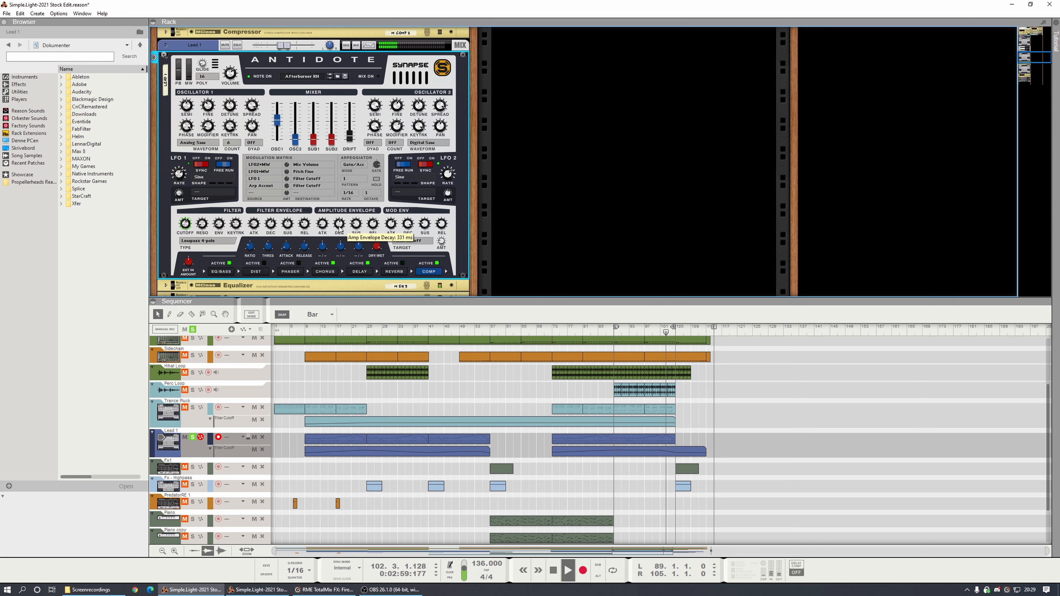
Step: Replay Lead 1 from bar 90 and set its amplitude envelope to 0.48 ms attack and 1.12 s release
key(space)
click(617, 333)
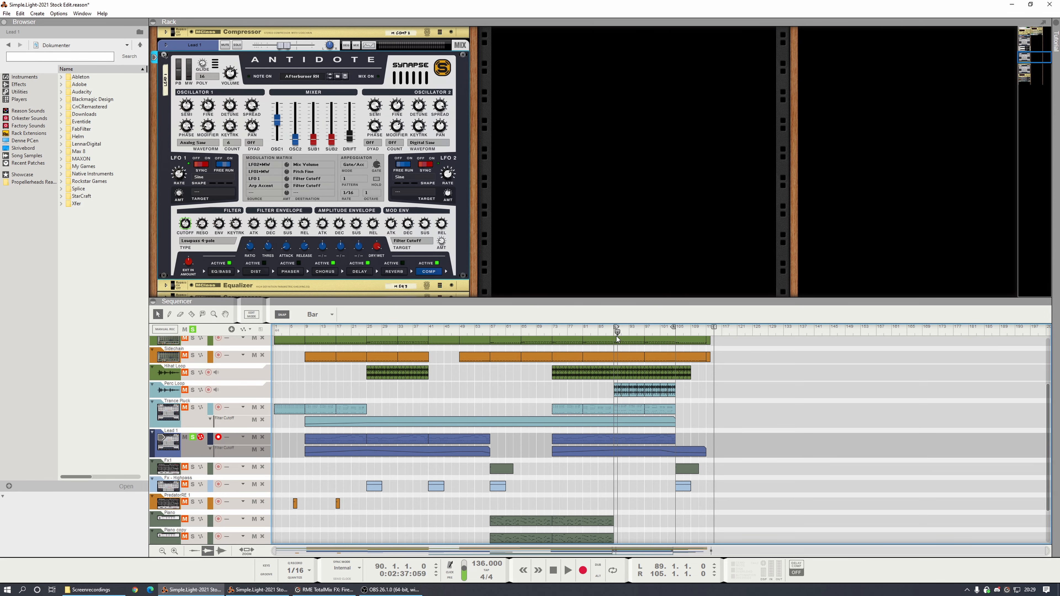
key(space)
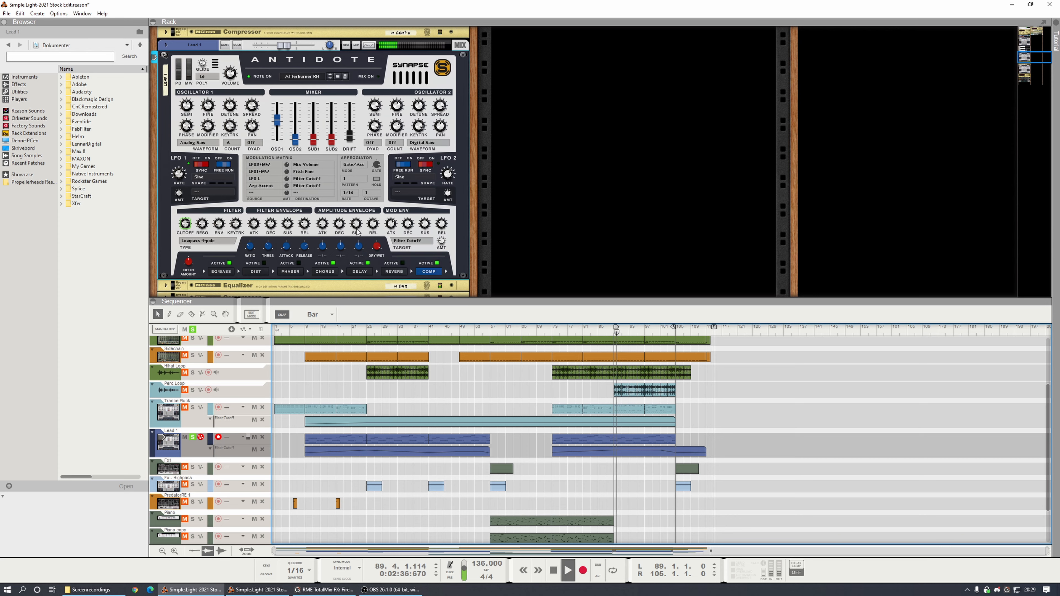
click(324, 224)
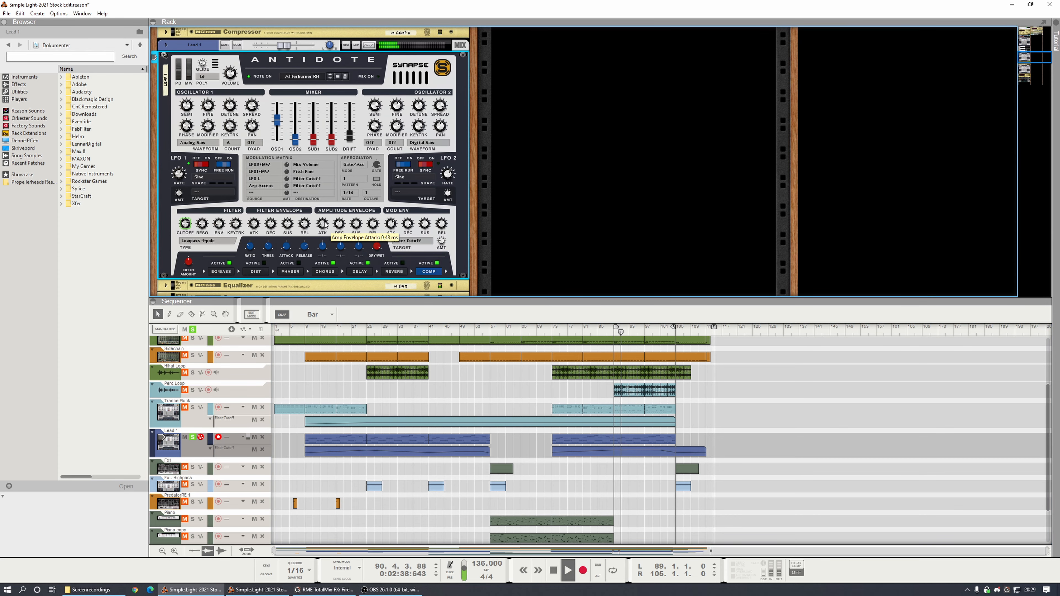
scroll(374, 224, down, 3)
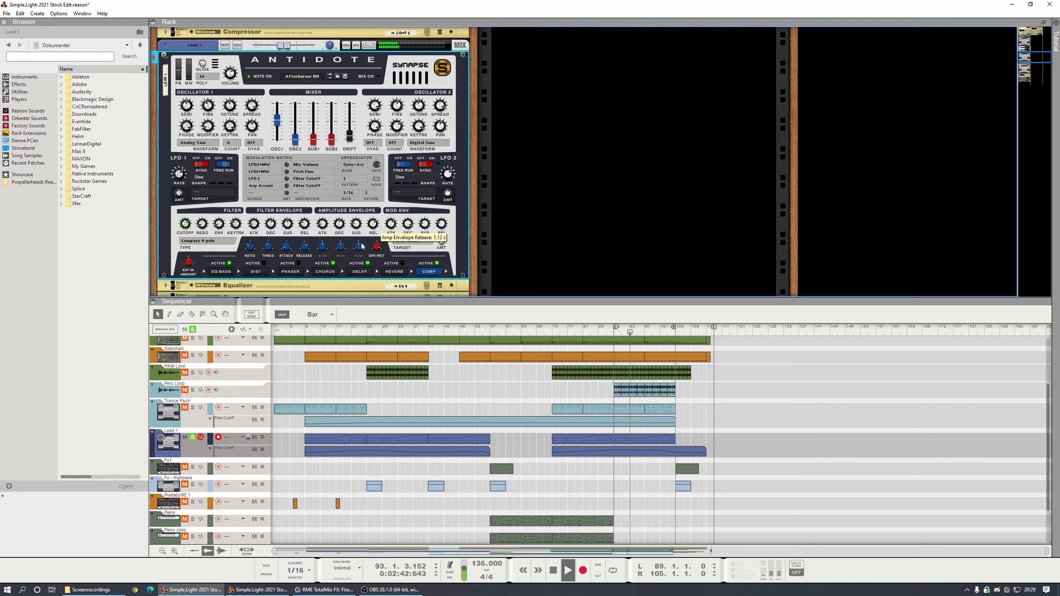
Step: Solo the Trance Pluck together with Lead 1 again and listen to both from the loop start
key(space)
click(193, 407)
key(space)
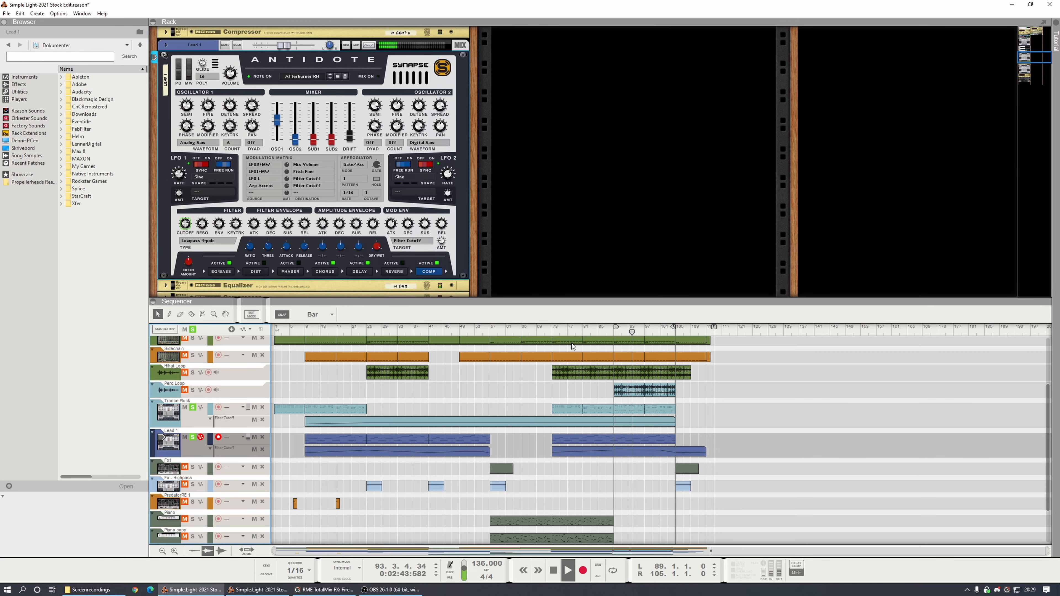
click(613, 331)
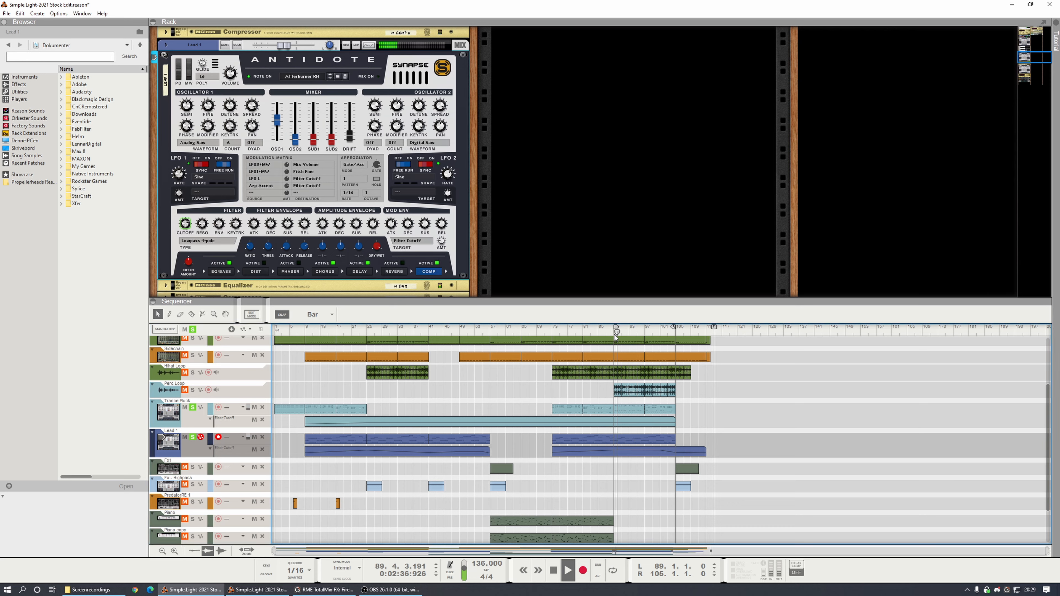
key(space)
Step: Clear all track solos and listen to Lead 1 in the full mix
click(193, 329)
key(space)
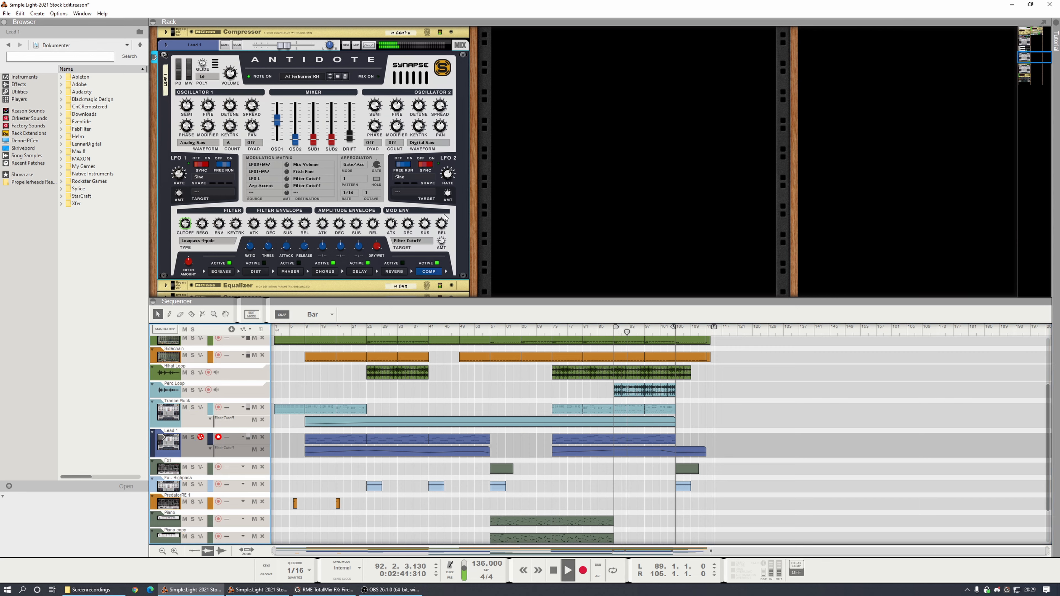
key(space)
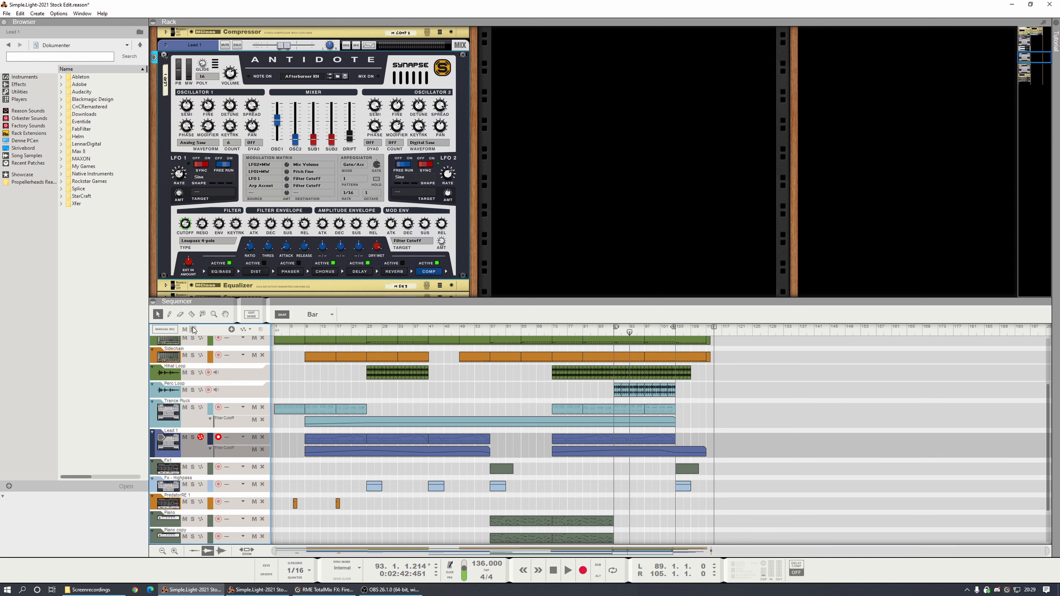
Step: Solo only Lead 1, replay it from near bar 89, and adjust its amplitude envelope's sustain
click(192, 407)
key(space)
click(615, 328)
key(space)
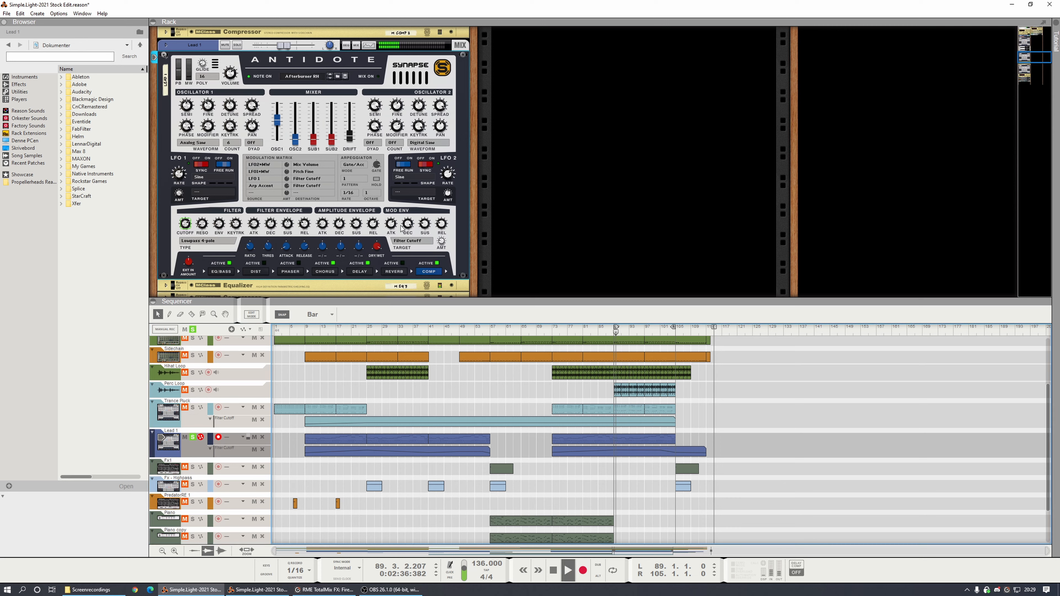
click(358, 224)
scroll(358, 224, up, 3)
key(space)
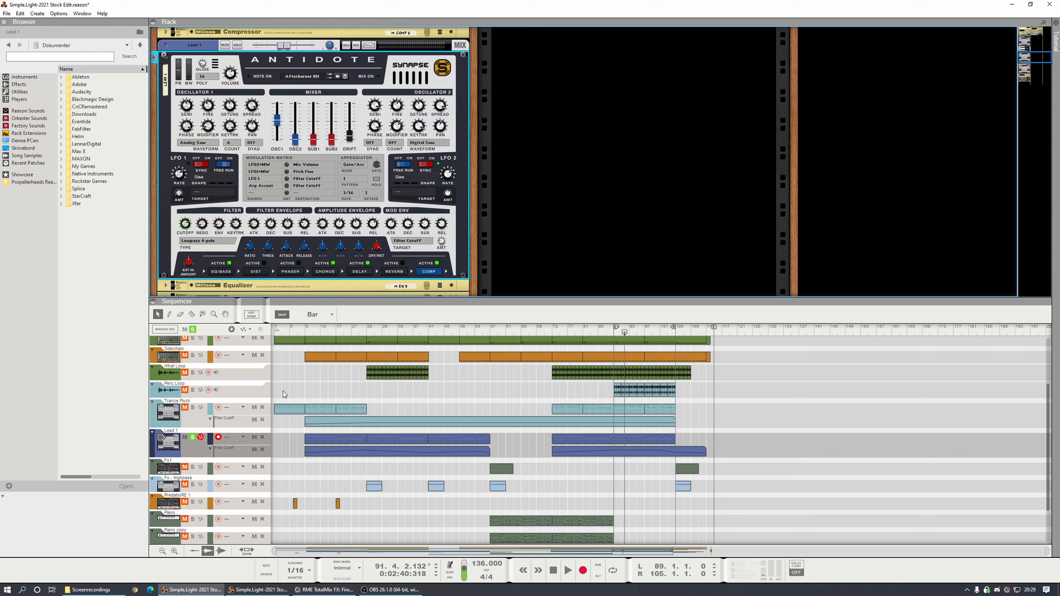
Step: Replay Lead 1 from near bar 89 and compare it alone and with the Trance Pluck soloed alongside
scroll(599, 373, down, 3)
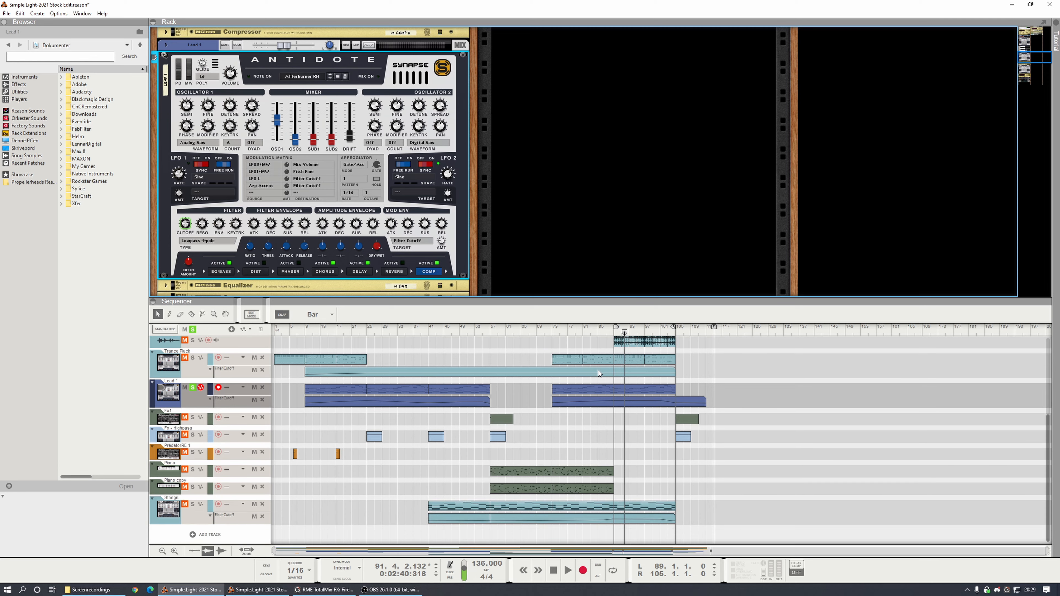
scroll(598, 373, up, 3)
click(616, 334)
key(space)
key(space)
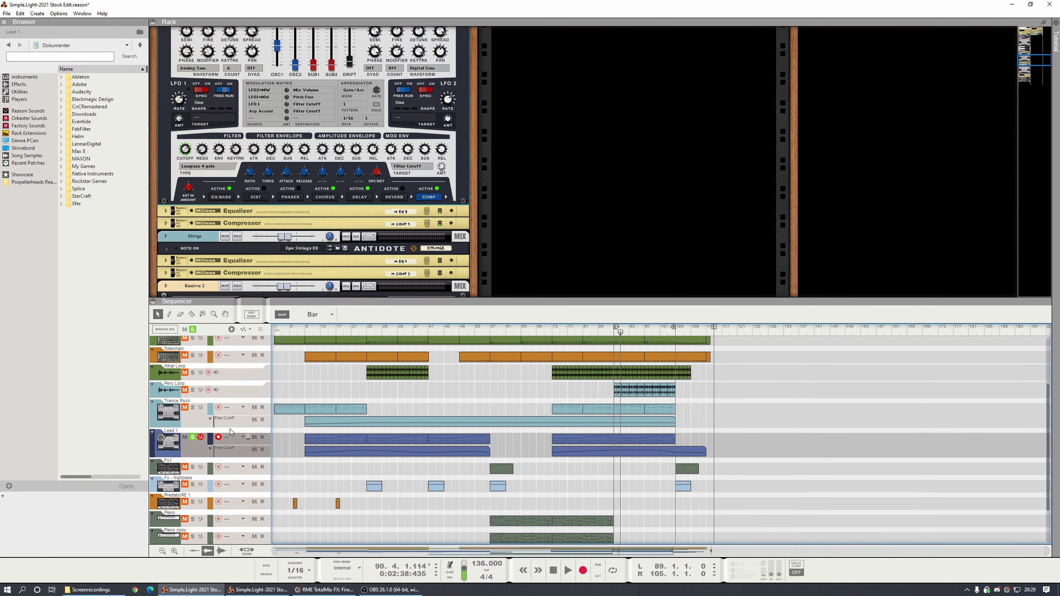
click(193, 407)
key(space)
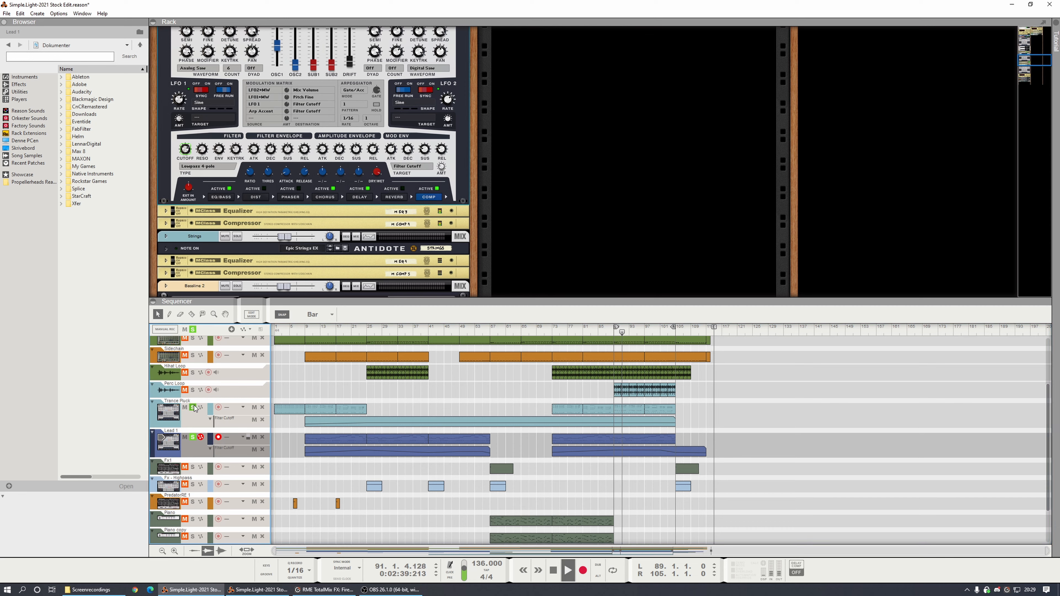
key(space)
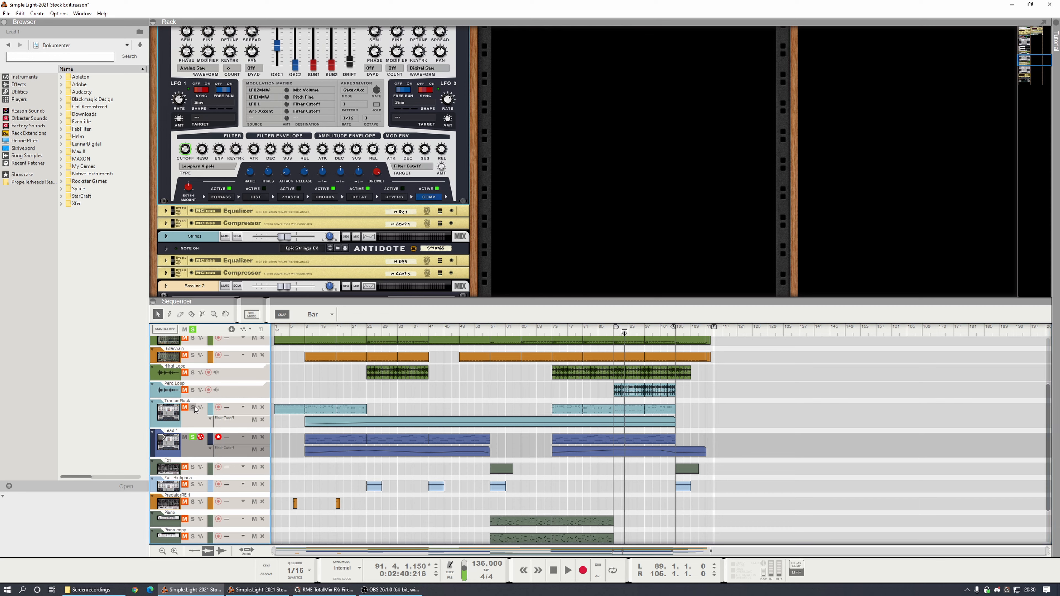
key(space)
key(space)
Step: Unfold Lead 1's MClass Compressor and MClass Equalizer in the rack and listen to the soloed lead through them
click(166, 223)
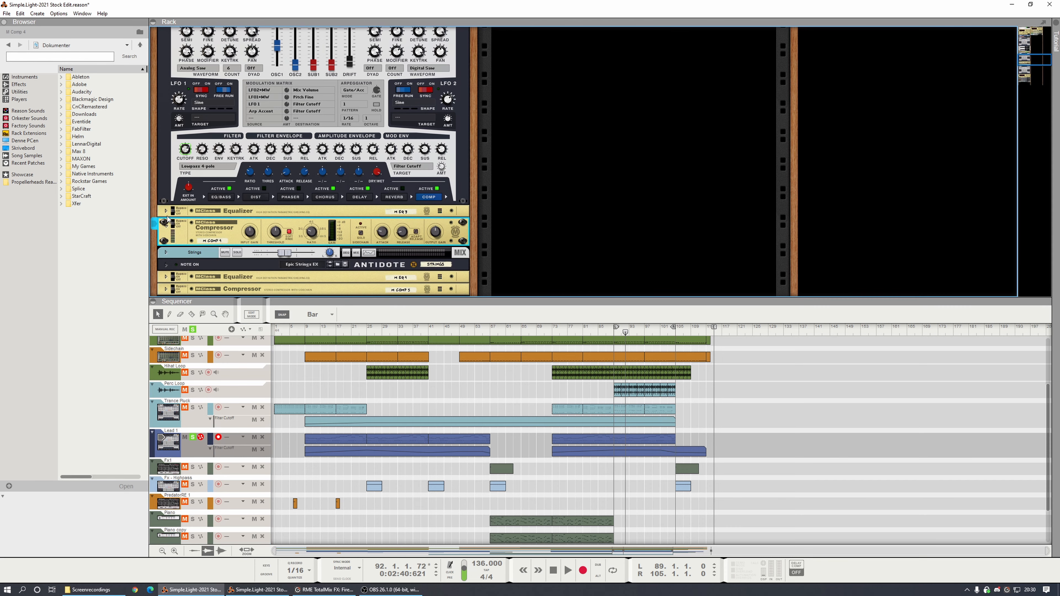
click(166, 210)
key(space)
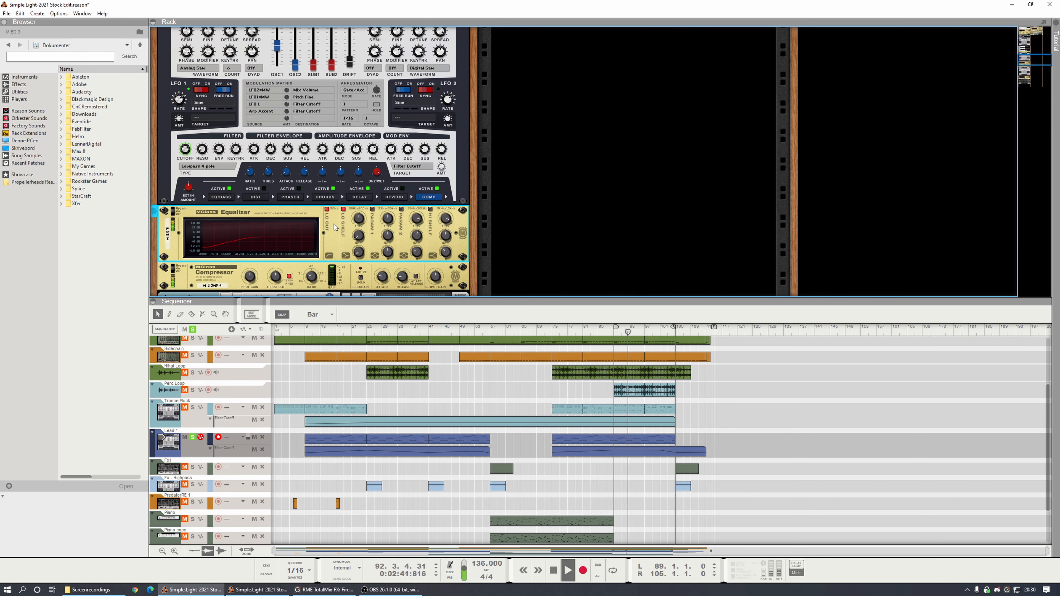
key(space)
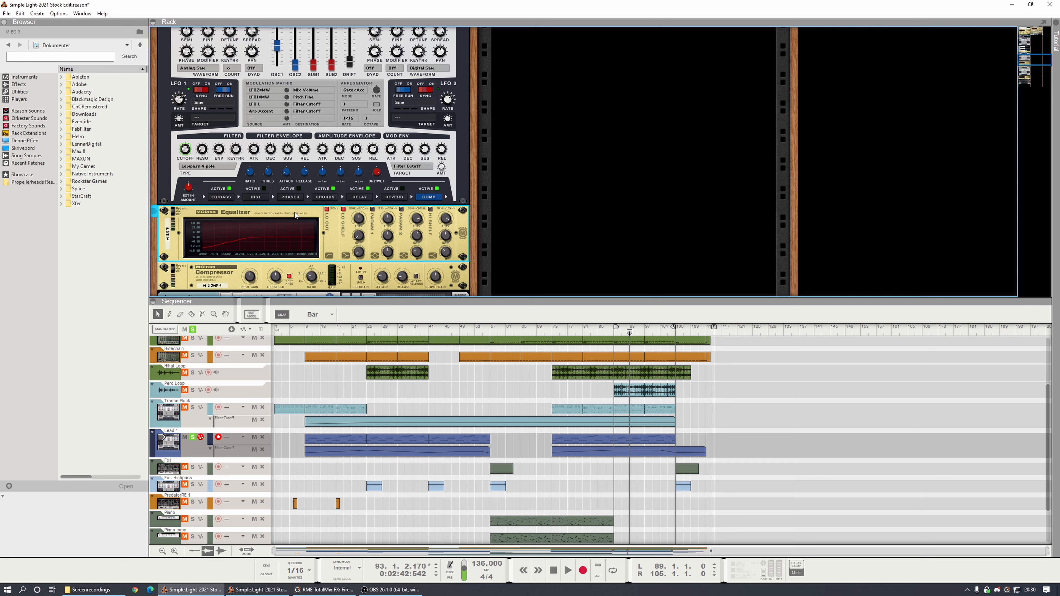
Step: Delete the MClass Equalizer and the MClass Compressor from Lead 1's device chain
key(Delete)
key(Return)
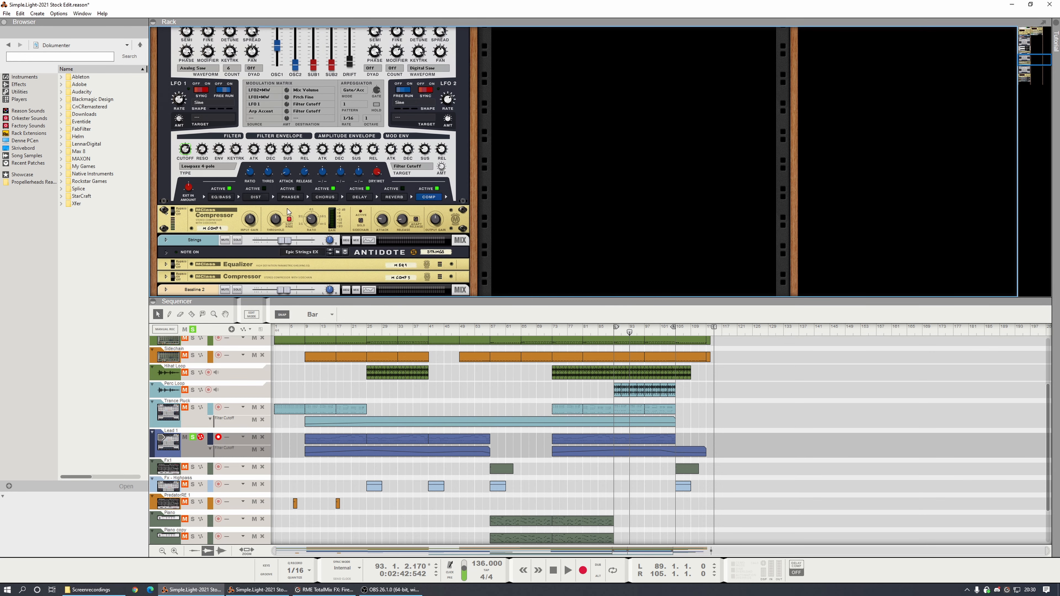
click(287, 212)
key(Delete)
click(513, 311)
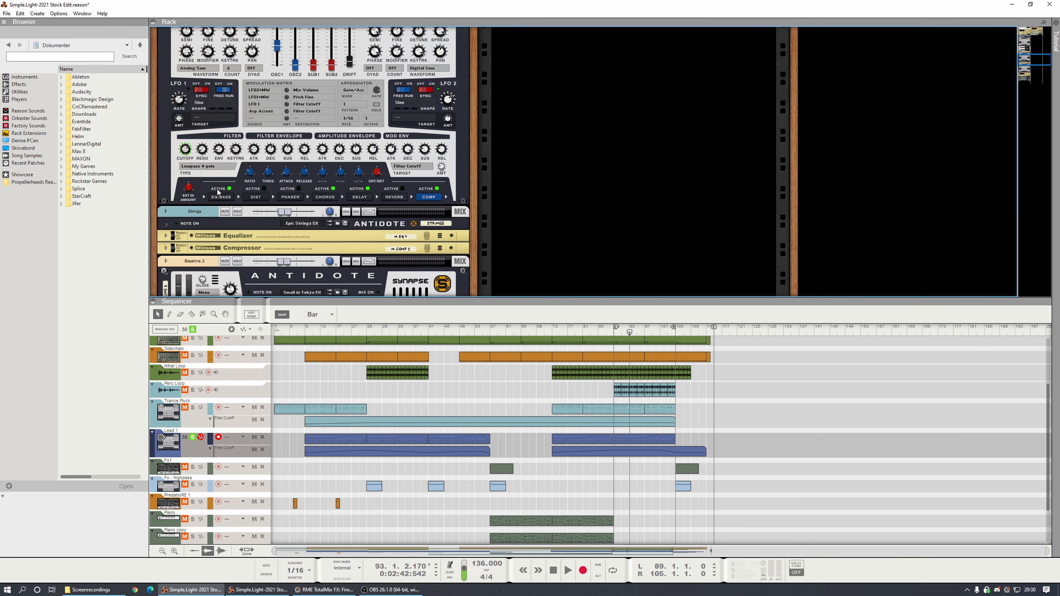
Step: Insert FabFilter Pro-Q 3 on Lead 1, add a low cut at about 282 Hz with an 18 dB/oct slope, and play
right_click(166, 172)
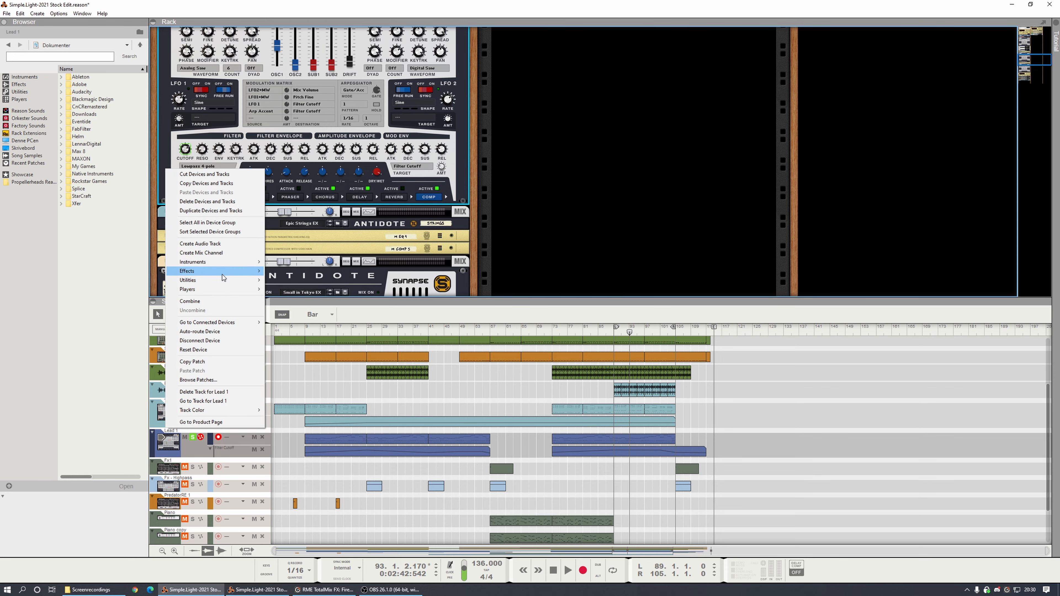
mouse_move(234, 271)
click(309, 310)
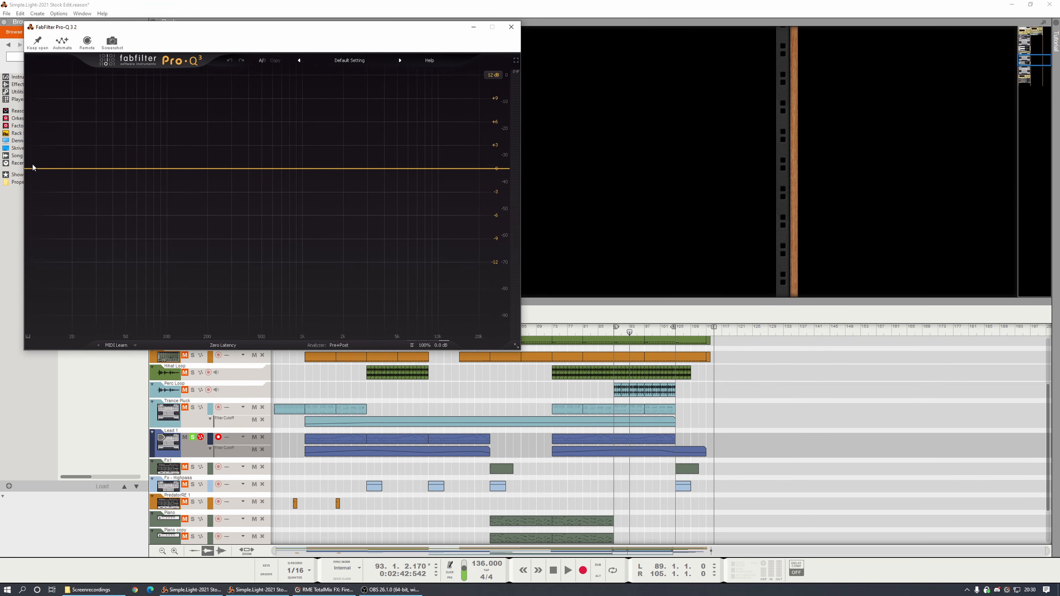
click(42, 170)
drag(42, 170, 226, 178)
key(space)
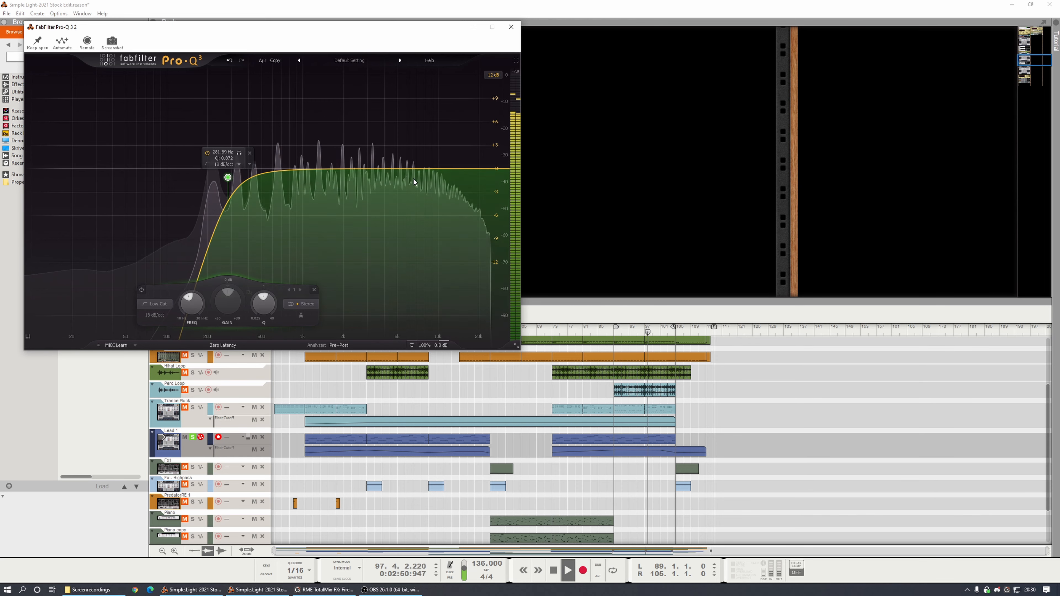
Step: Add a near-flat bell around 9.1 kHz and a high shelf of about +5.7 dB at 4.3 kHz, replaying from near bar 89
click(432, 165)
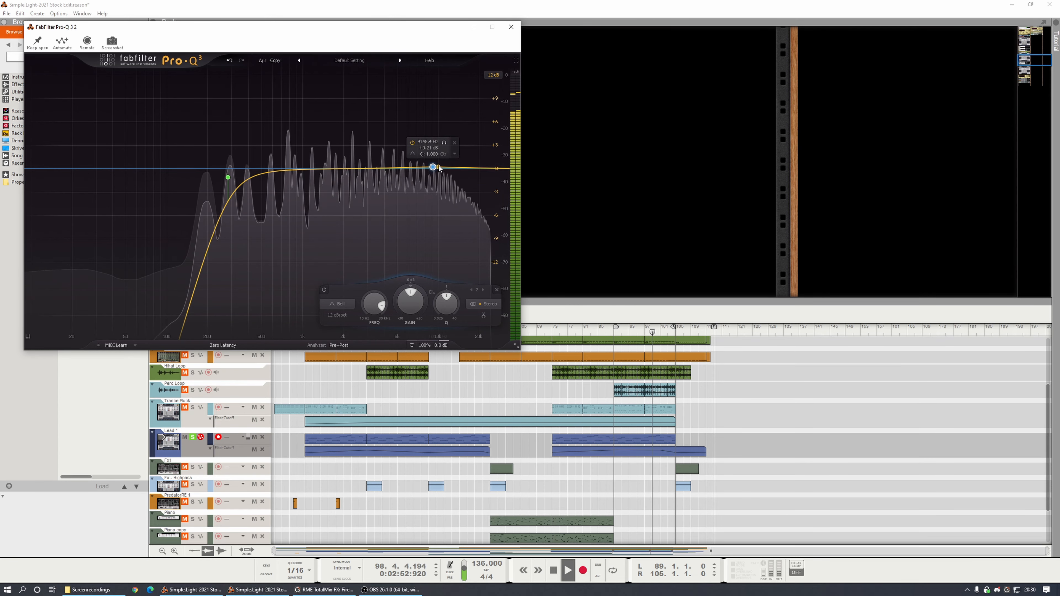
drag(421, 134, 387, 129)
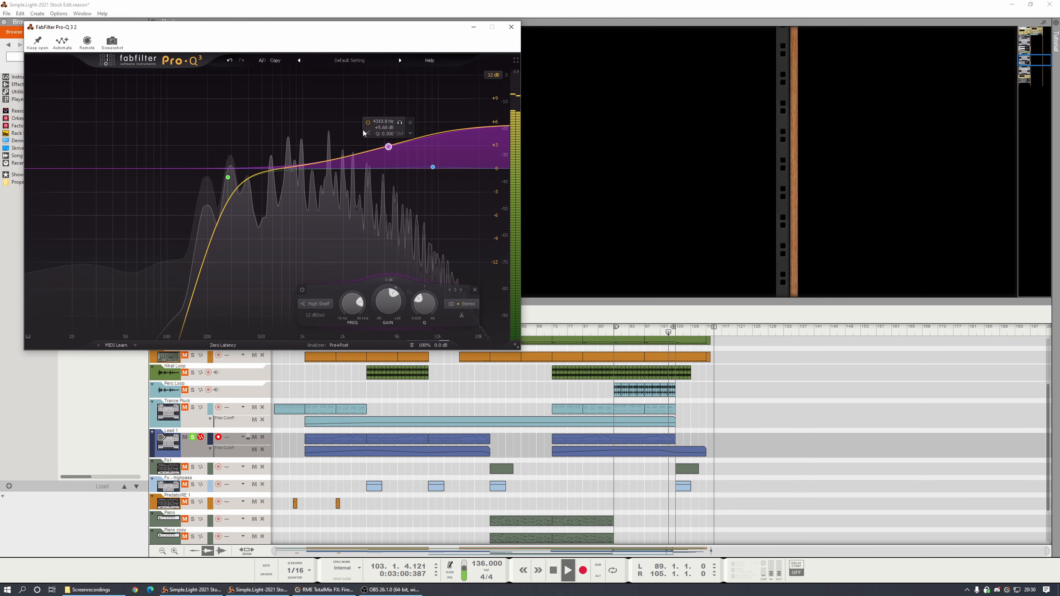
click(512, 27)
click(623, 332)
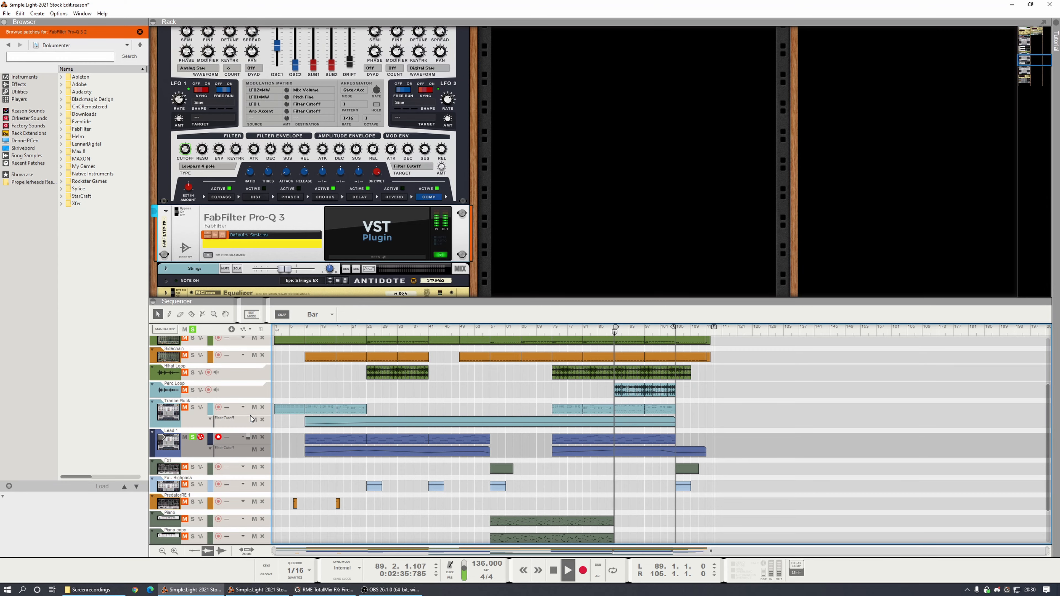
Step: Lower the Lead 1 equalizer's high shelf to about +3 dB around 4.6 kHz while listening
click(384, 258)
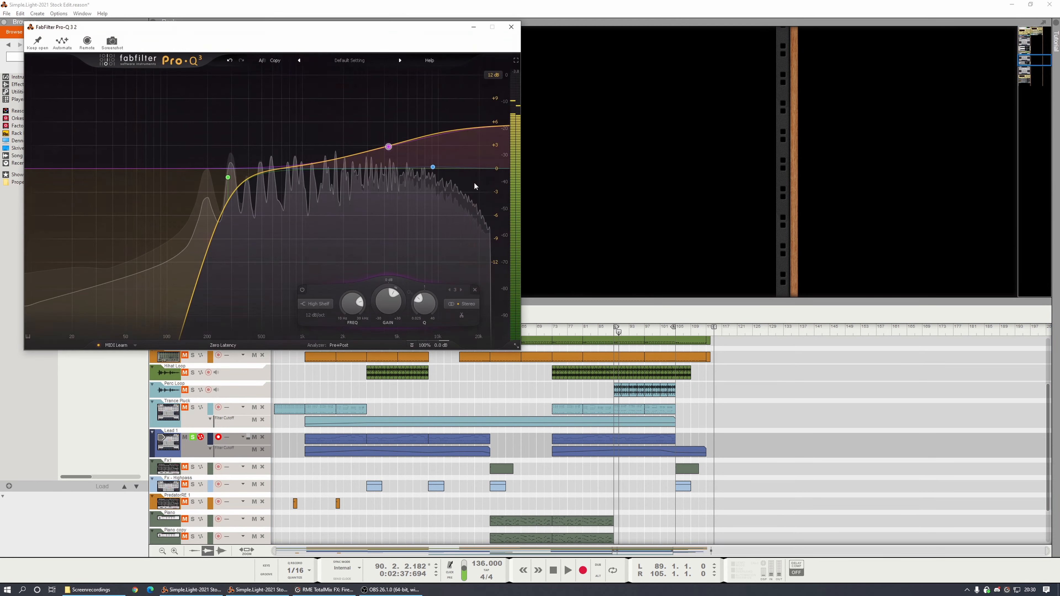
drag(394, 155, 390, 158)
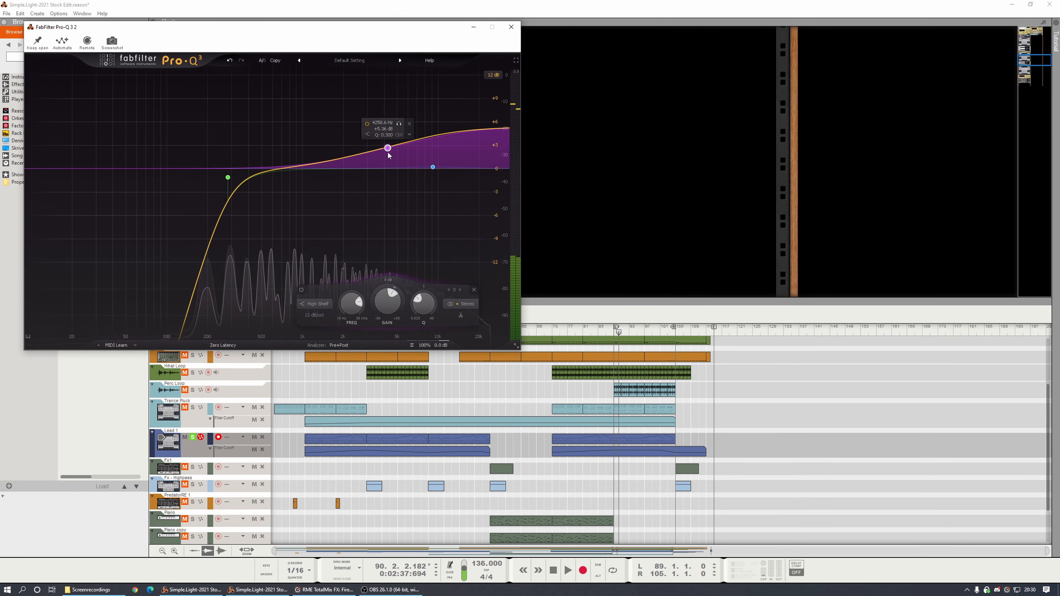
key(space)
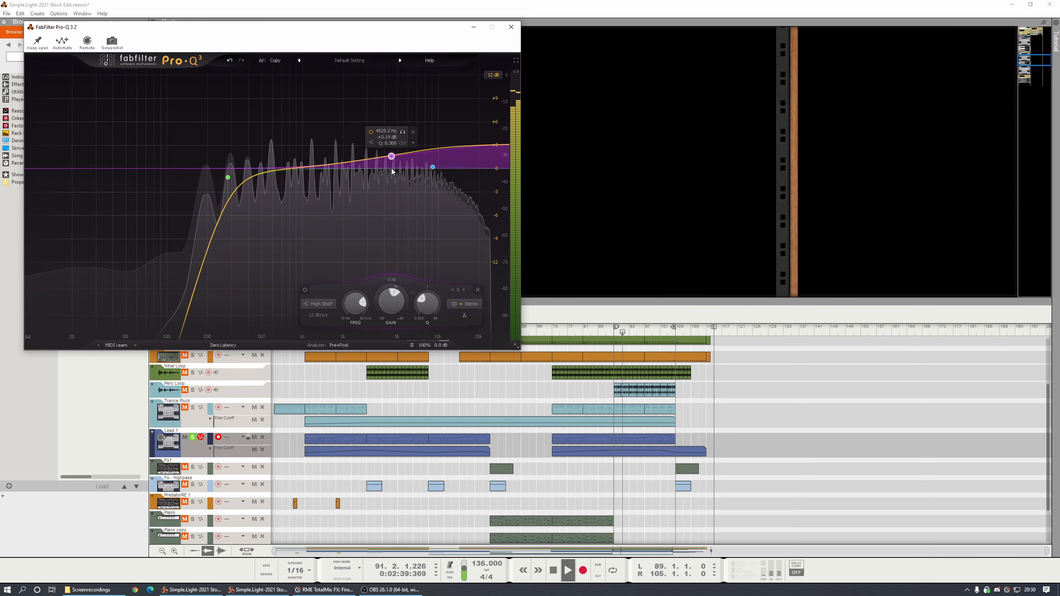
click(511, 27)
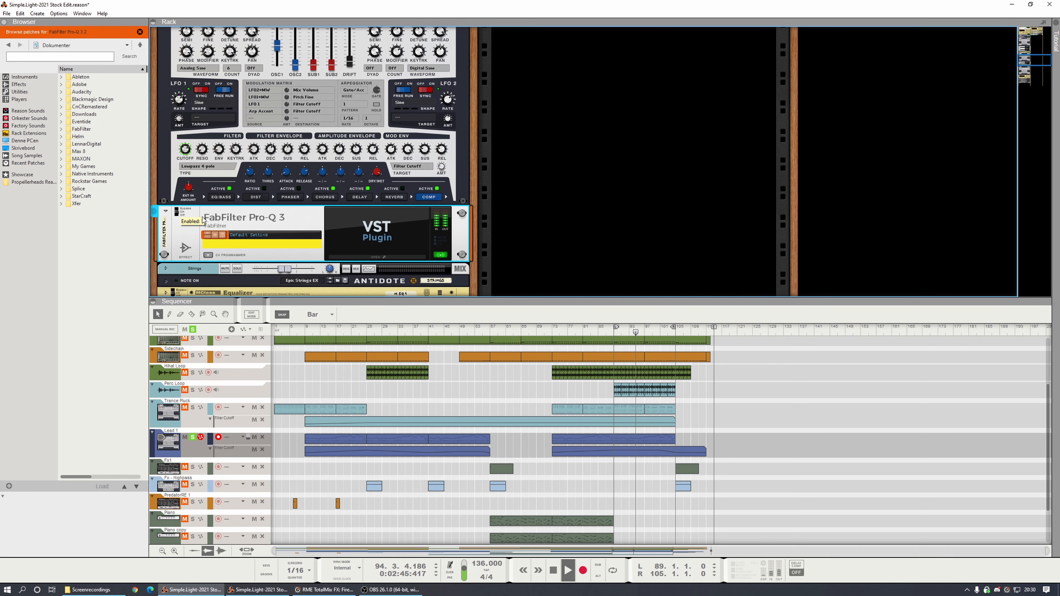
Step: Set the low cut on Lead 1's Pro-Q 3 to about 129 Hz with a 12 dB/oct slope
click(367, 259)
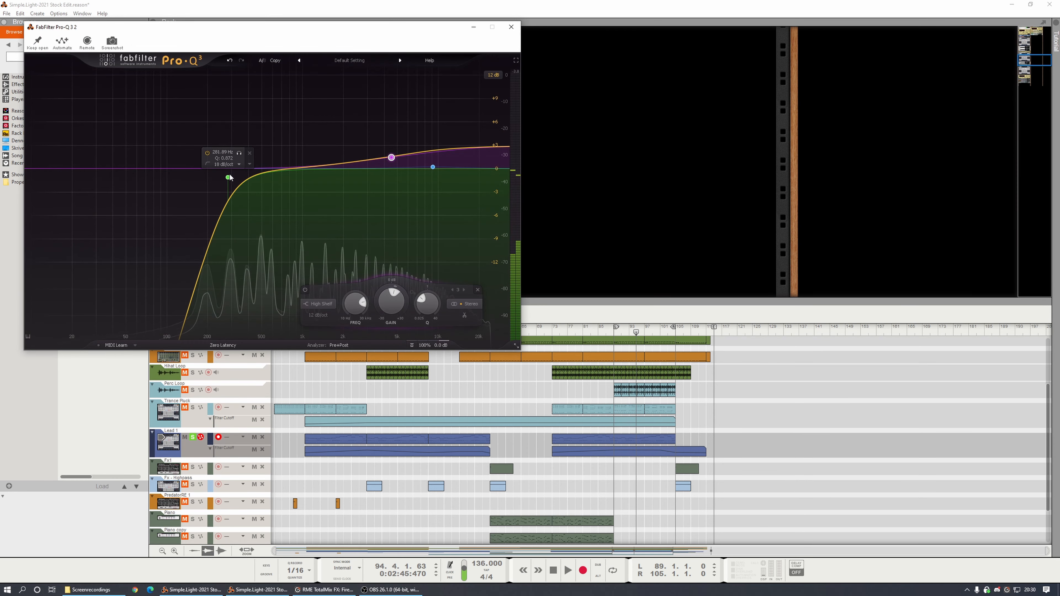
drag(229, 177, 181, 178)
scroll(225, 177, down, 1)
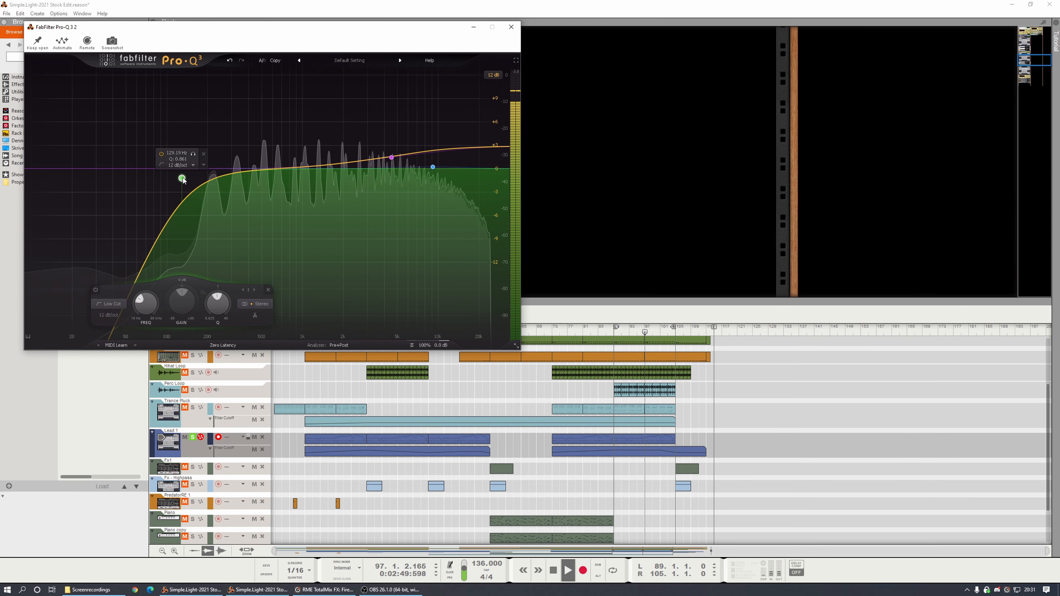
click(510, 27)
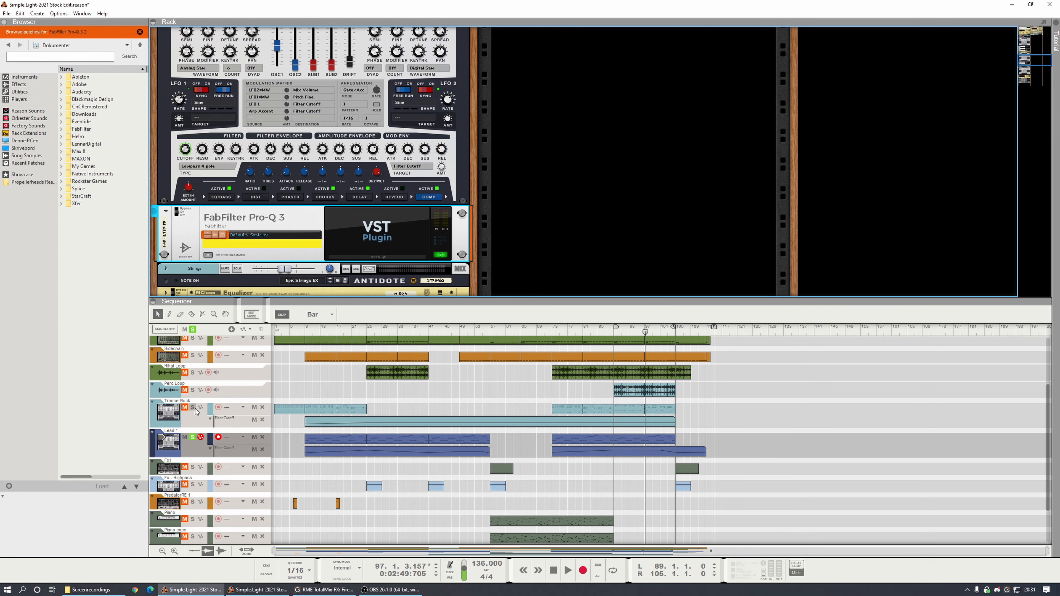
Step: Listen with the Trance Pluck soloed alongside Lead 1, and clear all solos to play the full mix near bar 88
click(193, 409)
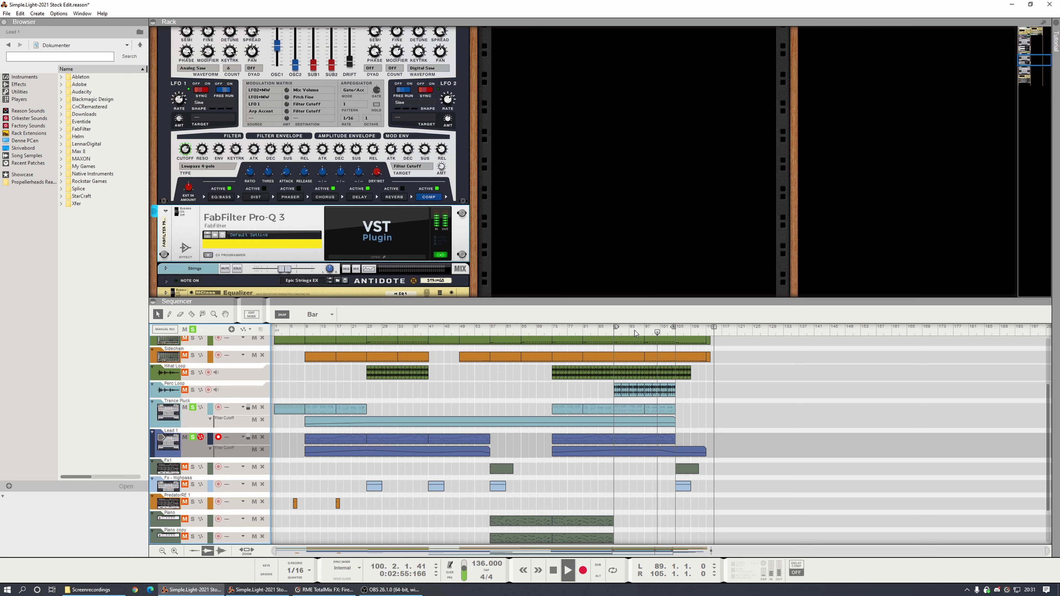
click(555, 333)
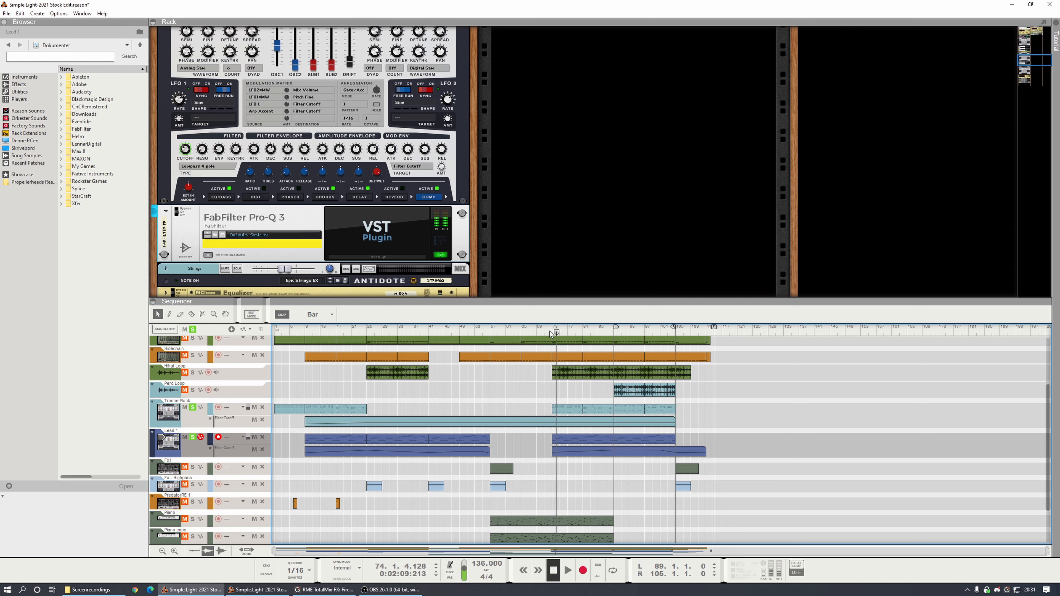
click(192, 328)
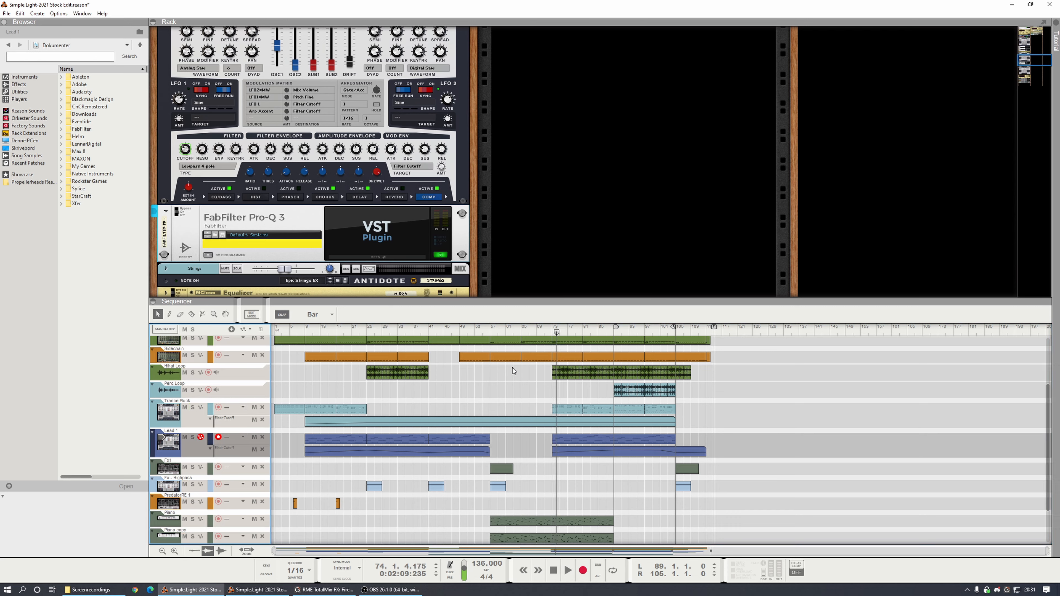
mouse_move(561, 331)
mouse_down()
mouse_move(552, 335)
mouse_move(606, 332)
mouse_up()
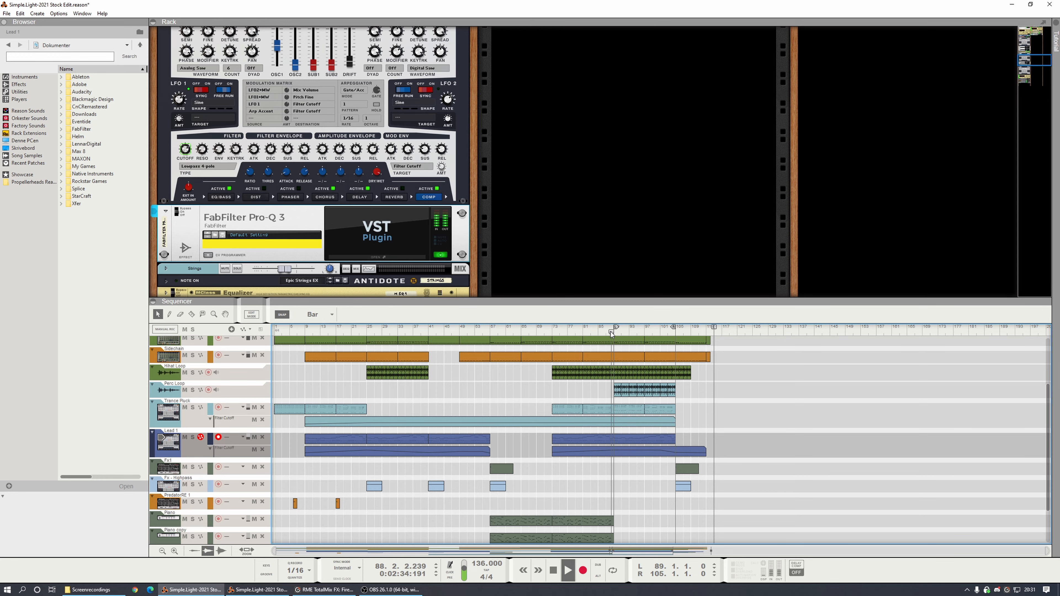
scroll(523, 421, down, 3)
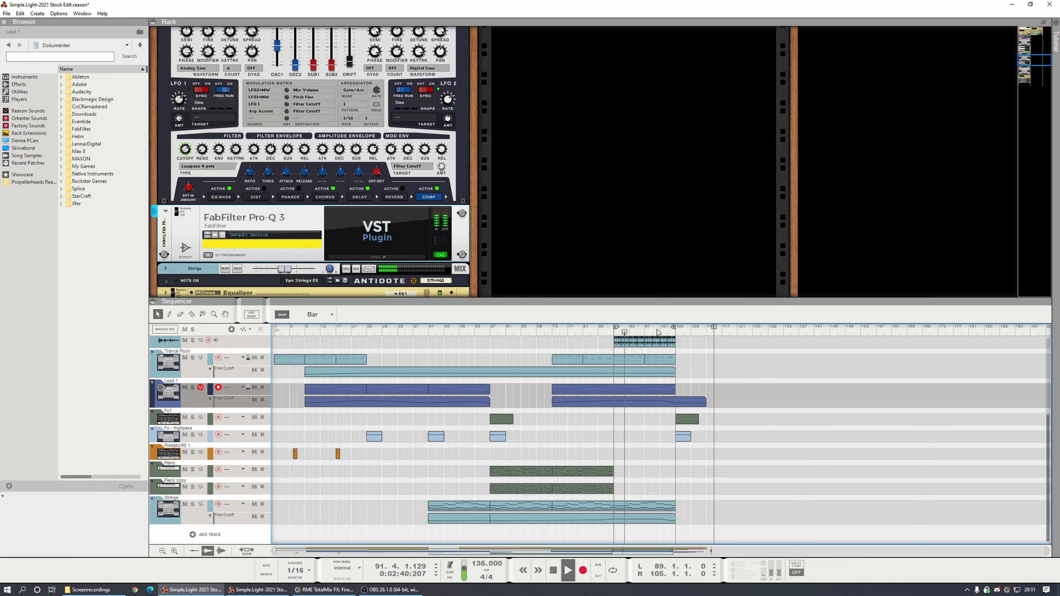
scroll(645, 438, up, 3)
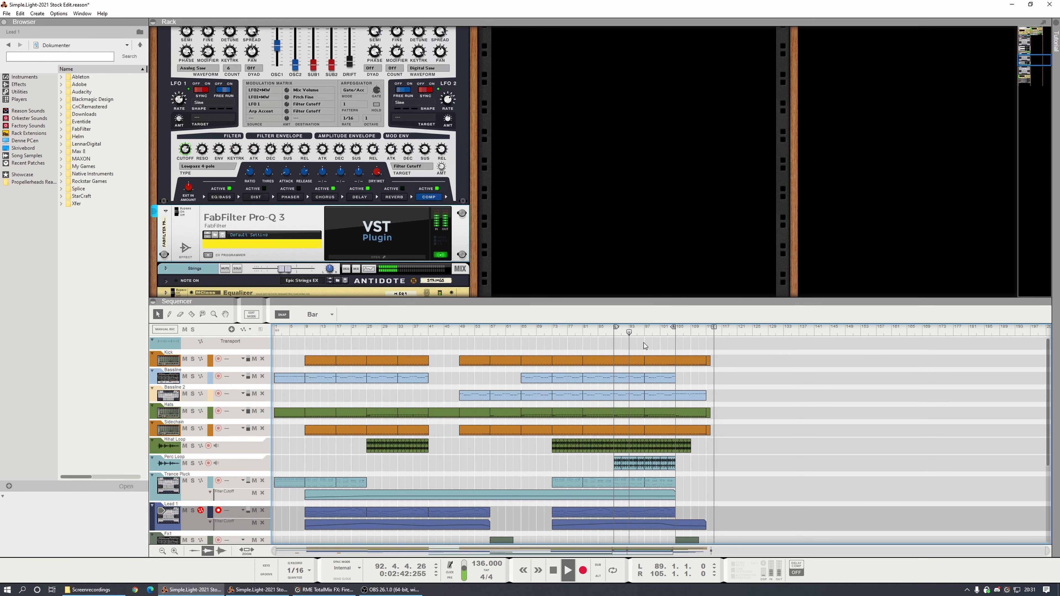
Step: Select the Bassline 2 track, set the loop range from bar 73 to bar 89, and play that section
click(156, 396)
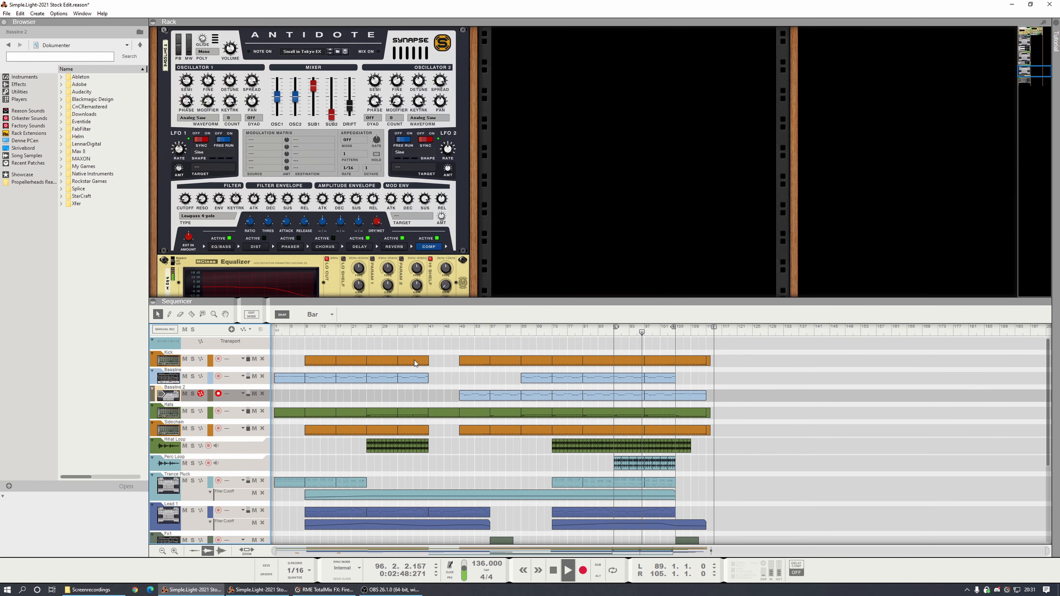
scroll(538, 445, down, 5)
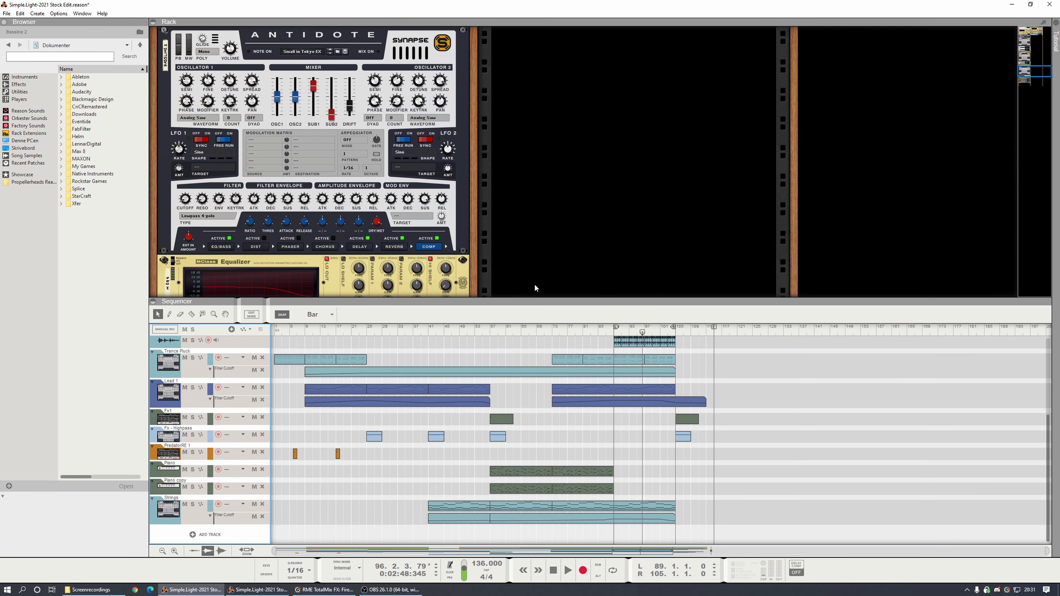
drag(530, 306, 531, 298)
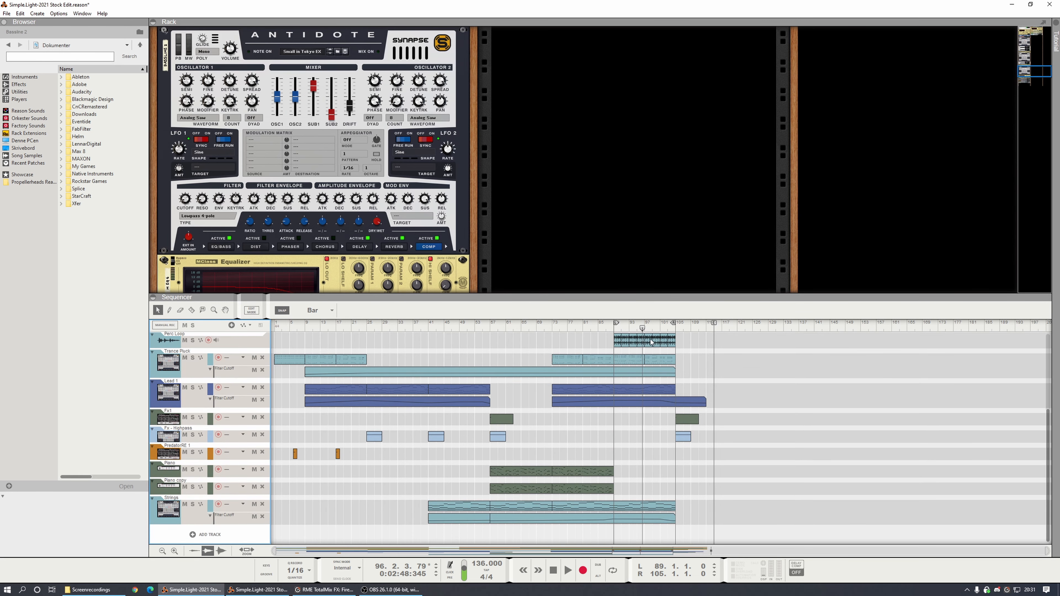
drag(615, 324, 544, 353)
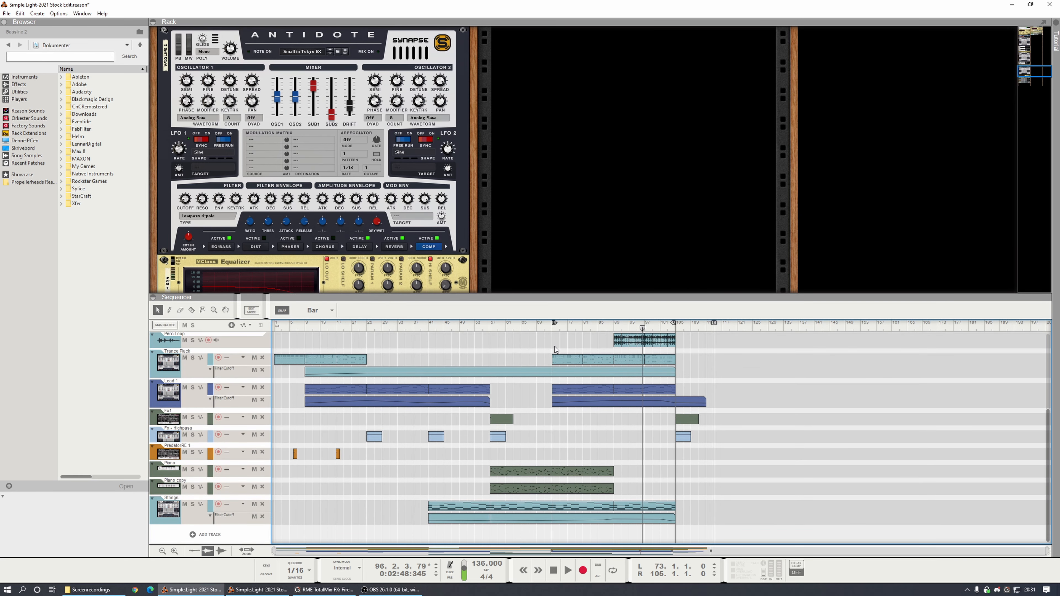
key(space)
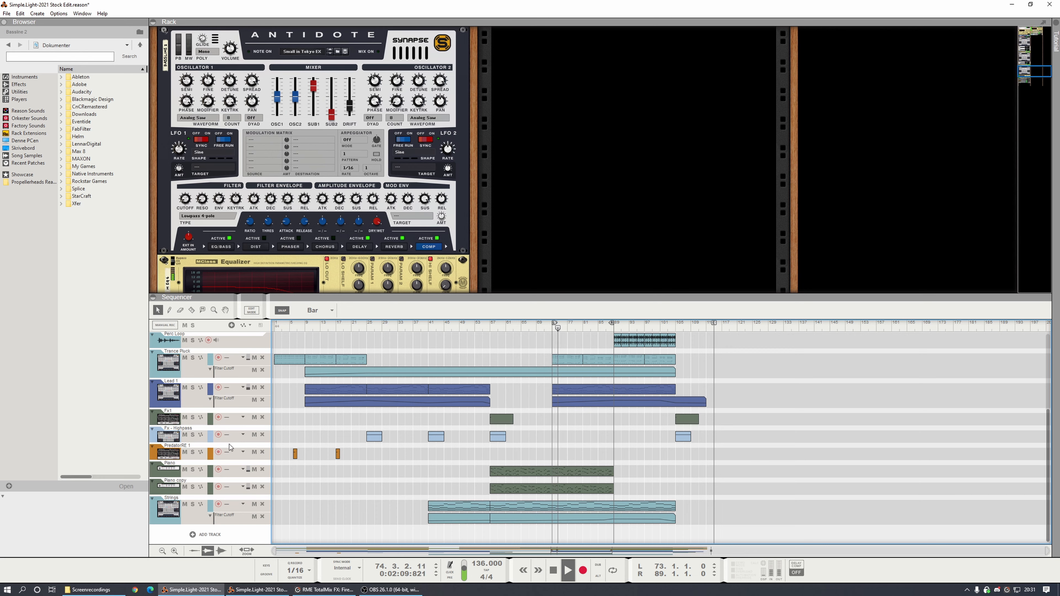
Step: Solo the Piano copy track and unfold the Piano and Piano copy mix channels and combinators in the rack
click(159, 476)
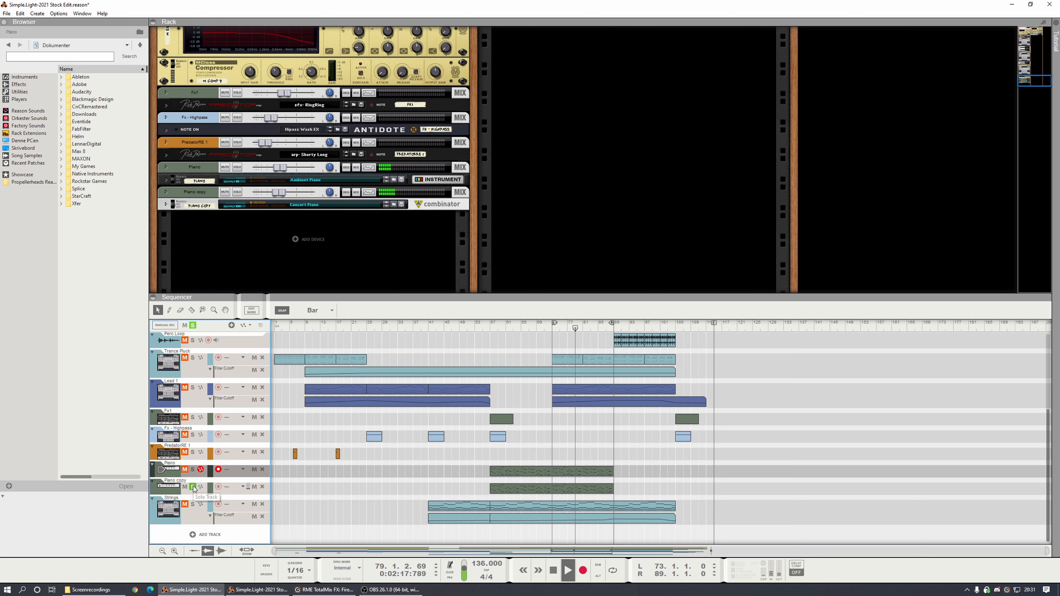
click(166, 191)
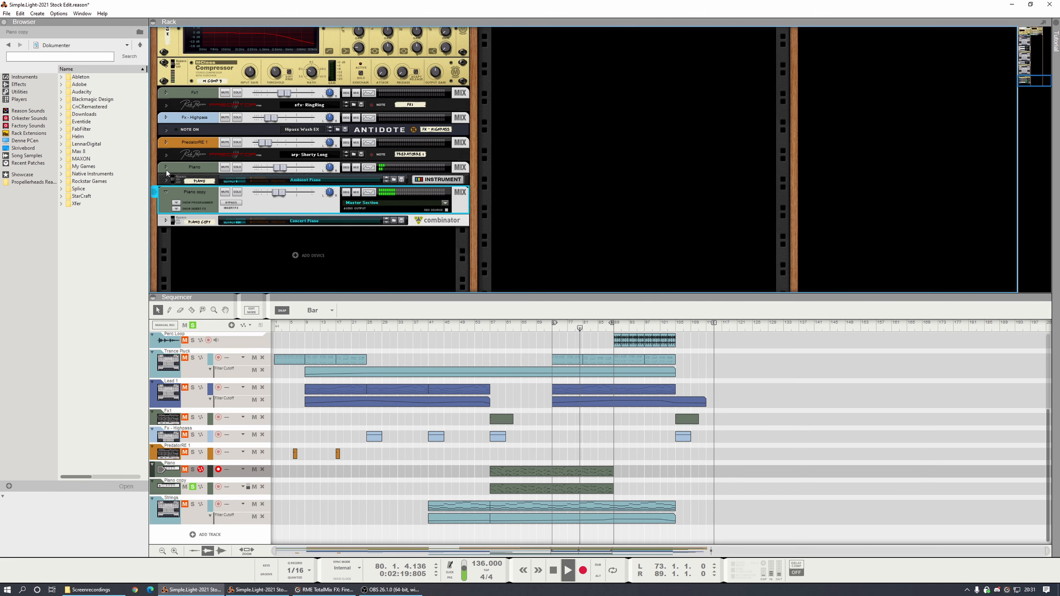
click(166, 167)
click(165, 237)
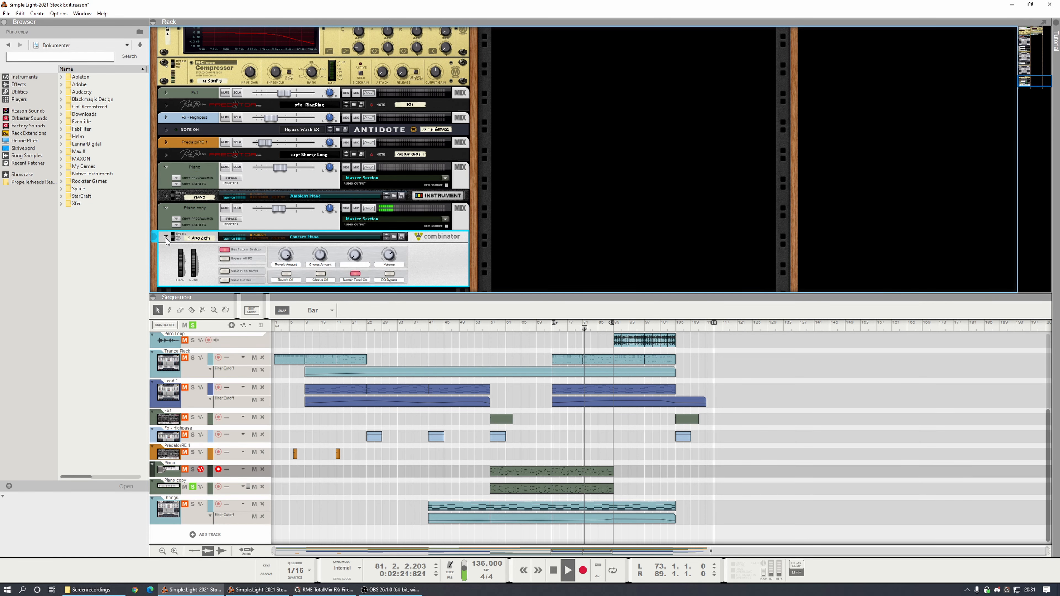
click(166, 198)
scroll(231, 218, down, 3)
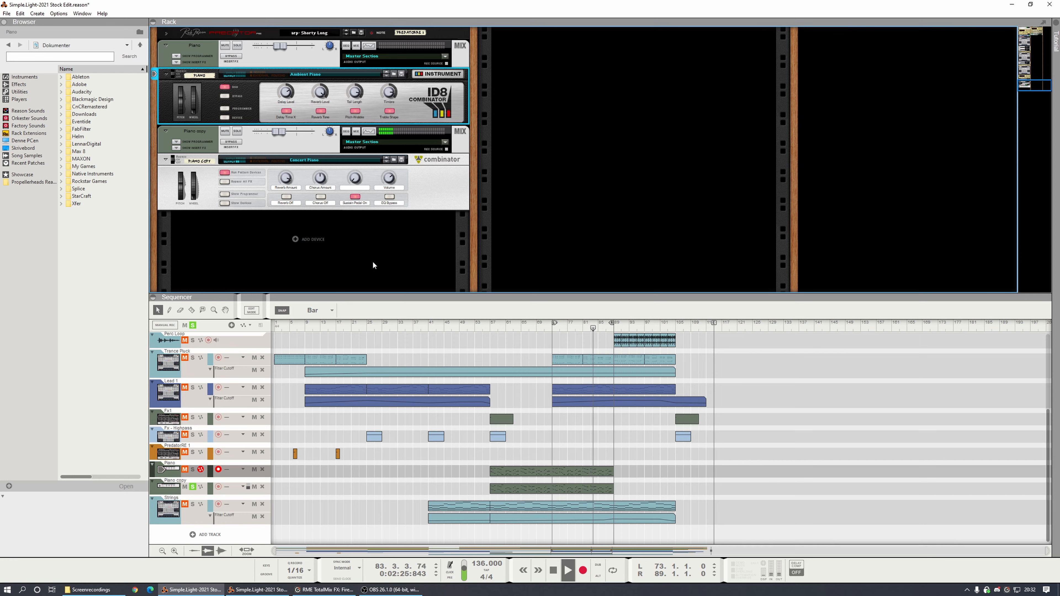
Step: Select the Piano copy track and replay it soloed from bar 73
click(284, 150)
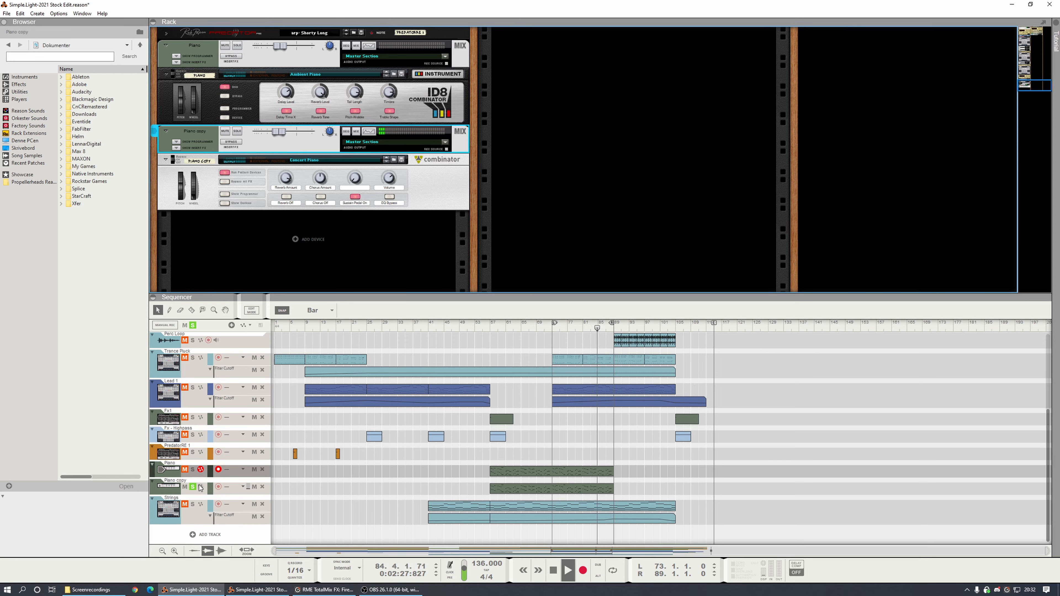
click(169, 493)
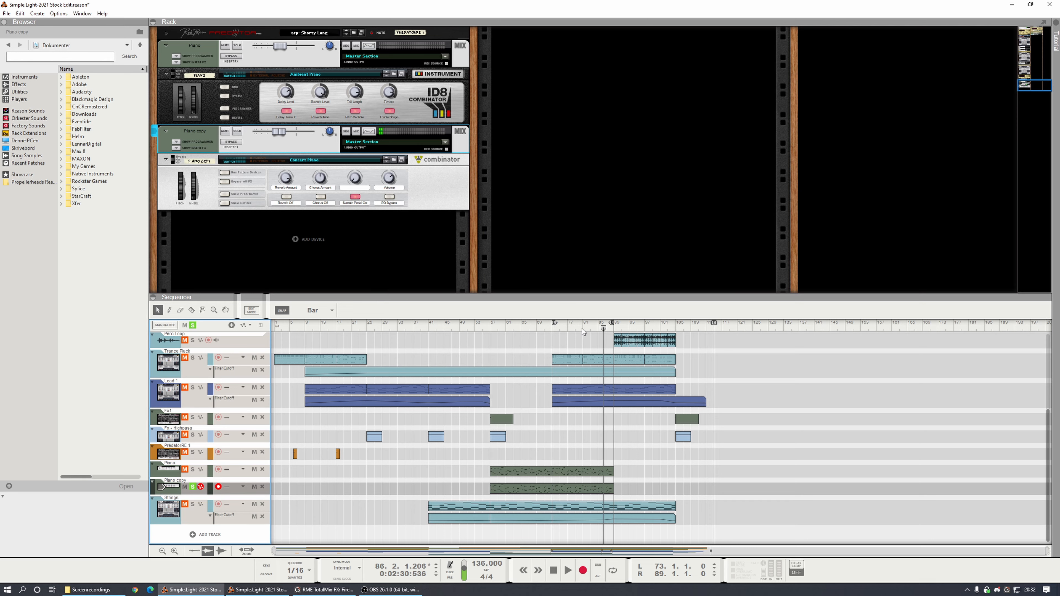
click(548, 329)
key(space)
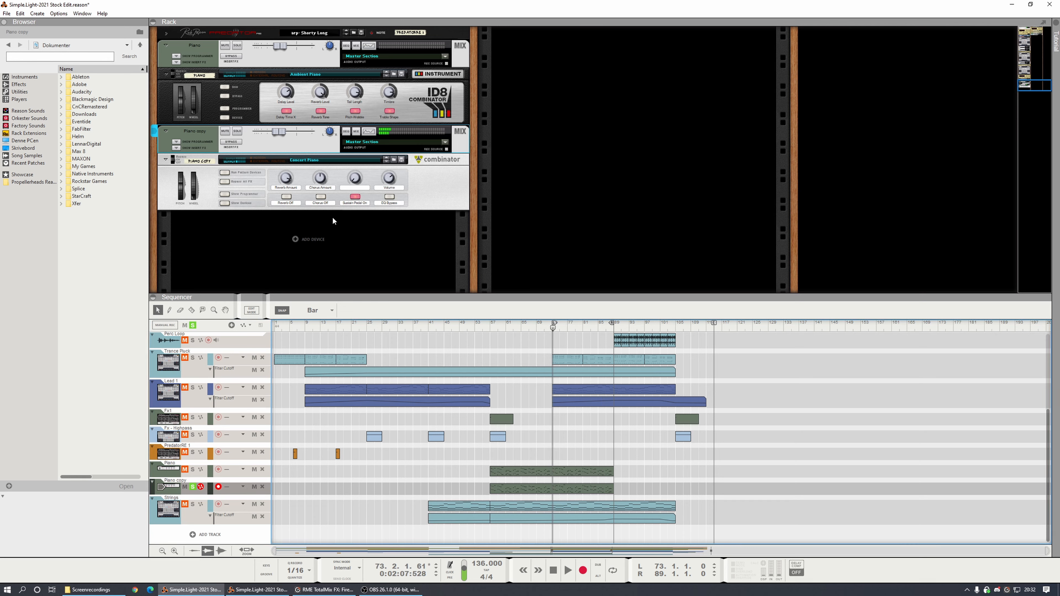
Step: Insert the FabFilter Saturn 2 effect on the Piano copy combinator
click(159, 199)
right_click(168, 188)
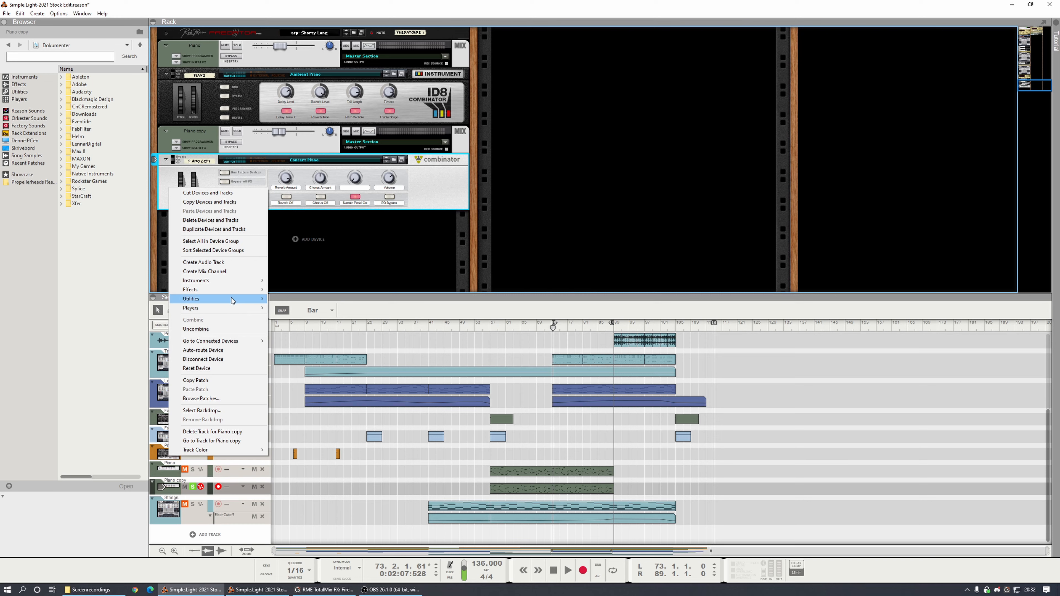
mouse_move(233, 301)
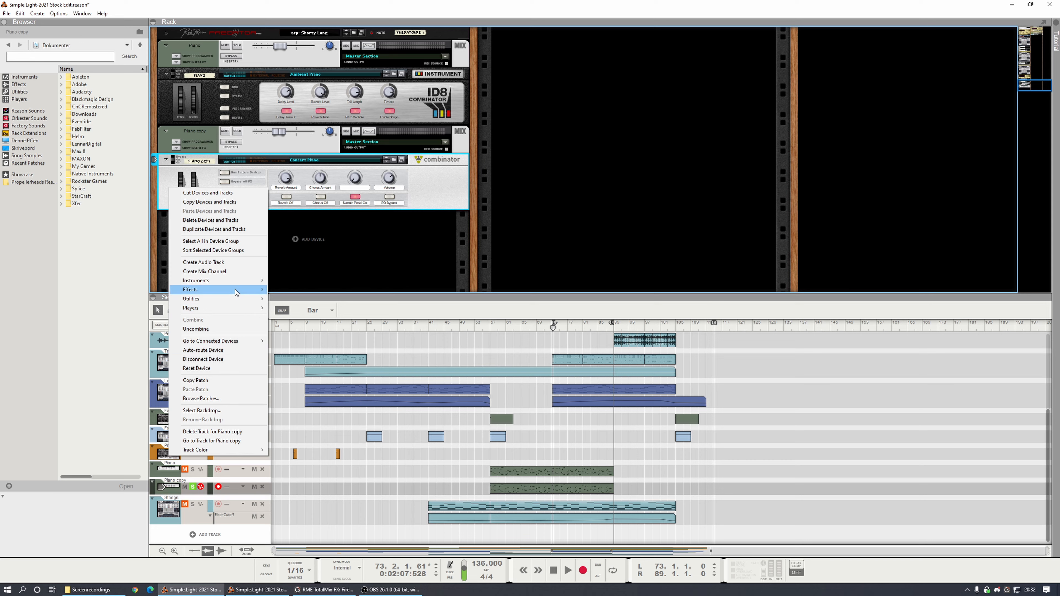
click(323, 339)
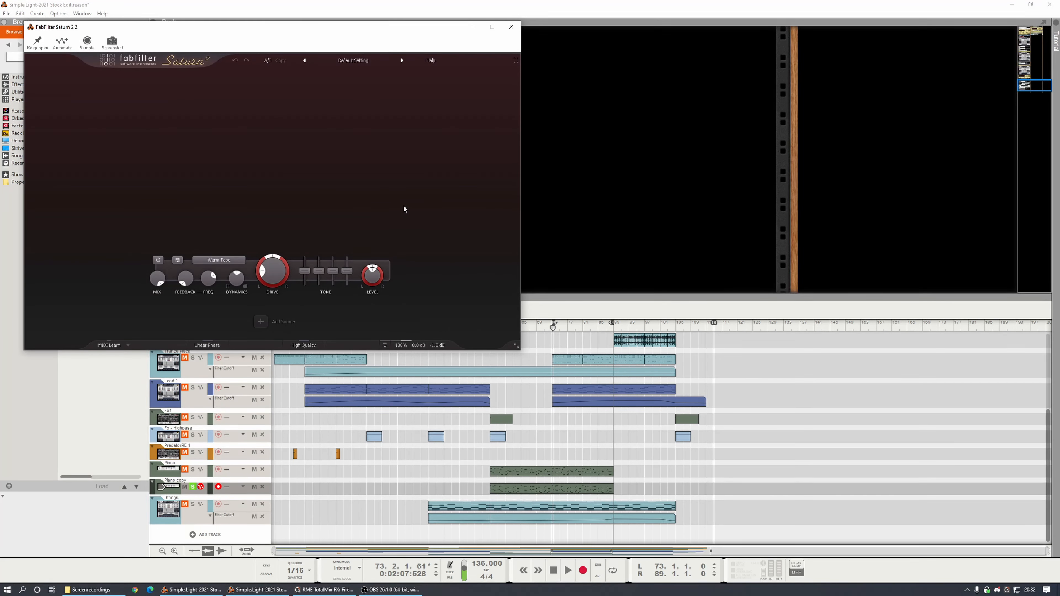
Step: Load the Magic bM preset from Saturn 2's Color category
click(353, 61)
mouse_move(347, 98)
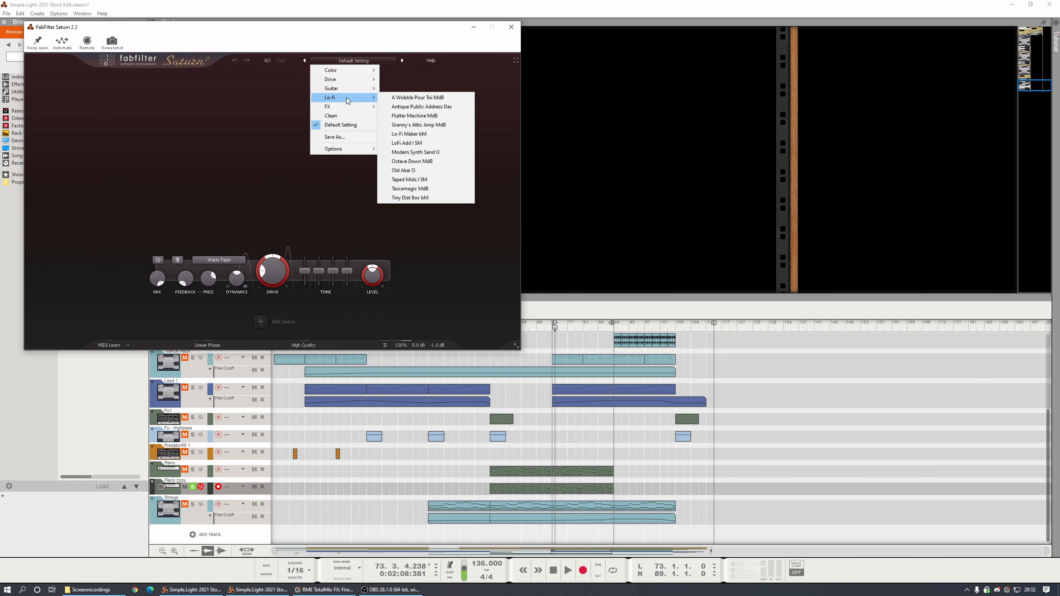
mouse_move(347, 69)
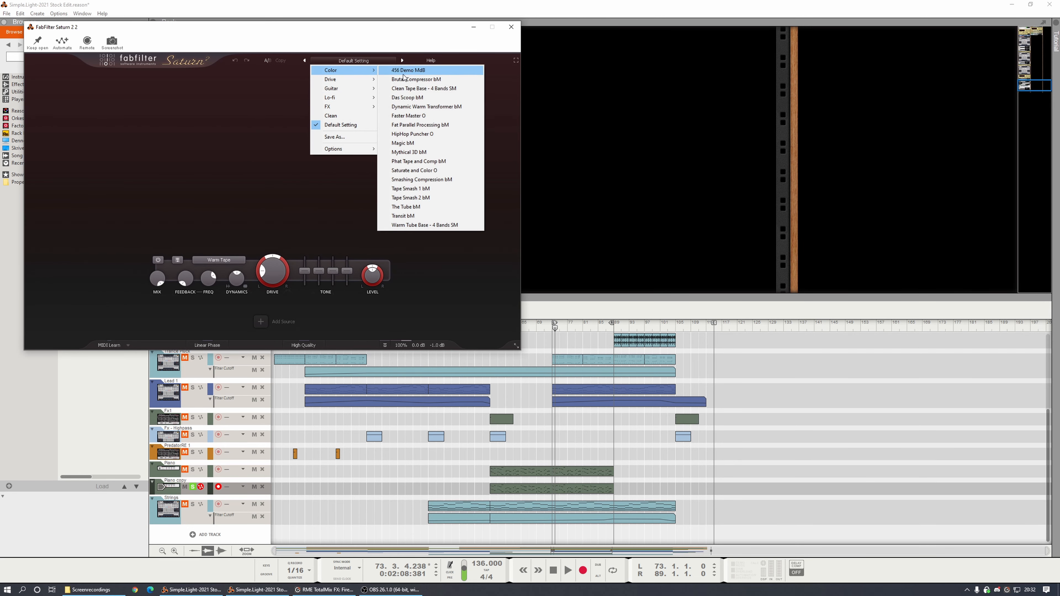
click(430, 143)
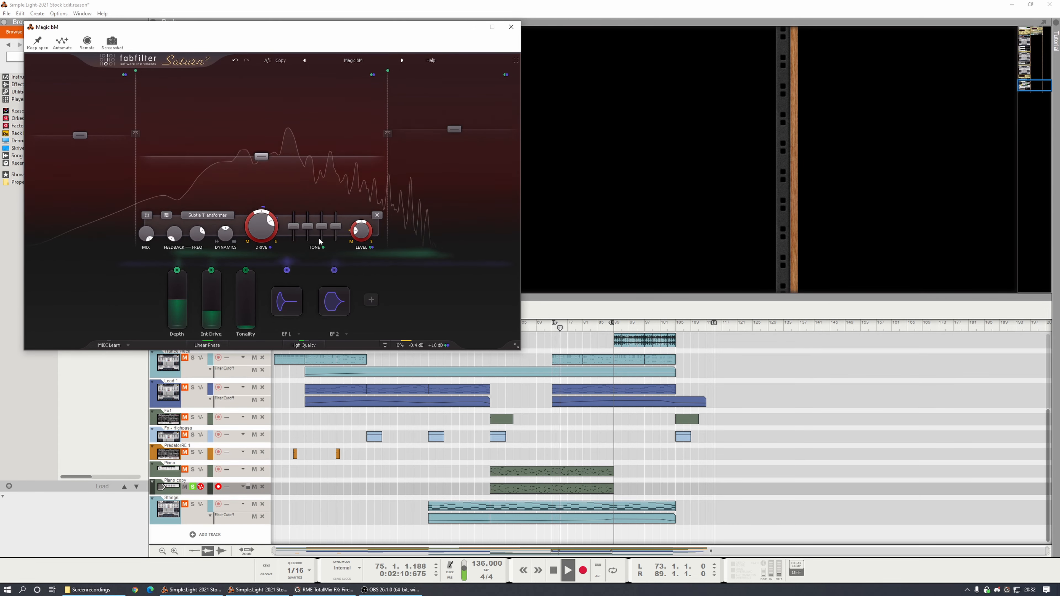
Step: Compare the soloed piano with the Magic bM preset bypassed and enabled
drag(261, 30, 559, 295)
click(177, 218)
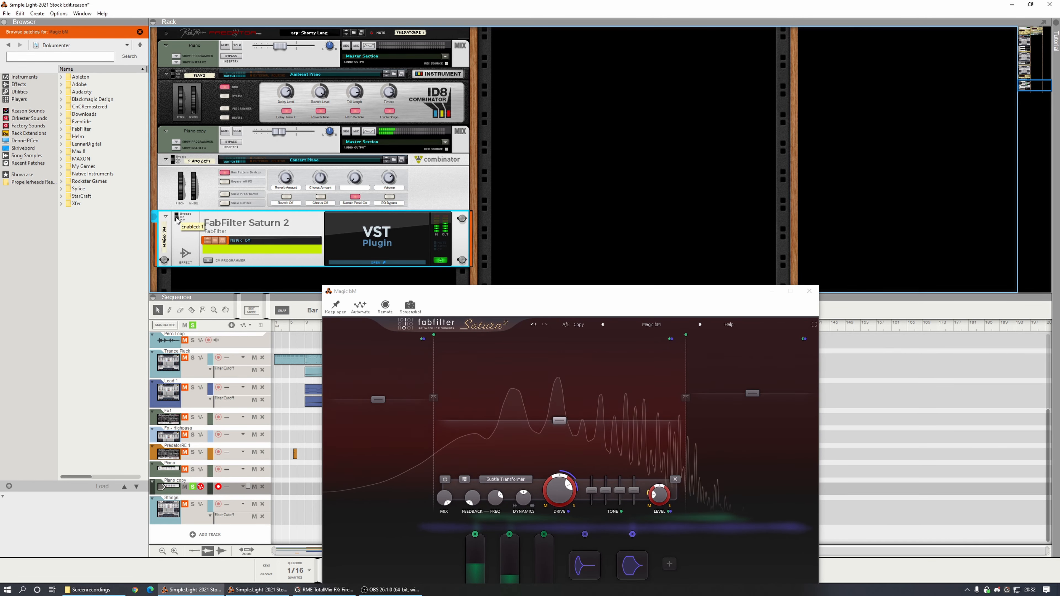
click(177, 218)
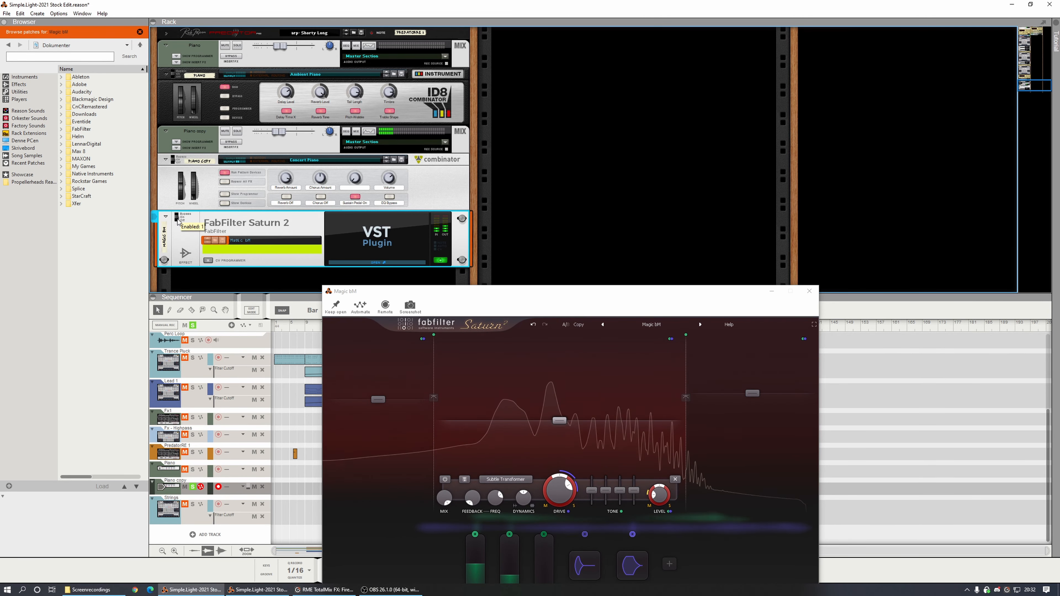
drag(530, 291, 328, 184)
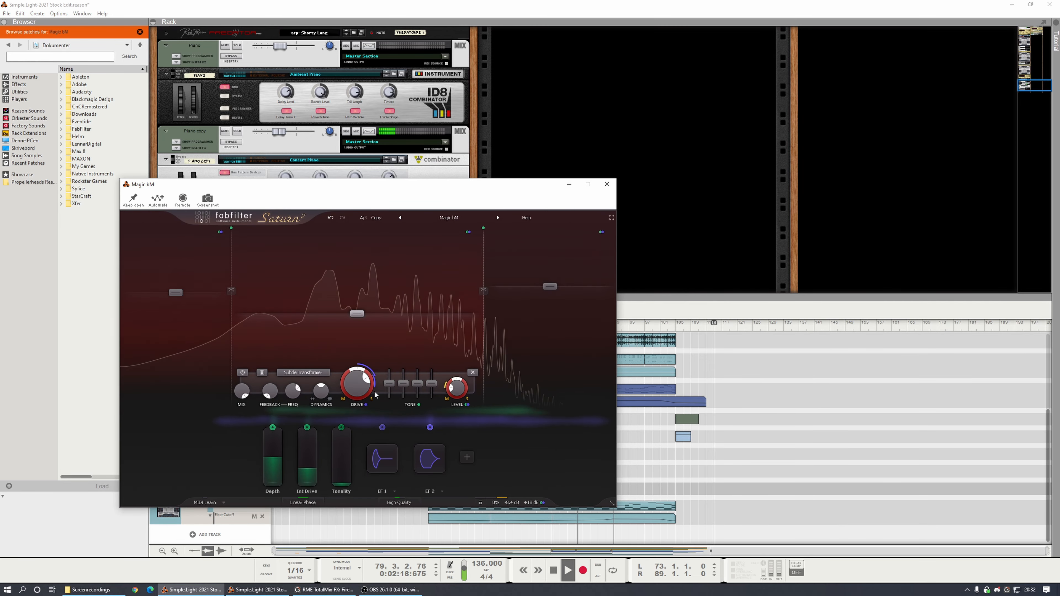
Step: Raise the Tonality amount to about halfway and try Band 3's drive at about 87%
drag(341, 480, 346, 458)
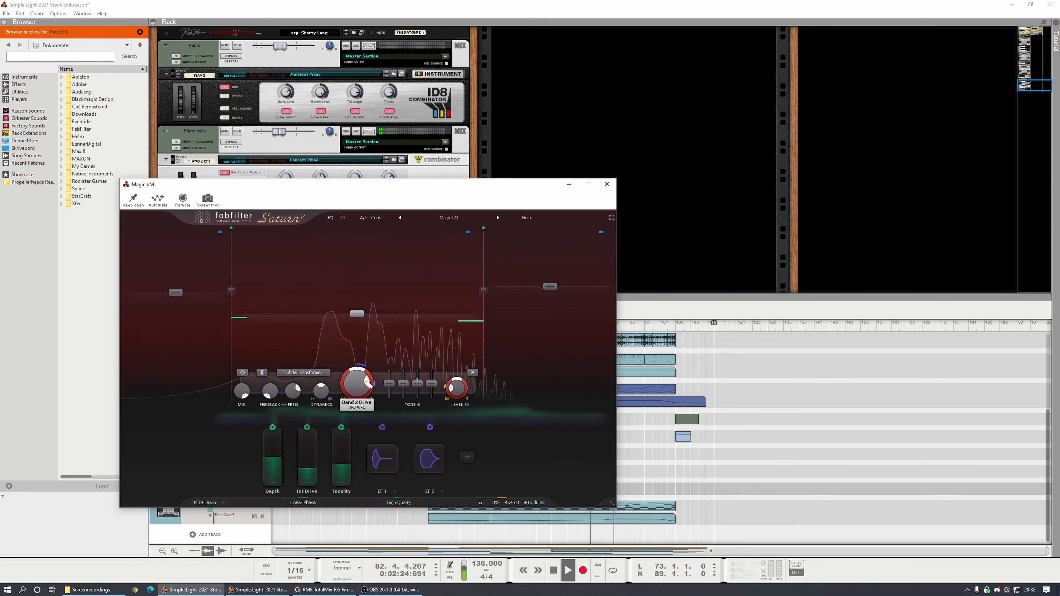
mouse_move(549, 290)
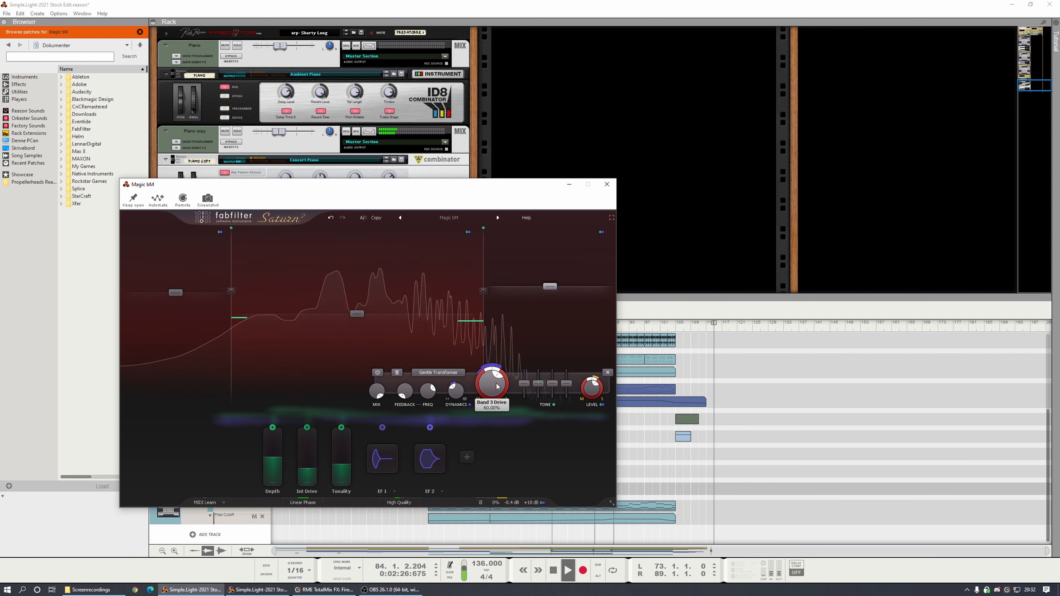
scroll(494, 380, up, 8)
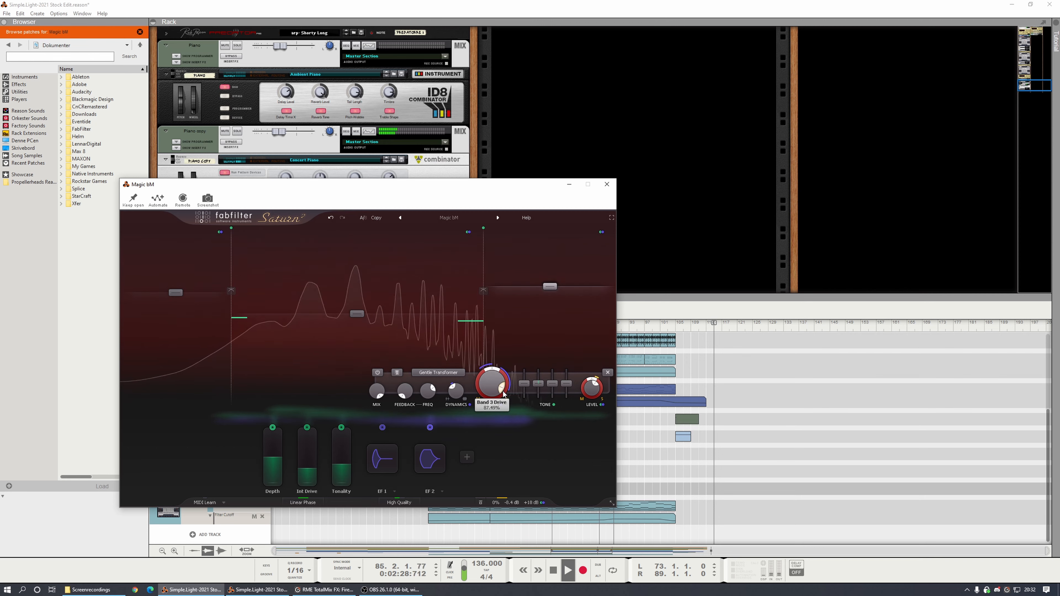
scroll(494, 388, down, 8)
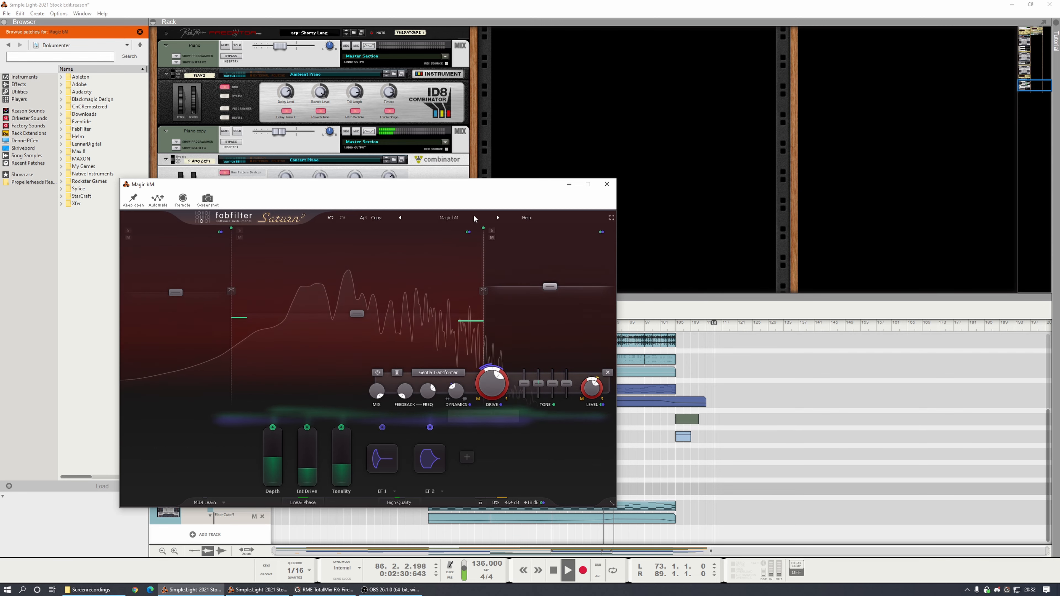
Step: Load the Mythical 3D bM preset from the Color category and restart playback from bar 73
click(417, 218)
mouse_move(443, 224)
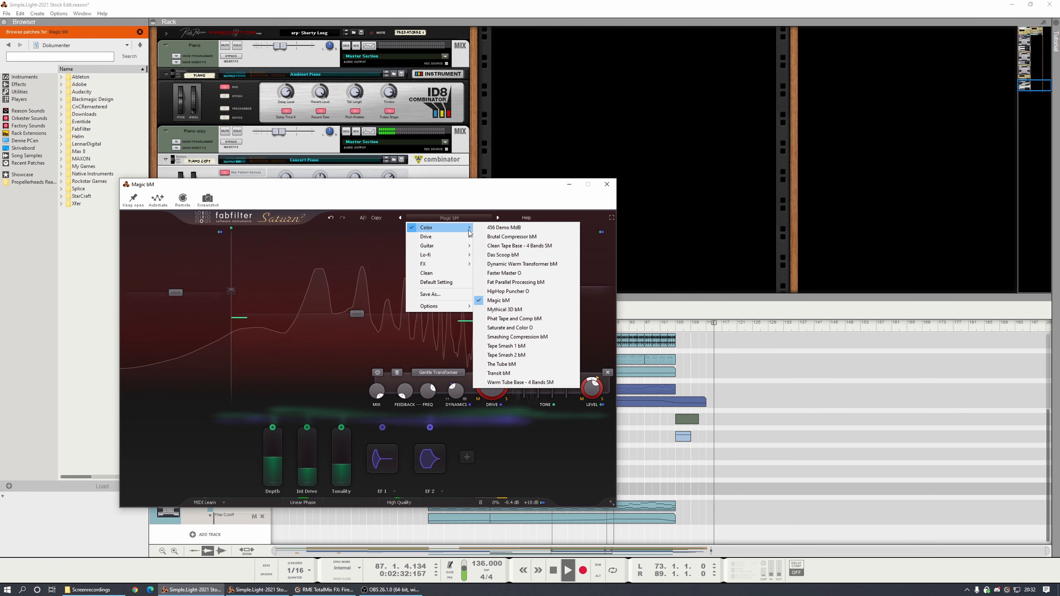
click(544, 307)
drag(391, 185, 842, 153)
key(space)
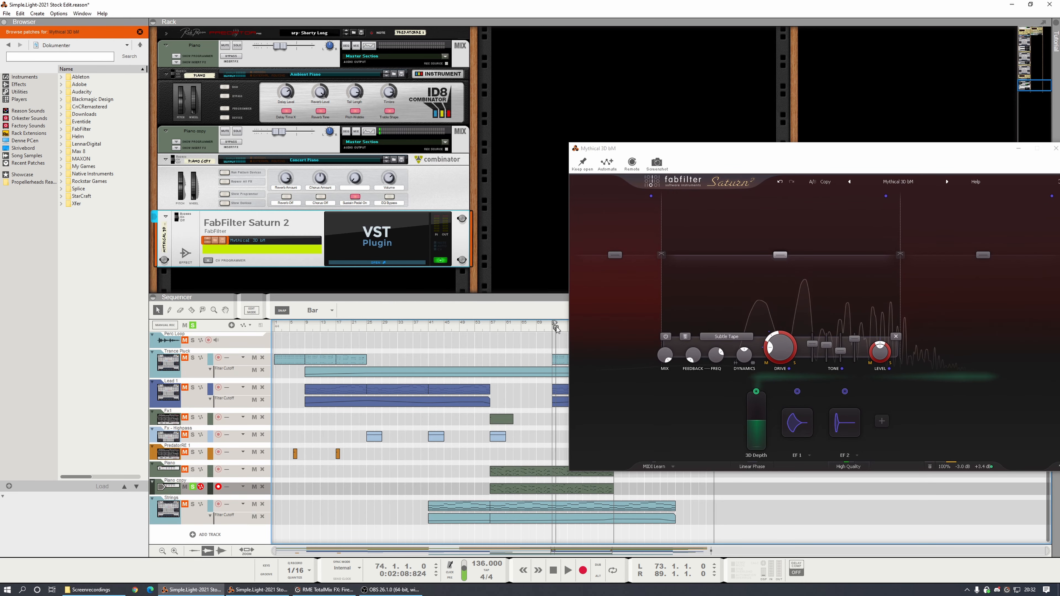
key(space)
Step: Compare the soloed piano with the Mythical 3D bM preset bypassed and enabled
drag(667, 148, 529, 203)
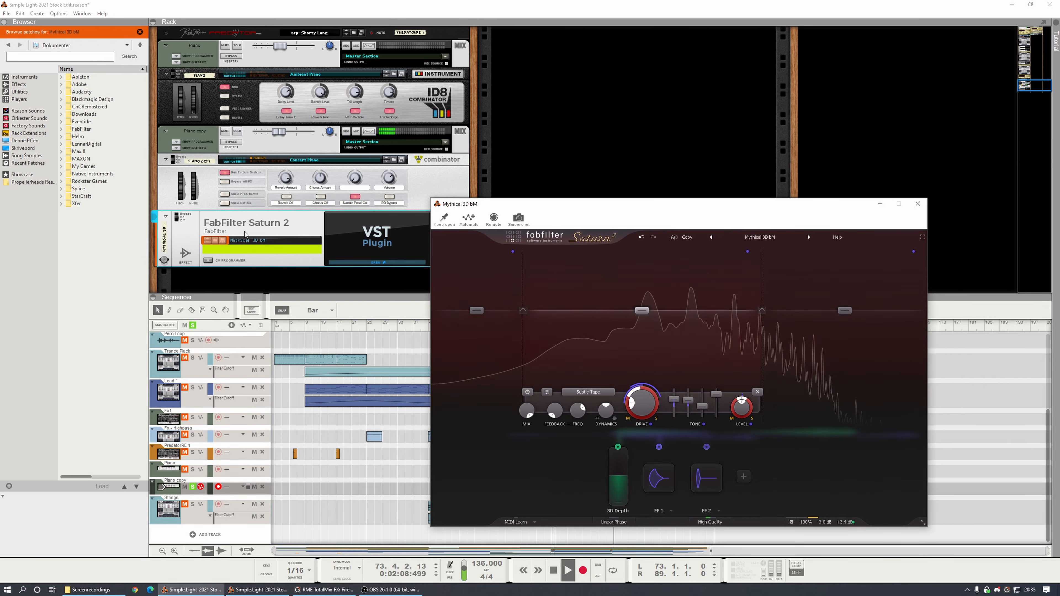
click(178, 218)
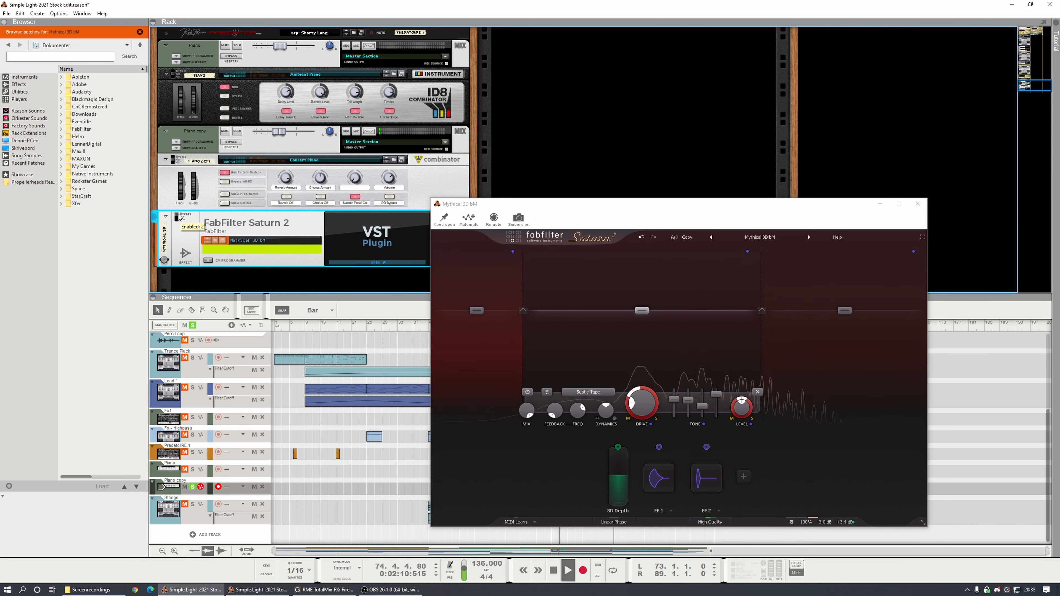
click(178, 218)
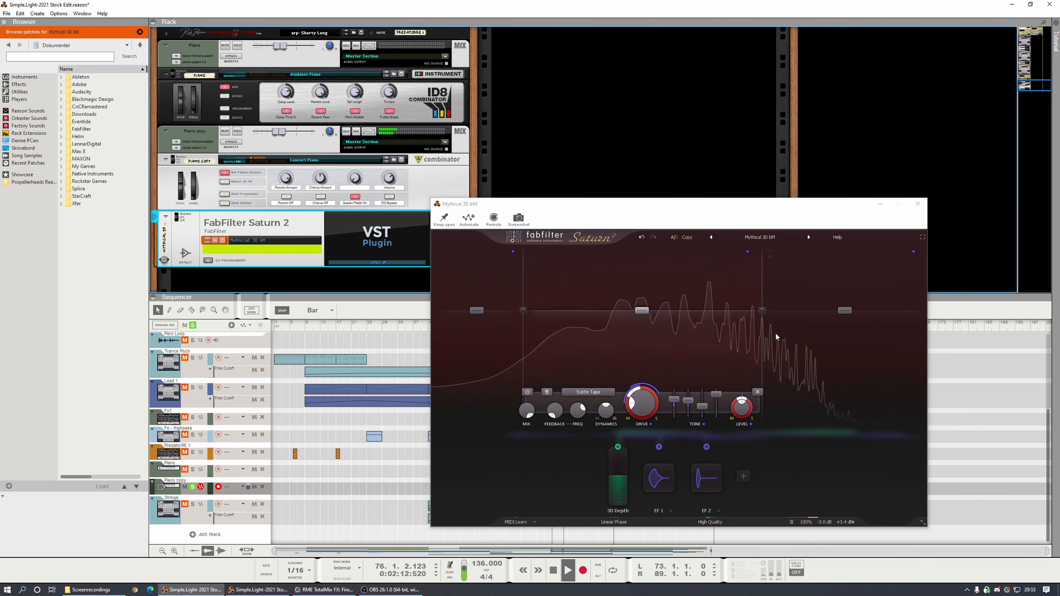
mouse_move(787, 395)
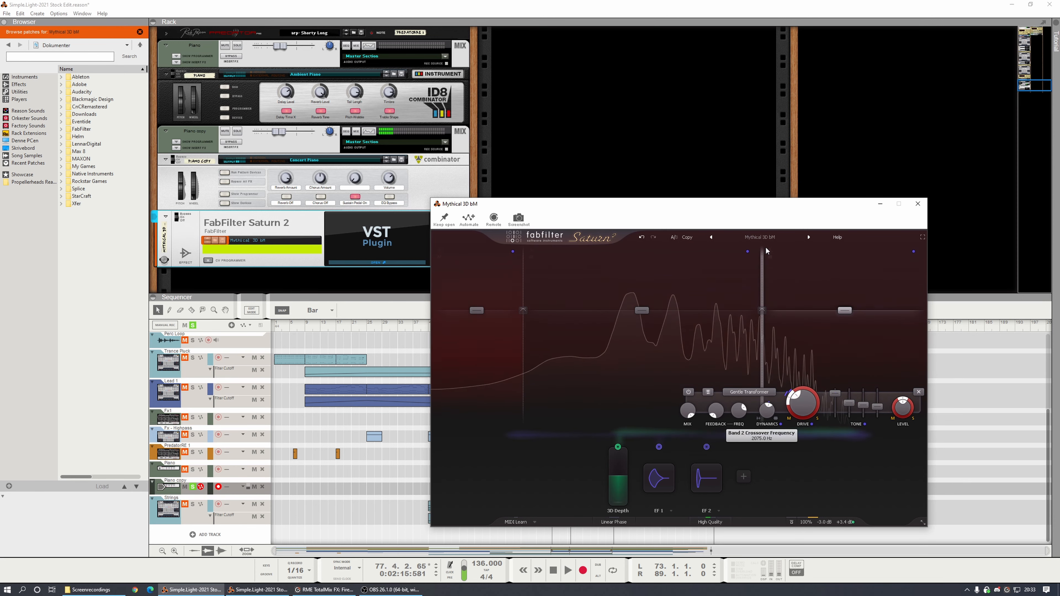
Step: Return Saturn 2 to its Default Setting preset
click(759, 236)
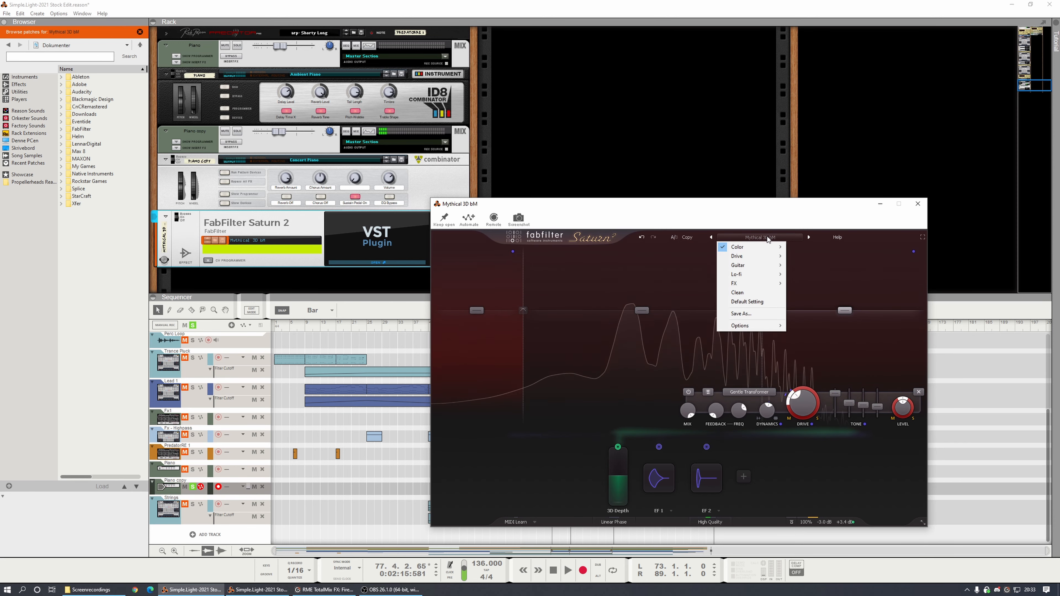
click(734, 245)
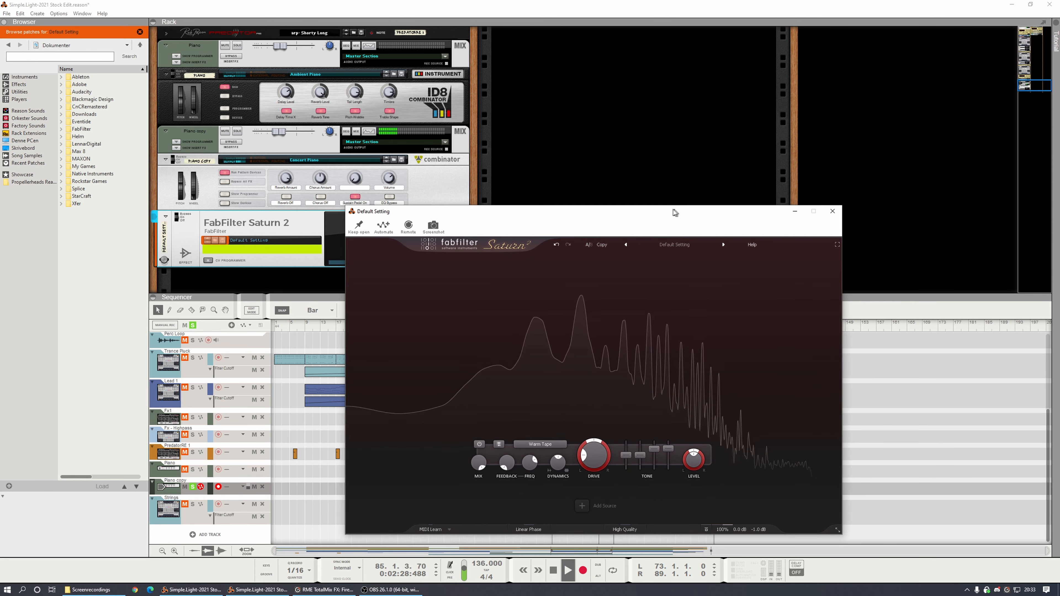
drag(673, 212, 578, 180)
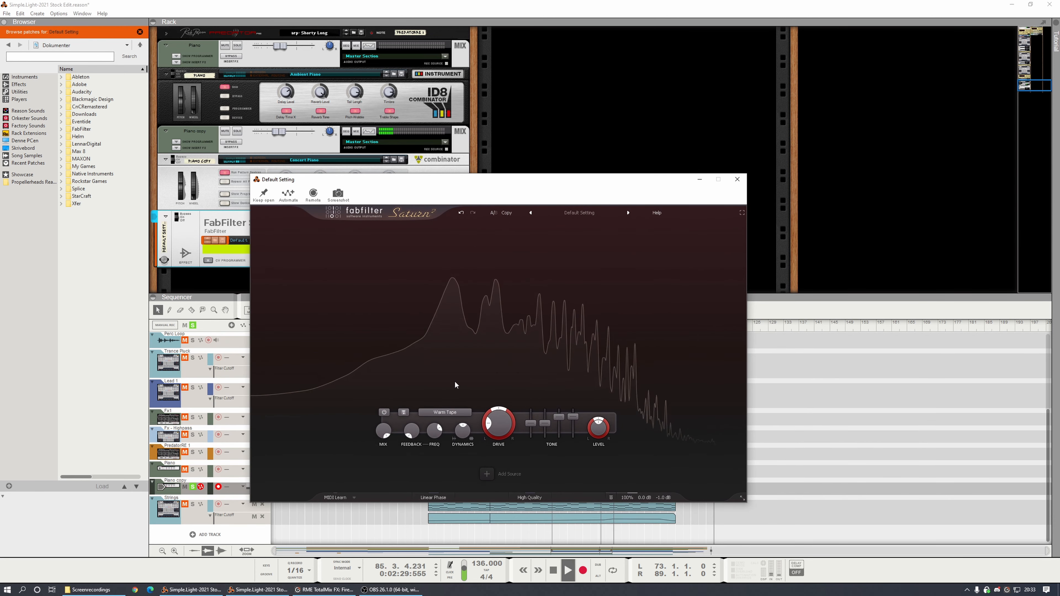
Step: Try the Clean Tape style for the single Saturn 2 band
mouse_move(496, 422)
click(445, 412)
mouse_move(438, 431)
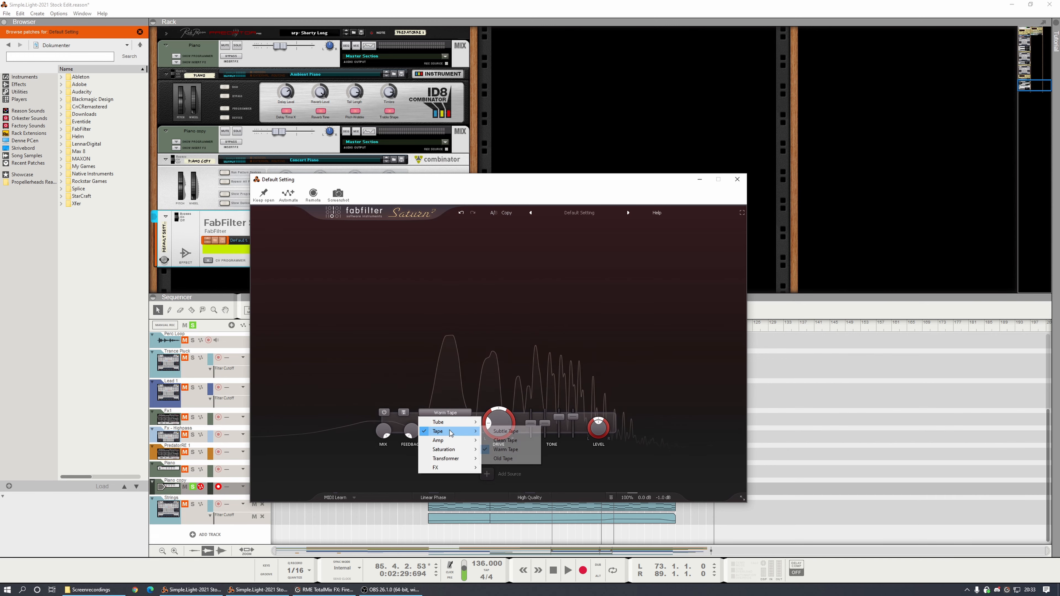
click(489, 441)
key(space)
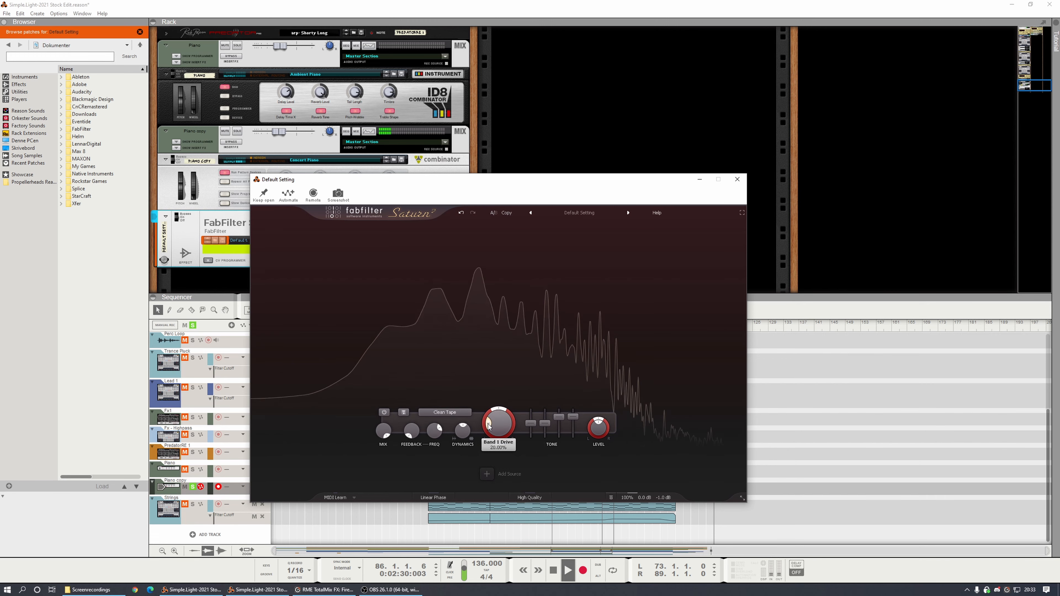
Step: Switch the Saturn 2 band to the Gentle Saturation style and replay the piano from bar 57
click(445, 412)
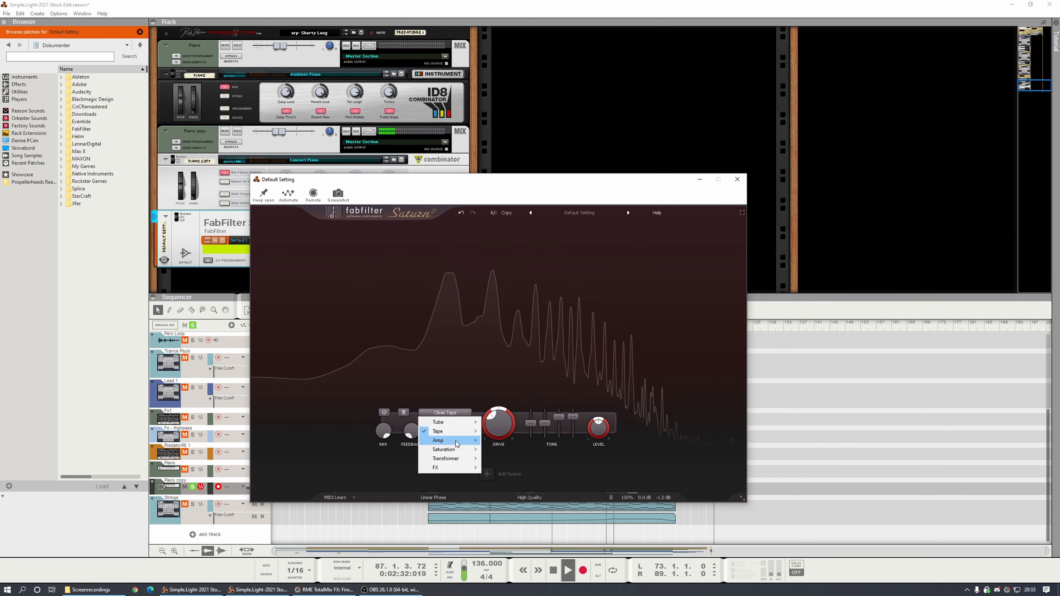
mouse_move(455, 449)
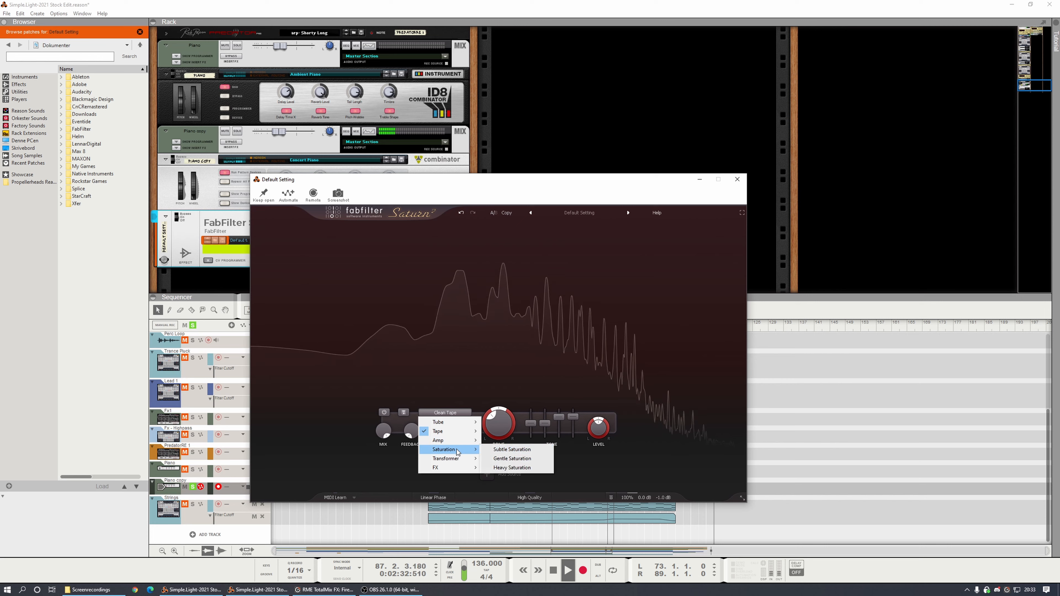
click(512, 458)
drag(459, 179, 508, 223)
click(492, 325)
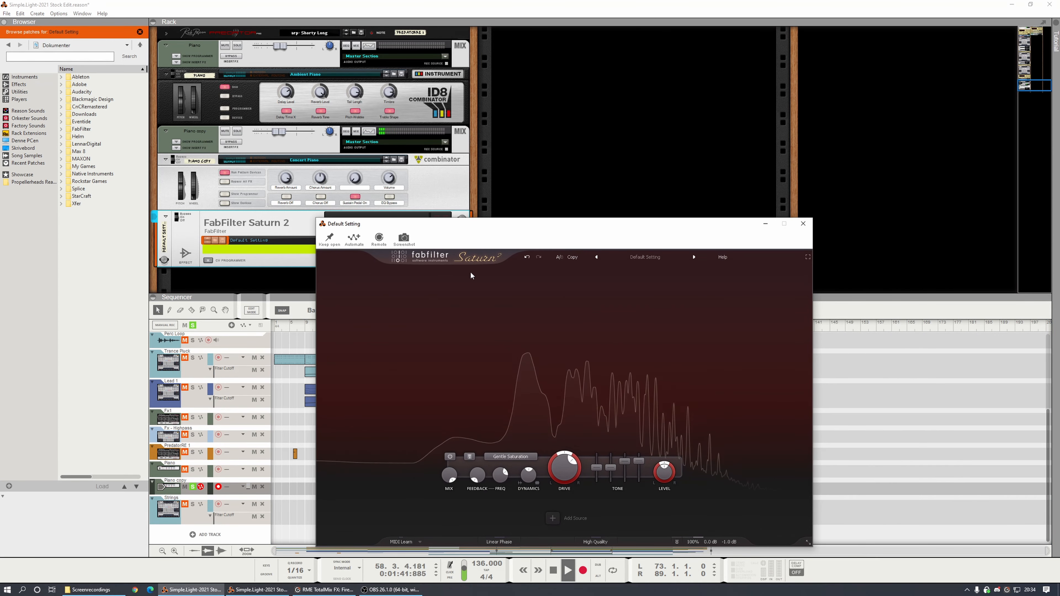
Step: Compare the piano with Saturn 2 bypassed and enabled, and set the Band 1 drive to about 59%
click(181, 215)
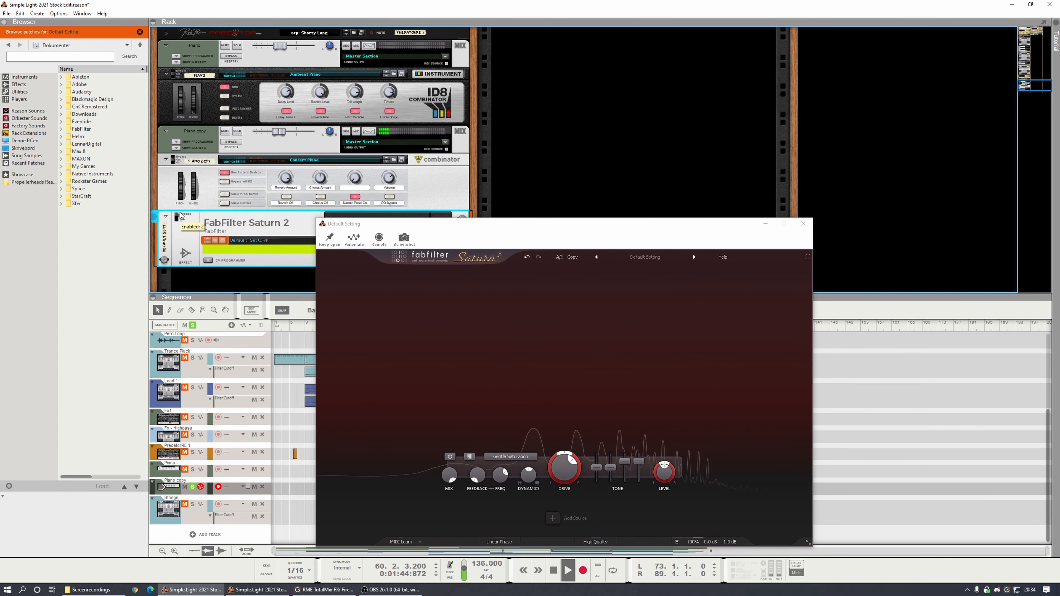
click(180, 218)
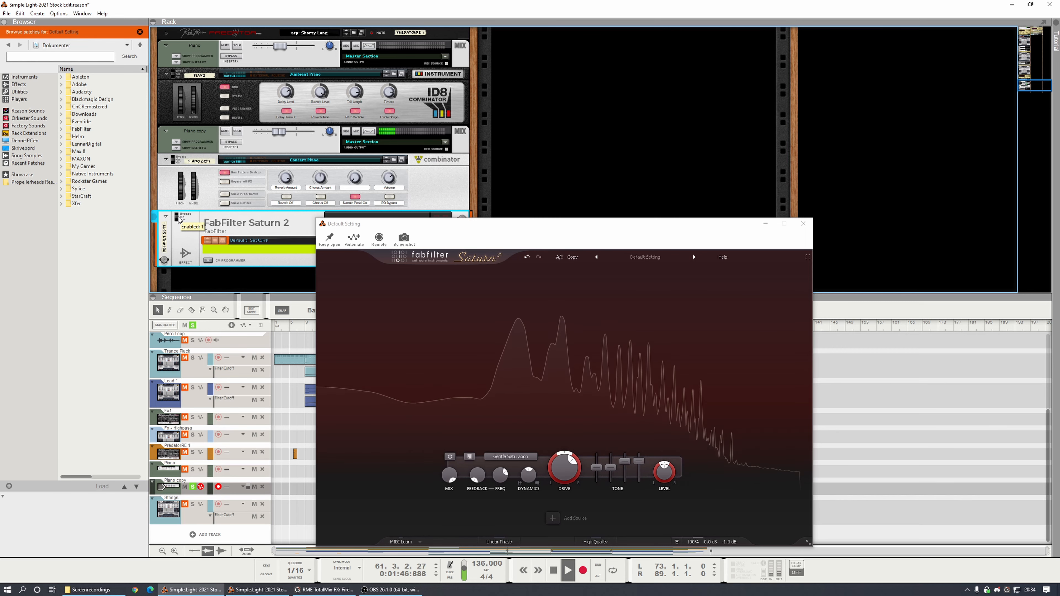
click(567, 463)
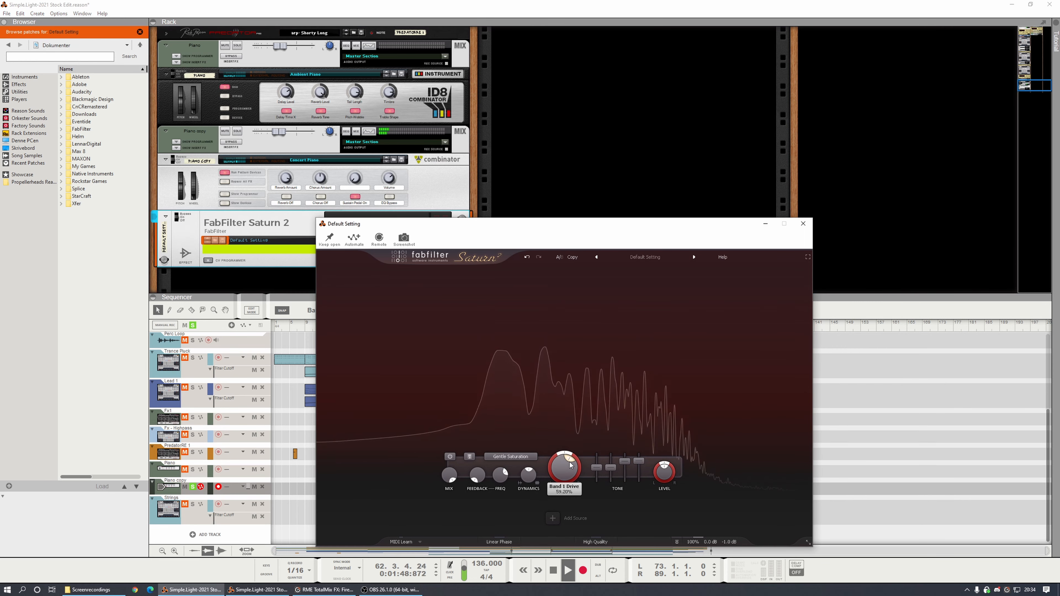
click(803, 223)
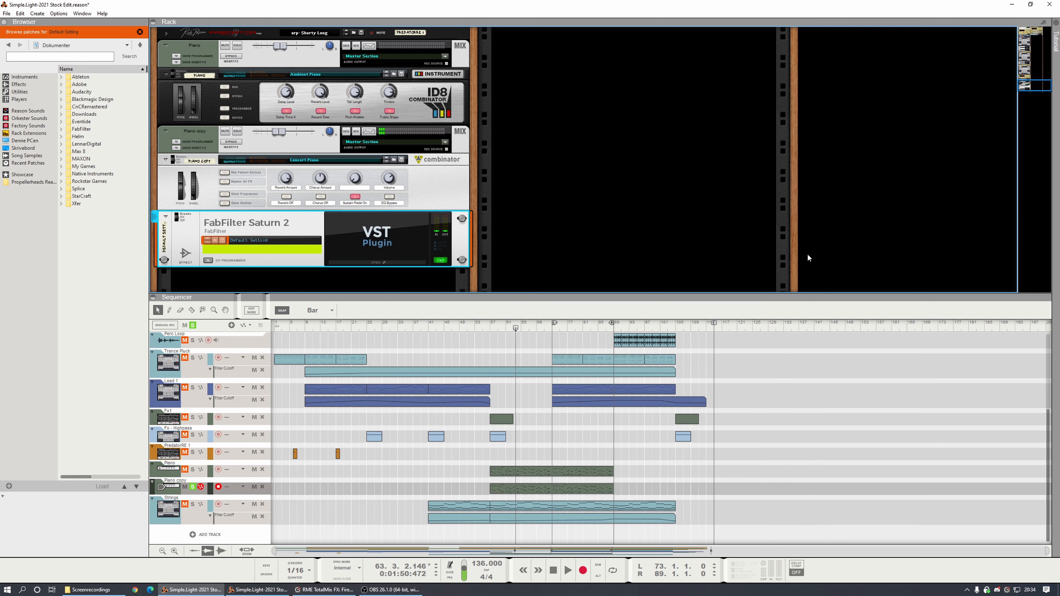
Step: Clear all solos to hear the full mix, and solo only Piano copy again with the Piano track selected
click(192, 325)
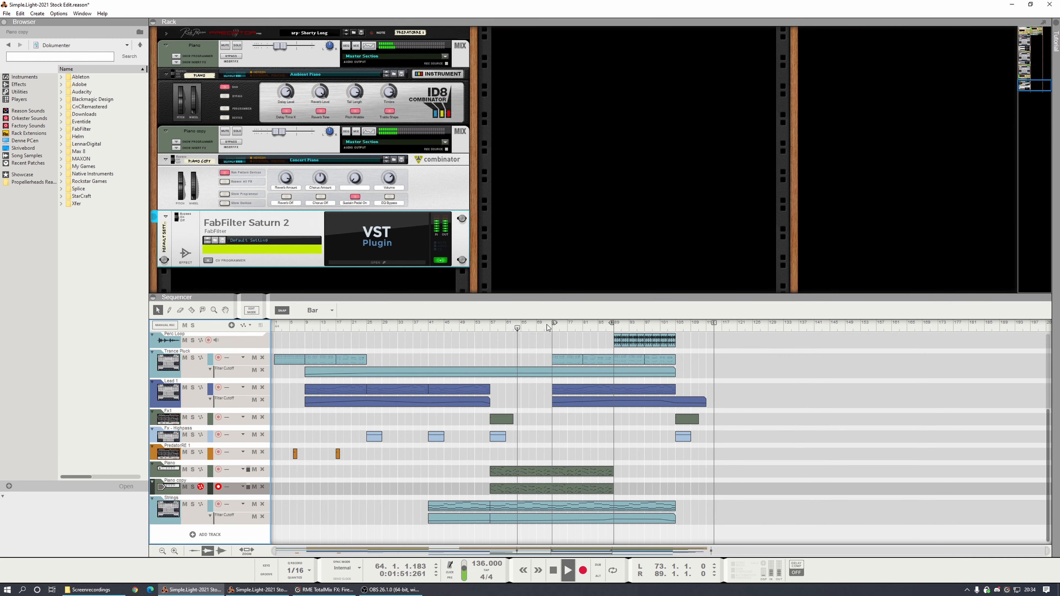
click(167, 468)
click(192, 487)
Step: Reopen Saturn 2 to check the Gentle Saturation effect on the piano using its bypass, and close it again
click(383, 261)
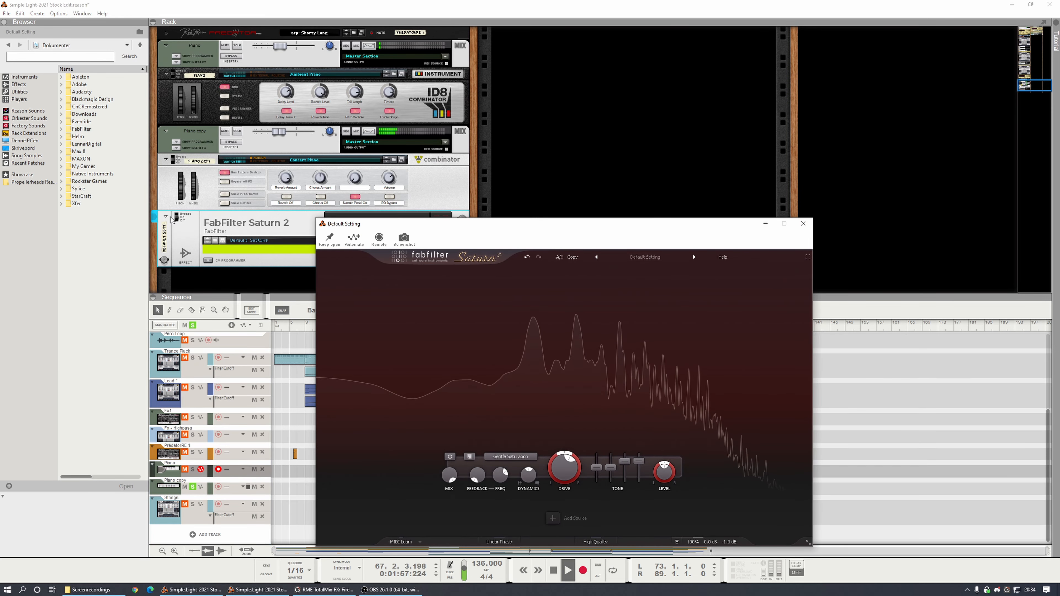
click(172, 220)
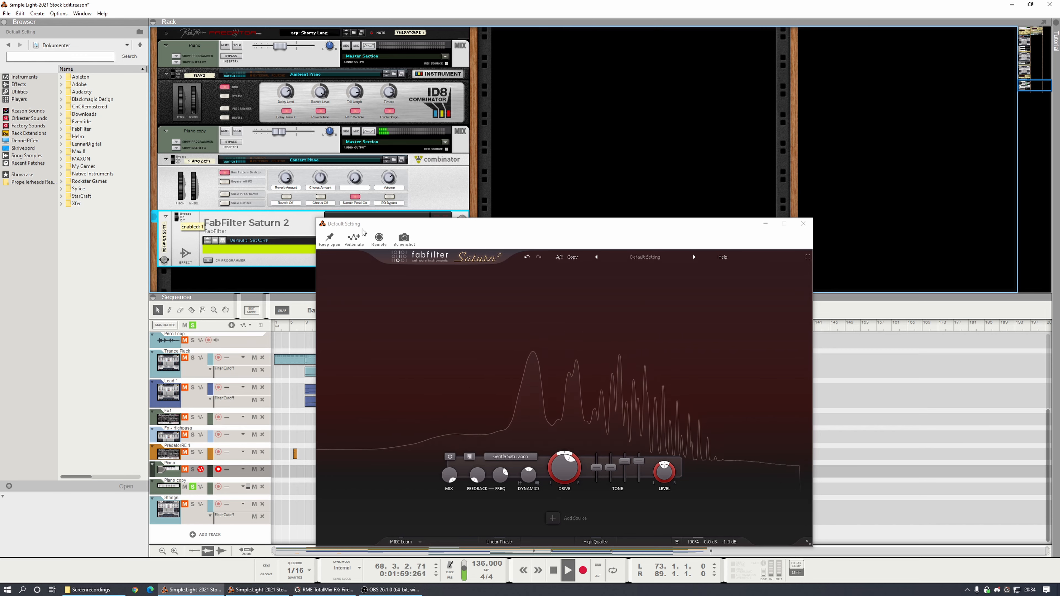
click(802, 223)
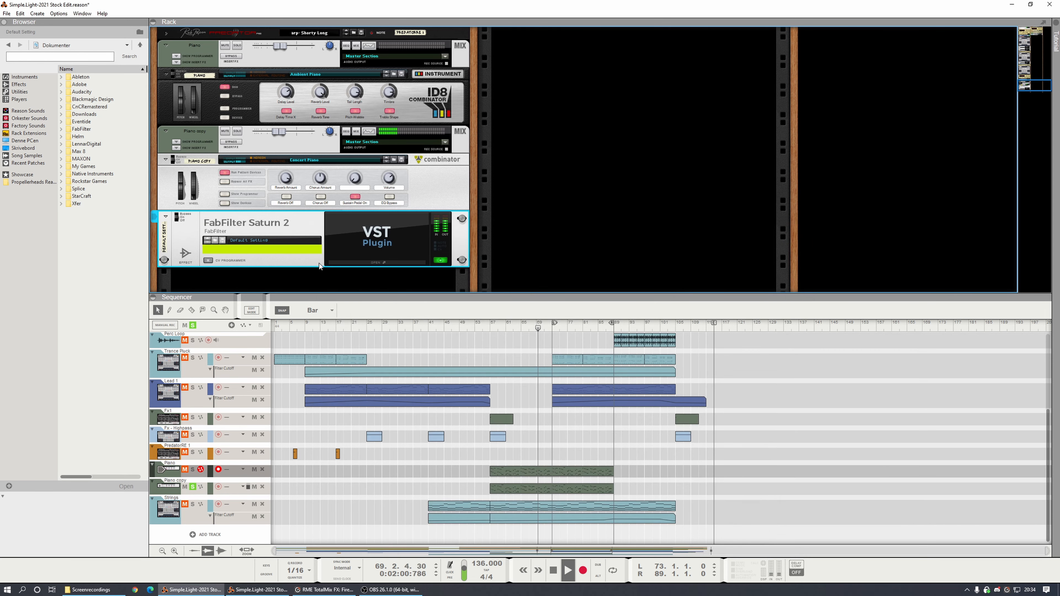
Step: Add a FabFilter Pro-Q 3 effect after Saturn 2 on Piano copy and open its editor with the song playing
right_click(297, 261)
mouse_move(352, 363)
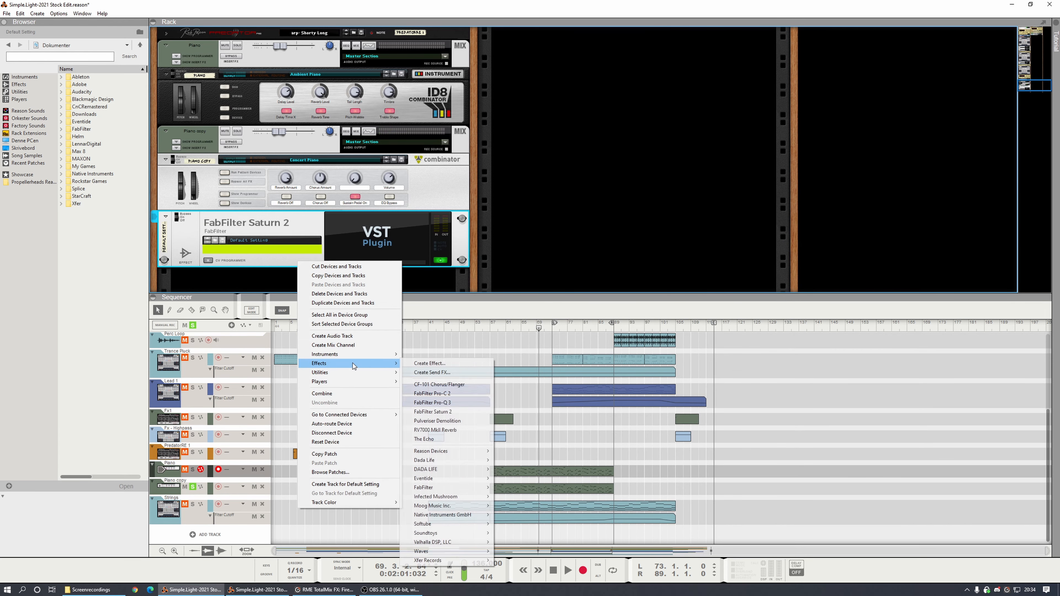
click(454, 402)
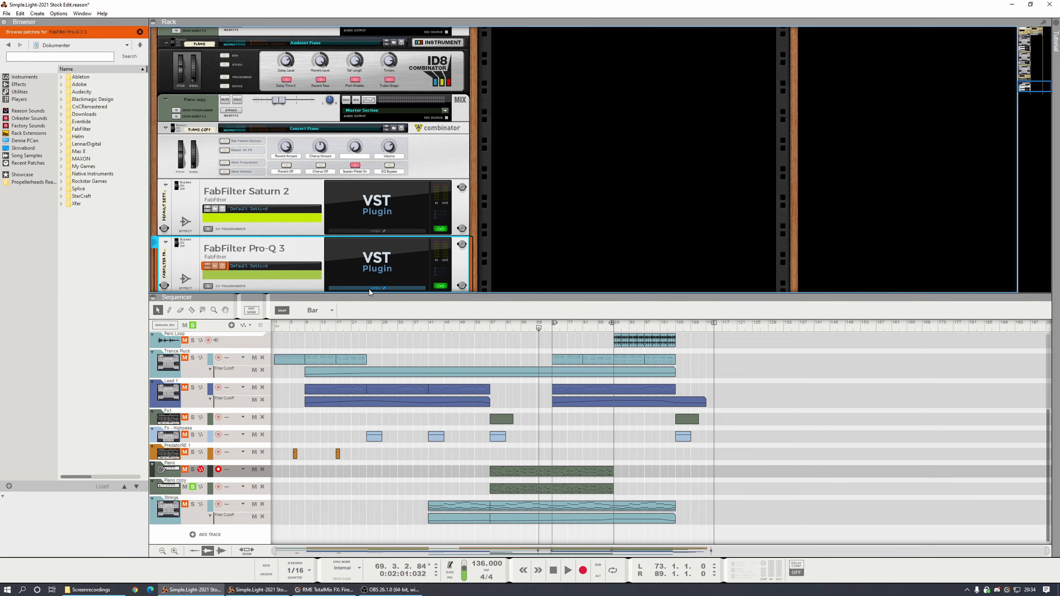
click(369, 288)
key(space)
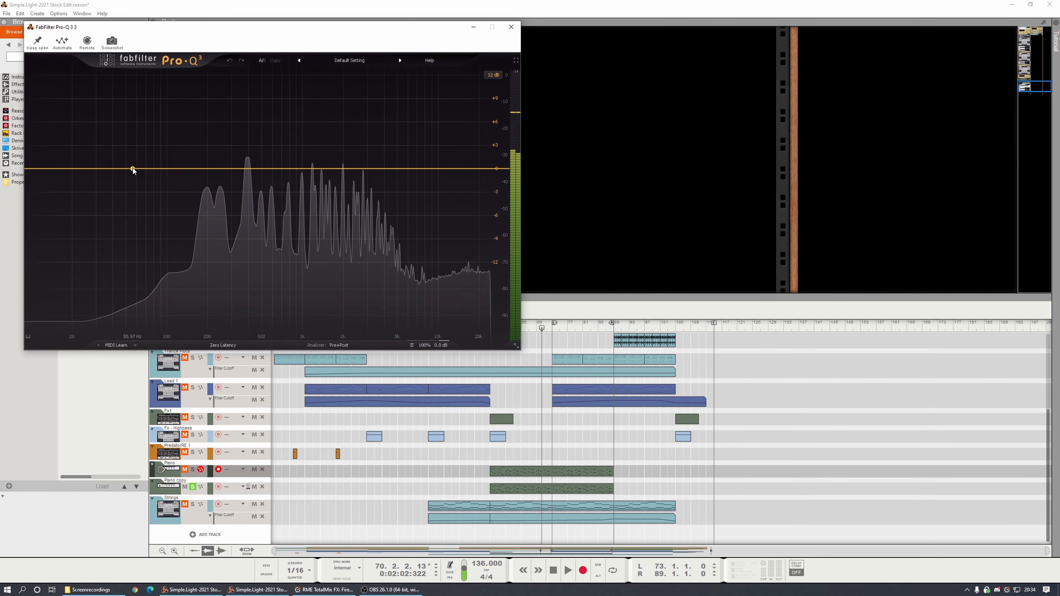
Step: Create a 12 dB/oct low cut at about 265 Hz in the piano's Pro-Q 3 and close its editor
double_click(132, 168)
click(121, 163)
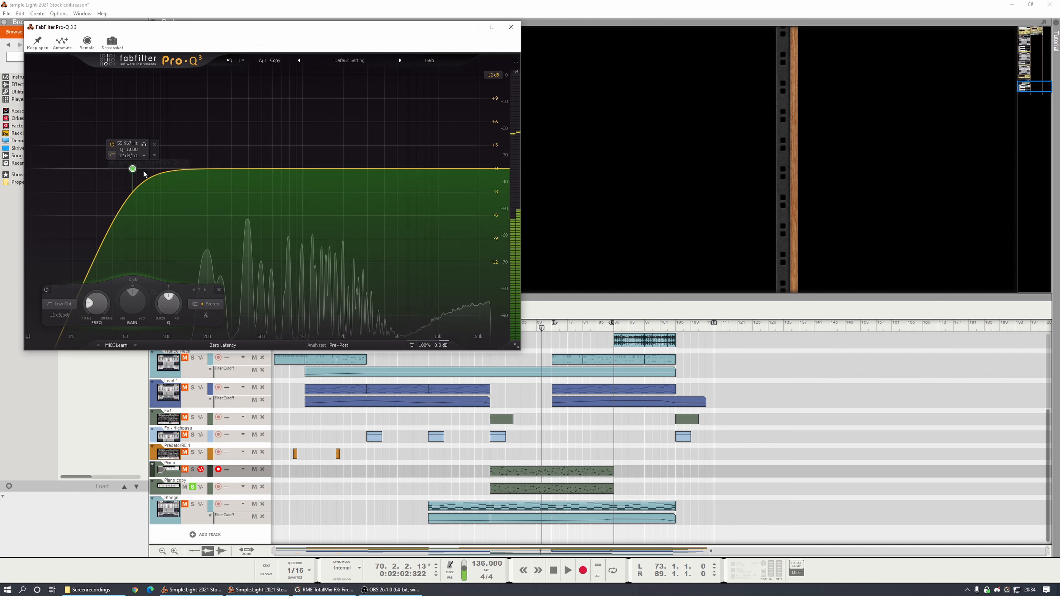
drag(133, 172, 264, 175)
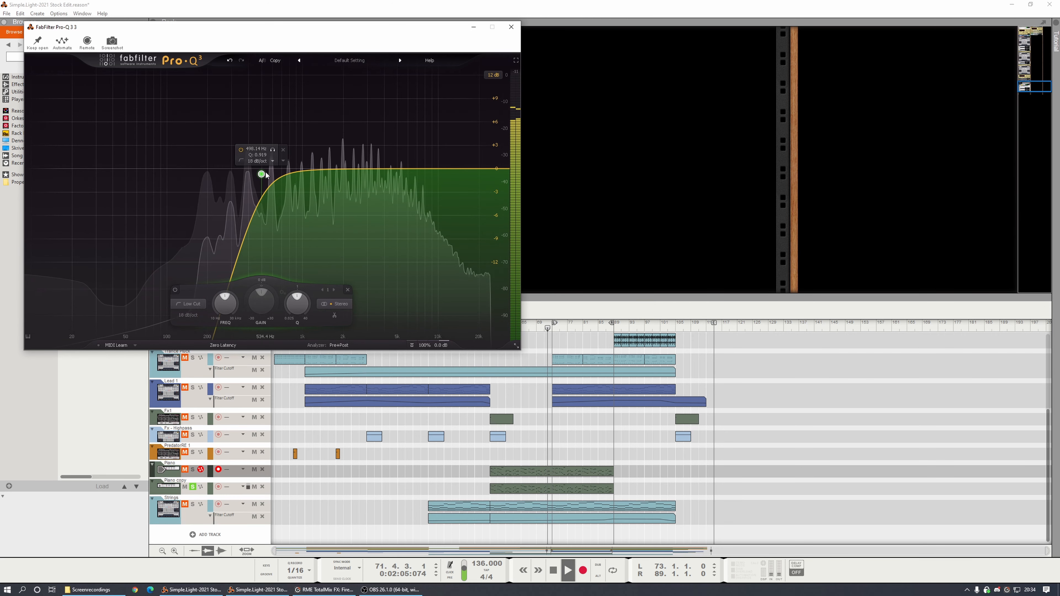
scroll(264, 175, down, 1)
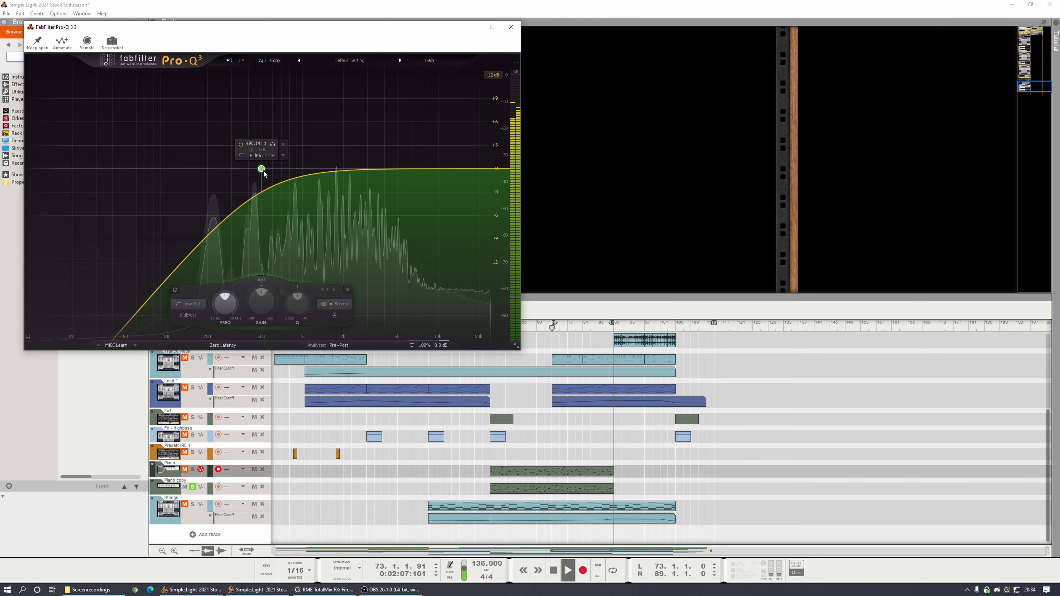
drag(263, 172, 226, 174)
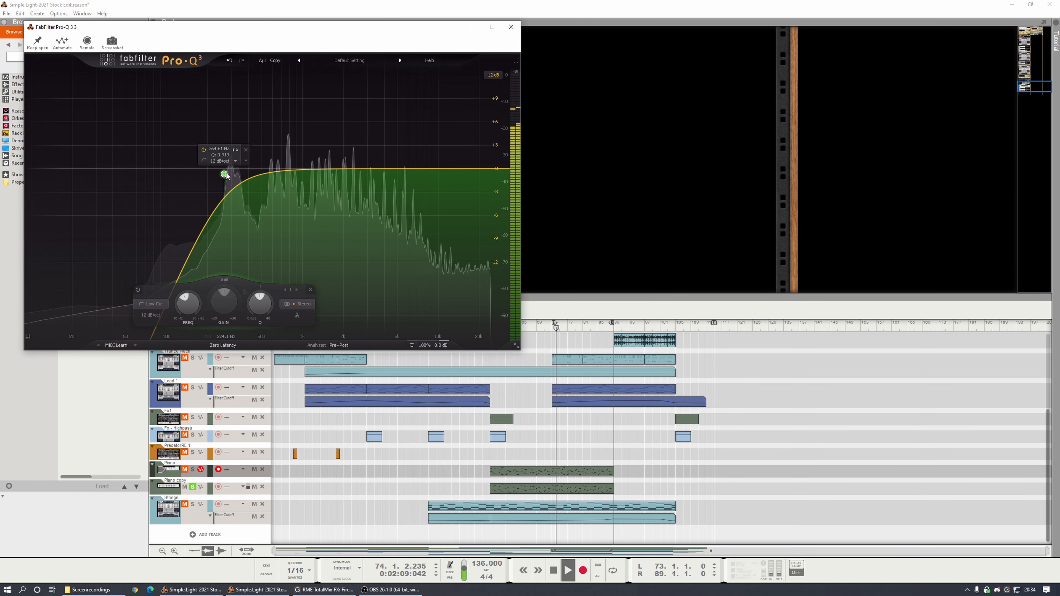
click(511, 27)
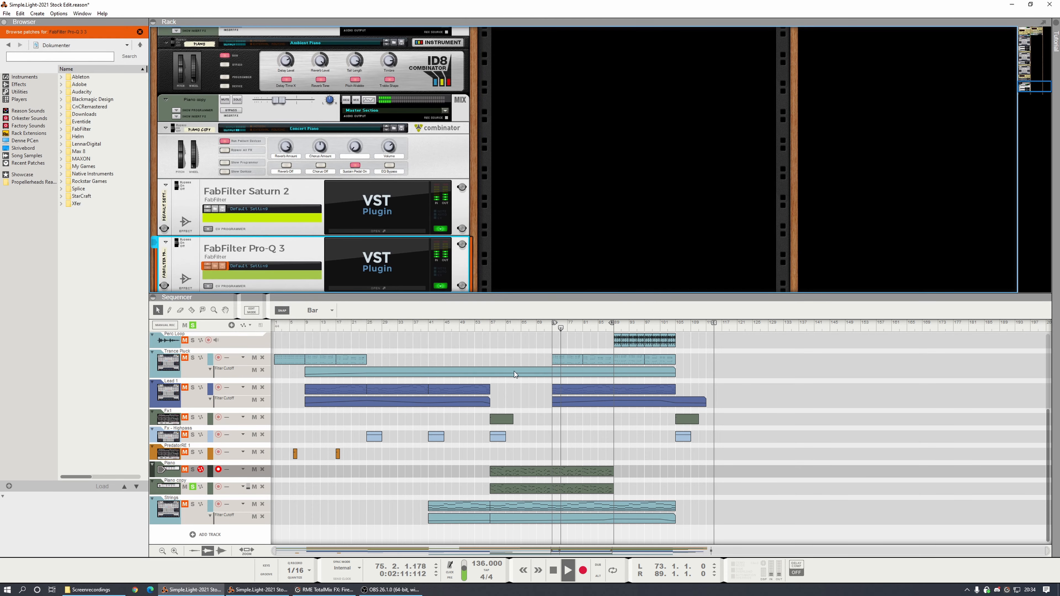
Step: Listen to the Piano track soloed from bar 73, and together with Piano copy
click(192, 487)
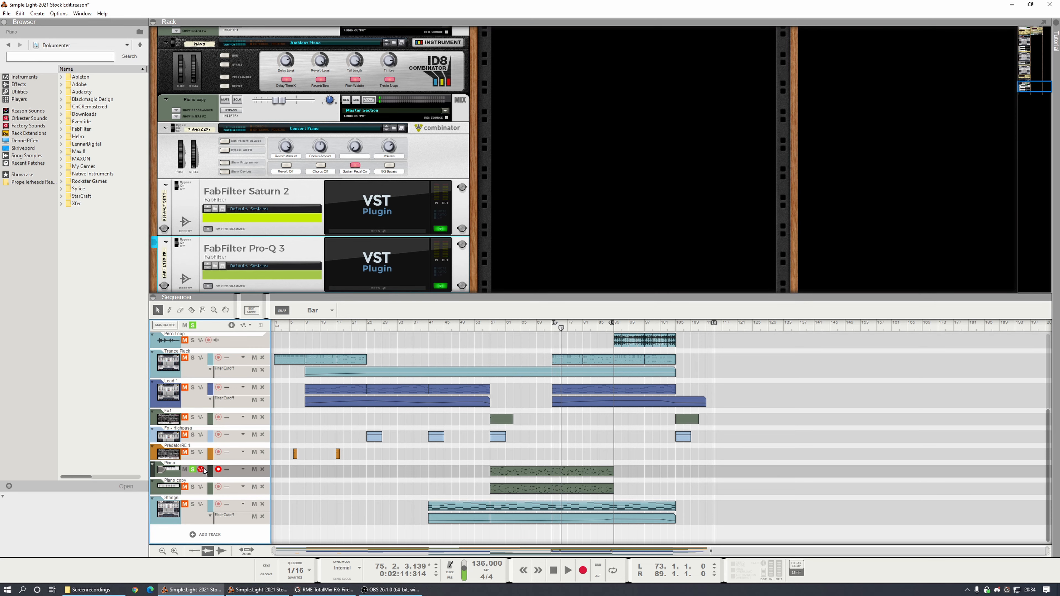
click(192, 469)
click(552, 328)
key(space)
click(299, 189)
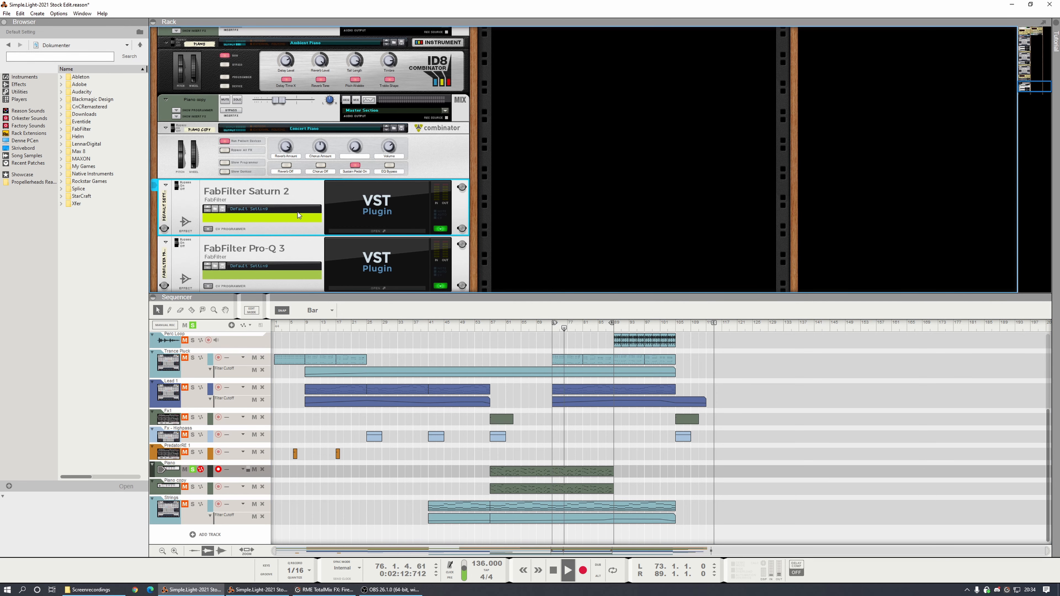
scroll(297, 212, up, 2)
key(space)
key(space)
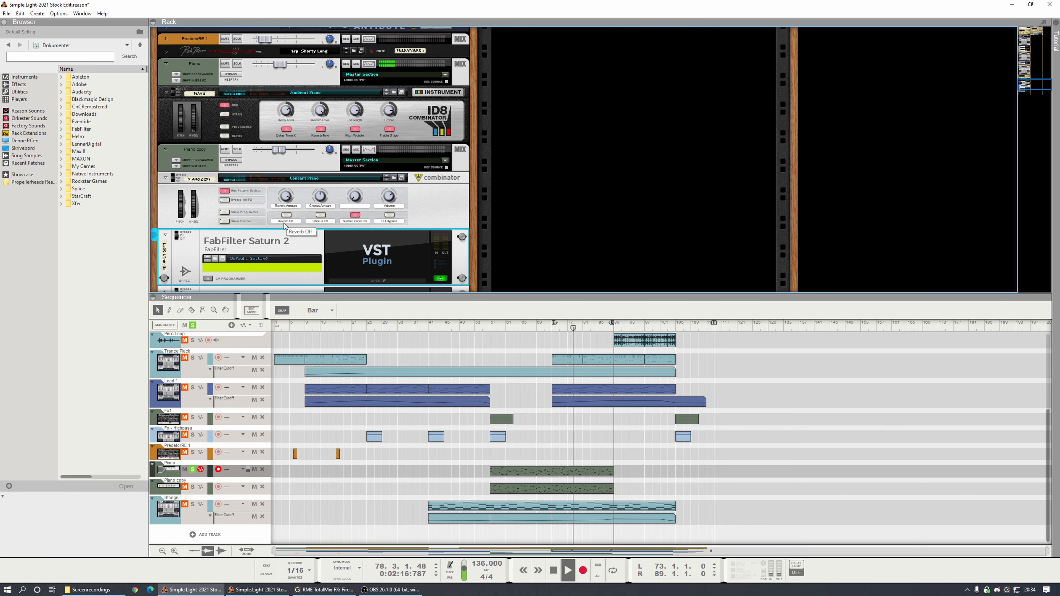
scroll(284, 225, down, 1)
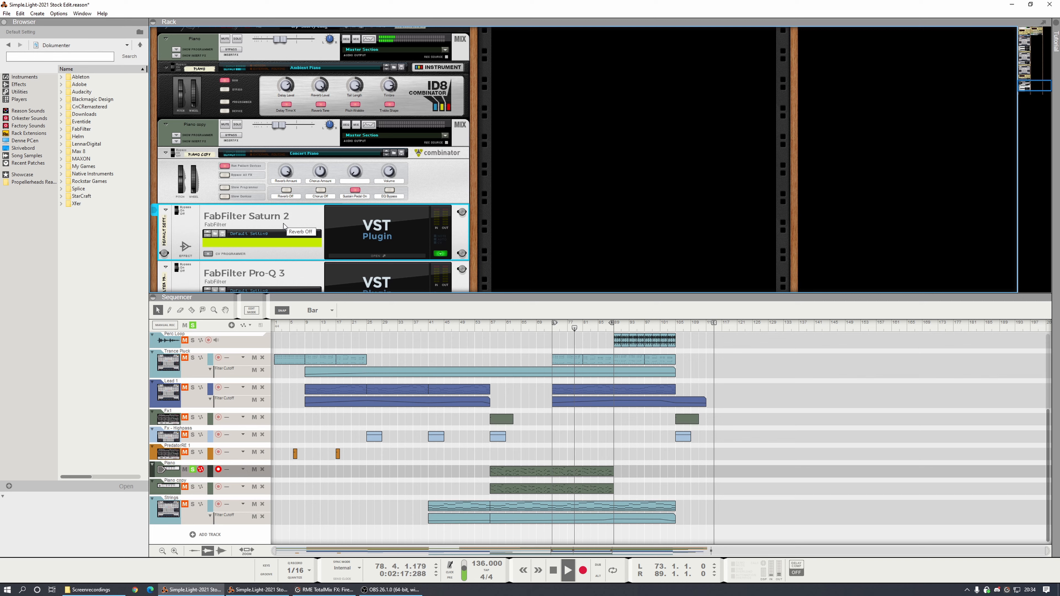
click(194, 487)
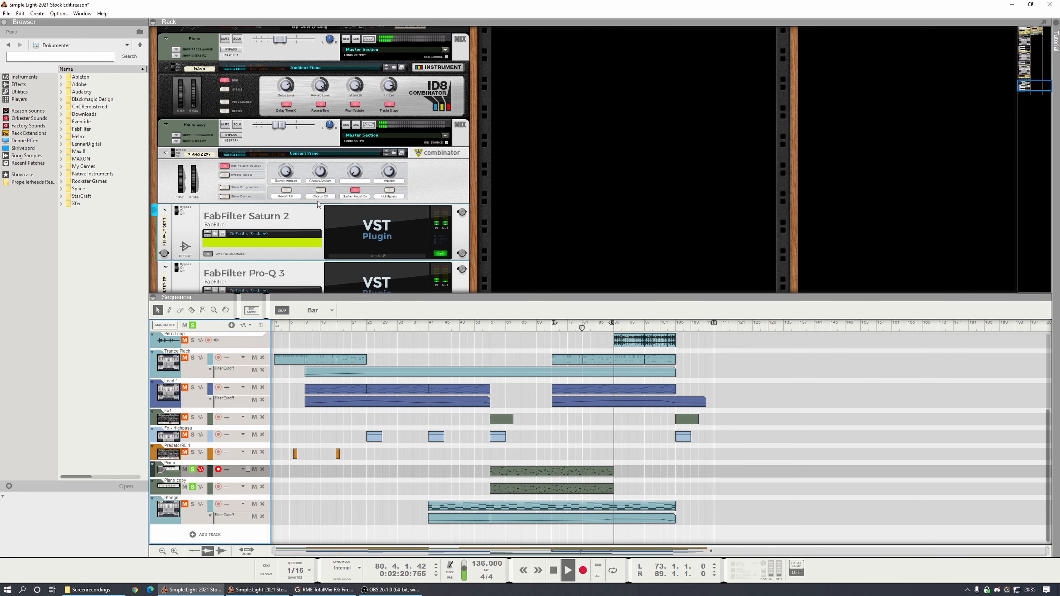
key(space)
Step: Replace the two piano solos with a solo on Strings, and unfold its Antidote synth while auditioning the part
click(192, 469)
click(193, 487)
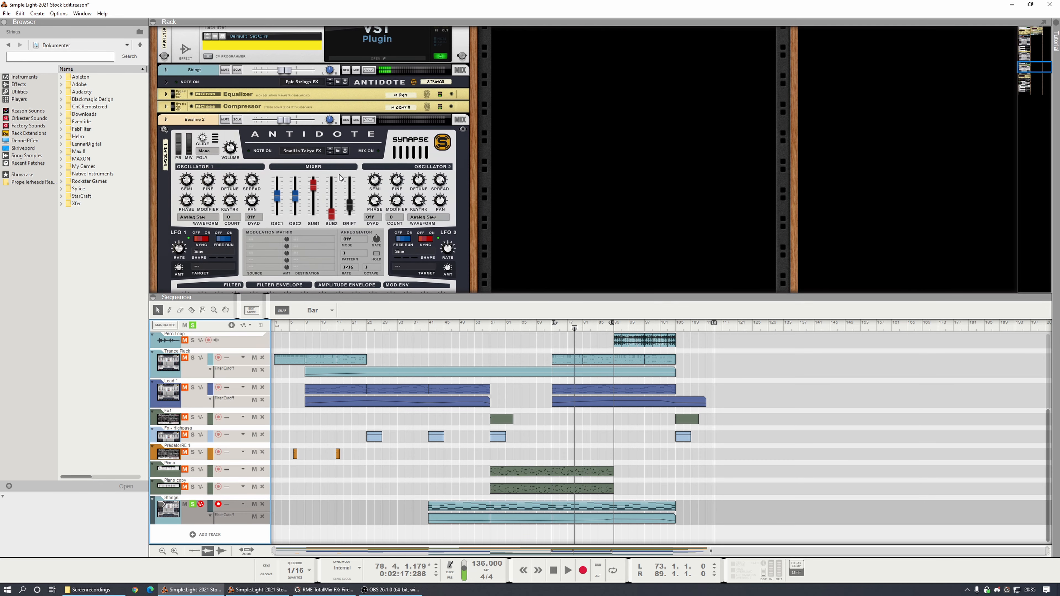
click(166, 82)
key(space)
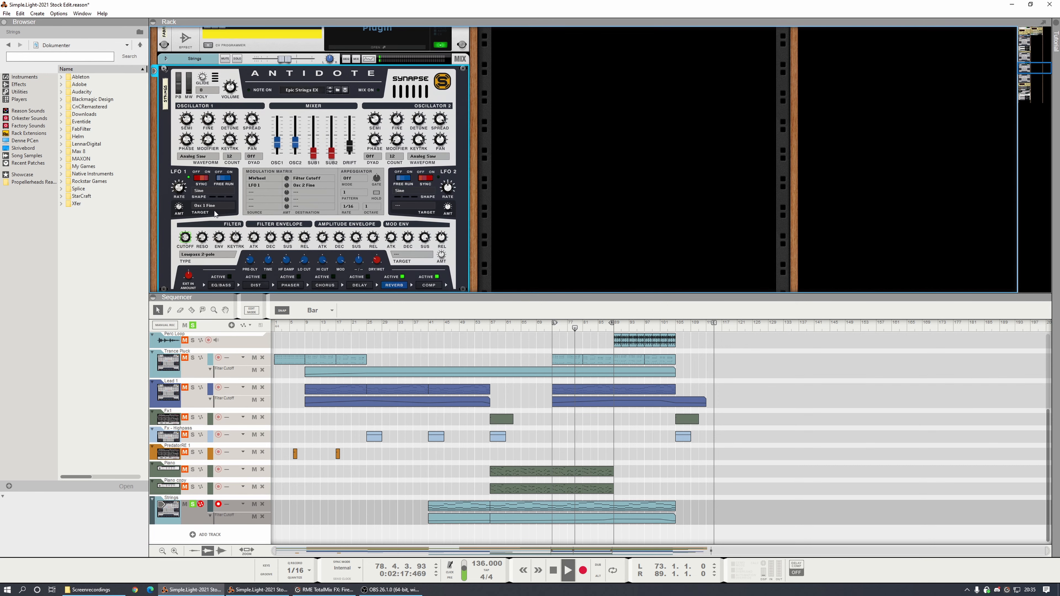
click(599, 328)
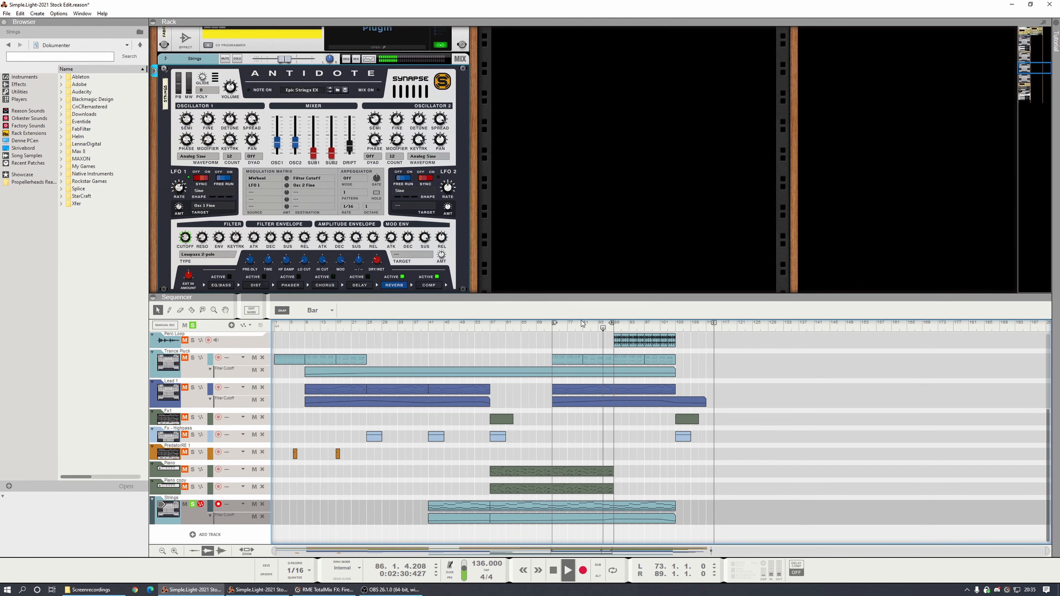
Step: Unfold the Equalizer and Compressor on the Strings channel and replay the part from bar 73
scroll(340, 266, down, 4)
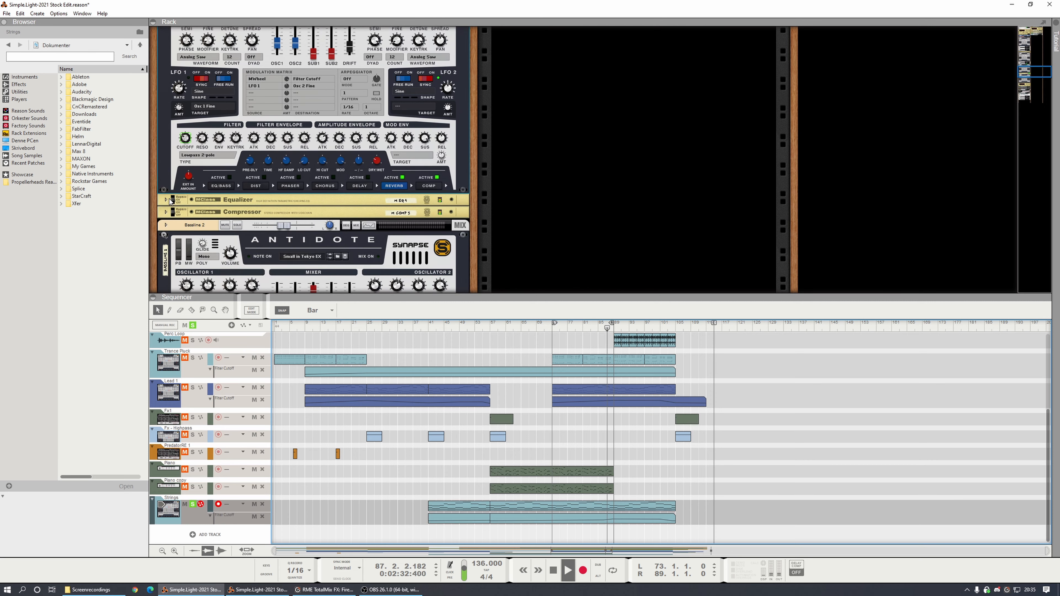
click(169, 200)
click(169, 254)
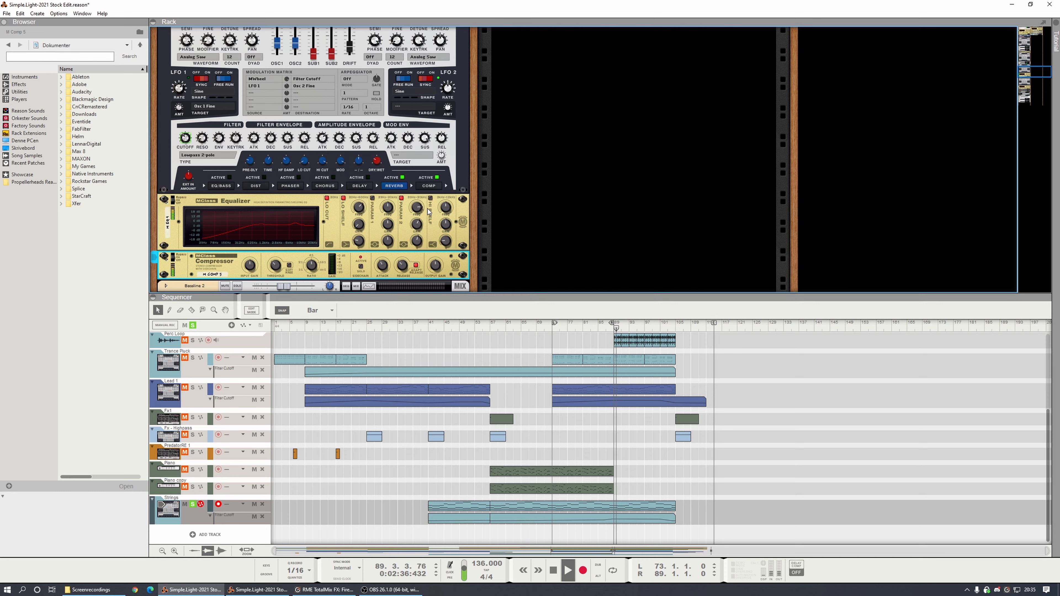
key(space)
drag(603, 333, 587, 331)
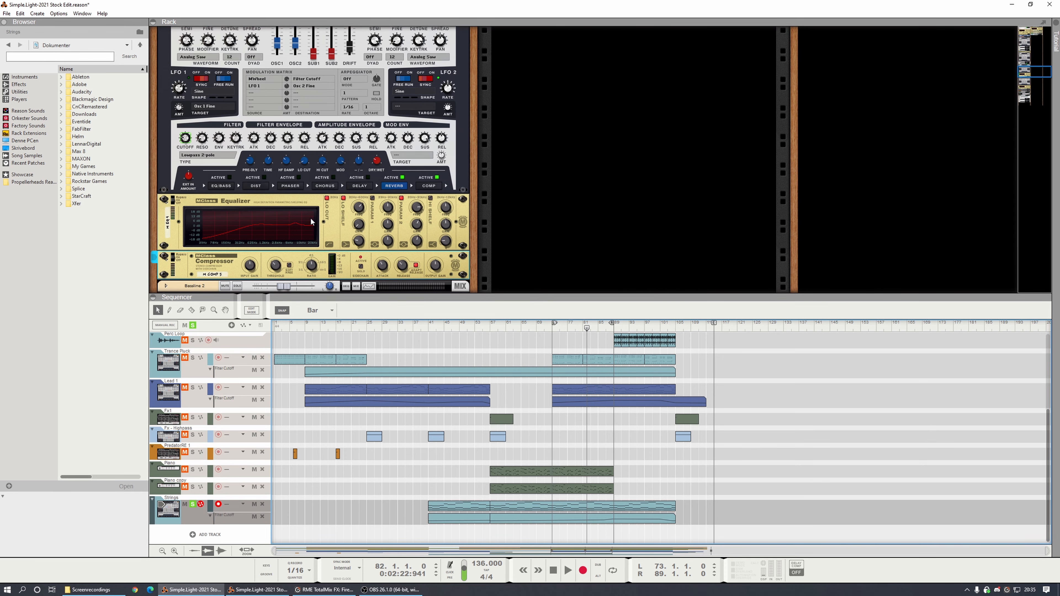
scroll(311, 221, down, 3)
drag(587, 331, 552, 332)
key(space)
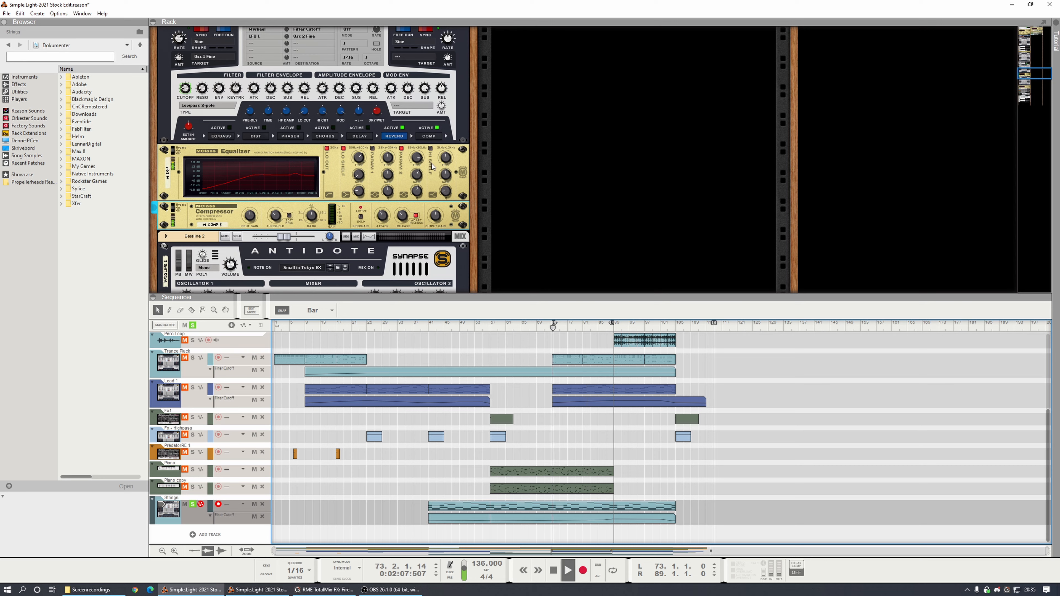
Step: Try different Hi Shelf gains on the Strings equalizer during playback, raising it to about 15 dB
click(433, 161)
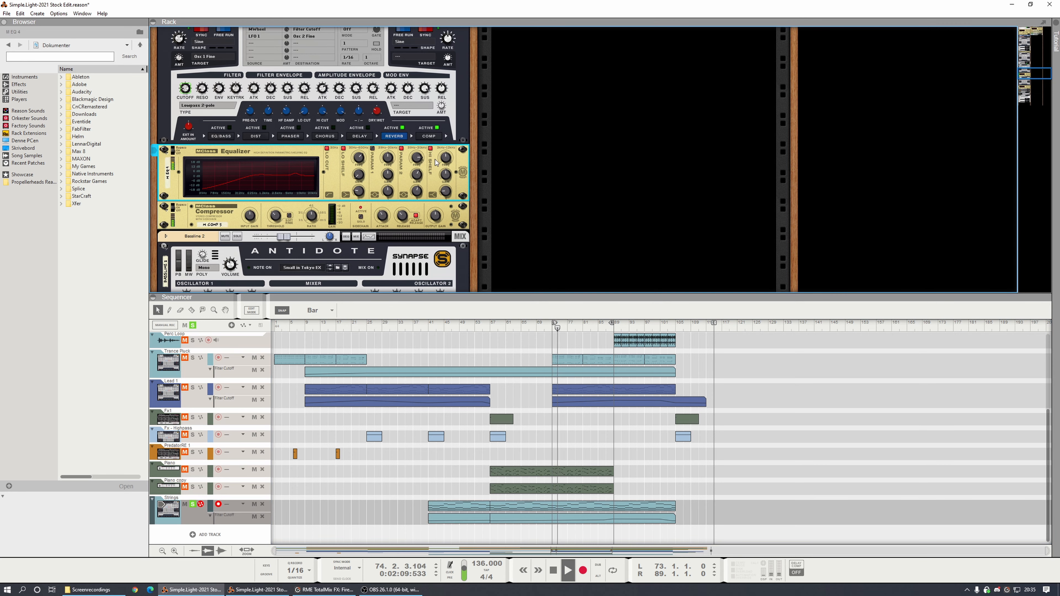
mouse_move(447, 176)
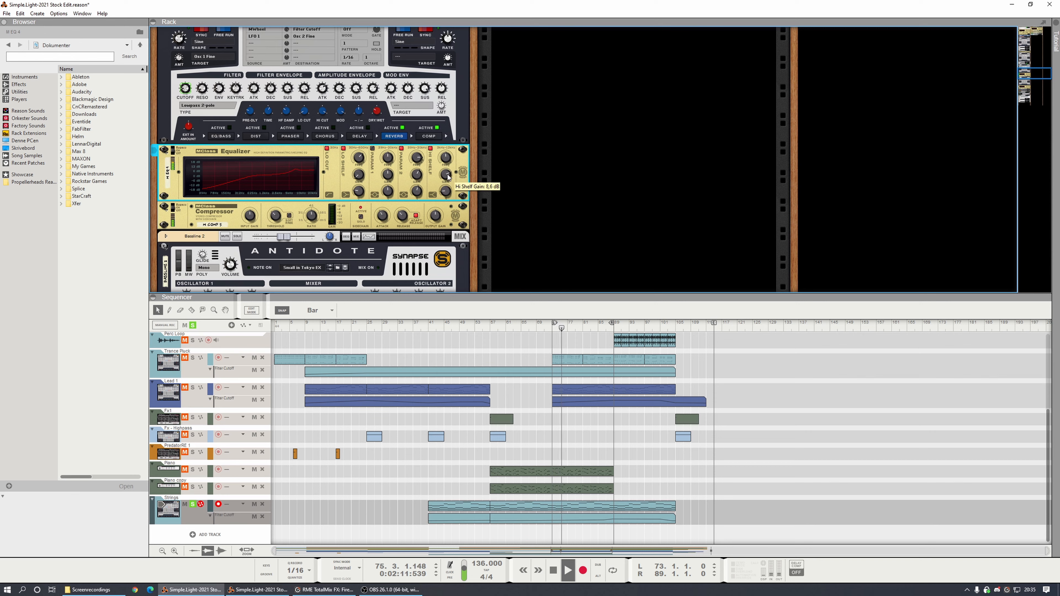
scroll(446, 174, down, 1)
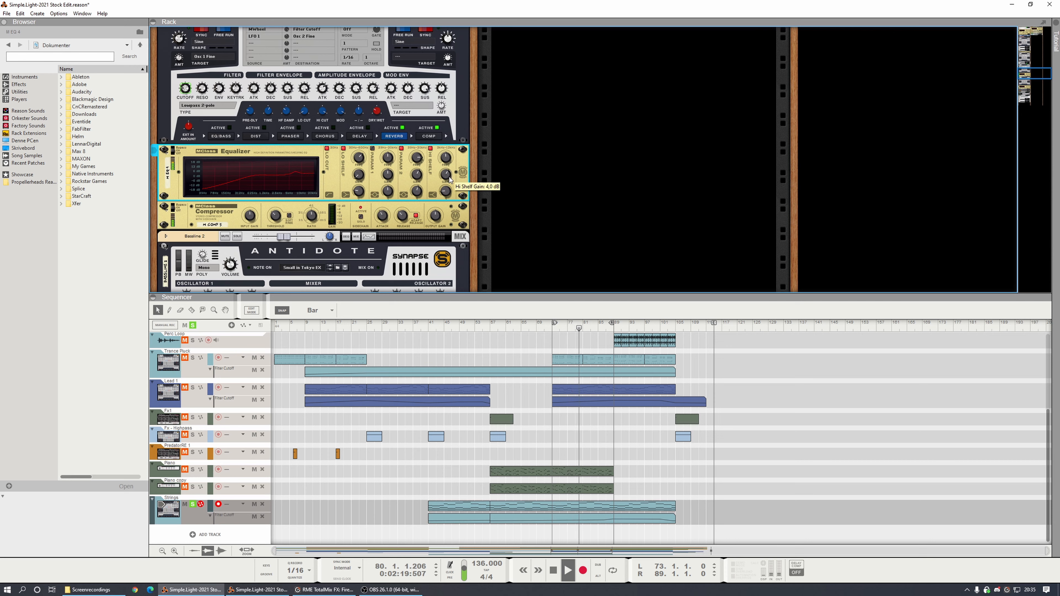
drag(451, 179, 451, 173)
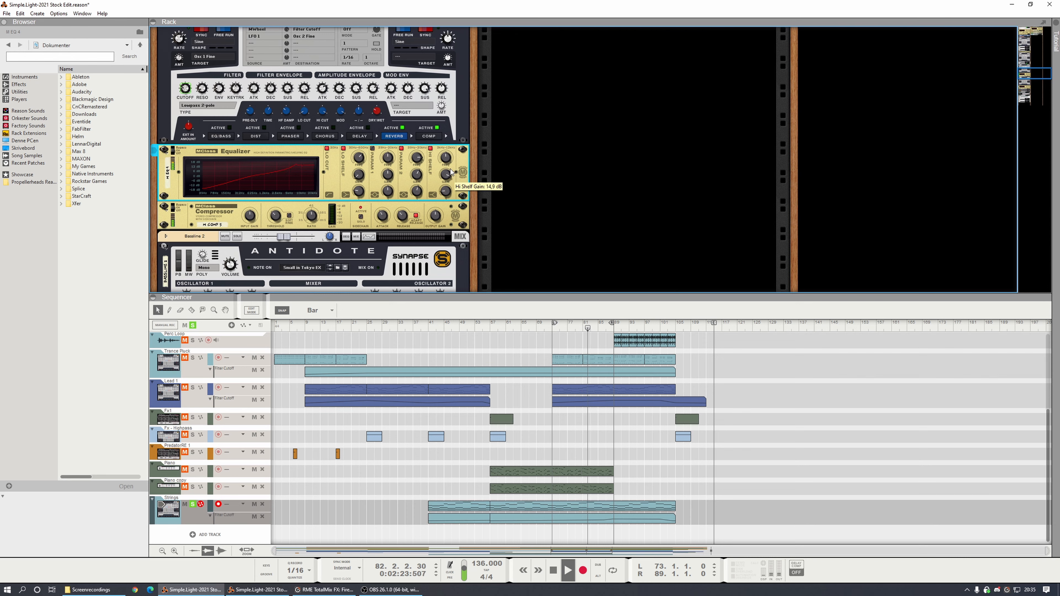
Step: Raise the strings equalizer's Hi Shelf gain to 16.6 dB and adjust the compressor's threshold, replaying from bar 73
drag(450, 169, 445, 177)
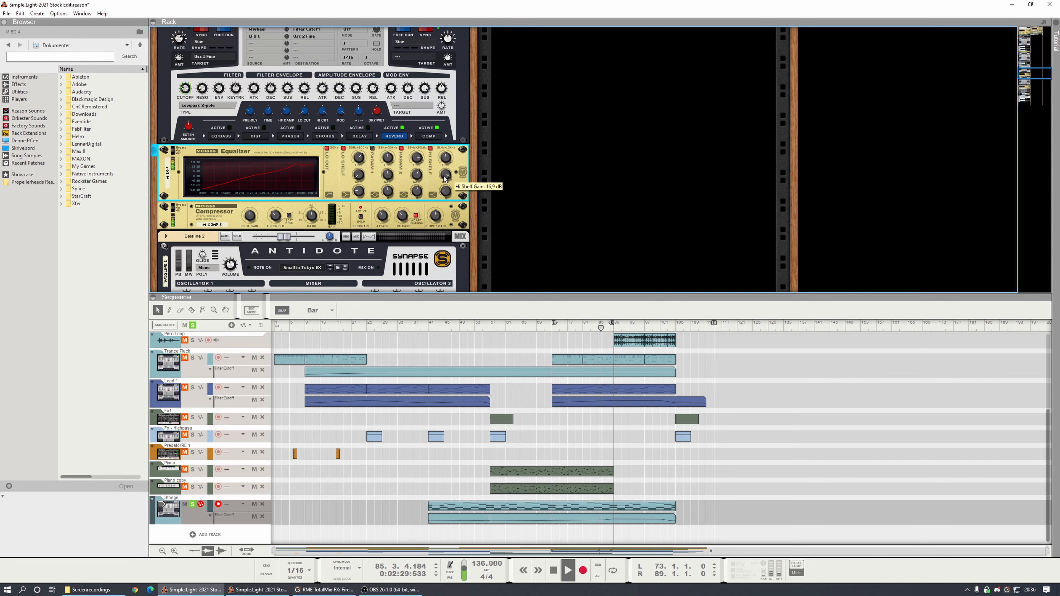
drag(275, 221, 297, 208)
key(space)
click(553, 327)
key(space)
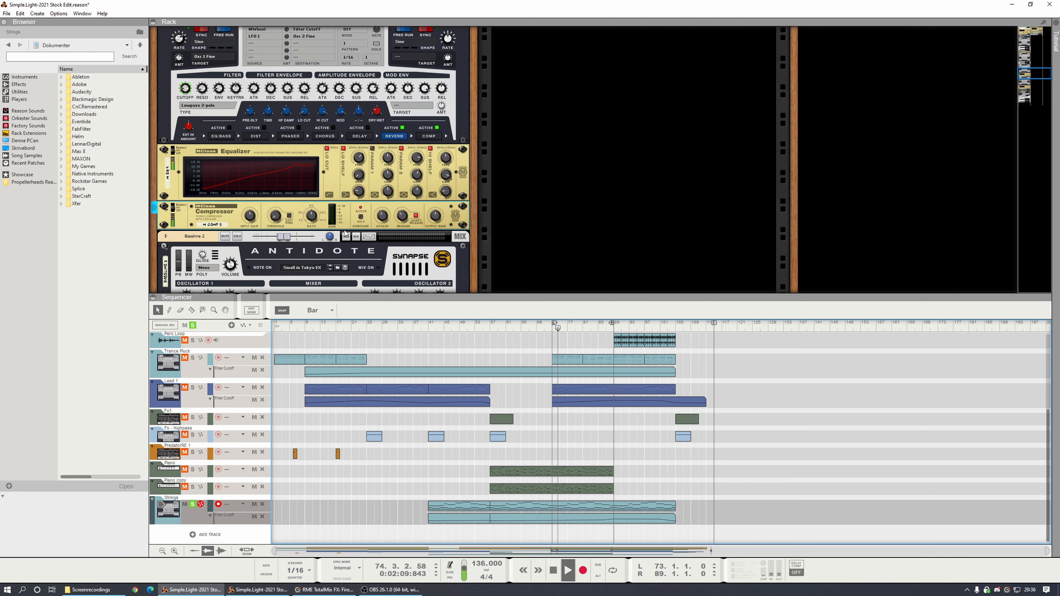
Step: Stop playback and delete the MClass Compressor beneath the strings equalizer
key(space)
click(230, 214)
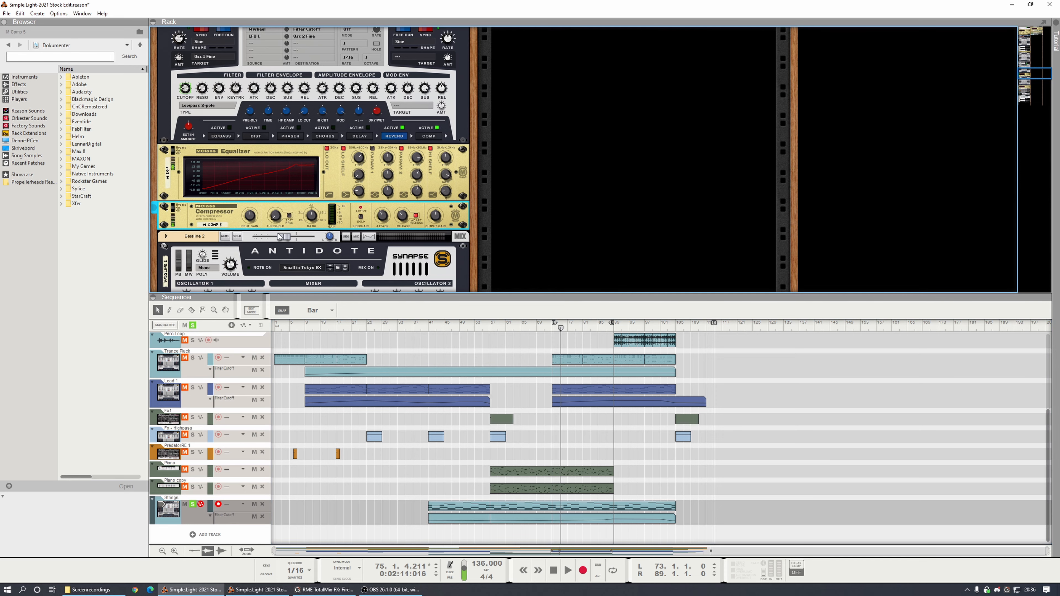
key(Delete)
key(Return)
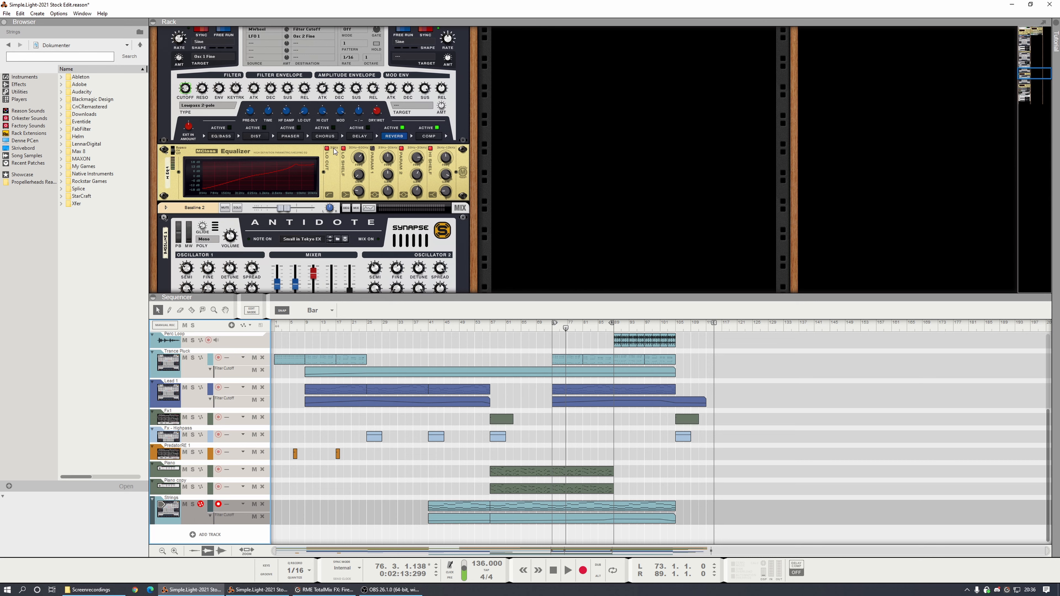
Step: Enable the strings equalizer's Param 1 band with a gain of -4.9 dB and play from bar 73
click(360, 194)
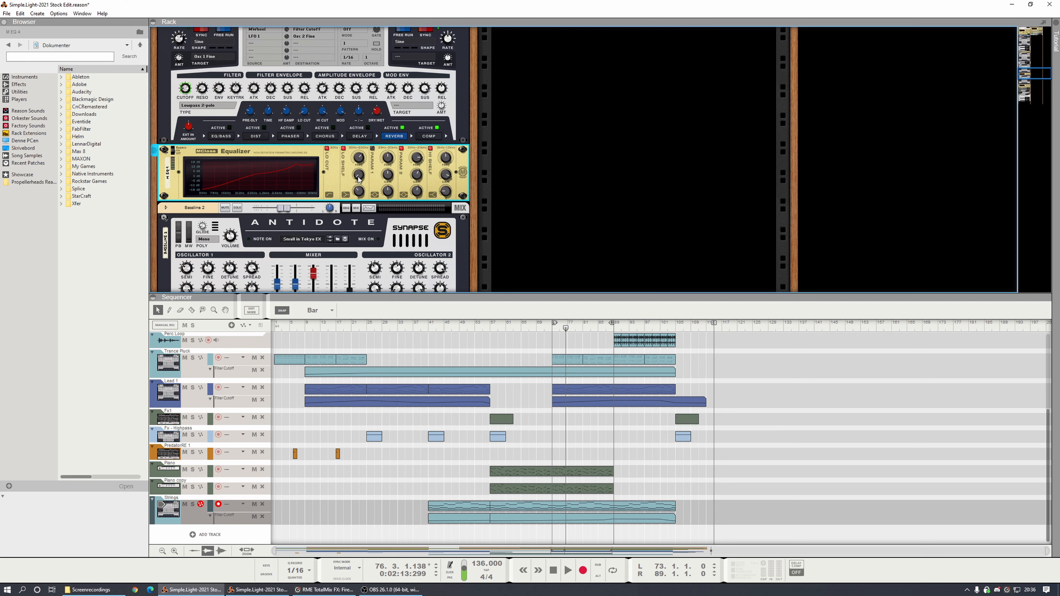
click(372, 148)
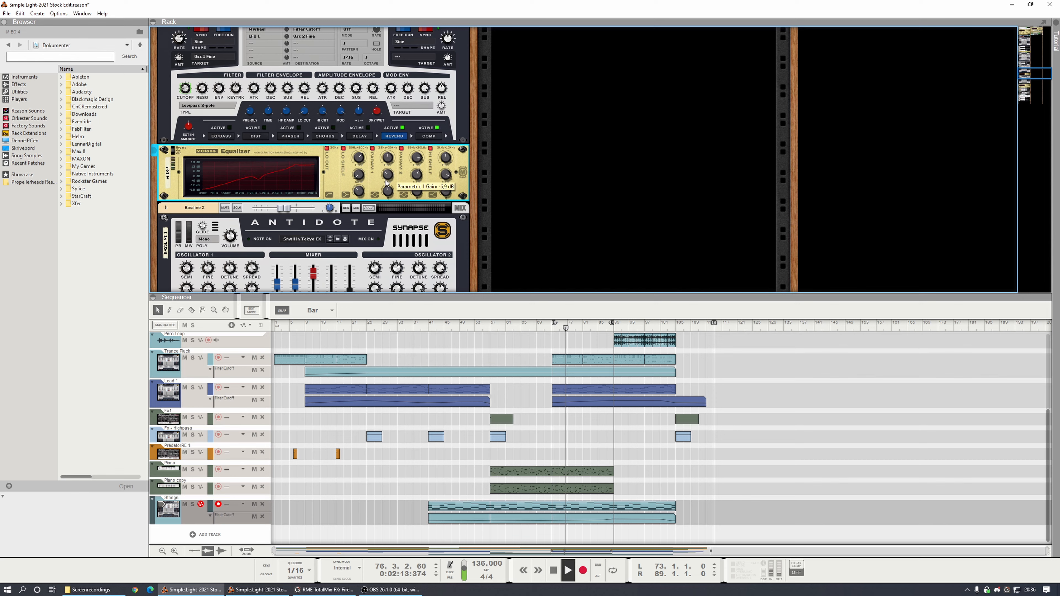
click(556, 333)
key(space)
Step: Compare the Strings track soloed and in the full mix around bar 73
click(192, 504)
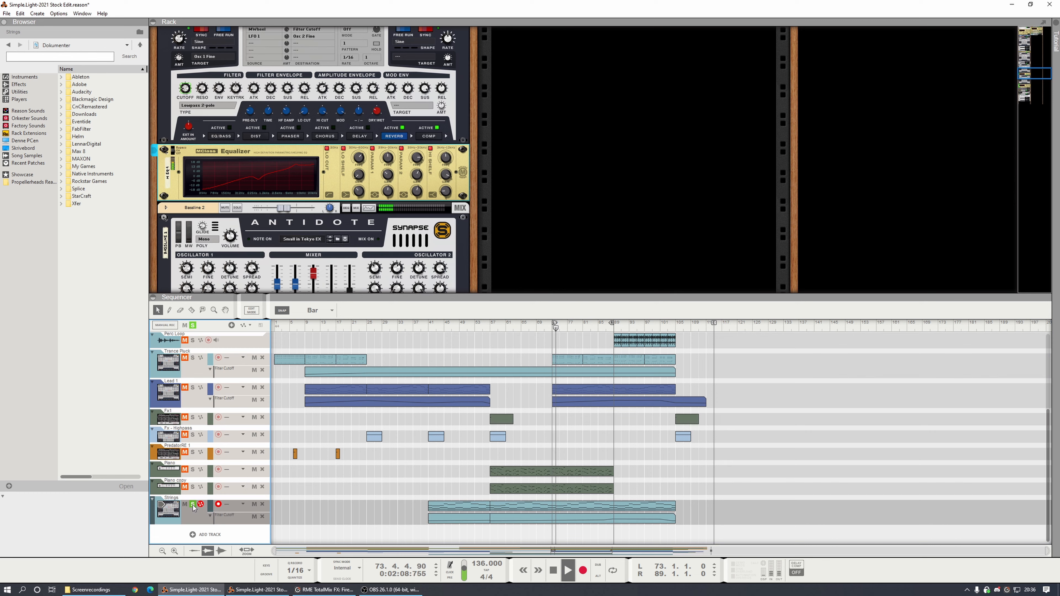
key(space)
click(193, 505)
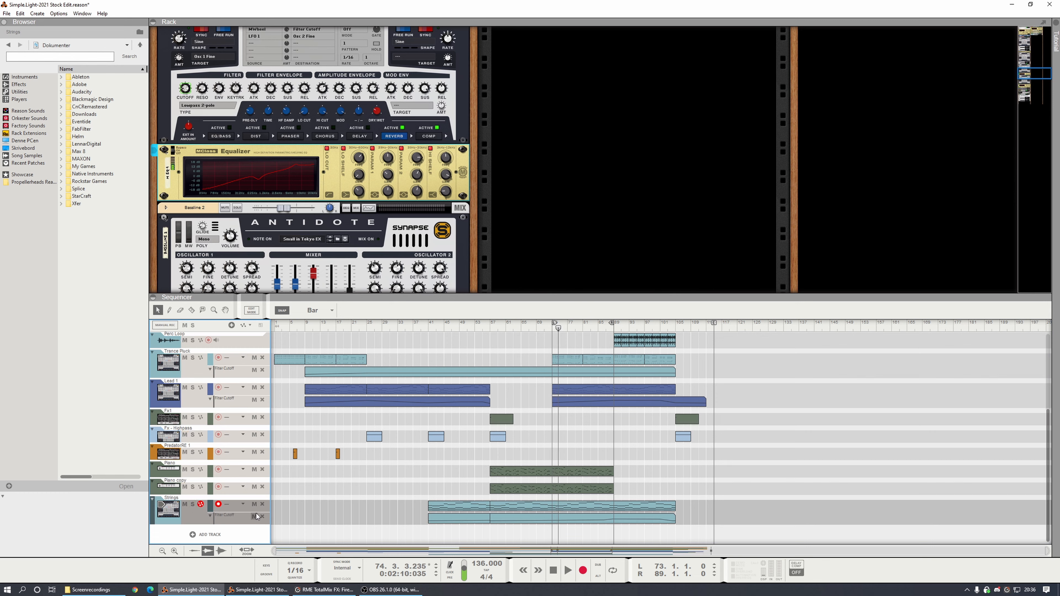
key(space)
key(space)
key(space)
Step: Audition the full arrangement from bars 81 and 89 and bring up the Lead 1 track's devices
drag(555, 297, 556, 287)
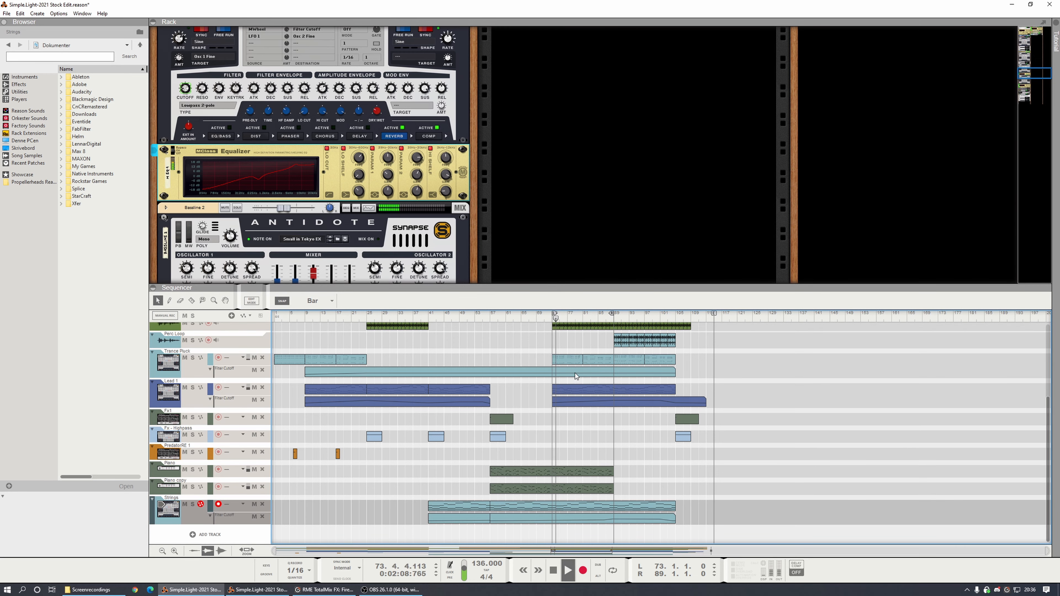
scroll(579, 384, up, 4)
click(578, 318)
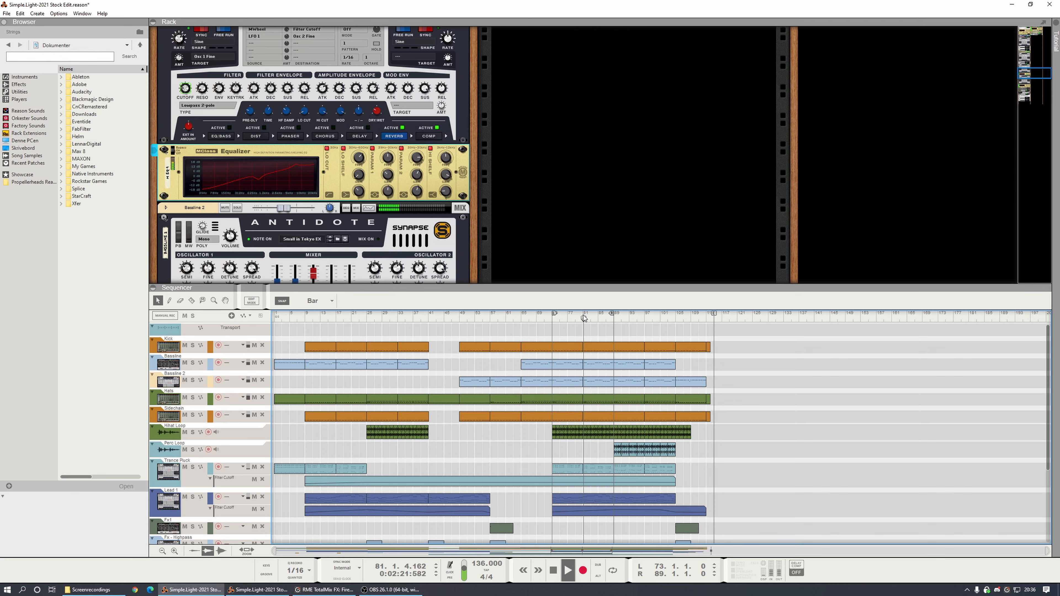
click(610, 319)
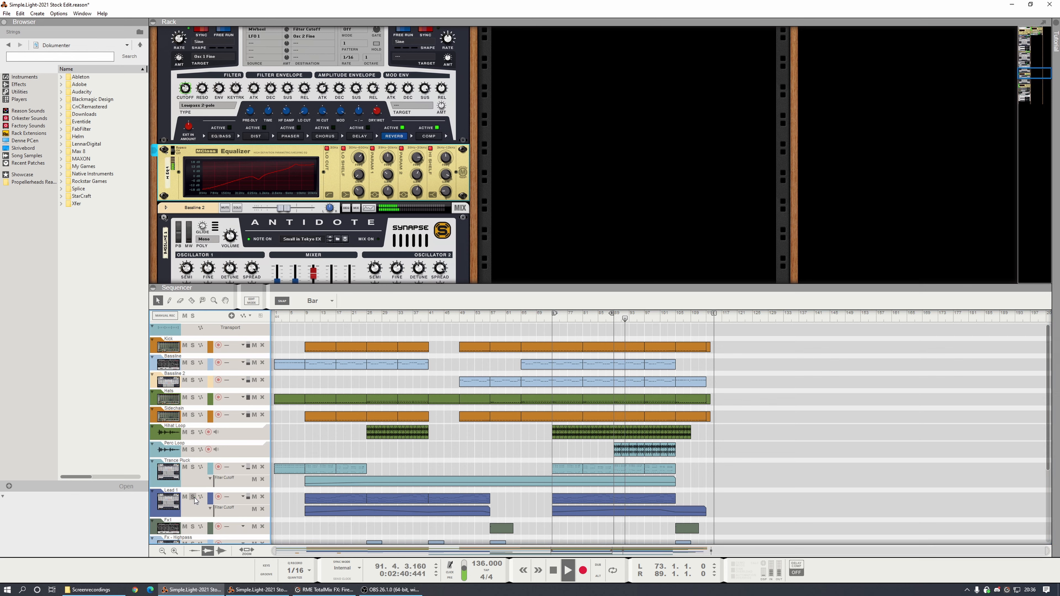
scroll(195, 495, down, 3)
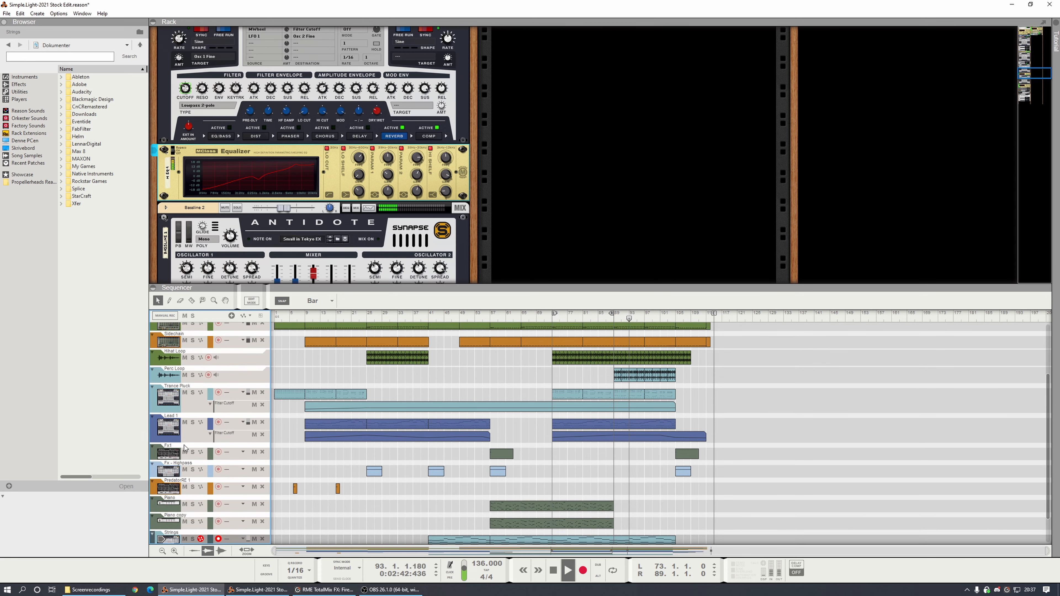
click(194, 422)
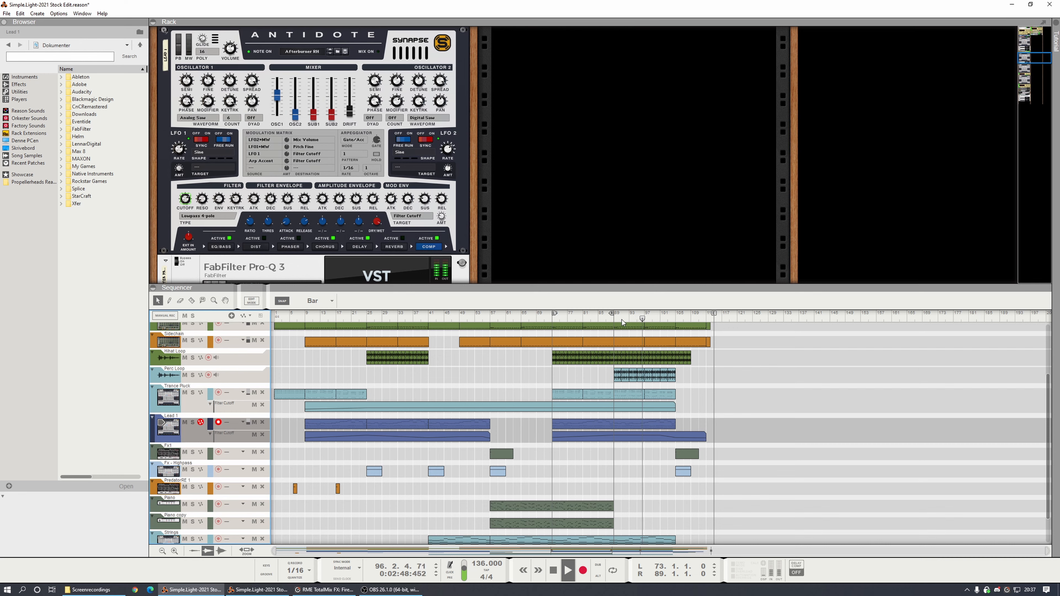
key(space)
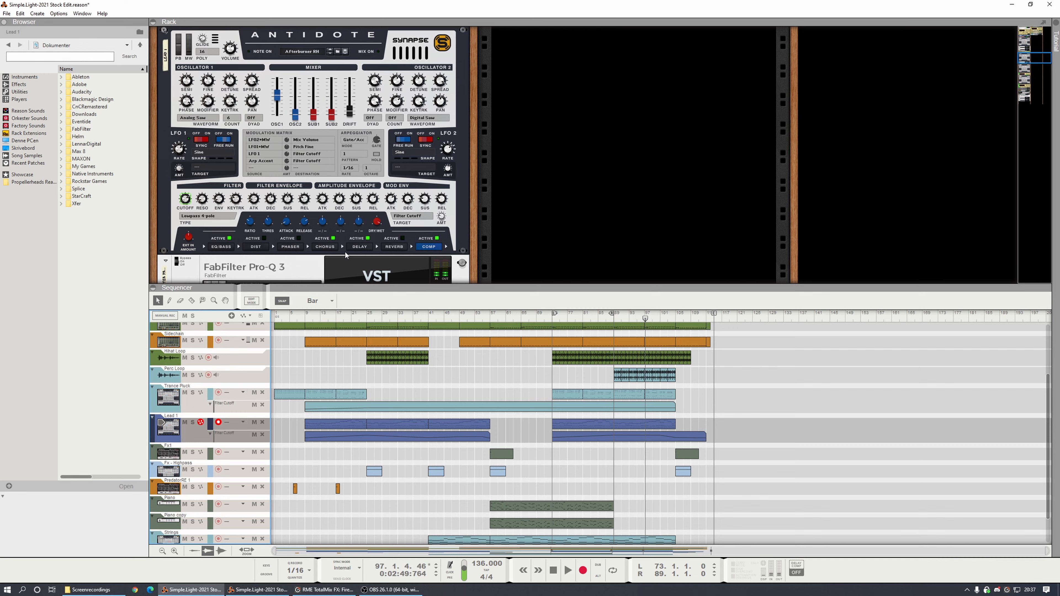
Step: Set the strings equalizer's Hi Shelf gain to 11.1 dB while playing the mix from bar 89
click(161, 540)
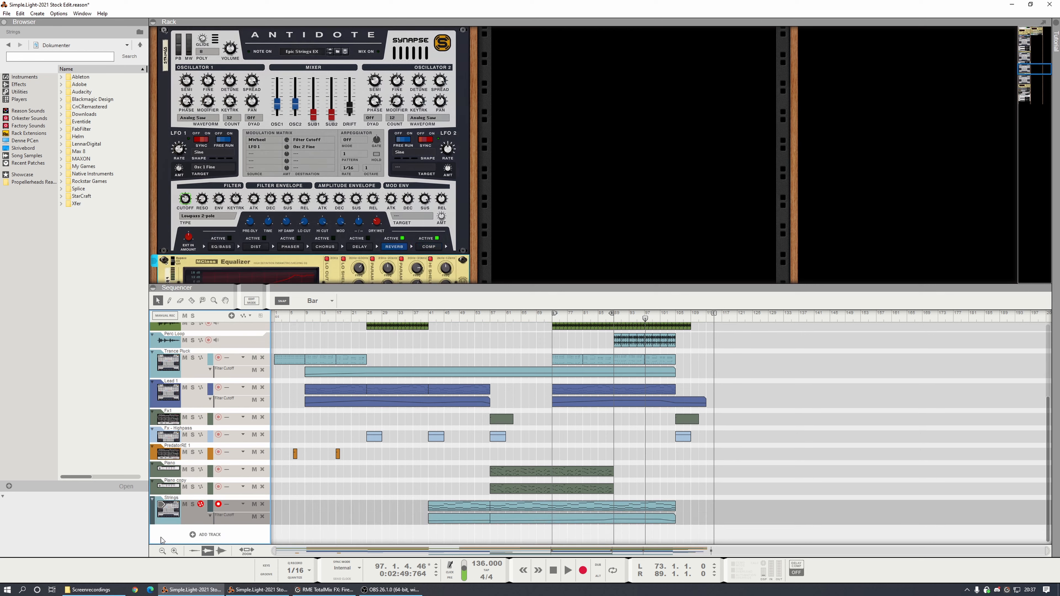
key(space)
scroll(550, 250, down, 2)
key(space)
click(613, 318)
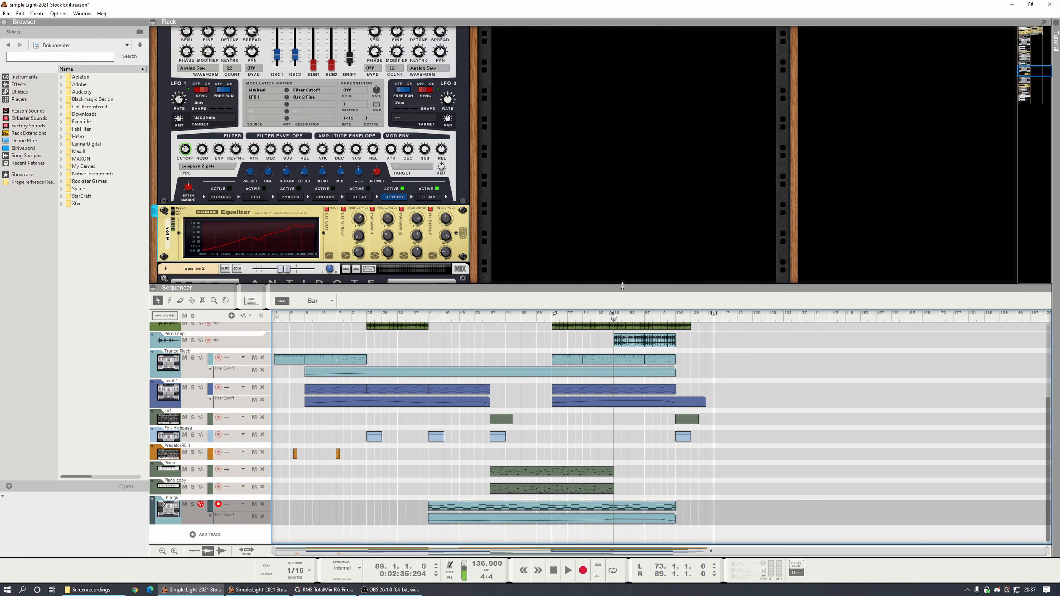
drag(622, 287, 620, 299)
drag(574, 332, 612, 331)
key(space)
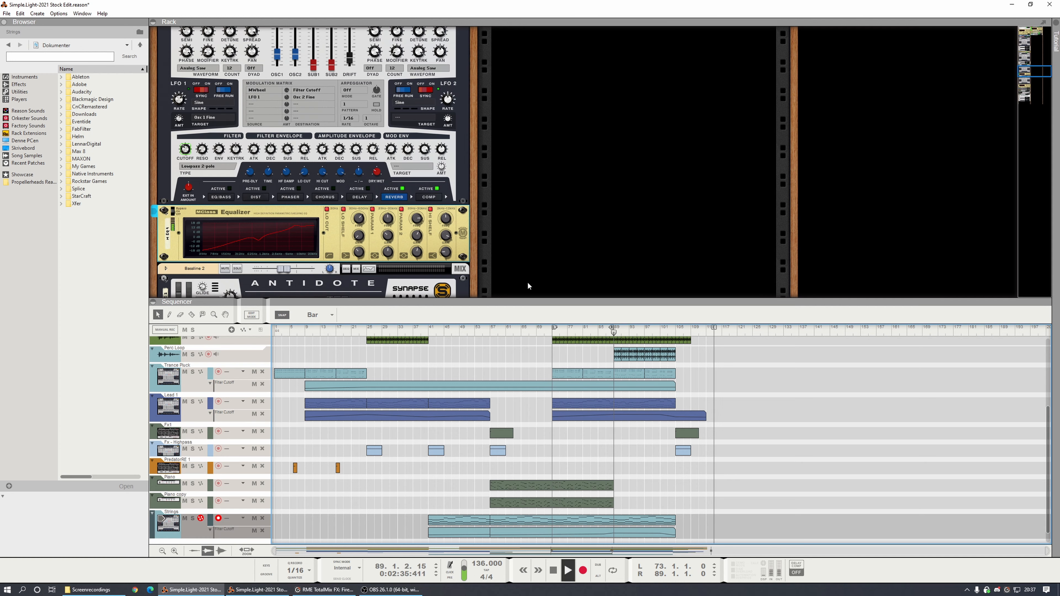
click(446, 242)
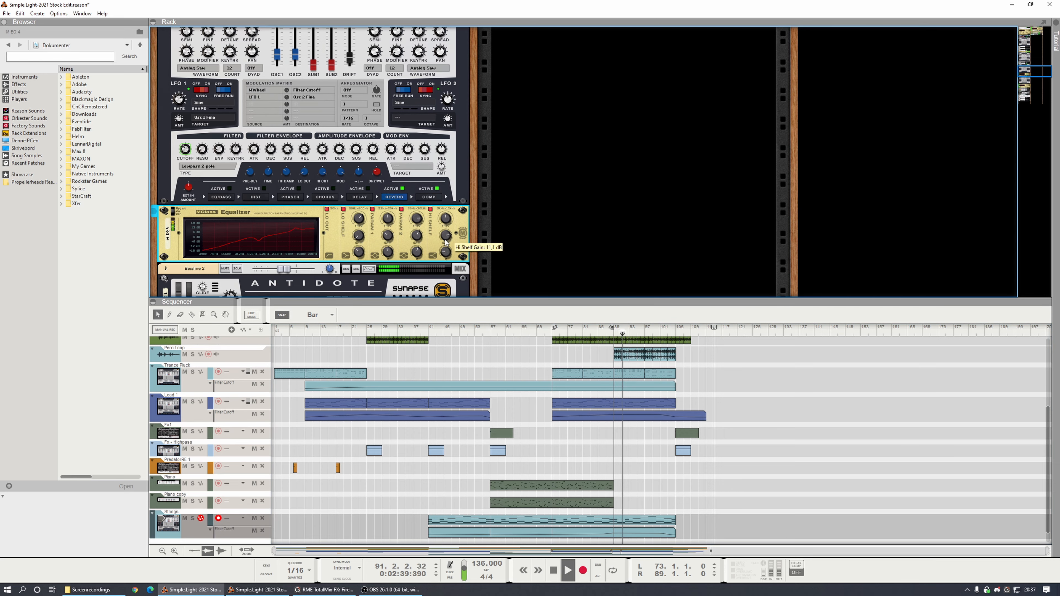
scroll(446, 243, down, 3)
key(space)
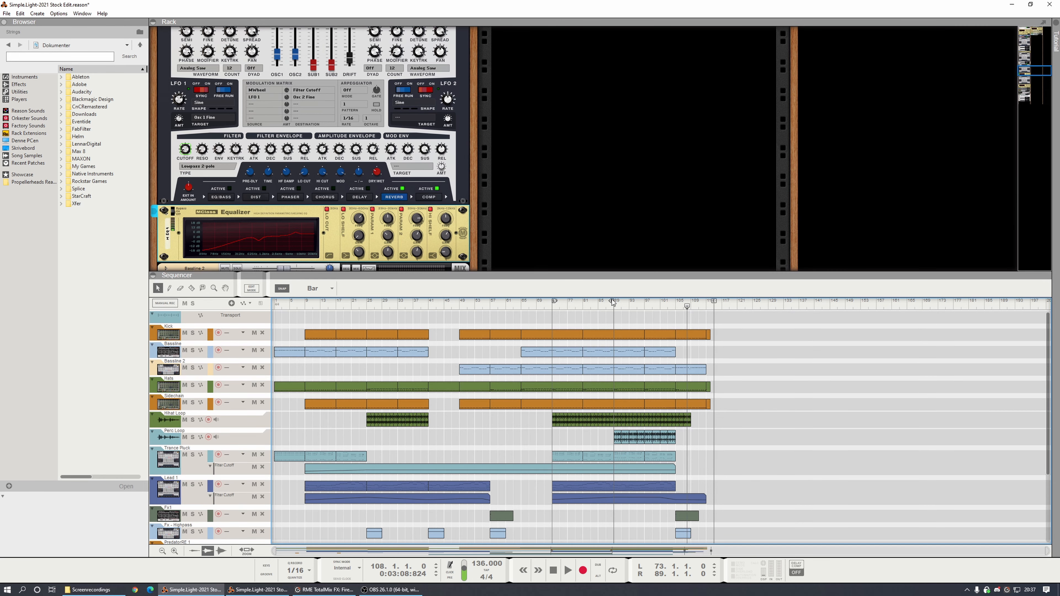
Step: Move the right loop locator to bar 105 and unfold the Hats and Hihat Loop channels in the rack
drag(612, 302, 674, 303)
click(159, 422)
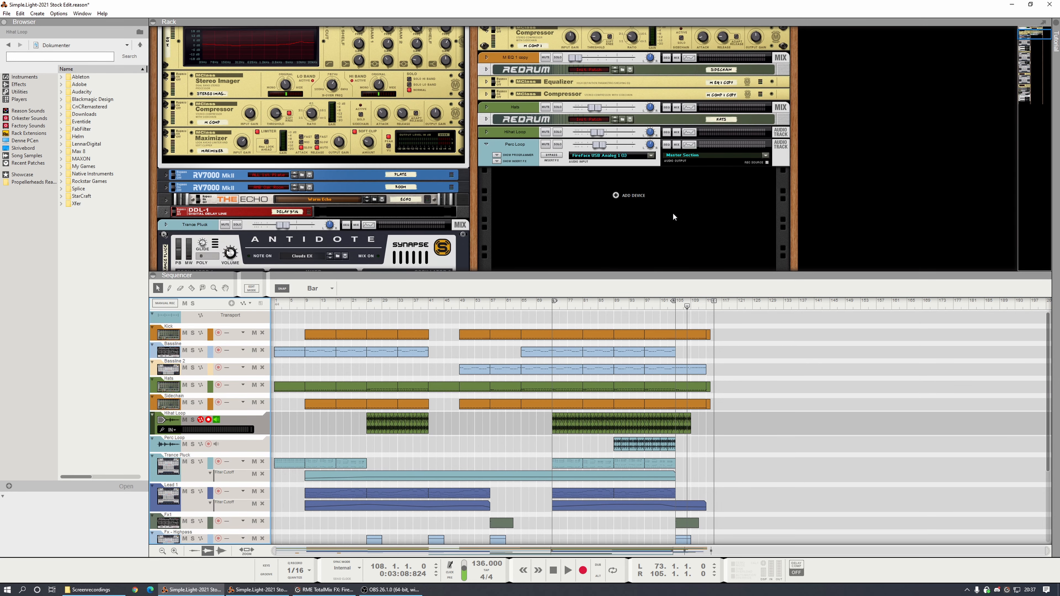
click(486, 132)
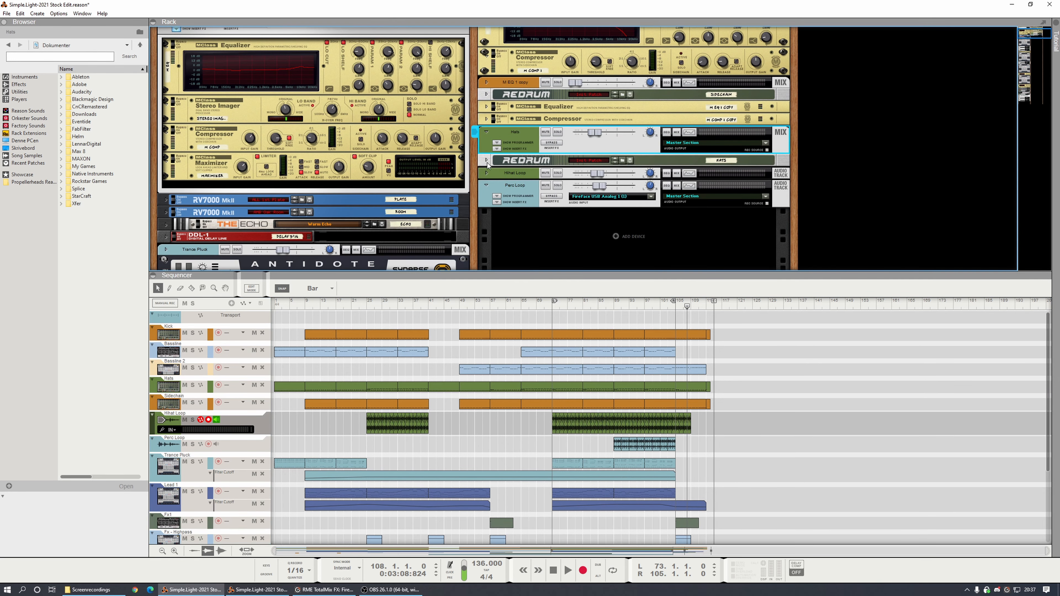
click(488, 185)
click(487, 172)
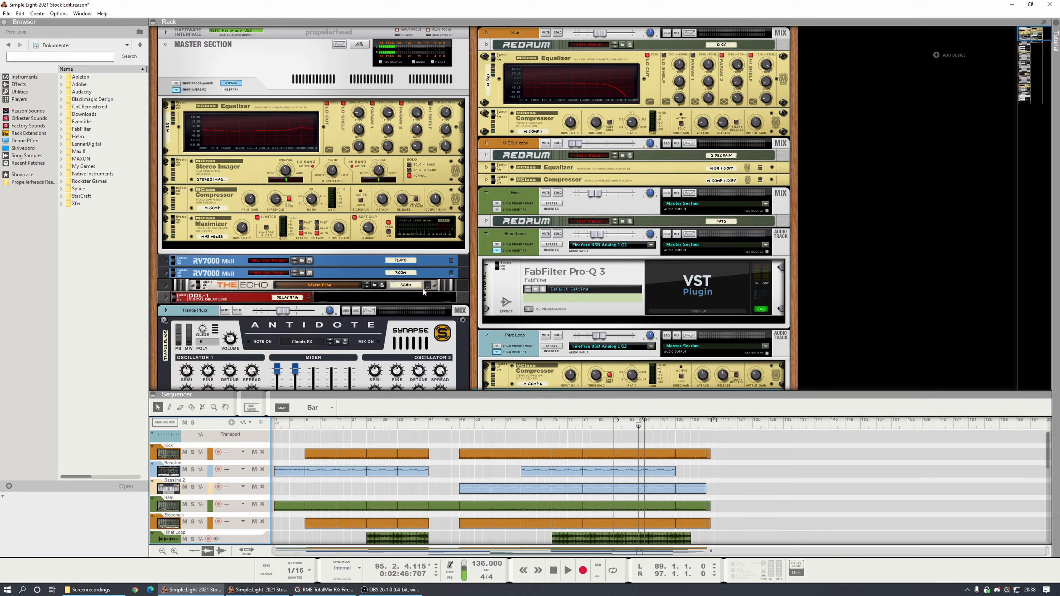
Step: Look through the rack from the master section down to the Lead 1 synth, enlarging the sequencer area
scroll(423, 289, down, 10)
scroll(395, 309, down, 10)
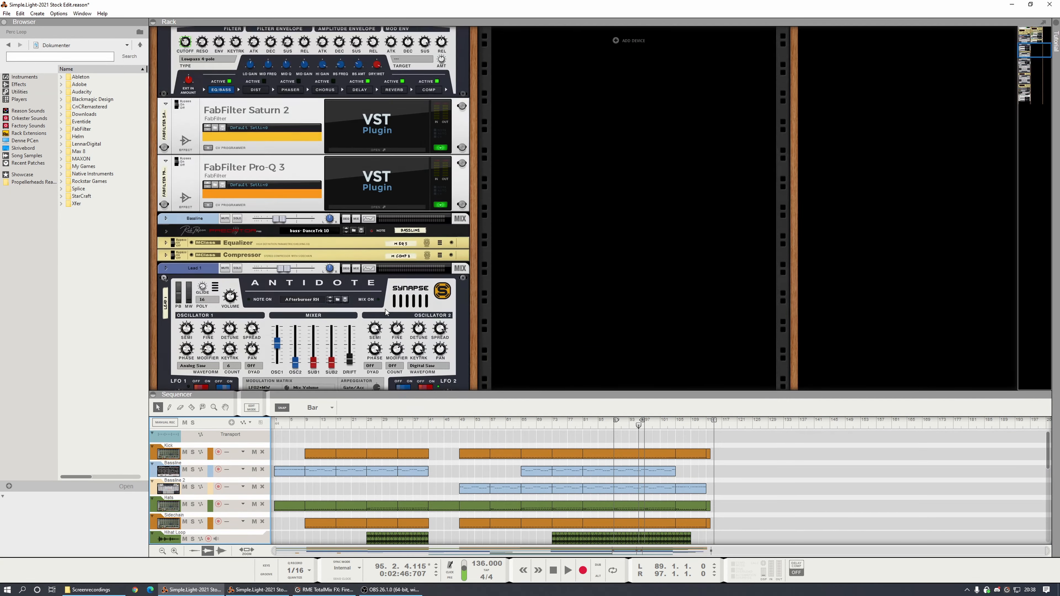
scroll(388, 309, up, 8)
scroll(393, 308, up, 4)
scroll(515, 360, down, 5)
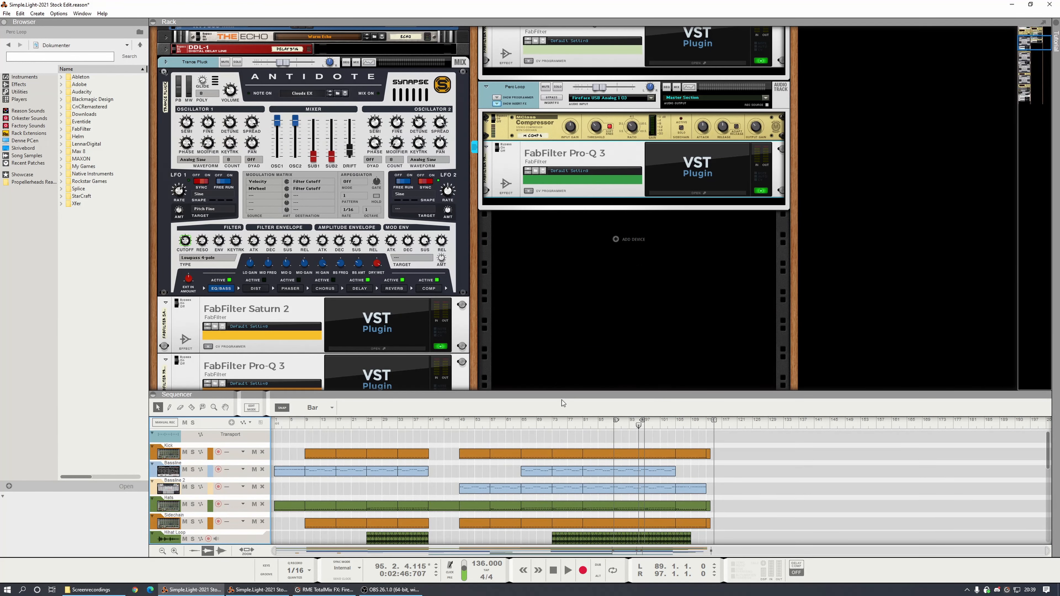
drag(561, 399, 459, 255)
scroll(429, 191, up, 5)
scroll(422, 189, down, 10)
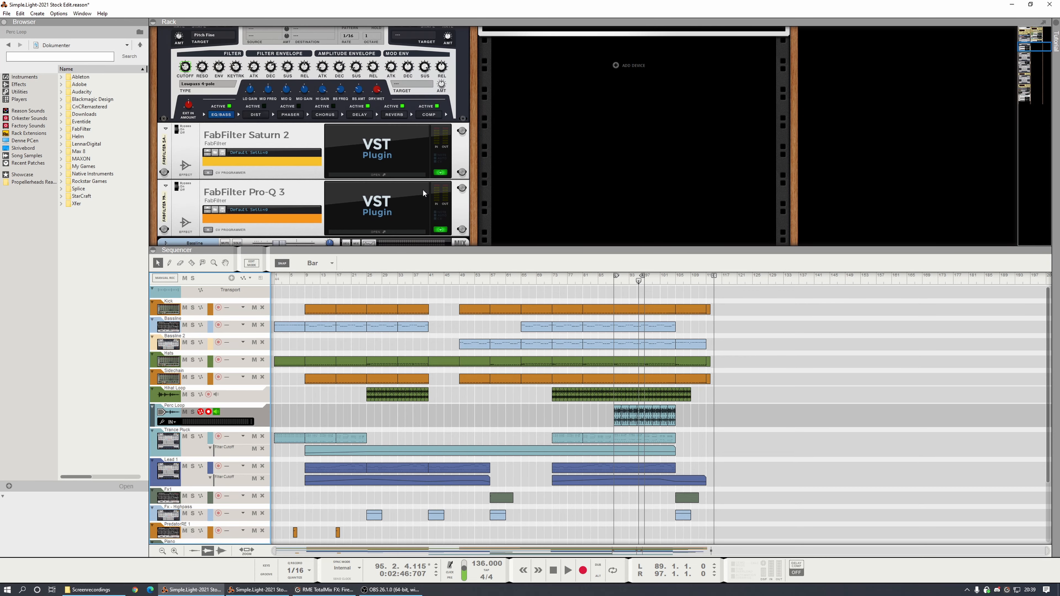
scroll(288, 163, up, 4)
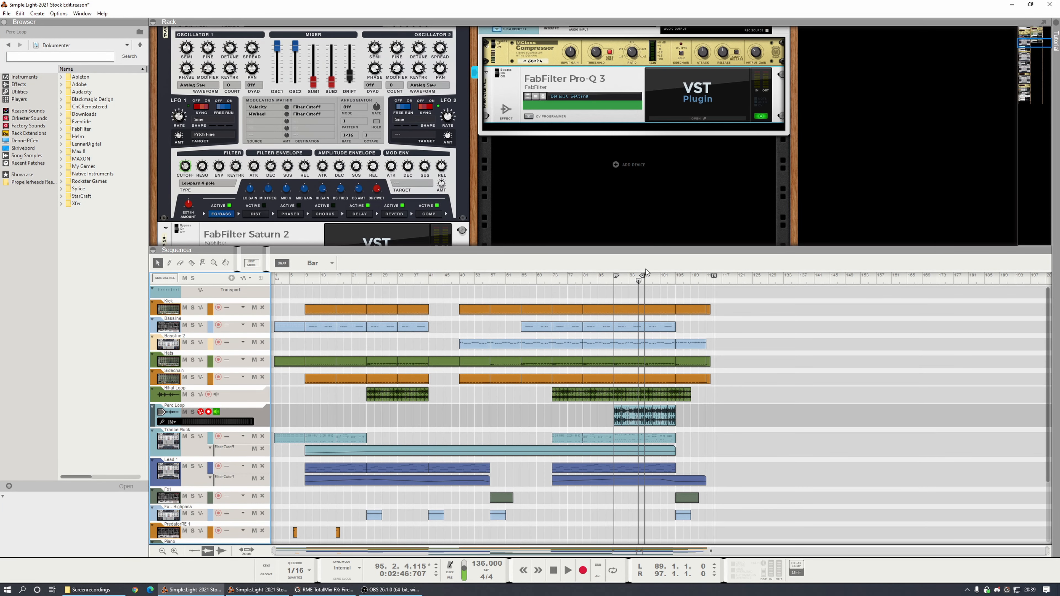
Step: Solo the Trance Pluck track and play it from bar 89, bringing its effect plugins into view
click(614, 287)
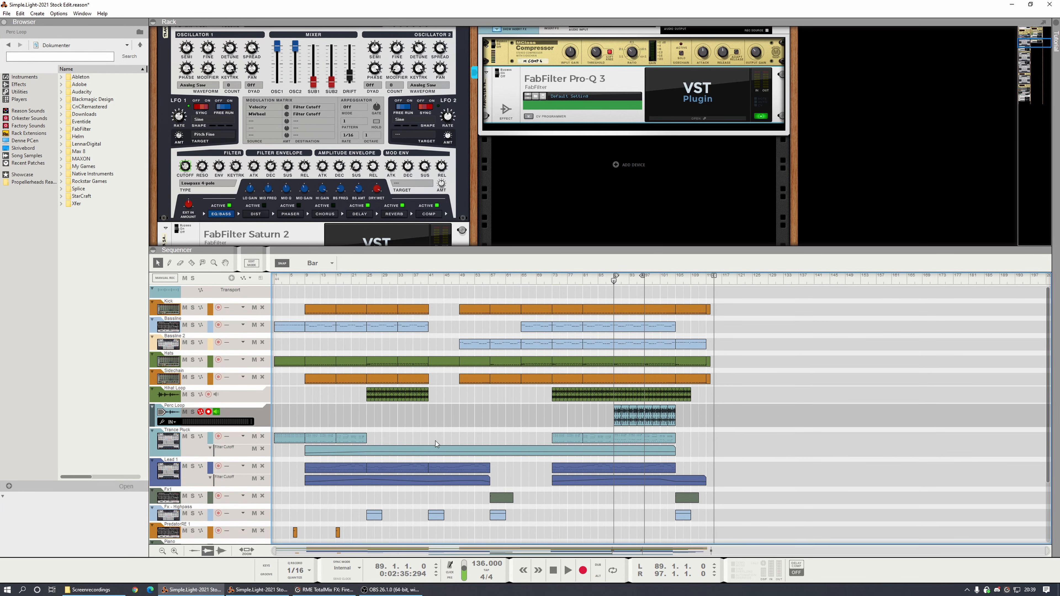
click(182, 448)
click(192, 429)
key(space)
scroll(343, 187, down, 5)
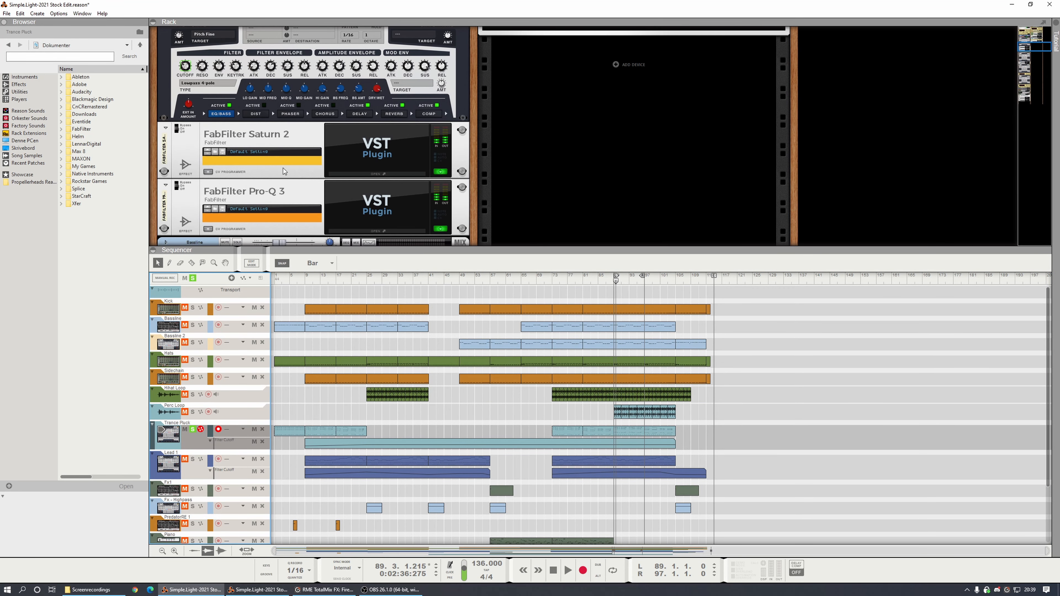
scroll(283, 191, down, 2)
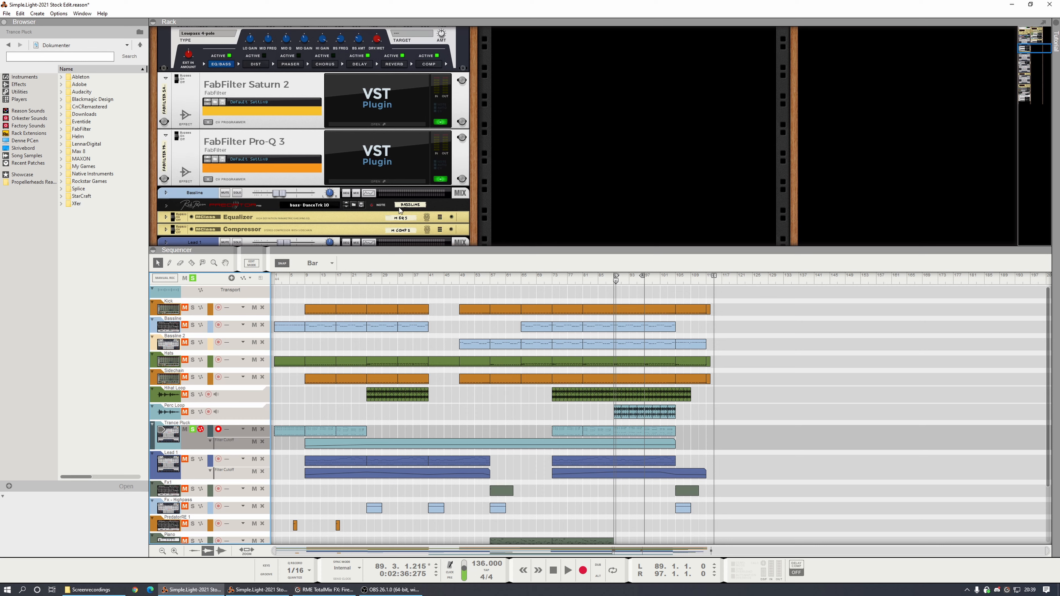
Step: Move the low cut in the Trance Pluck's FabFilter Pro-Q 3 to about 51 Hz and audition it
click(405, 182)
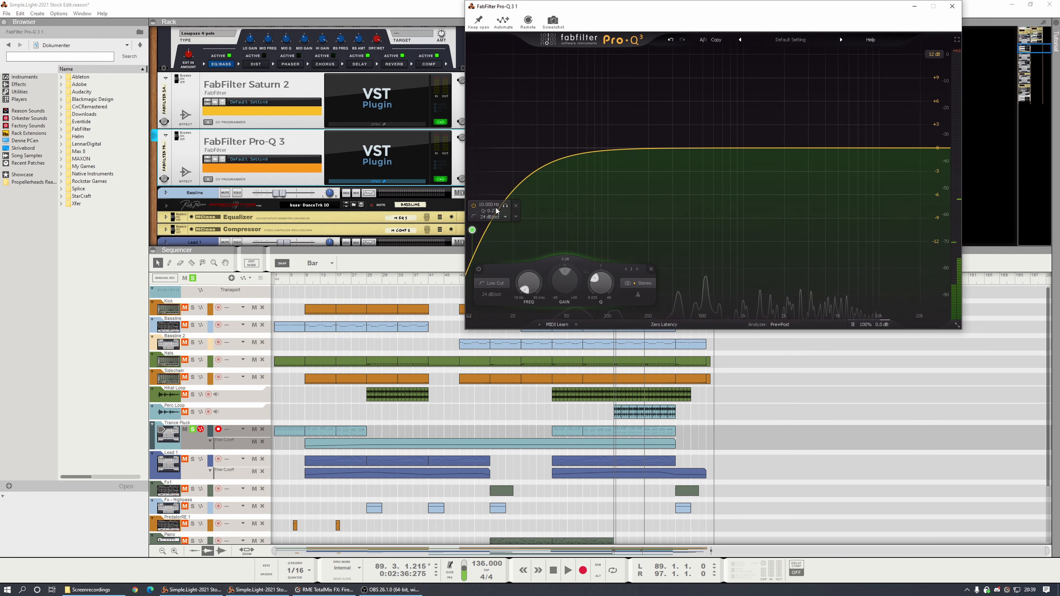
drag(471, 229, 568, 227)
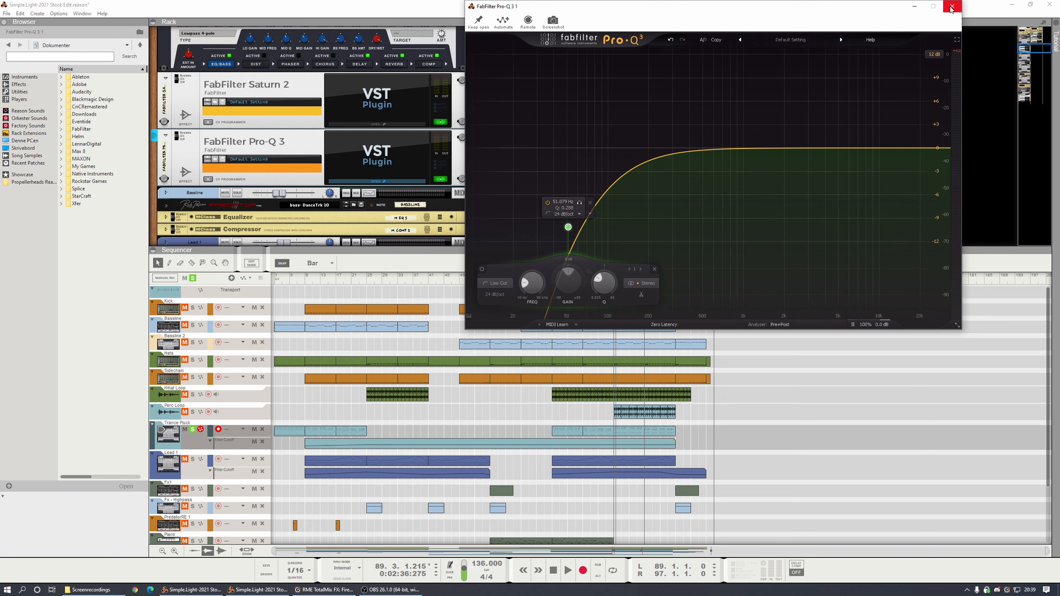
key(space)
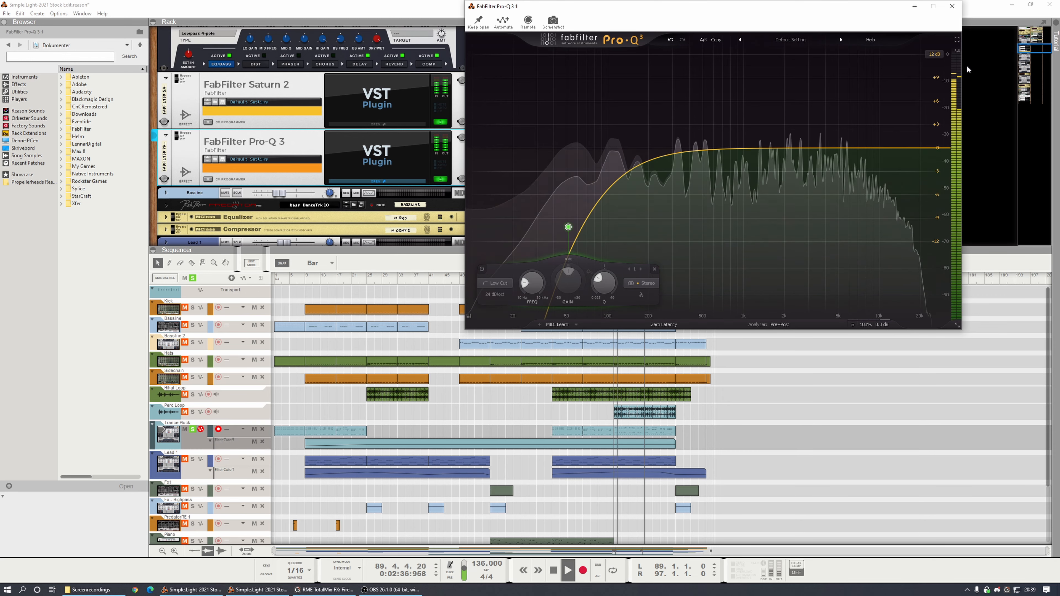
key(space)
Step: Play the soloed Trance Pluck and toggle the bypass switch of its FabFilter Saturn 2
scroll(187, 175, up, 3)
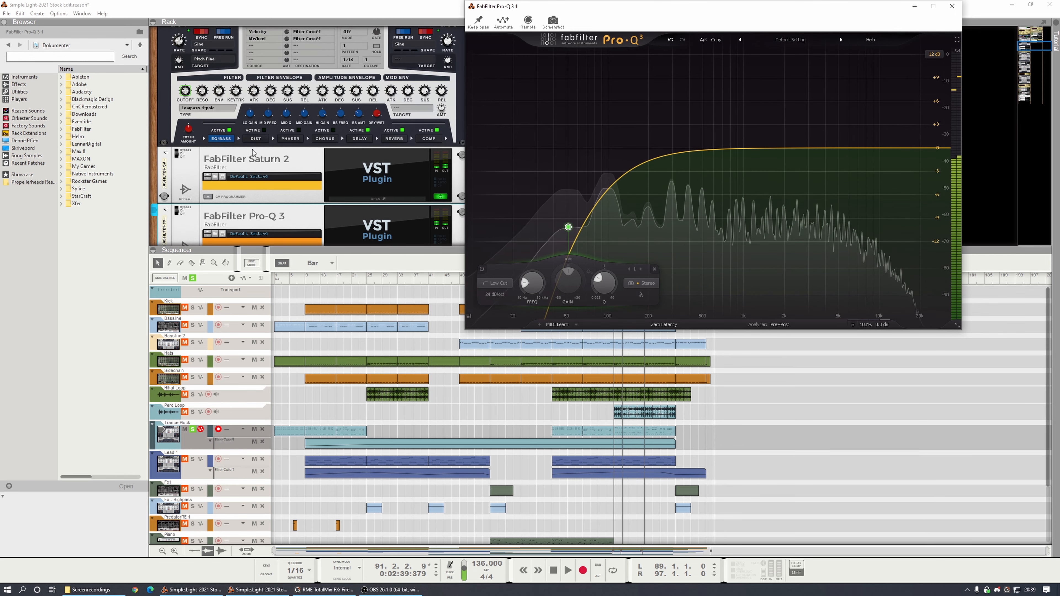
key(space)
key(space)
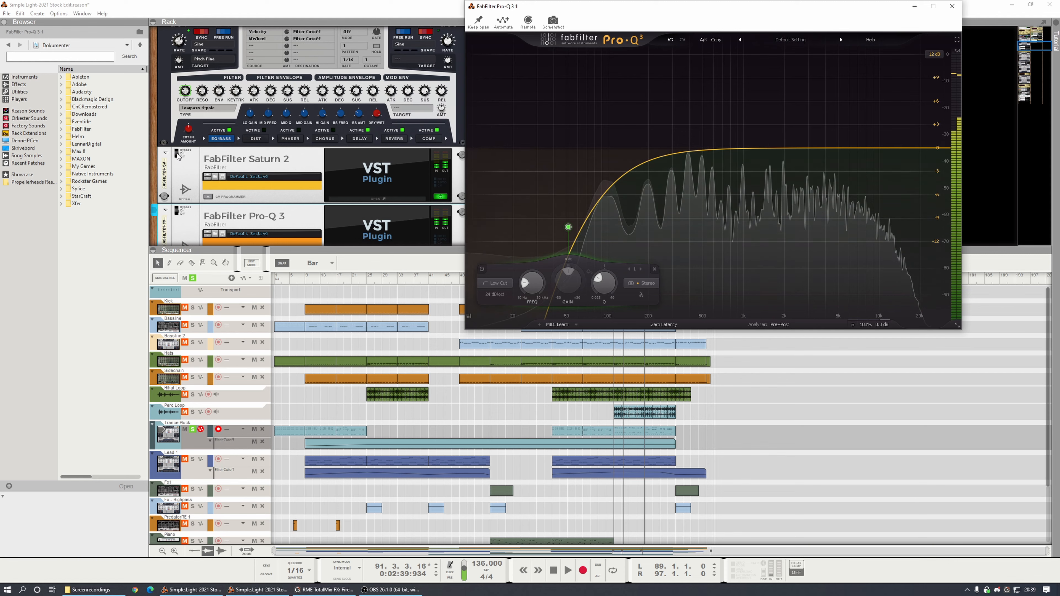
click(180, 151)
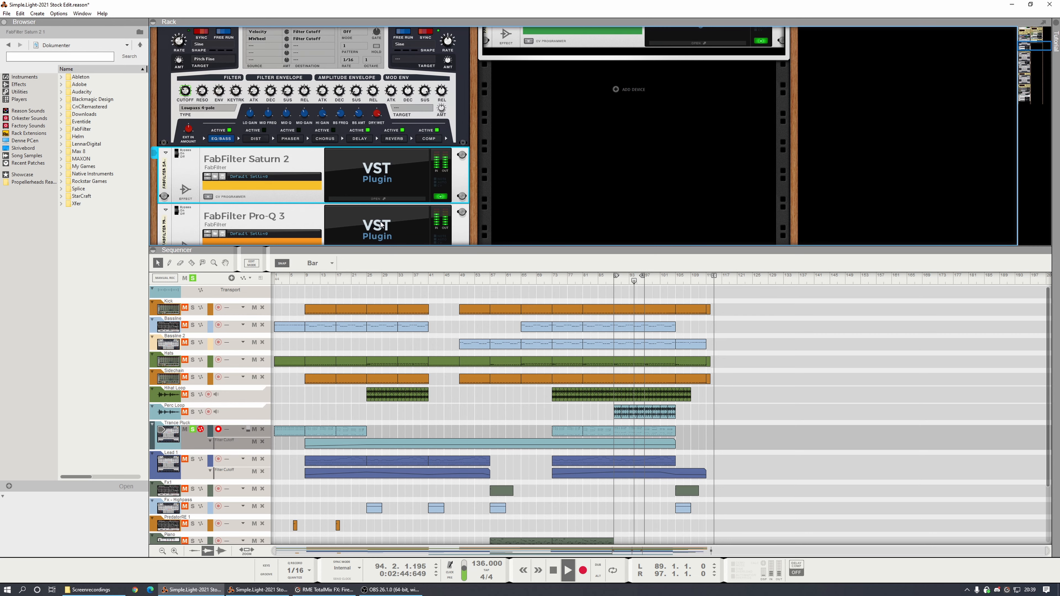
Step: Examine the equalizer curve in the Trance Pluck's FabFilter Pro-Q 3 while the soloed track plays, and close the plugin window
scroll(381, 225, down, 3)
click(397, 182)
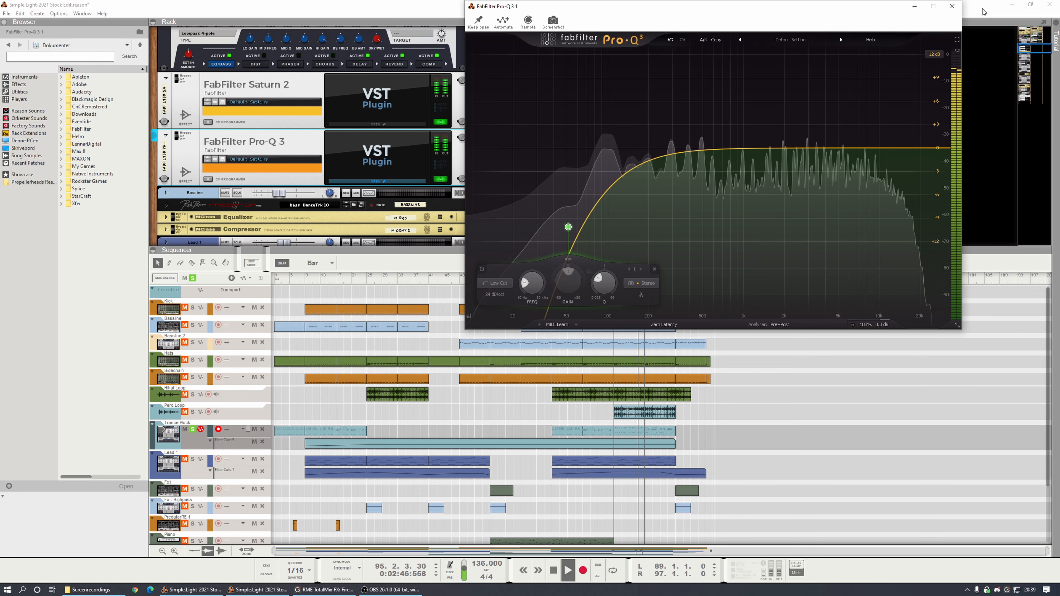
key(alt+F4)
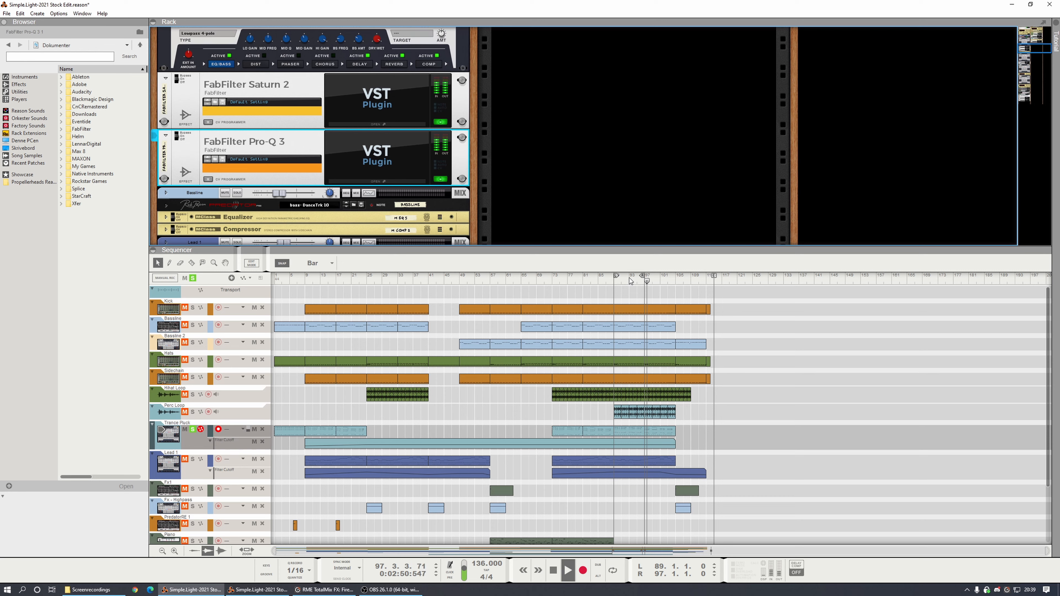
Step: Solo Lead 1 and play it from bar 89, briefly soloing the Trance Pluck alongside it, and clear both solos
click(615, 288)
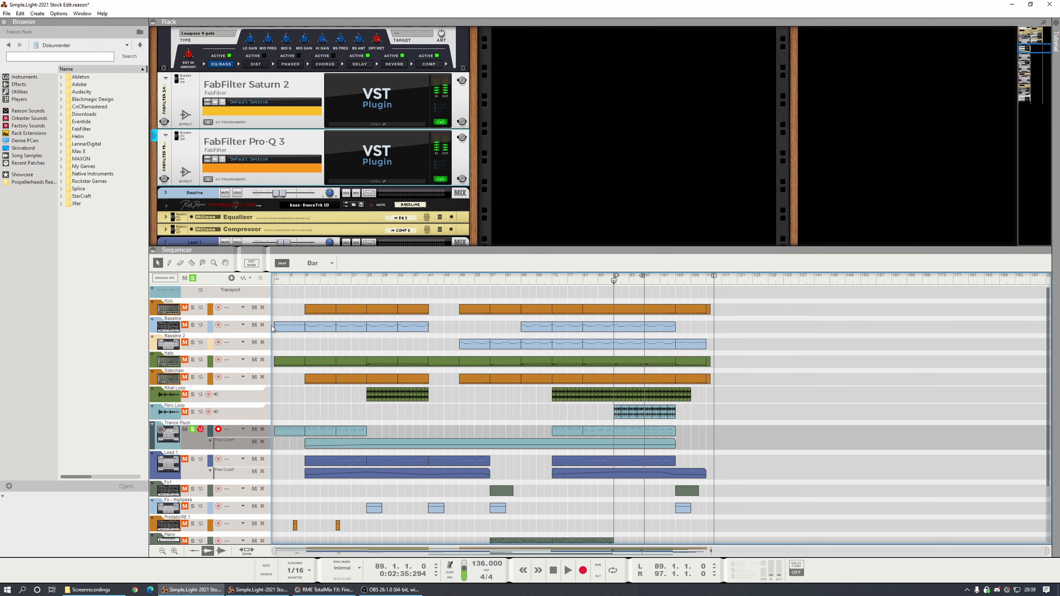
click(190, 472)
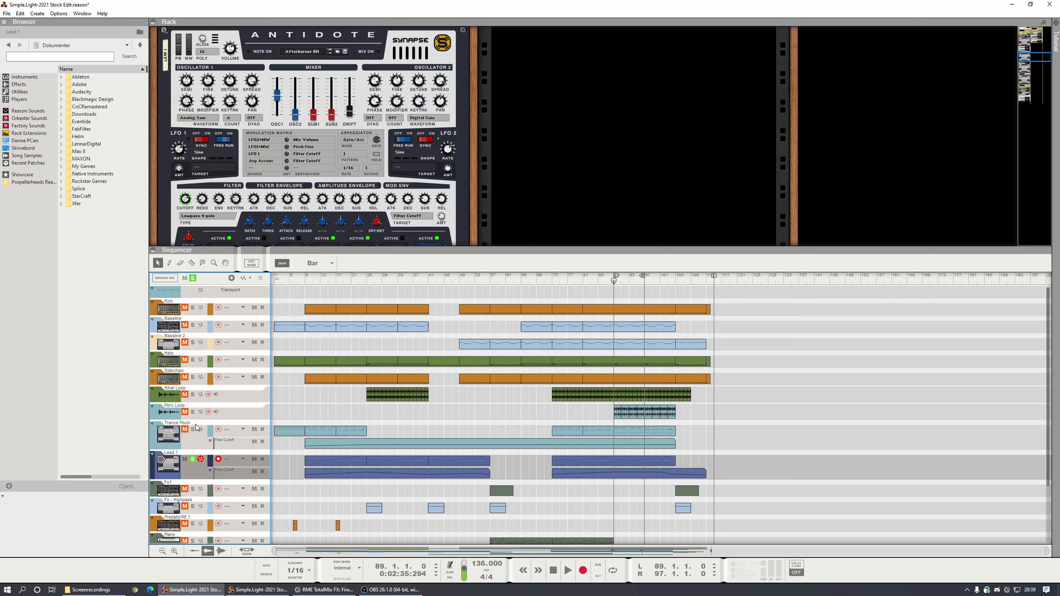
scroll(399, 172, down, 1)
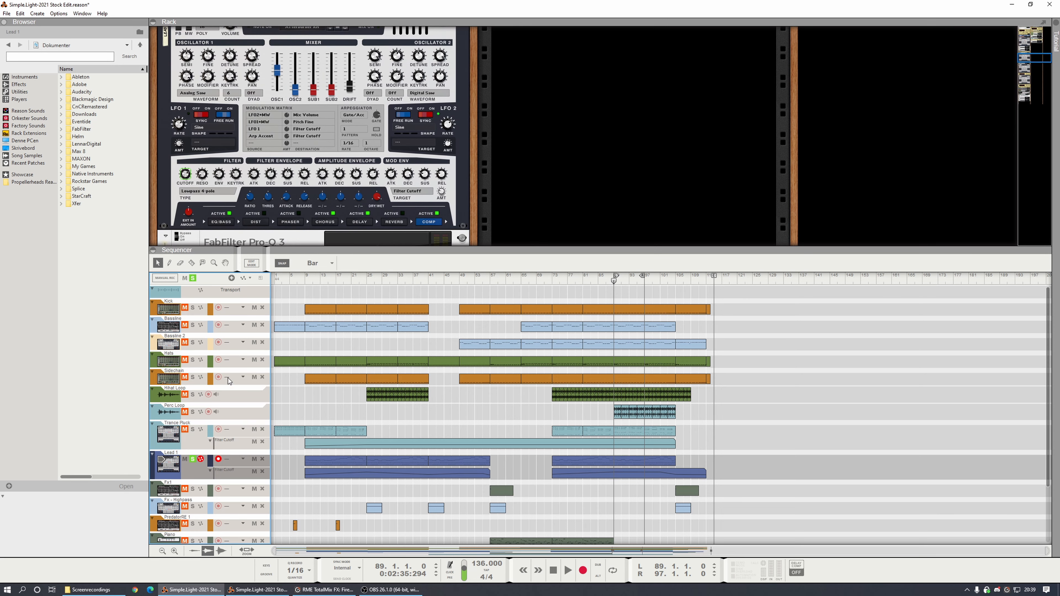
key(space)
click(192, 430)
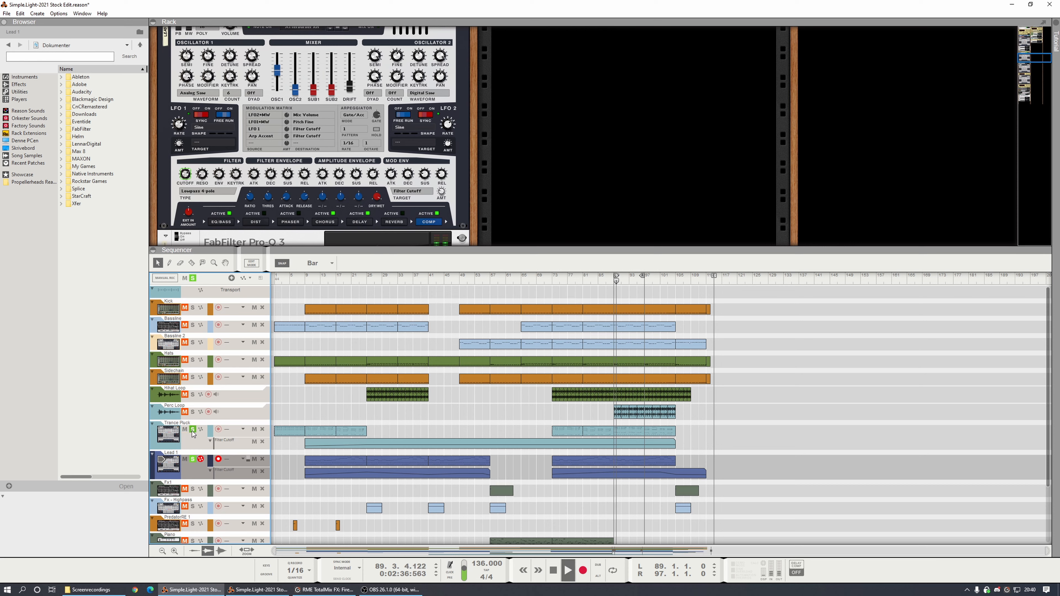
click(192, 430)
key(space)
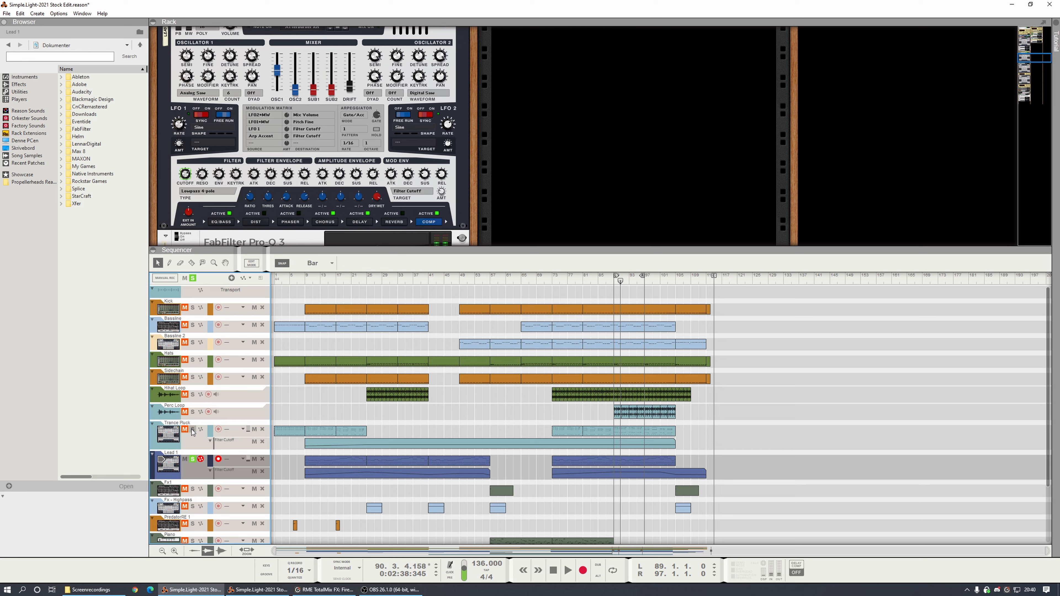
click(192, 459)
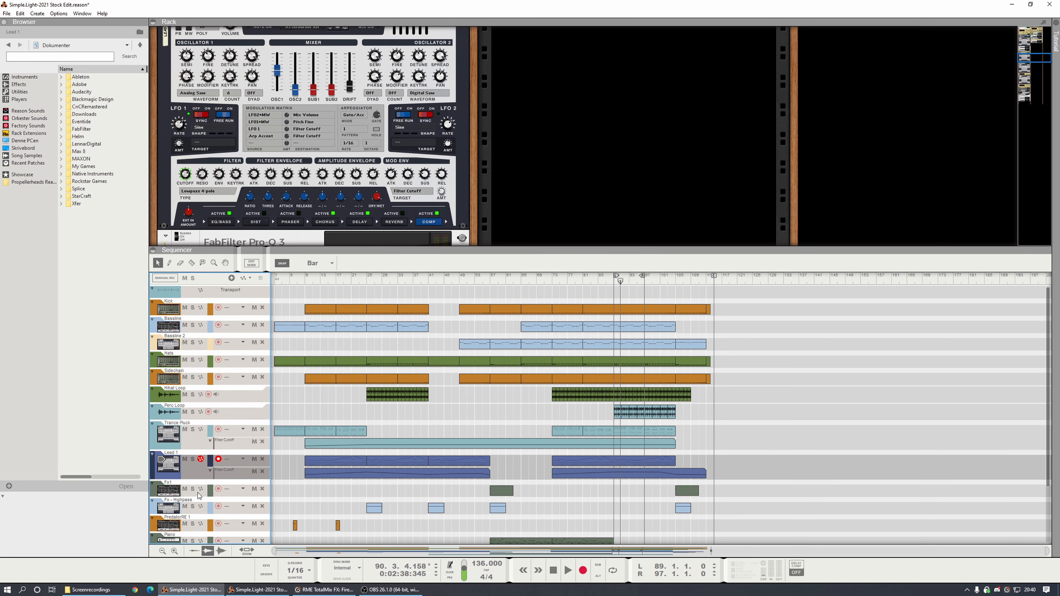
Step: Move the playhead to about bar 57 and briefly play the song while toggling the Fx - Highpass track's solo
scroll(196, 493, down, 3)
click(492, 279)
click(192, 439)
key(space)
click(193, 439)
key(space)
scroll(507, 415, down, 2)
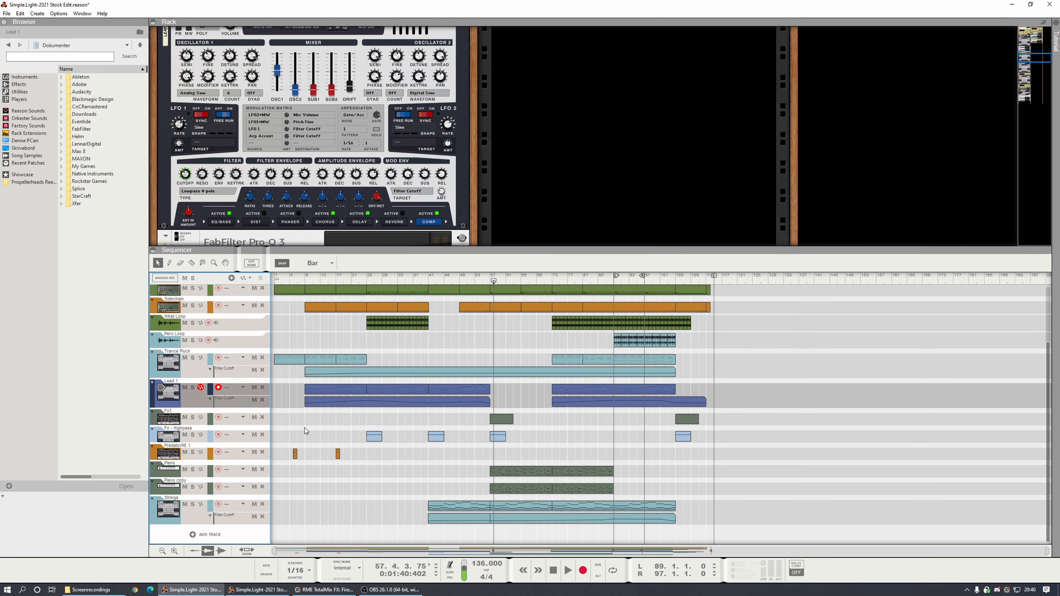
Step: Bring the Piano copy's effects into view, play from about bar 57 and toggle the bypass switch of its FabFilter Saturn 2
click(167, 476)
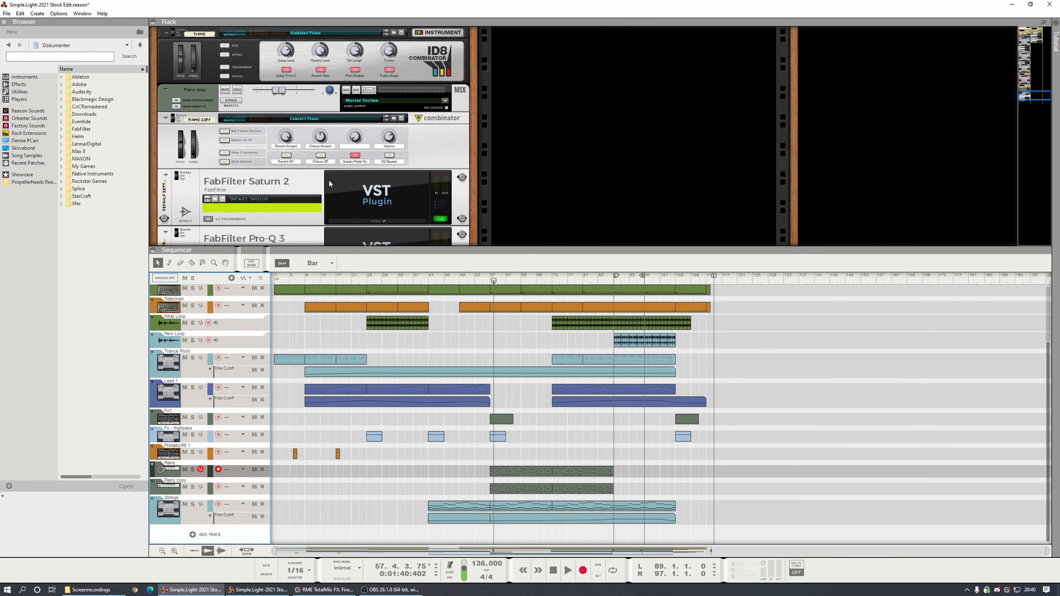
click(803, 224)
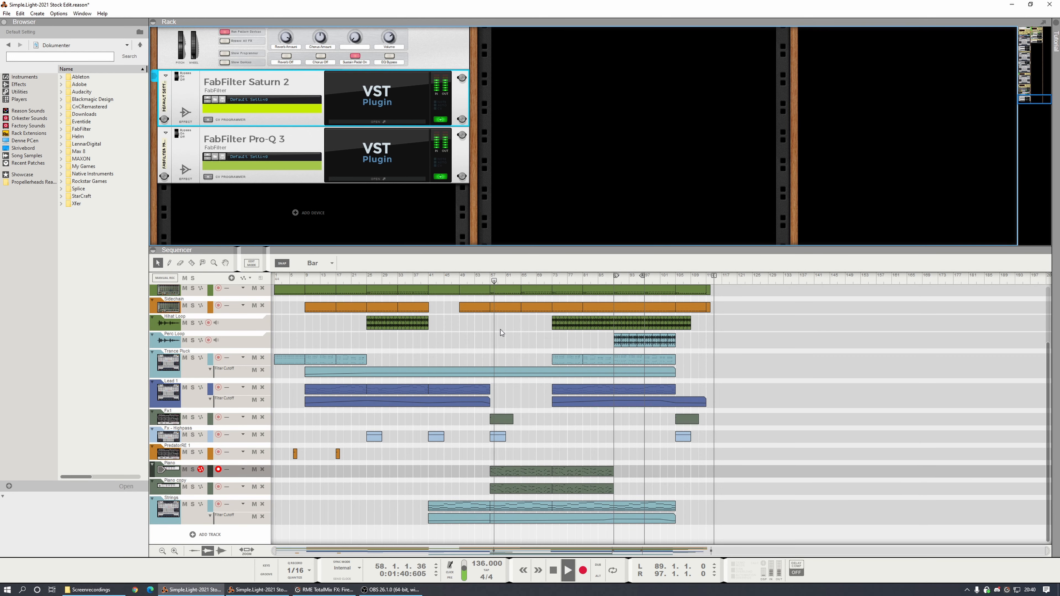
click(491, 279)
key(space)
click(180, 76)
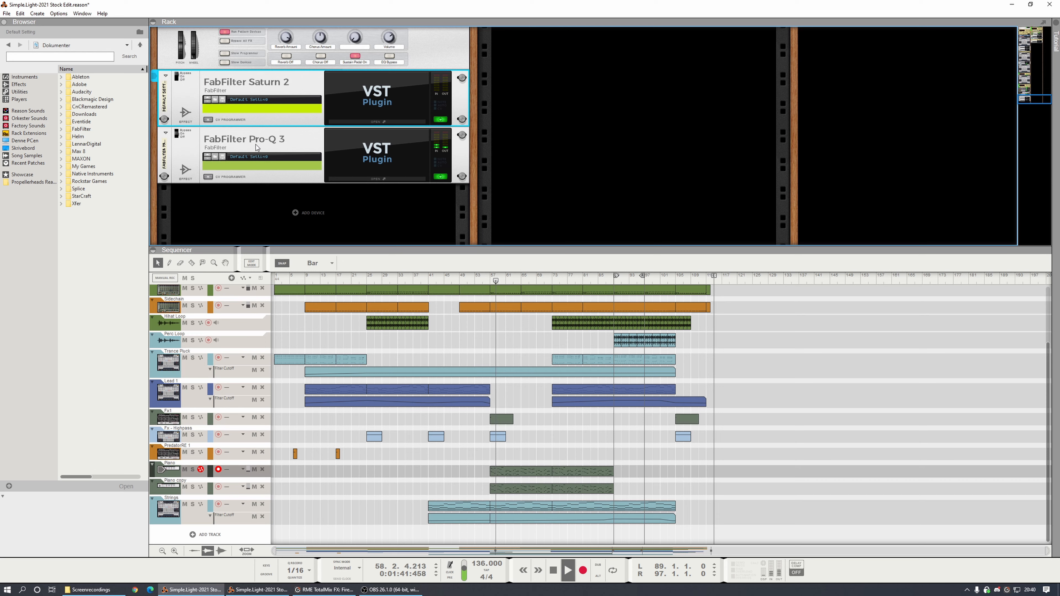
Step: Solo the Piano copy track and look at its FabFilter Pro-Q 3 during playback
click(193, 487)
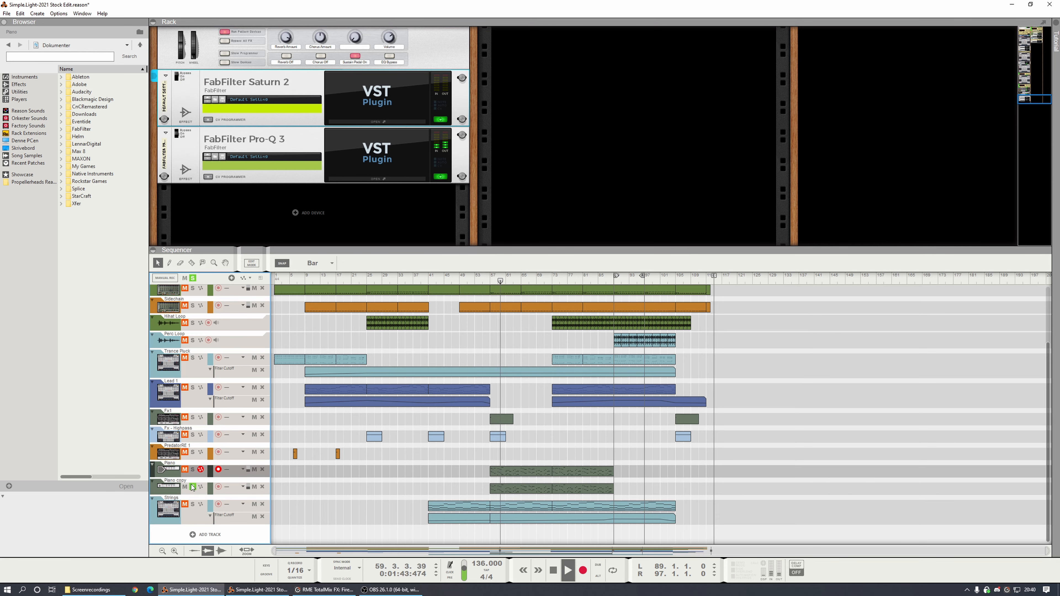
click(200, 496)
click(377, 204)
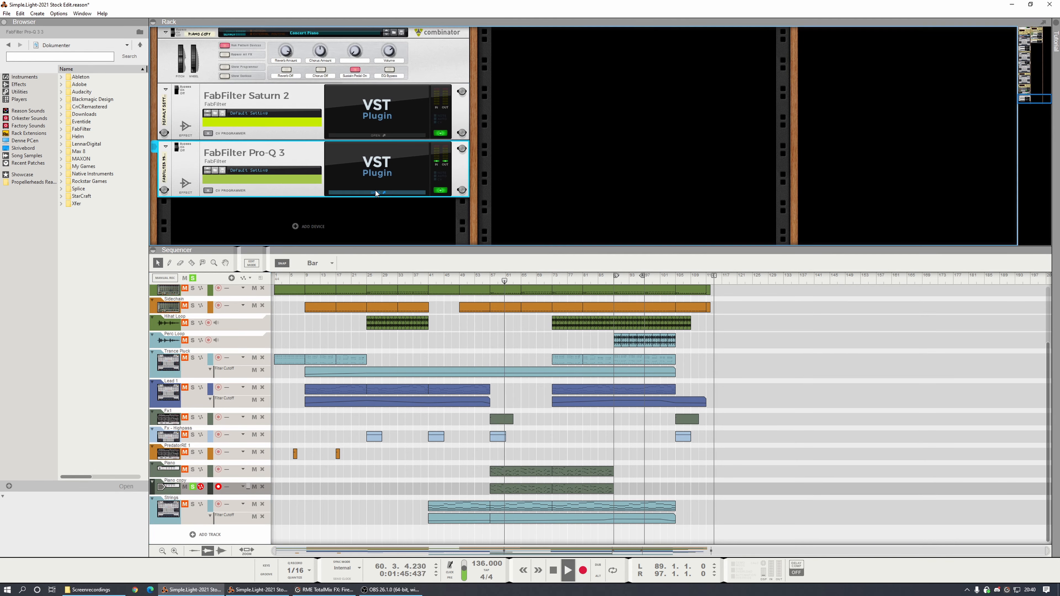
click(511, 27)
Step: Adjust the drive in the Piano copy's FabFilter Saturn 2, compare it using the bypass switch, and unsolo the track
click(376, 135)
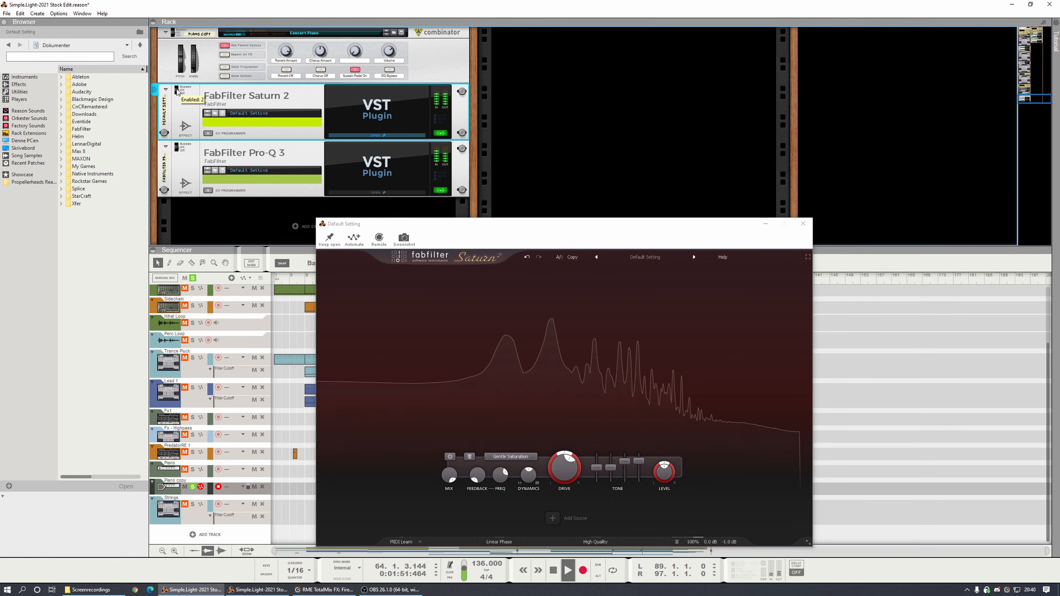
drag(564, 461, 555, 467)
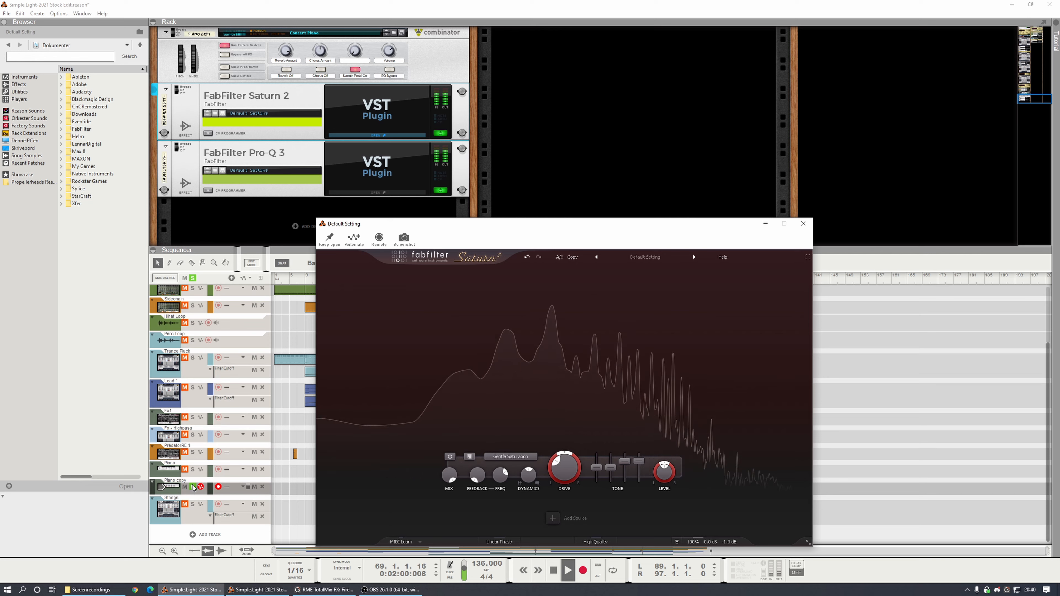
click(179, 88)
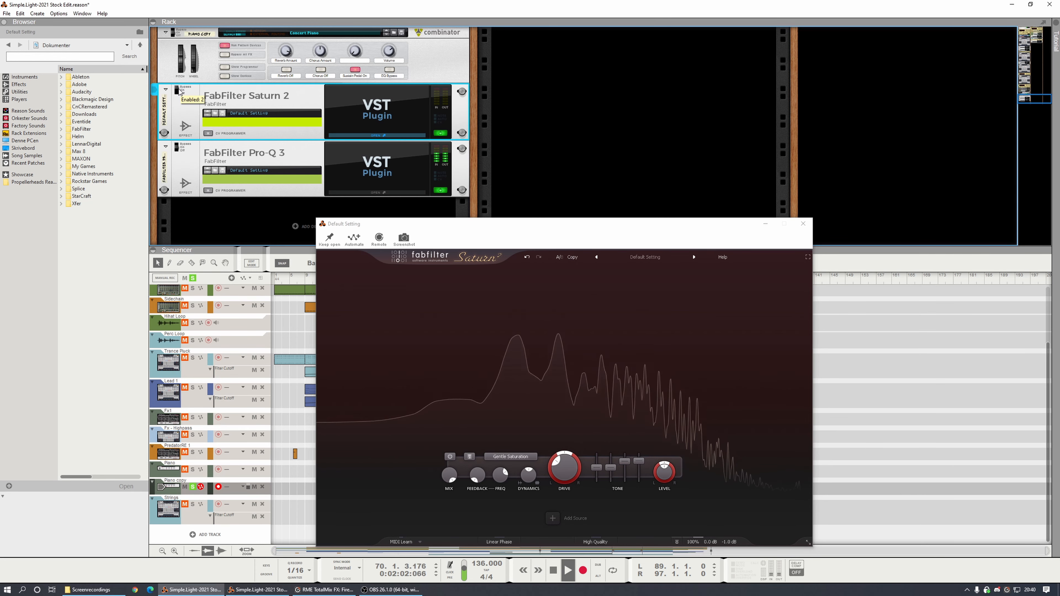
click(192, 487)
Step: Enlarge the rack area and delete the MClass Equalizer, Stereo Imager, Compressor and Maximizer from the master section's insert effects
drag(645, 246, 632, 309)
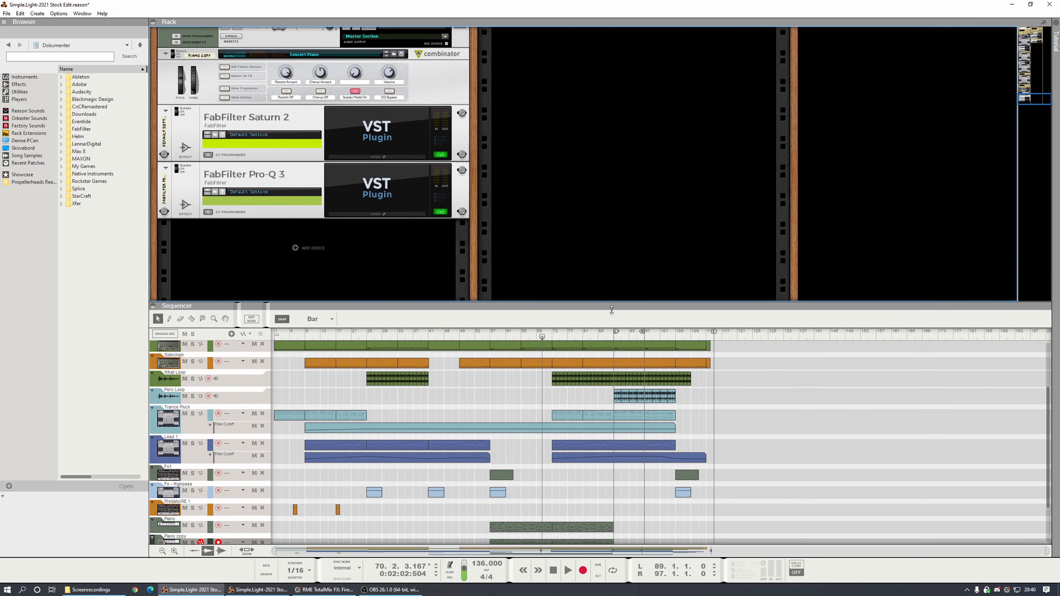
scroll(462, 266, up, 3)
scroll(462, 266, down, 10)
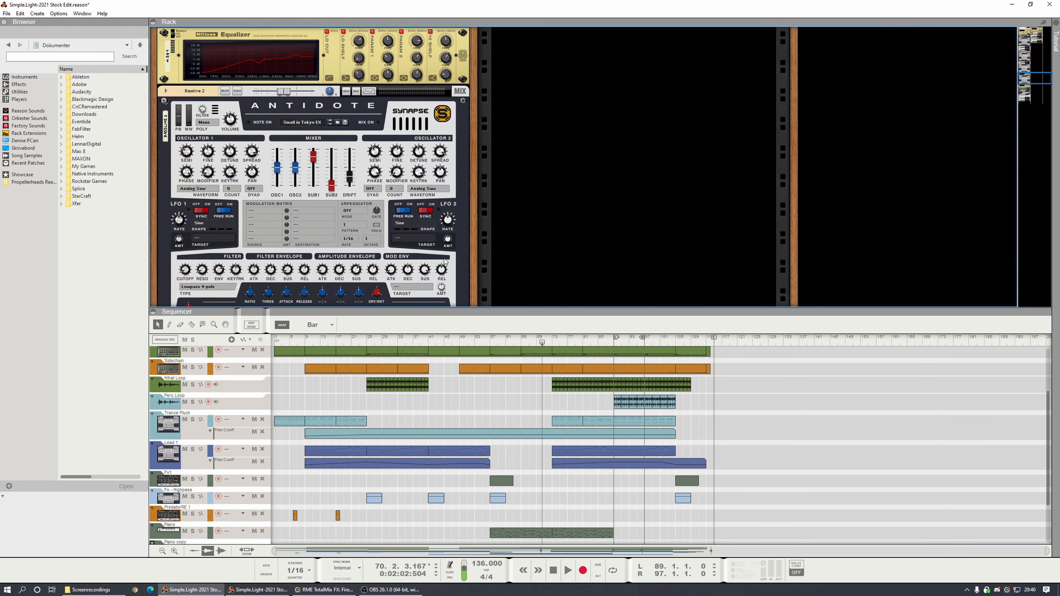
scroll(446, 267, up, 15)
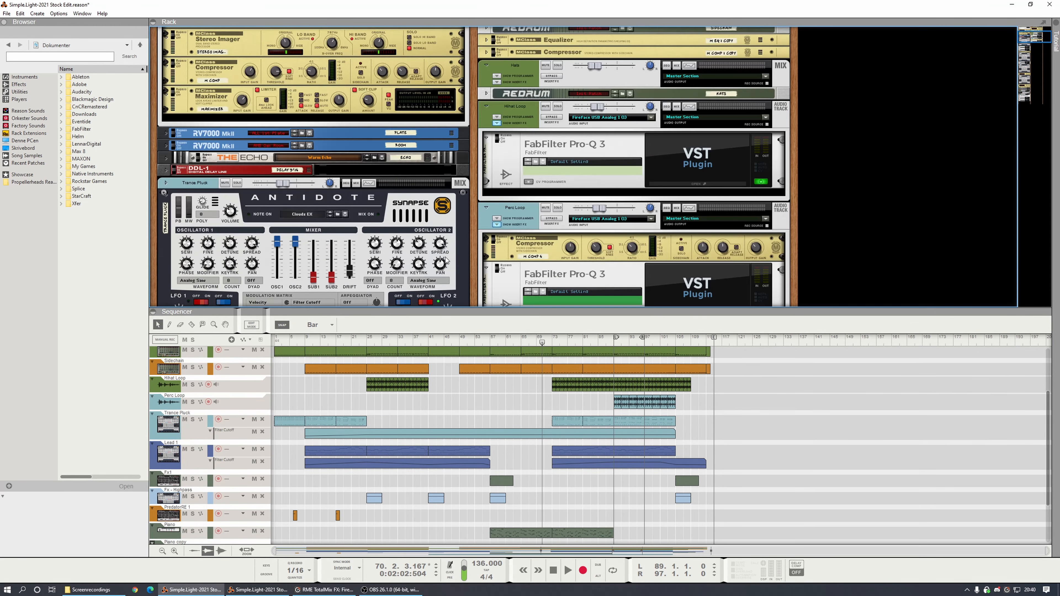
drag(291, 123, 298, 107)
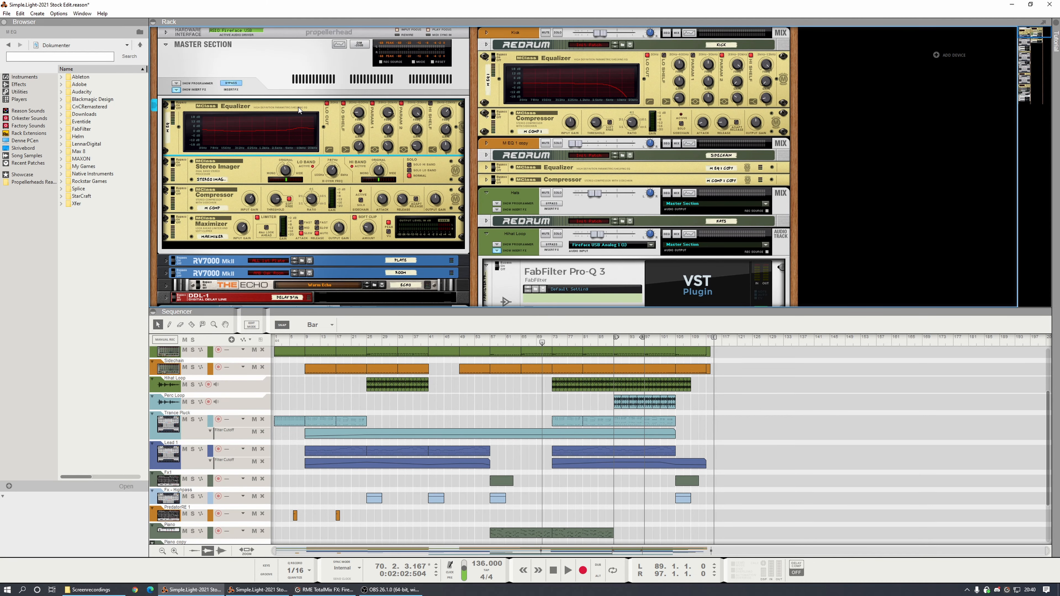
key(Delete)
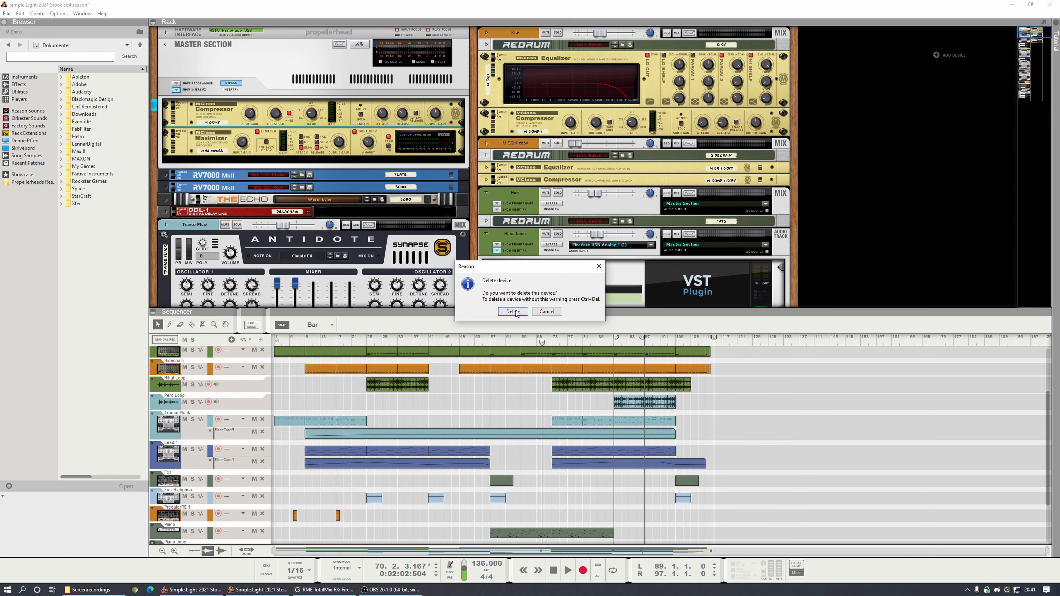
click(512, 311)
click(223, 109)
key(Delete)
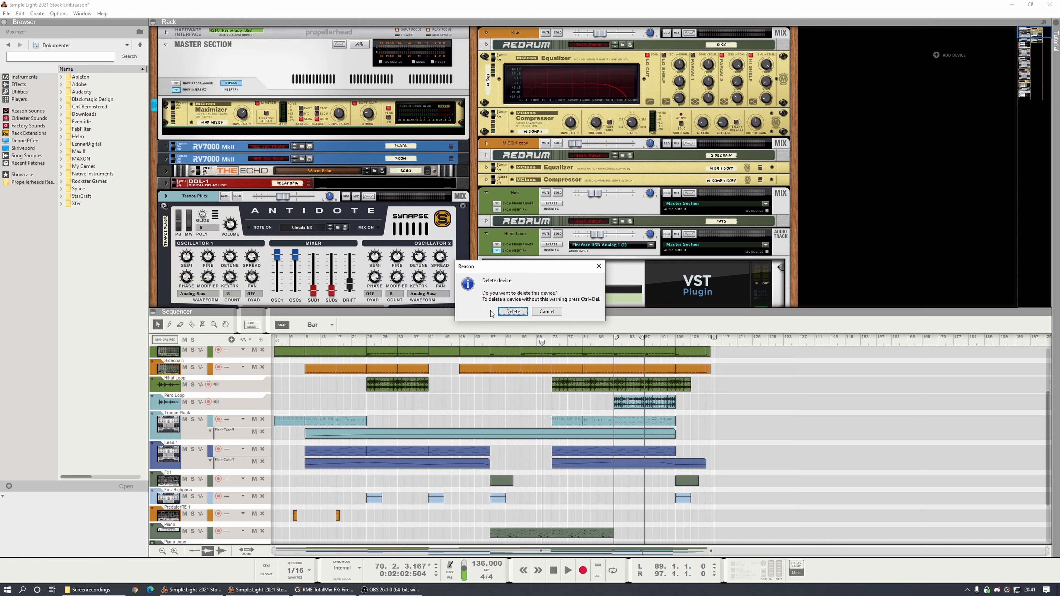
click(513, 312)
click(225, 83)
Step: Set the loop range to bars 73 through 89 and audition the mix from its start
key(space)
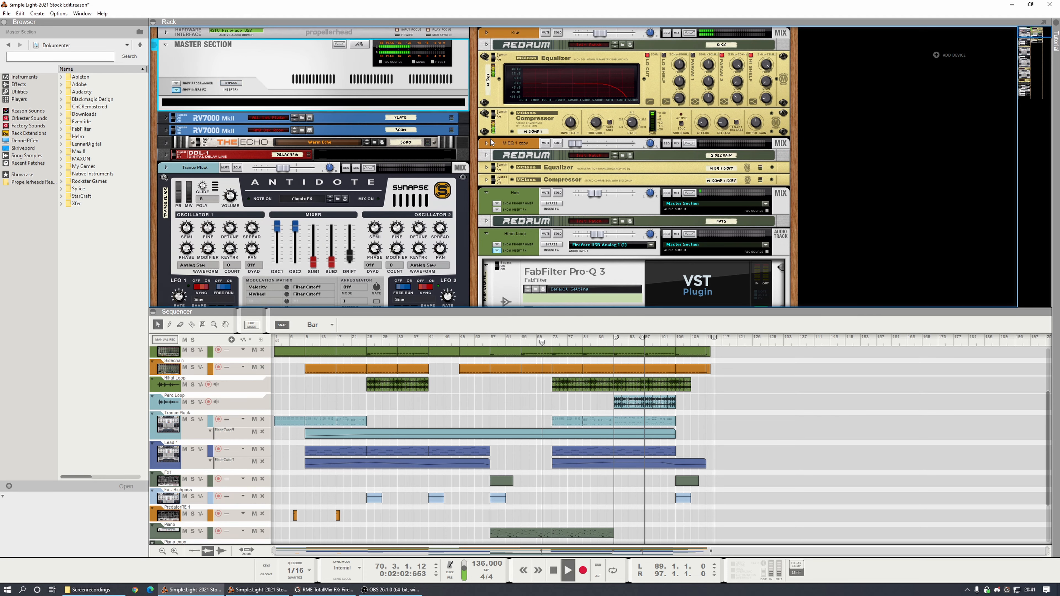
key(space)
drag(614, 338, 555, 357)
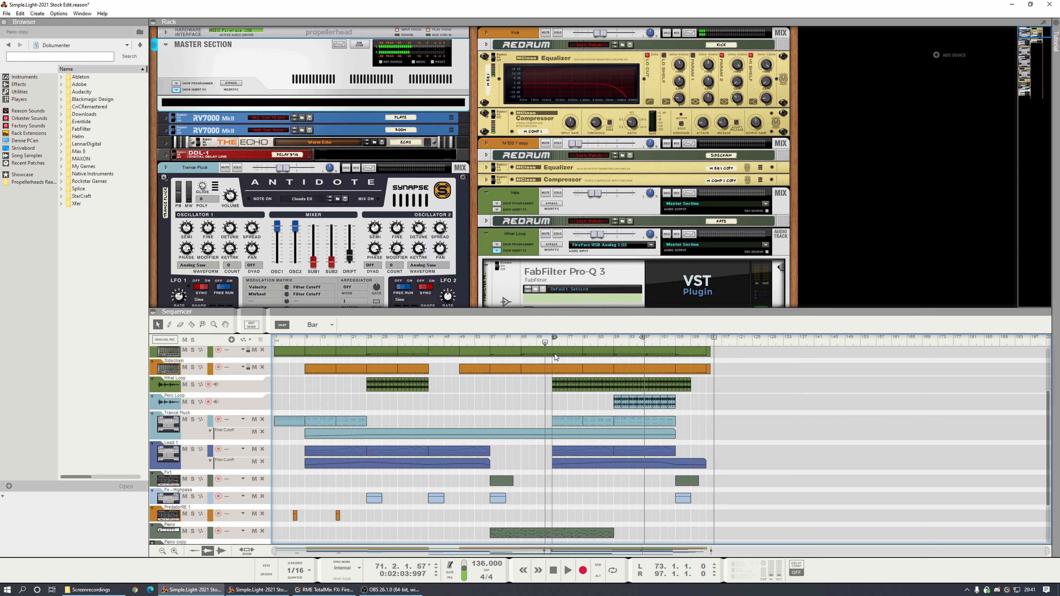
drag(642, 339, 612, 340)
key(space)
click(565, 343)
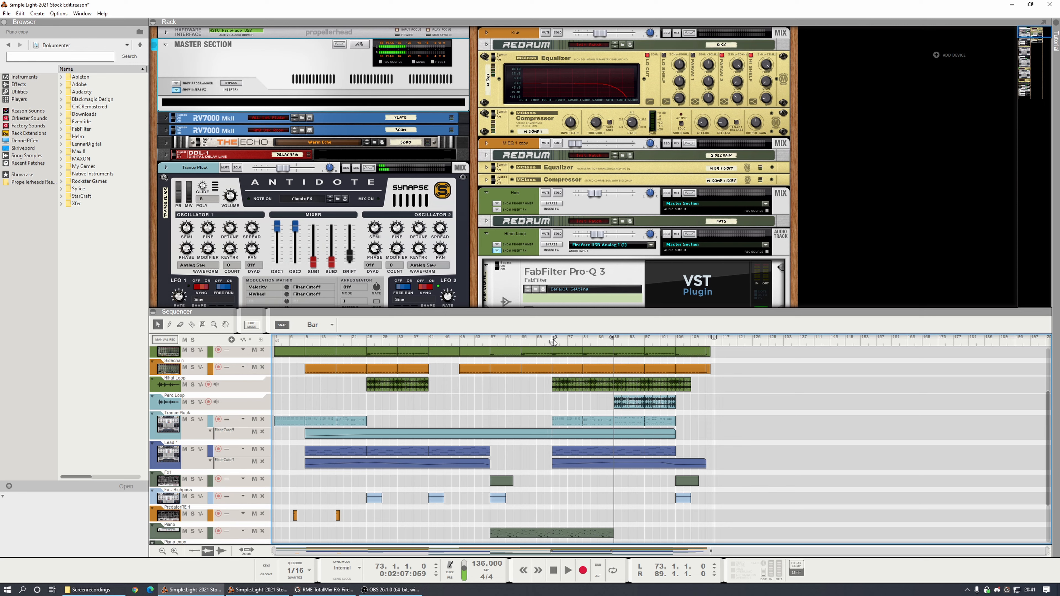
Step: Add the Infected Mushroom Wider plugin to the master section's insert effects
right_click(266, 104)
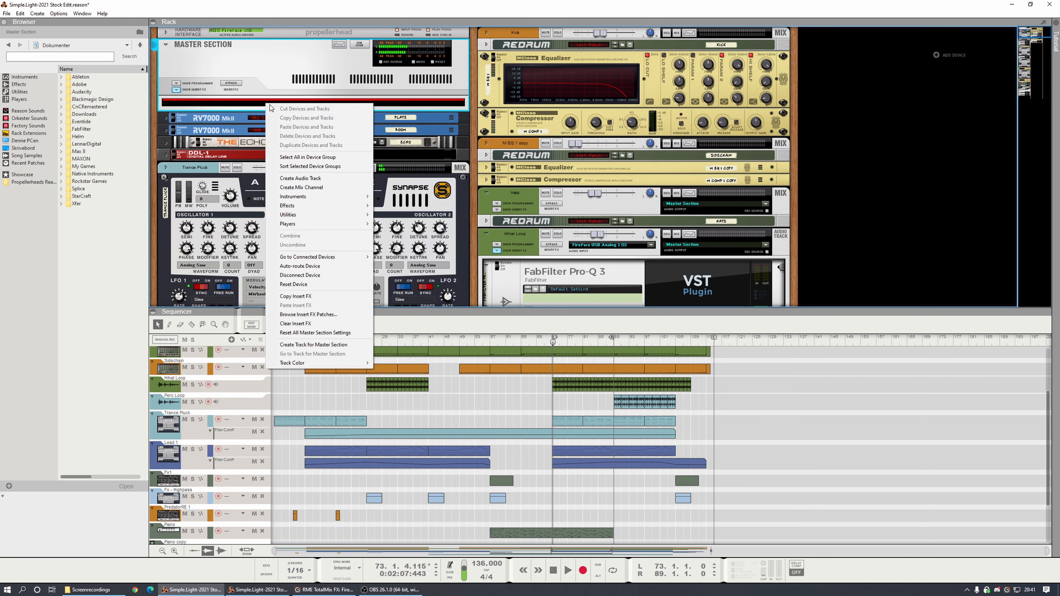
mouse_move(318, 209)
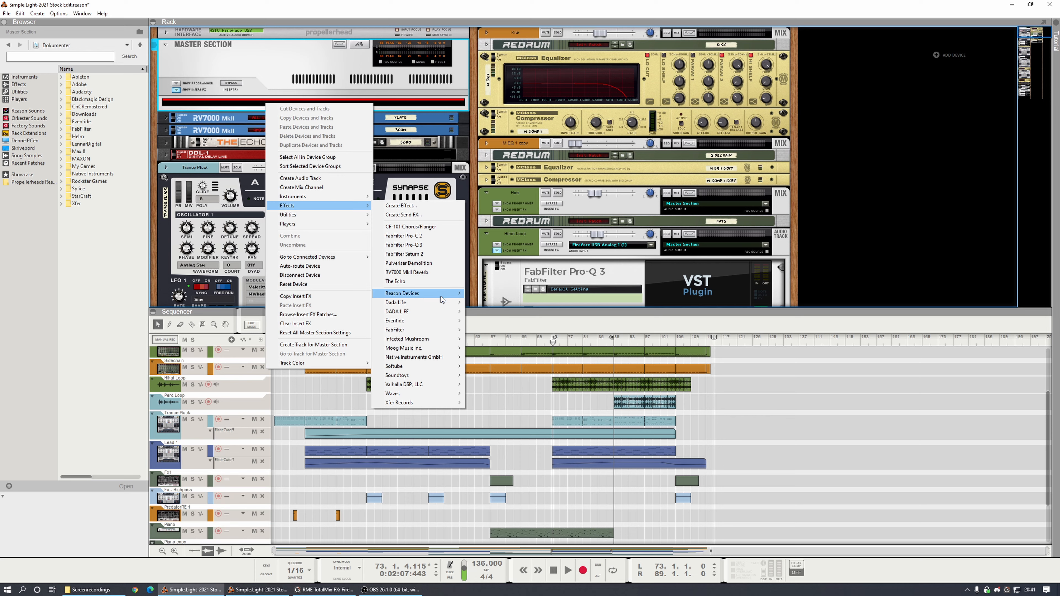
mouse_move(432, 331)
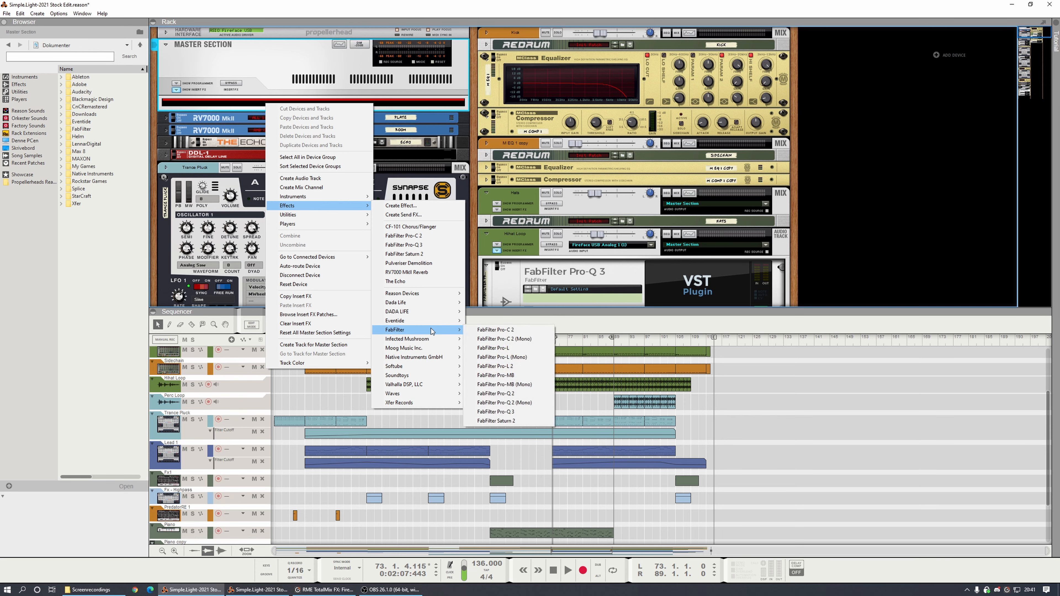
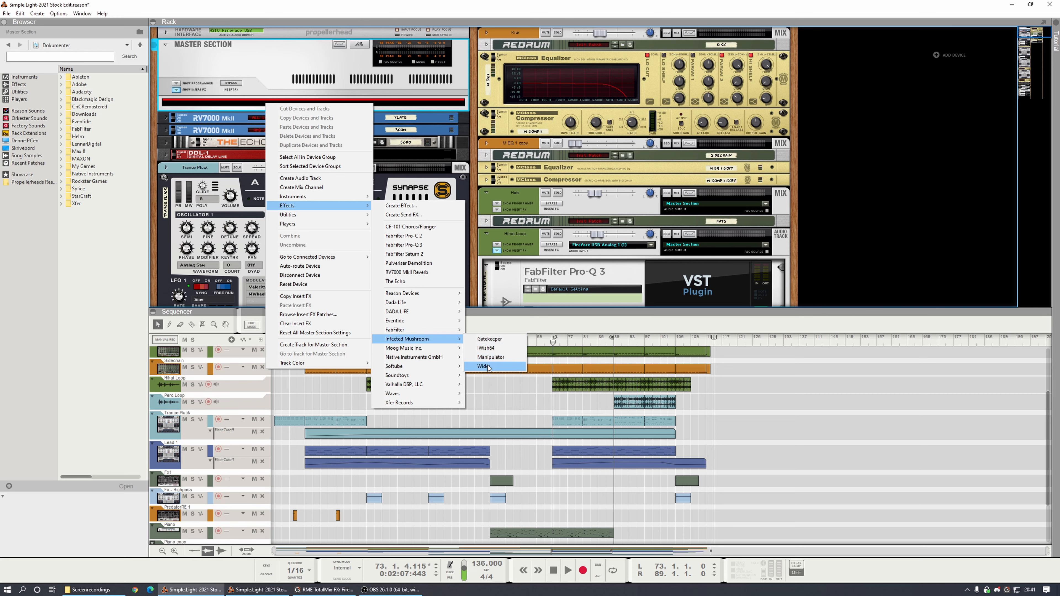
click(484, 366)
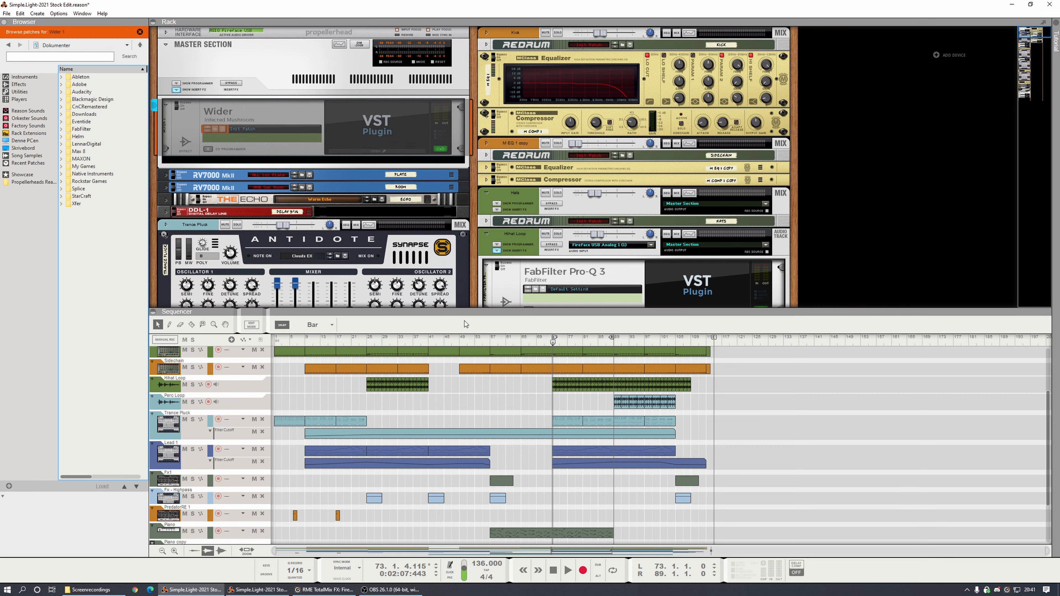
Step: Set the stereo width in the master section's Wider plugin to 20% while the mix plays
click(378, 152)
key(space)
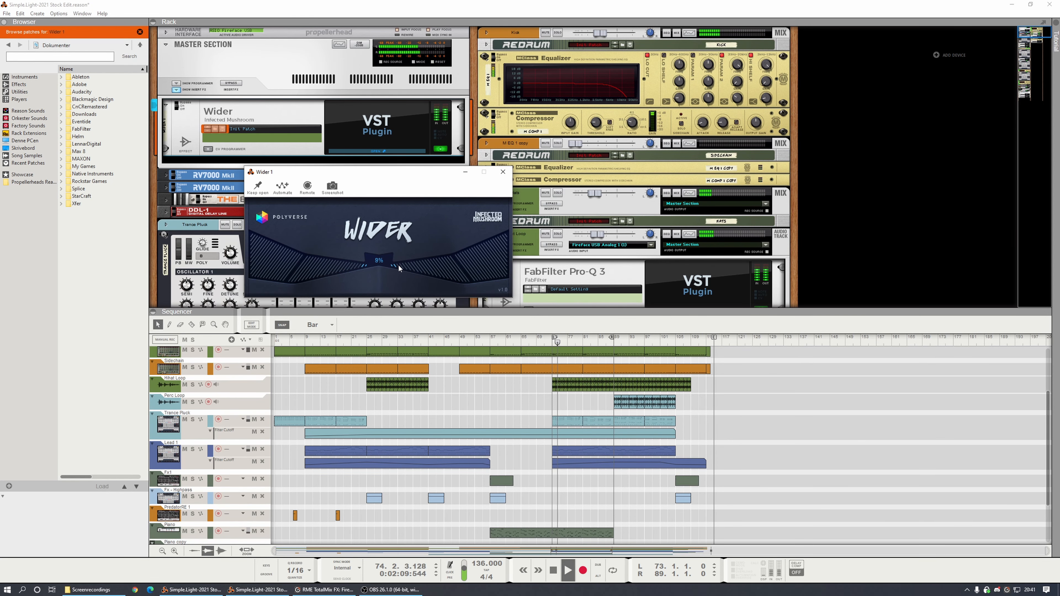
mouse_move(404, 269)
mouse_down()
mouse_move(455, 269)
mouse_move(407, 269)
mouse_up()
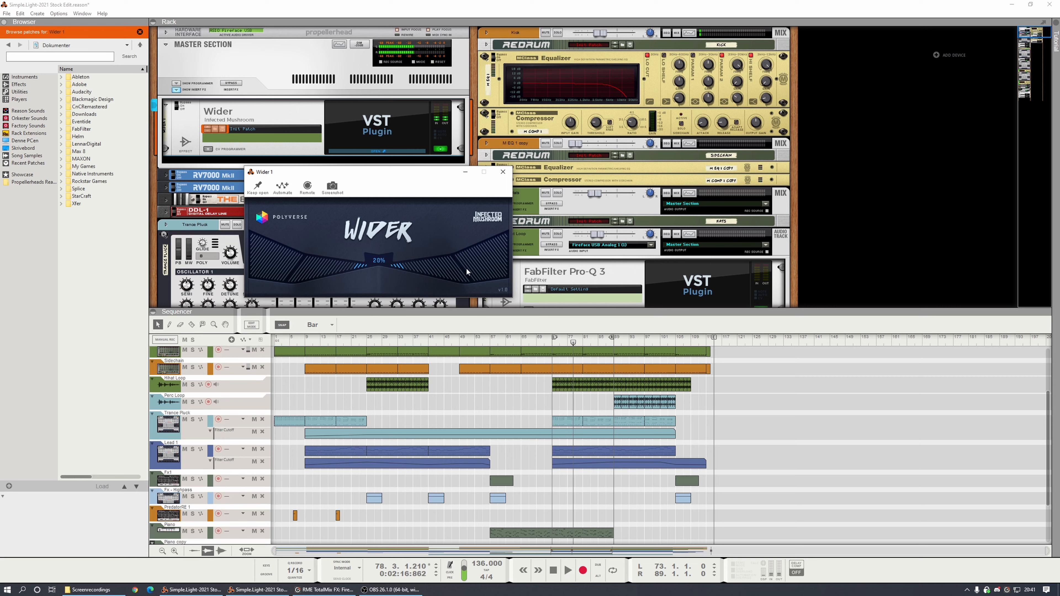
Step: Add FabFilter Pro-MB to the master section's insert effects and load its mastering preset Basic 4-band punch and balance 01
right_click(353, 160)
mouse_move(415, 254)
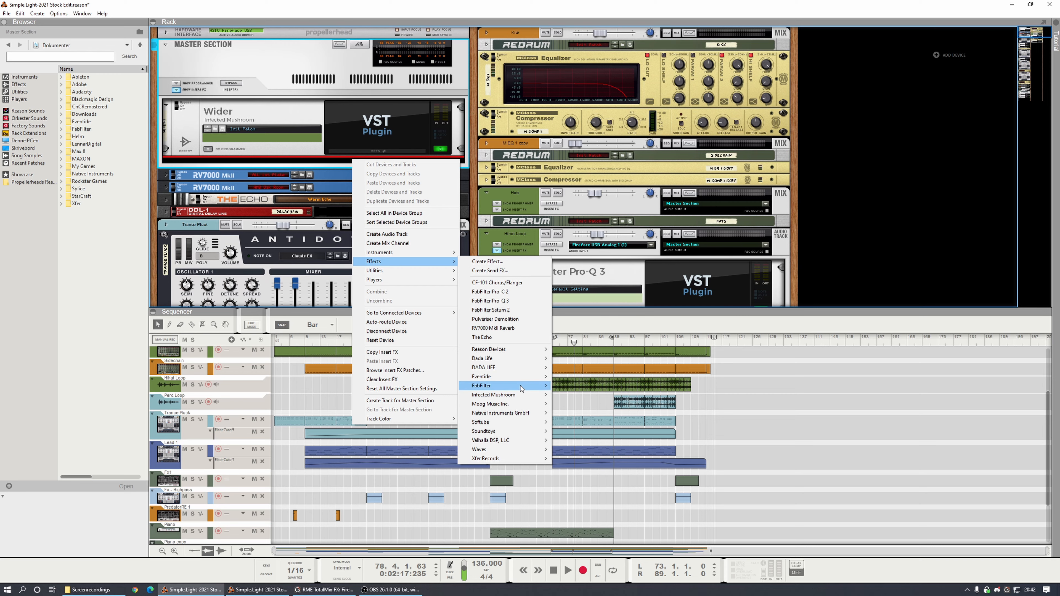
mouse_move(521, 385)
click(605, 440)
click(280, 60)
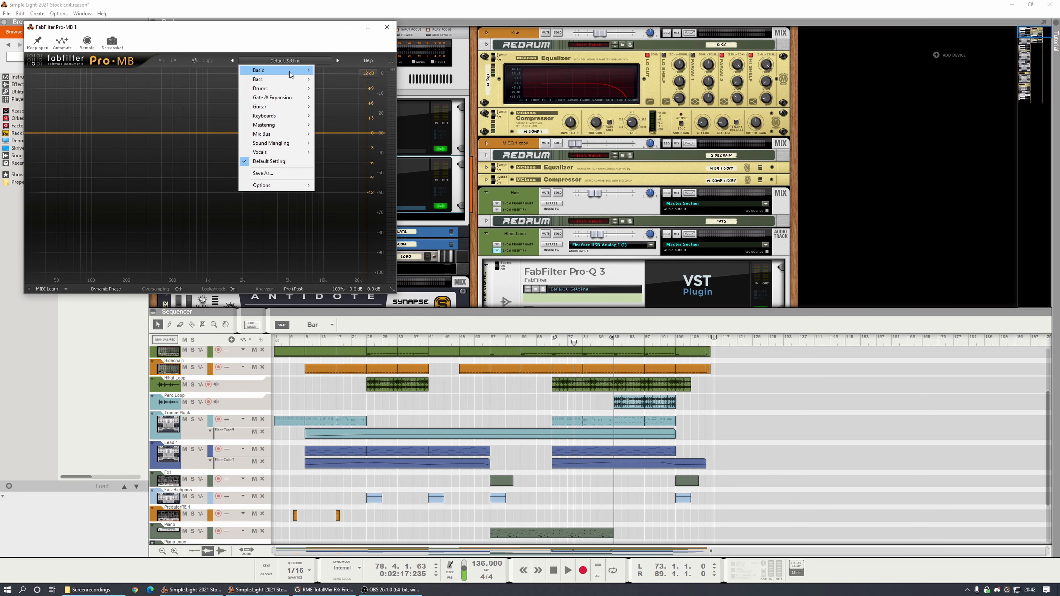
mouse_move(284, 127)
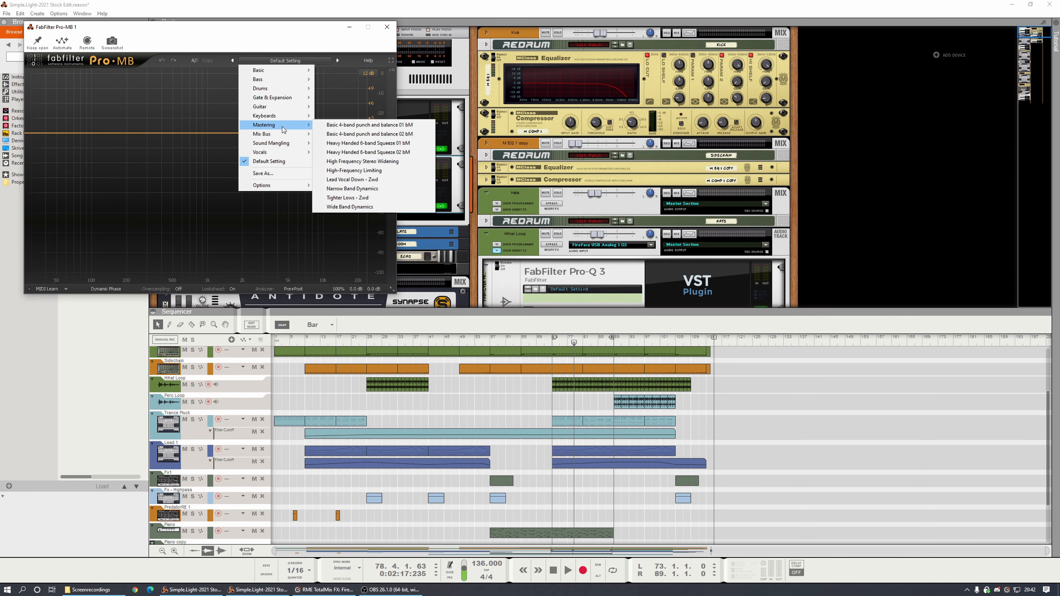
click(346, 125)
drag(212, 33, 620, 197)
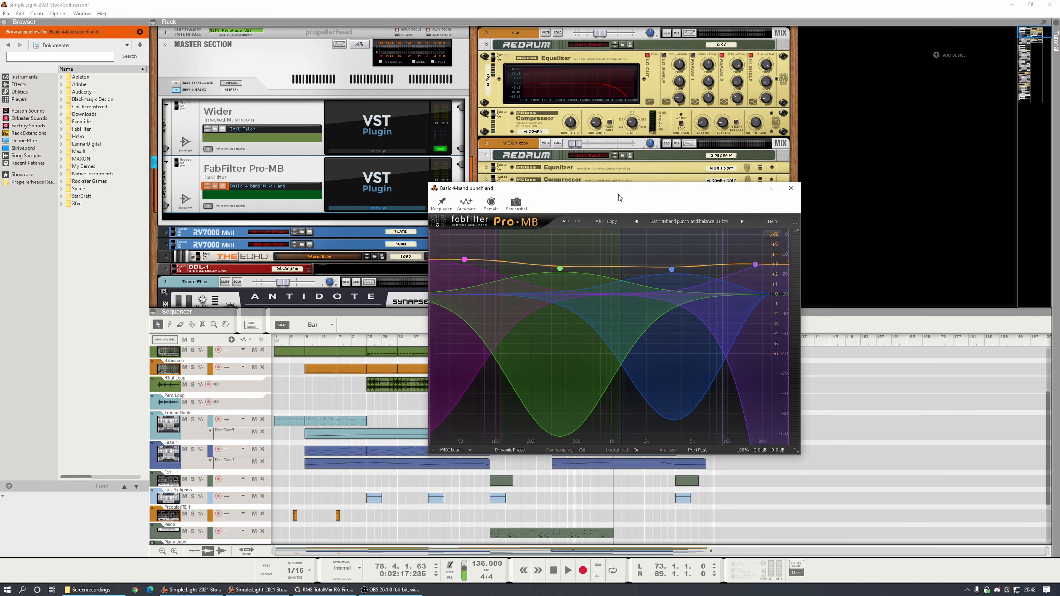
Step: Audition Pro-MB's mastering presets while the mix plays, keep Heavy Handed 6-band Squeeze 01, and close the plugin window
key(space)
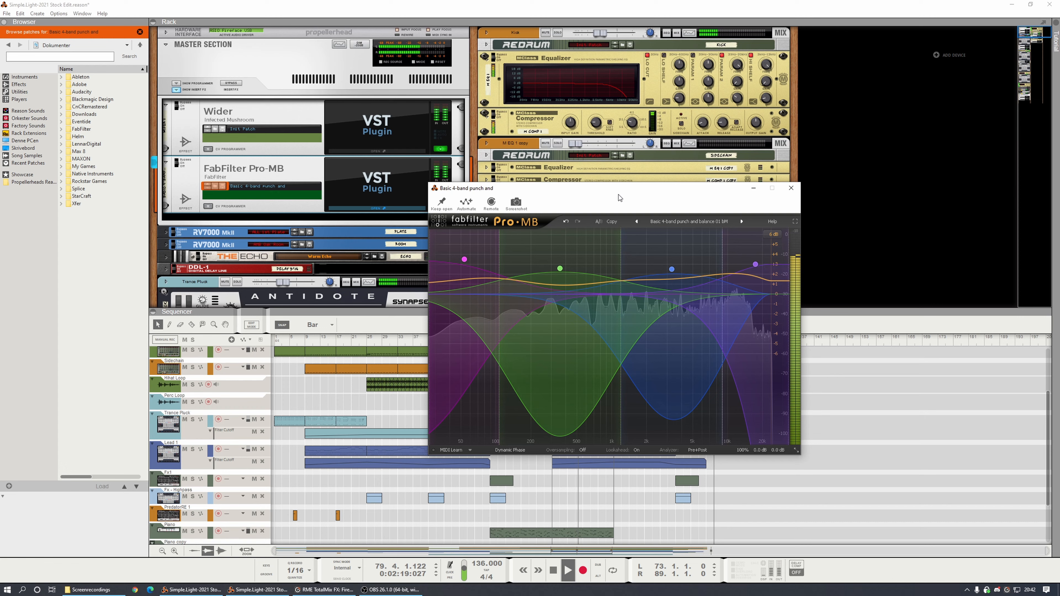
click(741, 221)
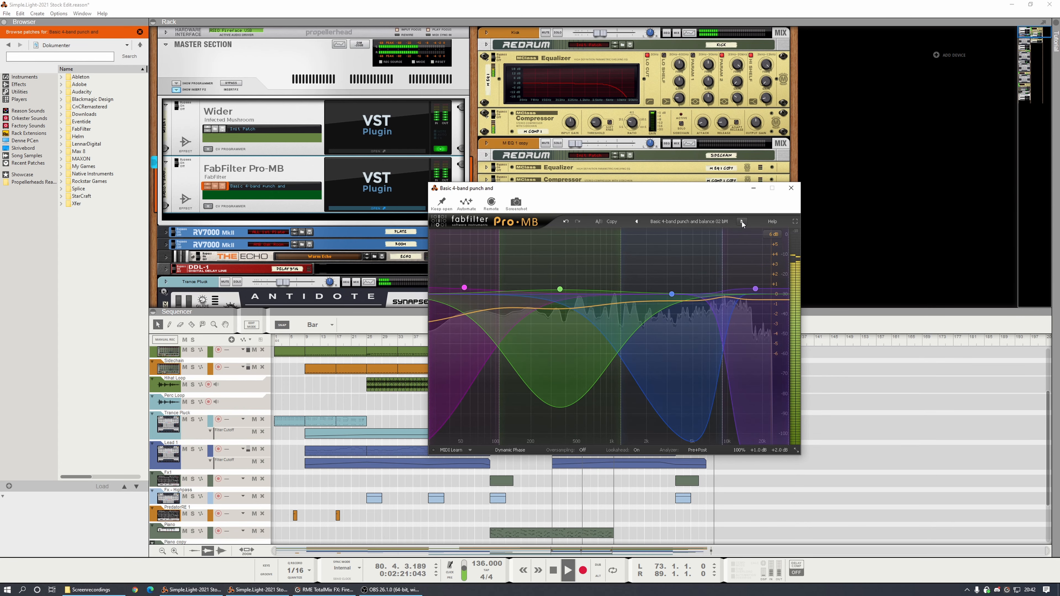
click(742, 222)
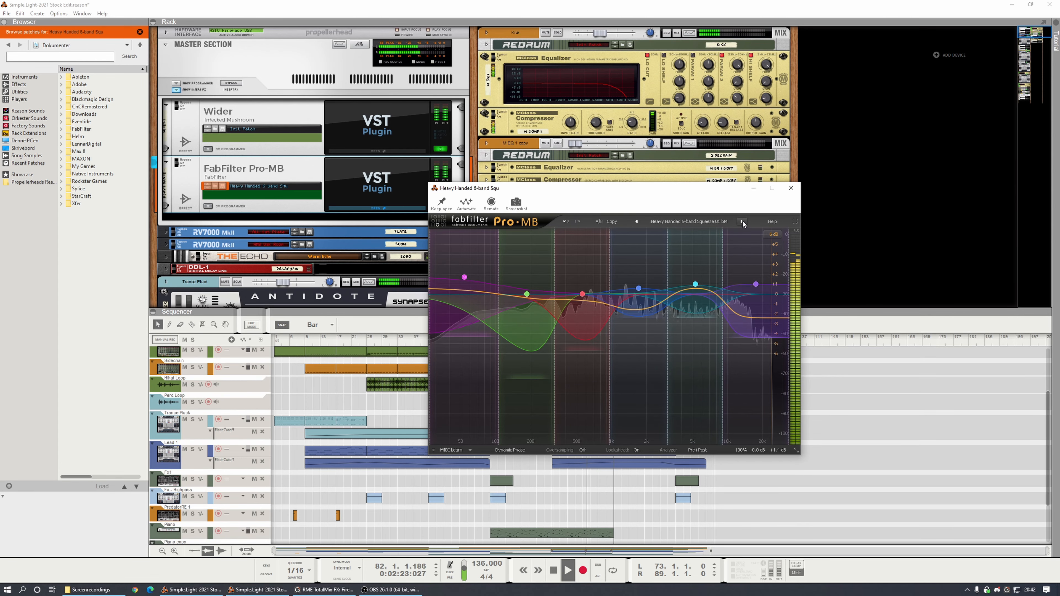
click(742, 222)
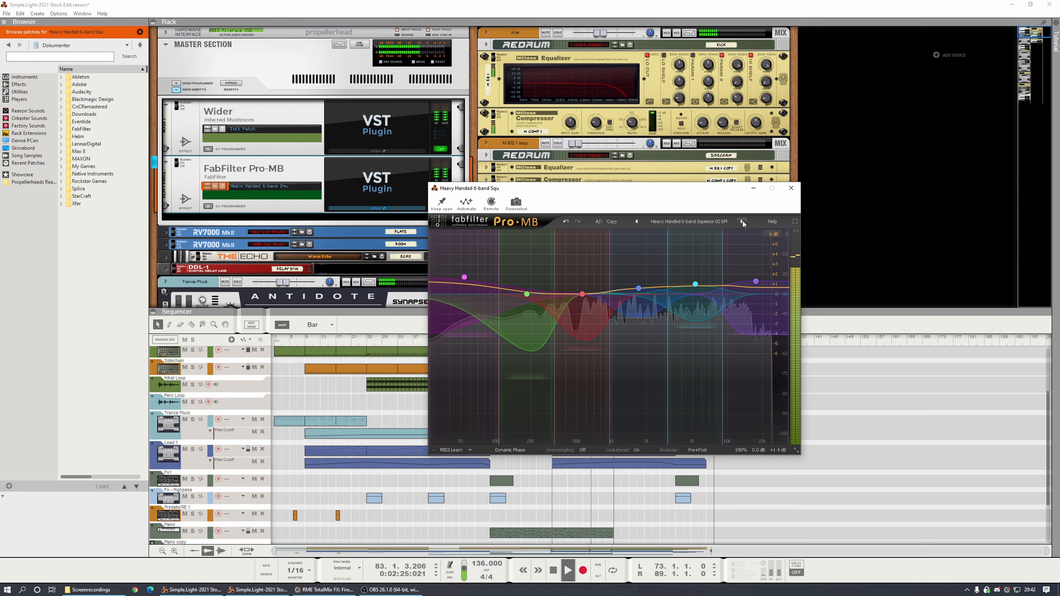
click(636, 221)
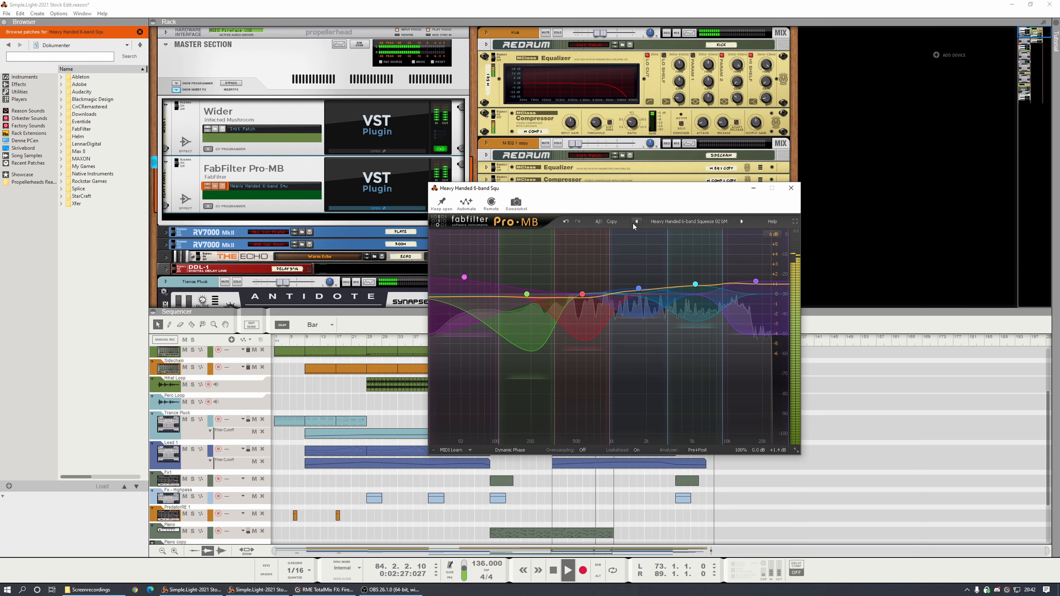
click(741, 221)
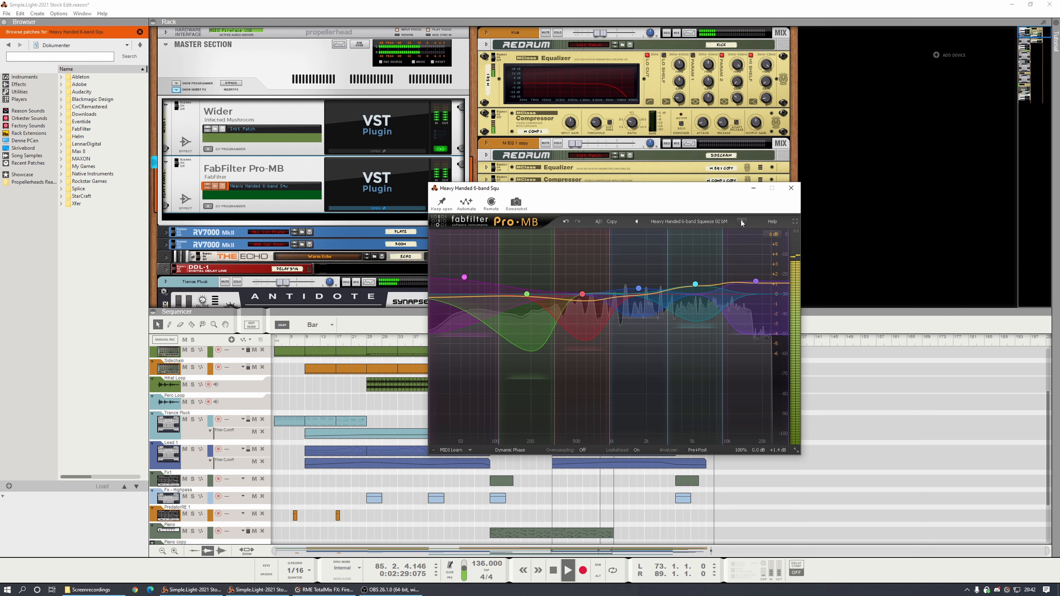
click(636, 221)
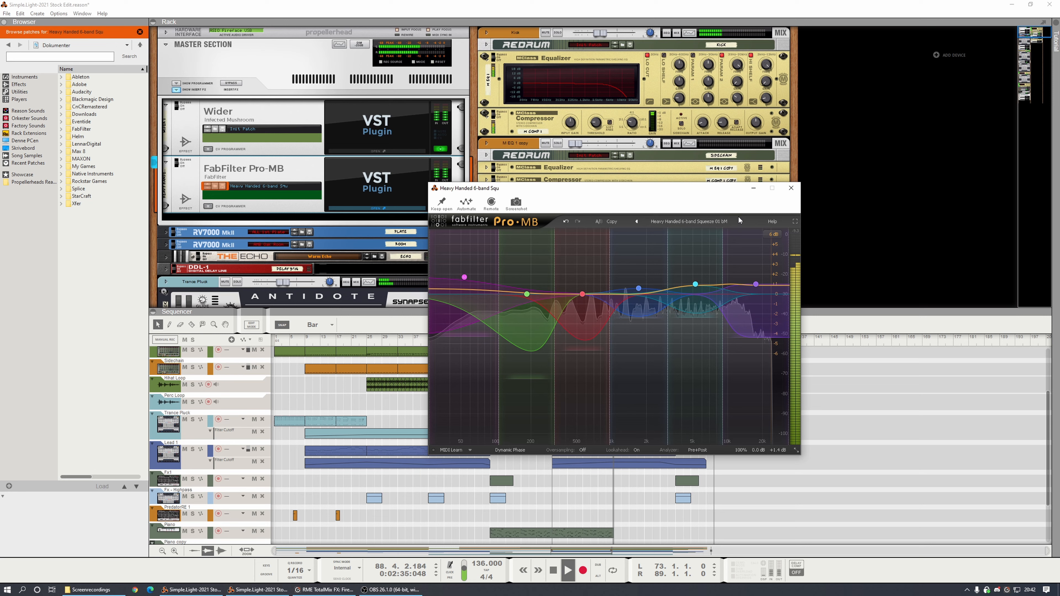
click(180, 163)
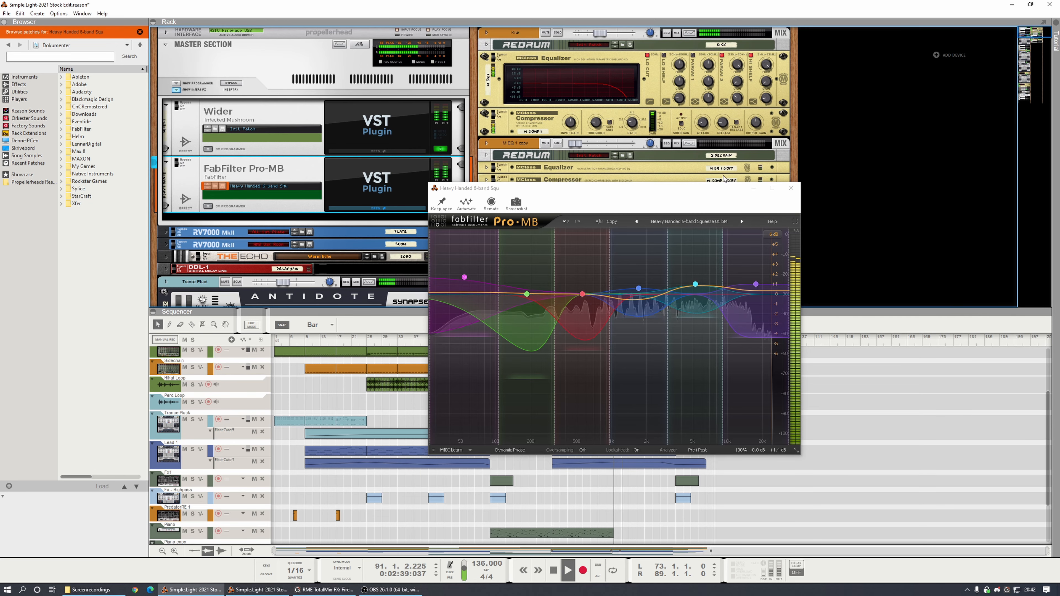
click(791, 188)
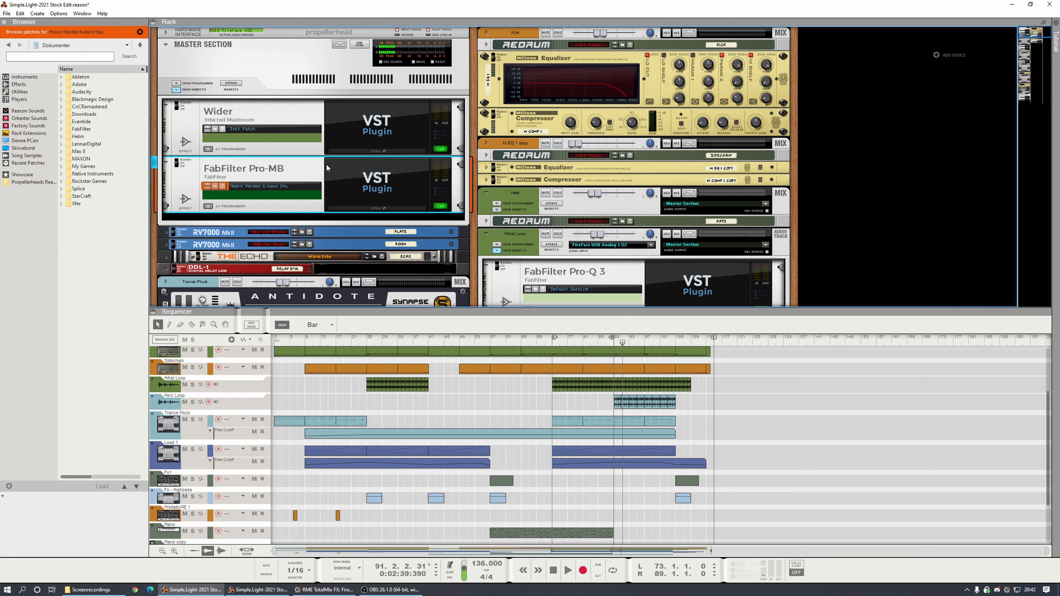
Step: Add the Waves GW MixCentric Stereo plugin below Pro-MB in the master section's insert effects and close its window
right_click(274, 218)
mouse_move(337, 320)
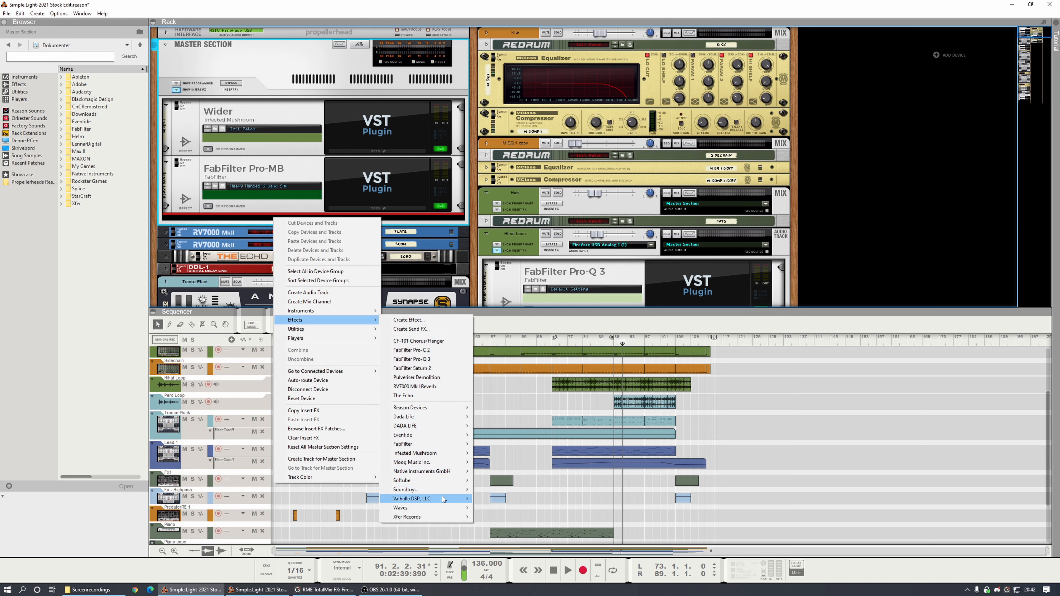
mouse_move(448, 508)
click(548, 517)
click(386, 266)
drag(135, 31, 590, 155)
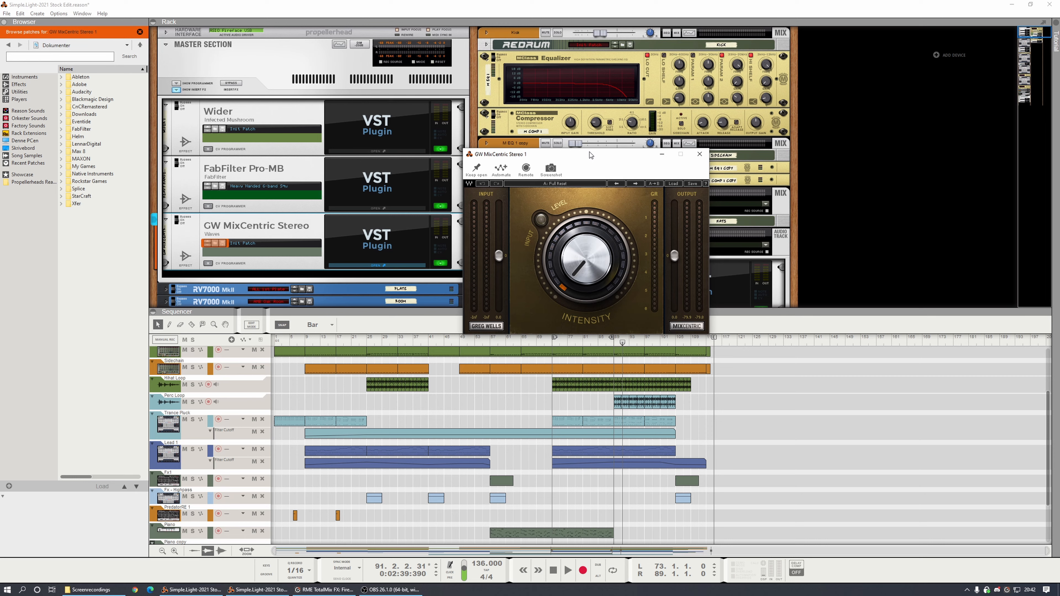
drag(589, 152, 621, 168)
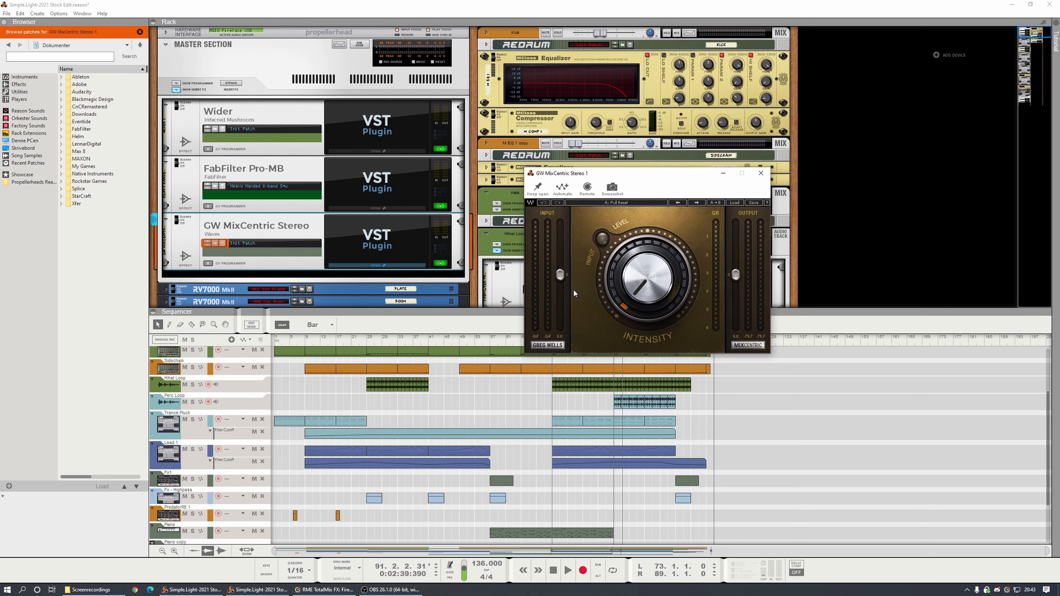
click(760, 173)
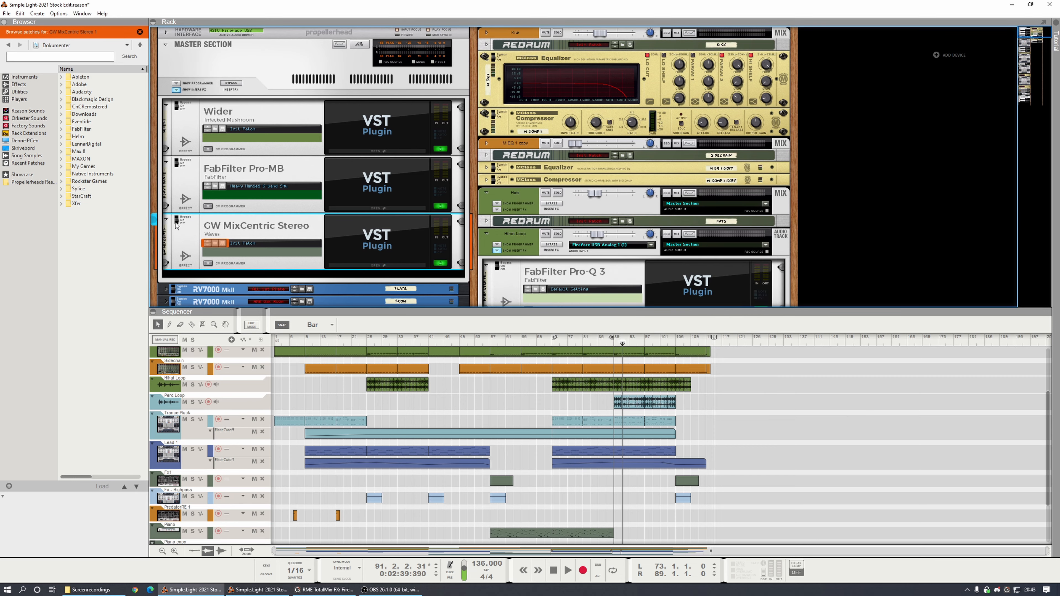
Step: Add FabFilter Saturn 2 to the master section's insert effects as the first device, above Wider
click(279, 209)
right_click(278, 209)
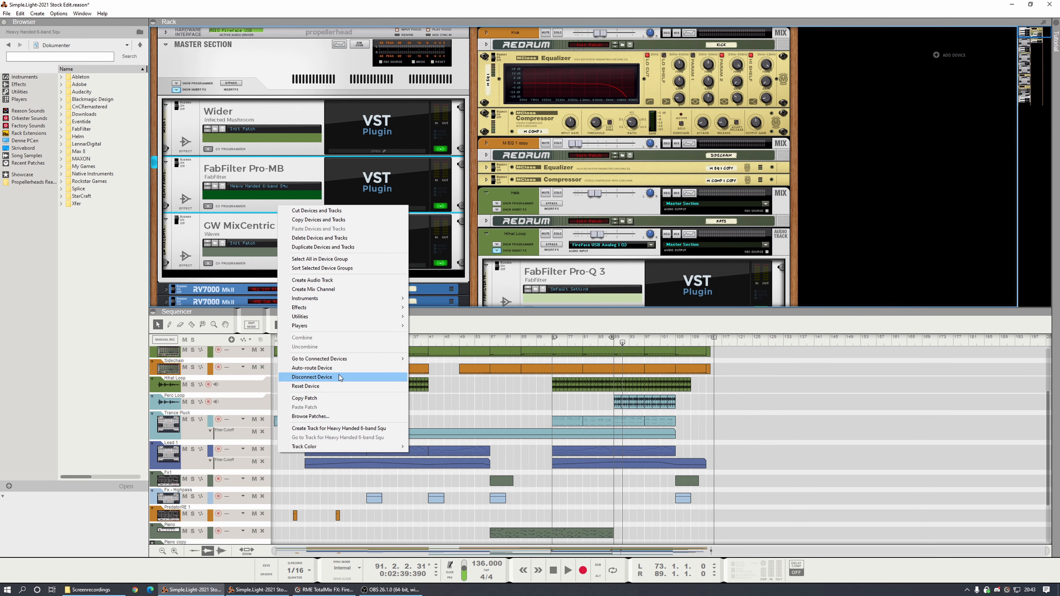
mouse_move(317, 307)
mouse_move(442, 431)
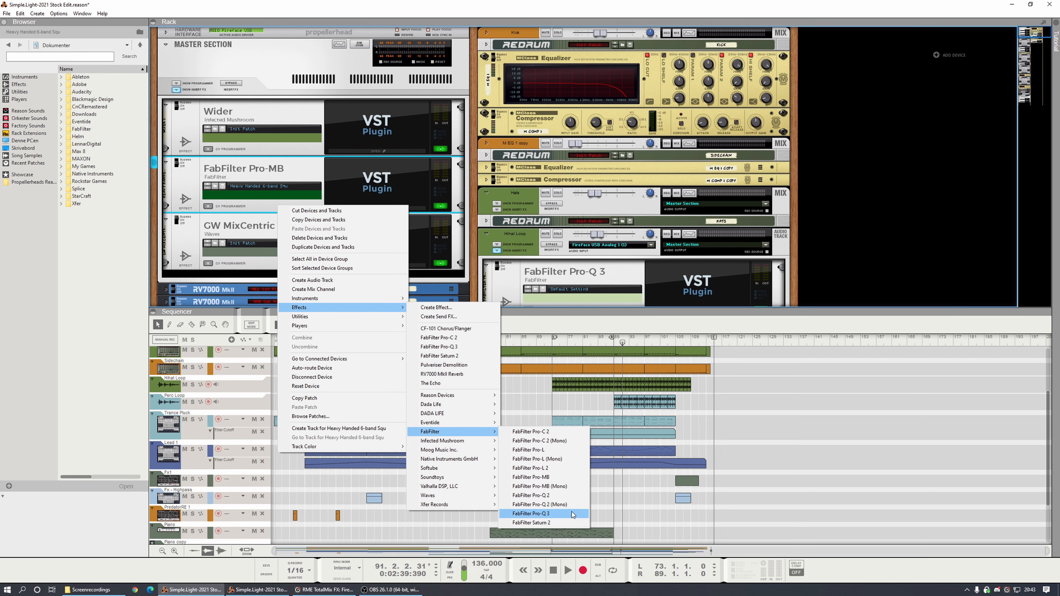
click(538, 501)
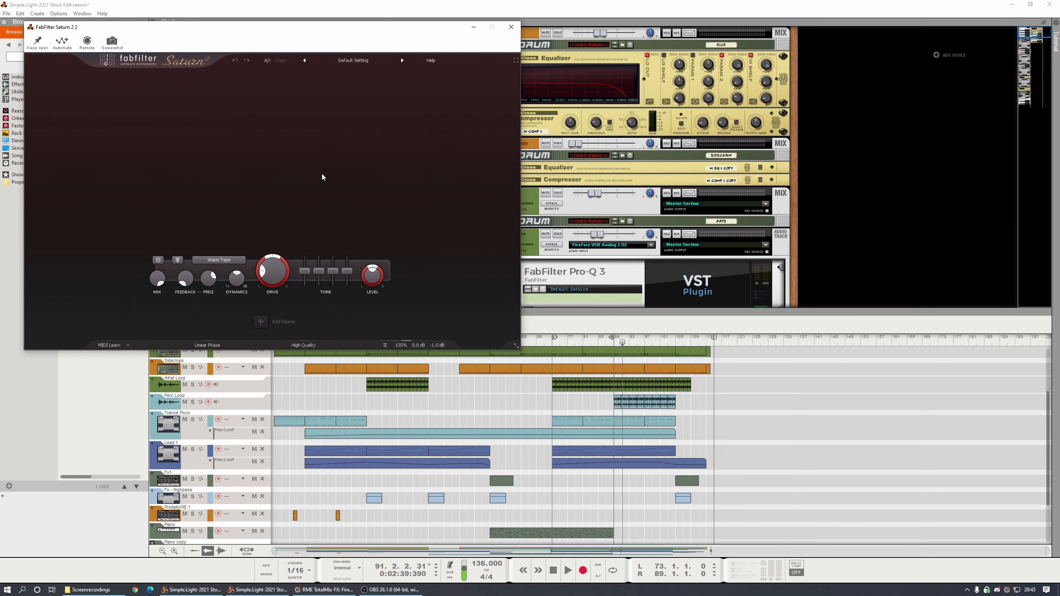
click(510, 27)
click(375, 151)
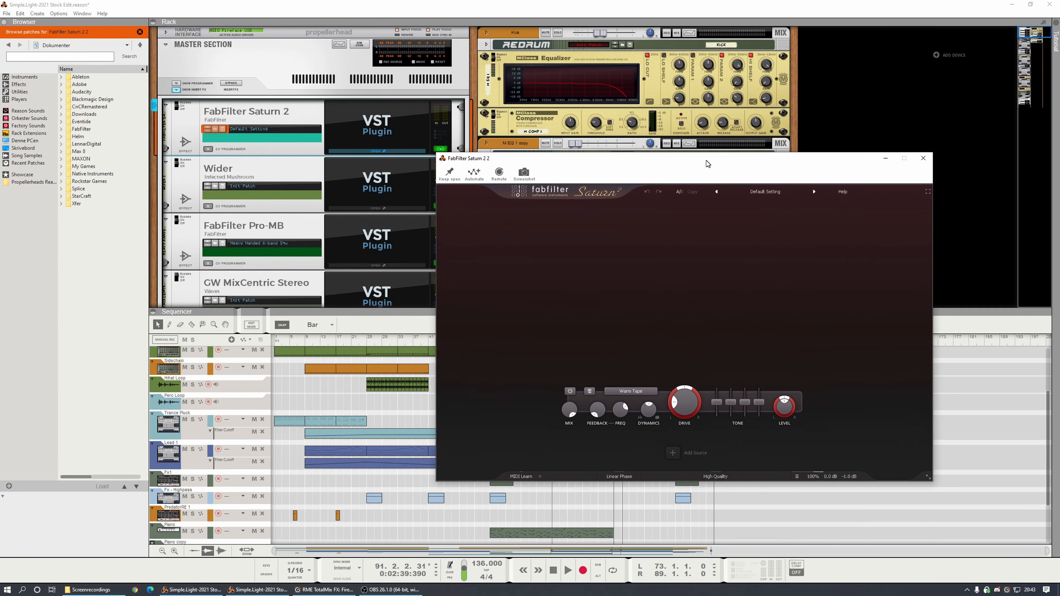
Step: Set Saturn 2's saturation style to Subtle Tape and raise its Drive to 100% while the mix plays
click(761, 196)
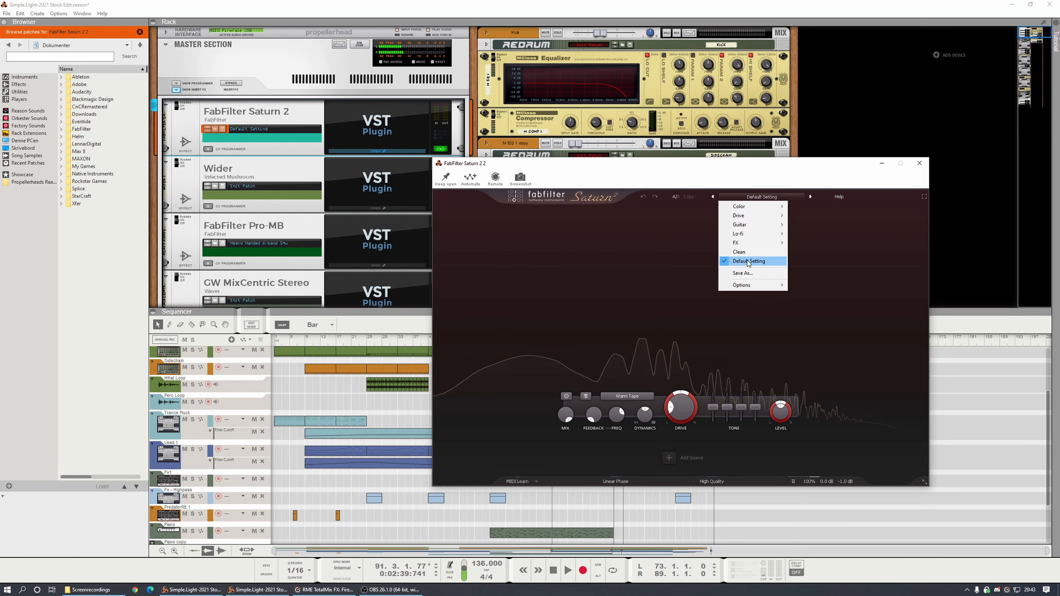
click(562, 315)
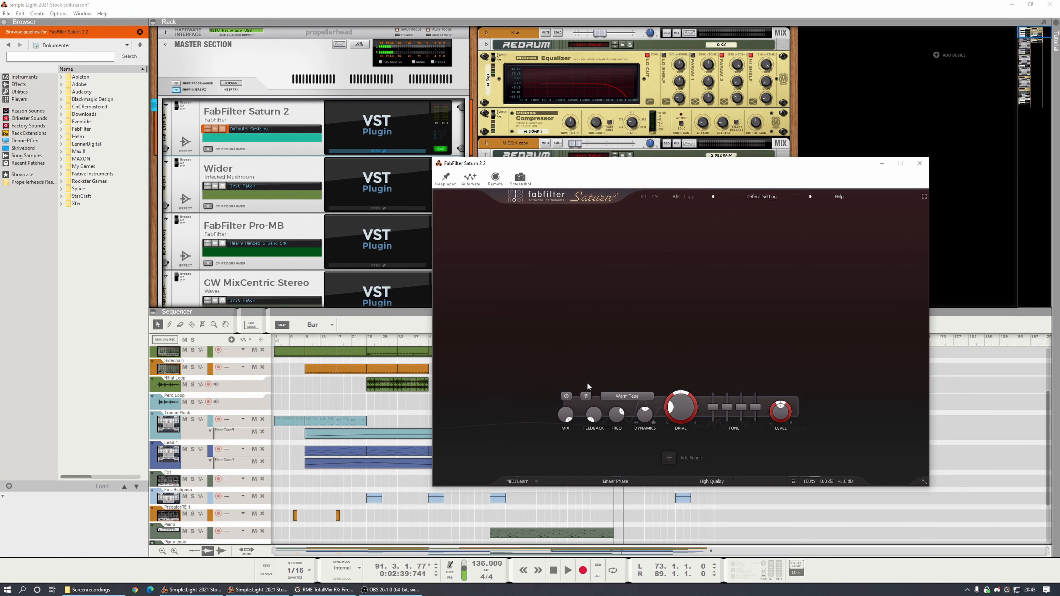
click(623, 396)
mouse_move(641, 435)
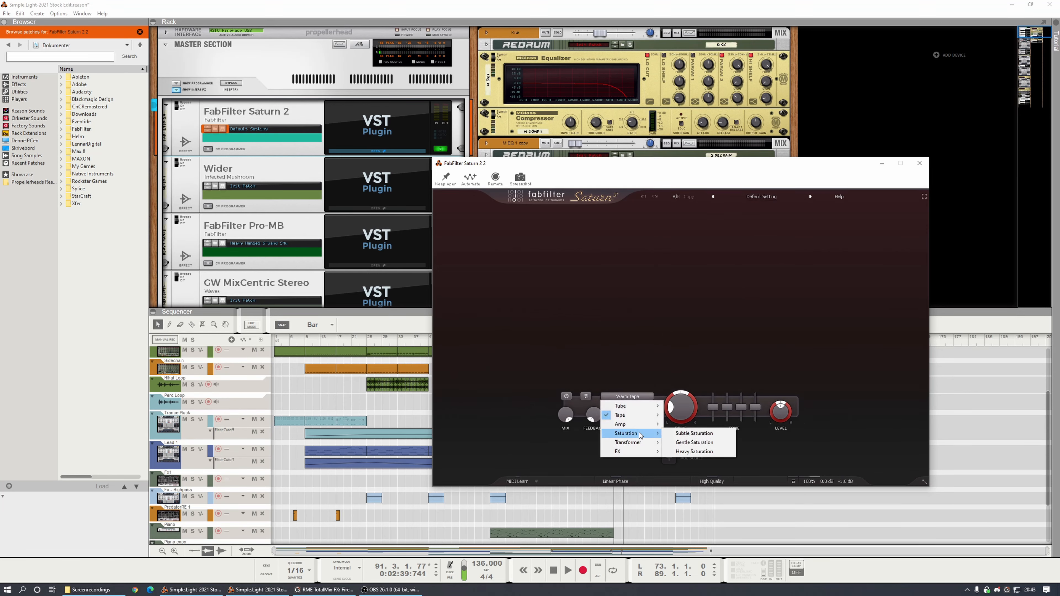
mouse_move(637, 415)
click(684, 415)
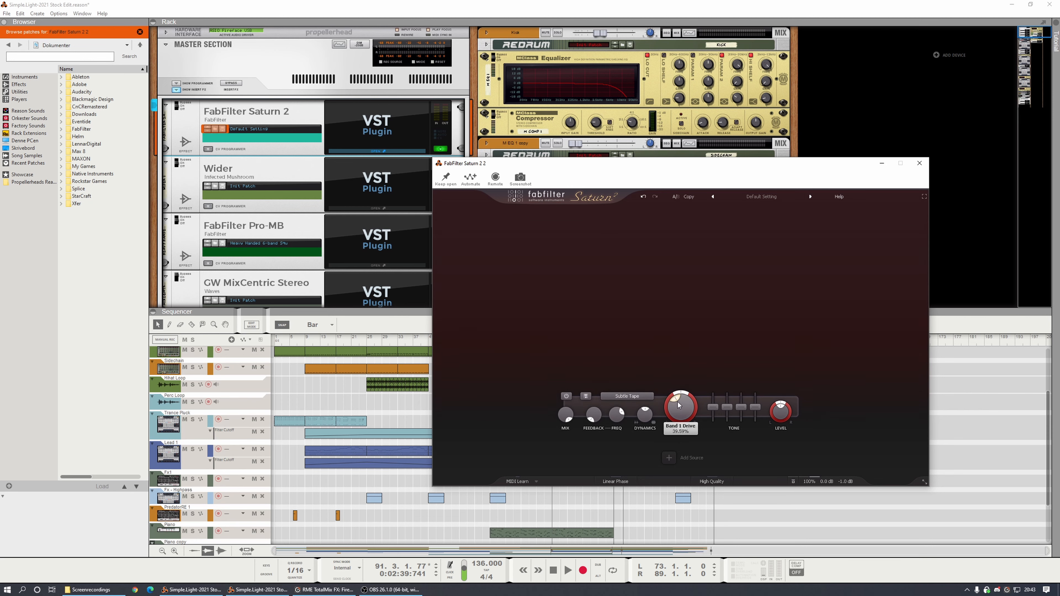
drag(674, 391, 663, 393)
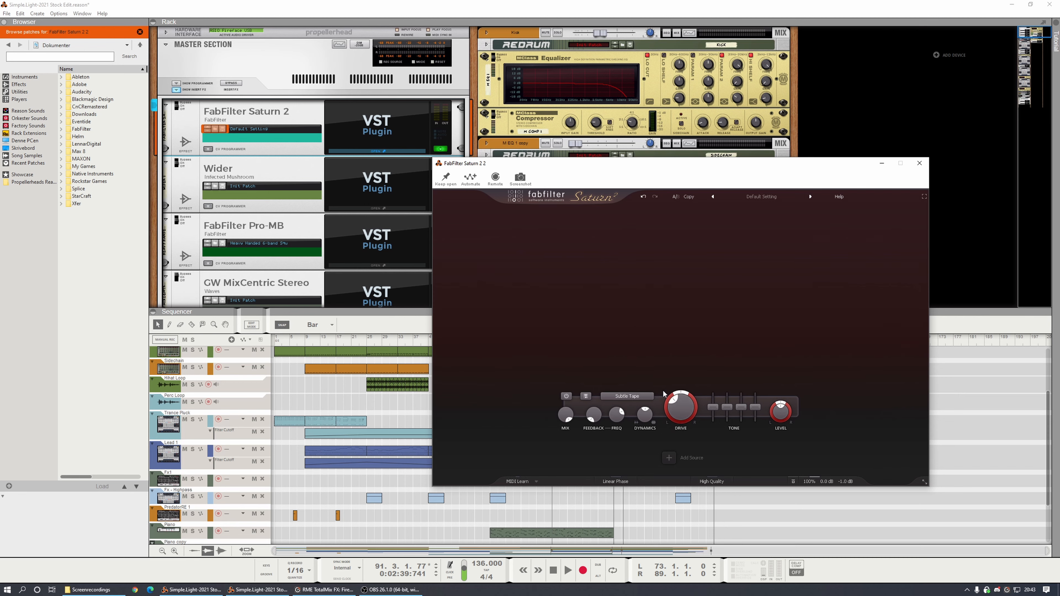
key(space)
drag(689, 401, 678, 425)
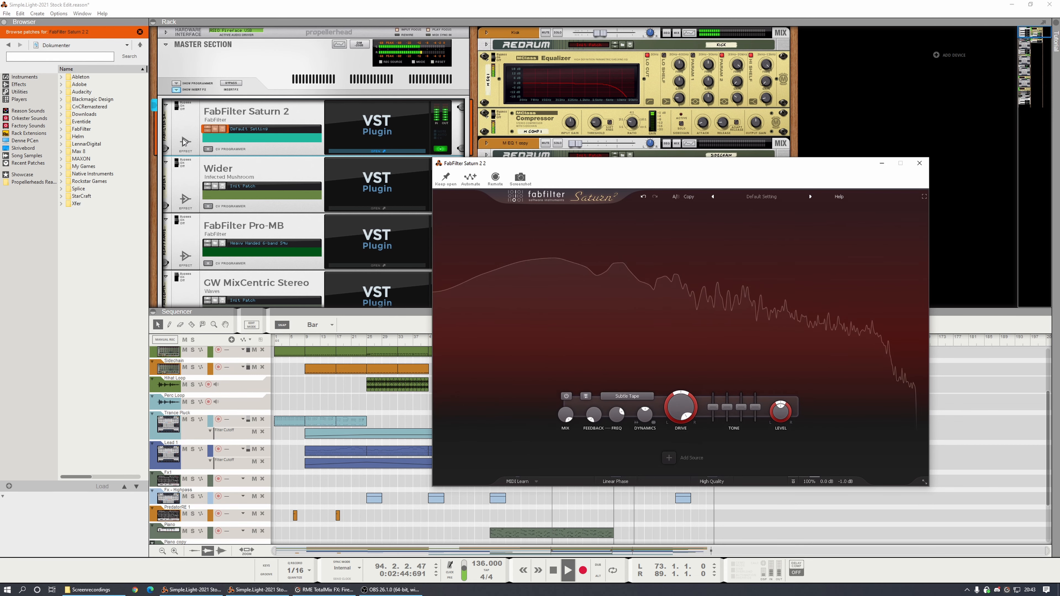
Step: Compare the playing mix with Saturn 2 bypassed and enabled
click(178, 107)
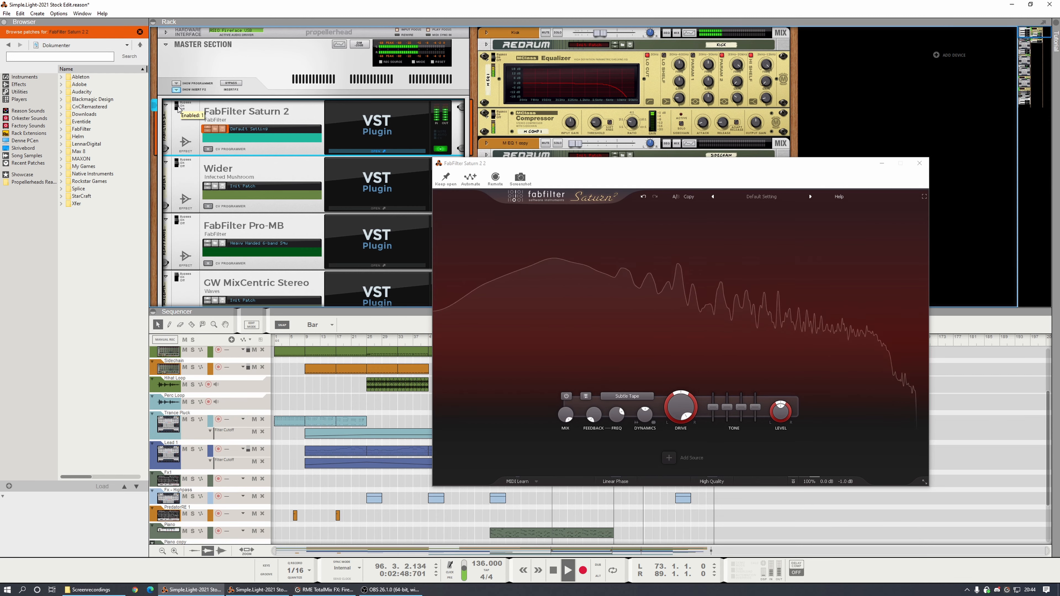
click(178, 107)
click(178, 108)
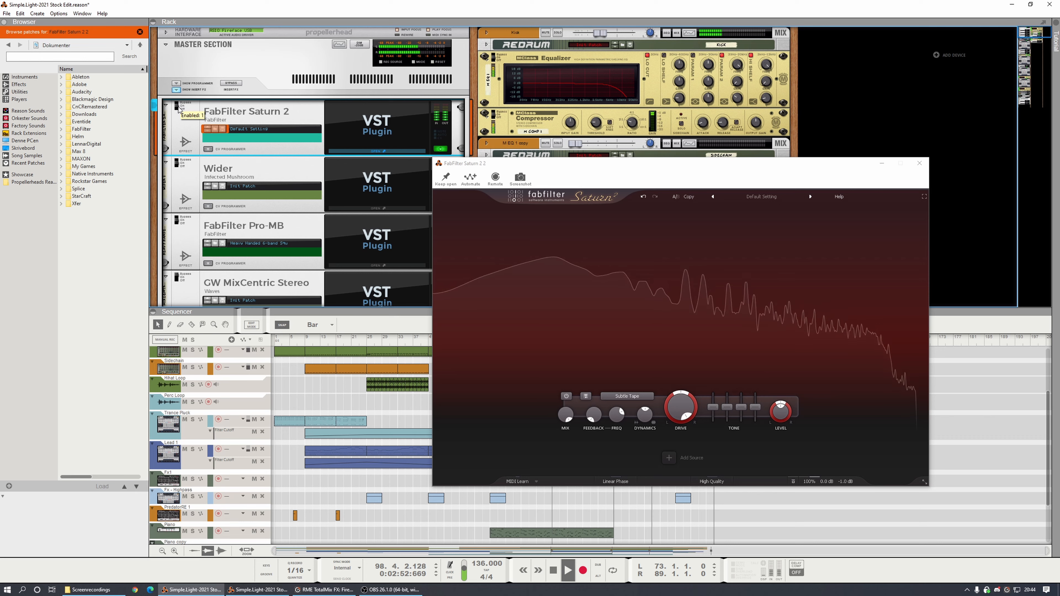
Step: Set Saturn 2's saturation style to Clean Tape and its Drive to about 42% while the mix plays
click(640, 397)
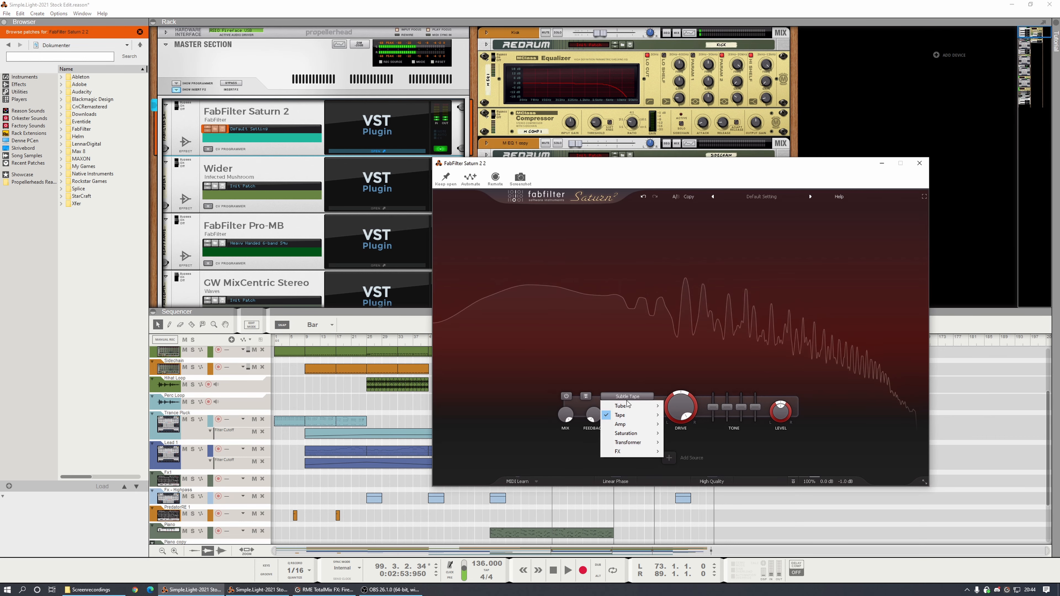
mouse_move(643, 418)
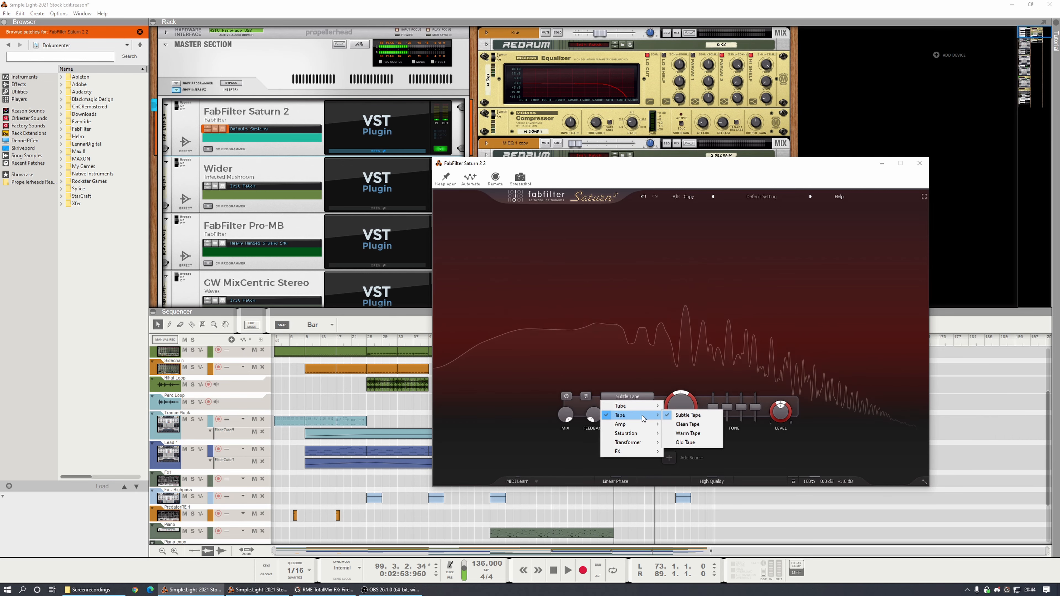
click(687, 424)
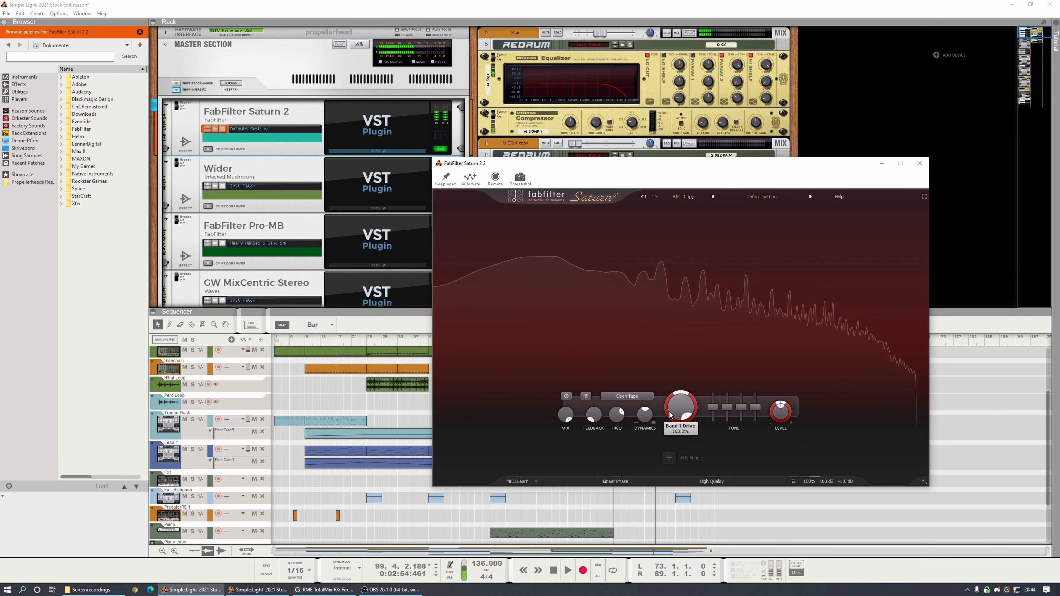
click(629, 396)
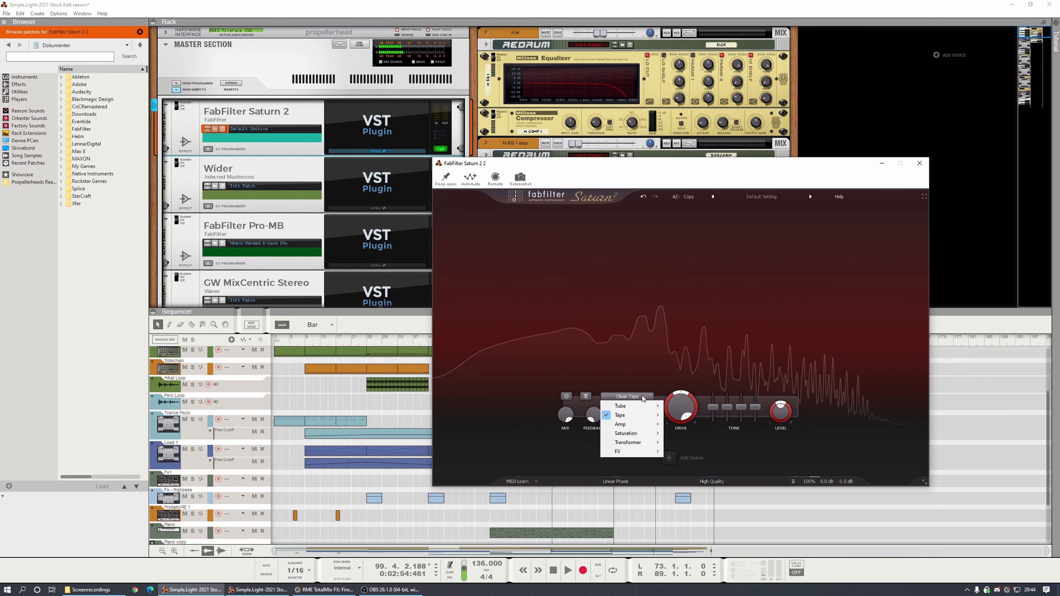
click(681, 407)
scroll(681, 407, down, 5)
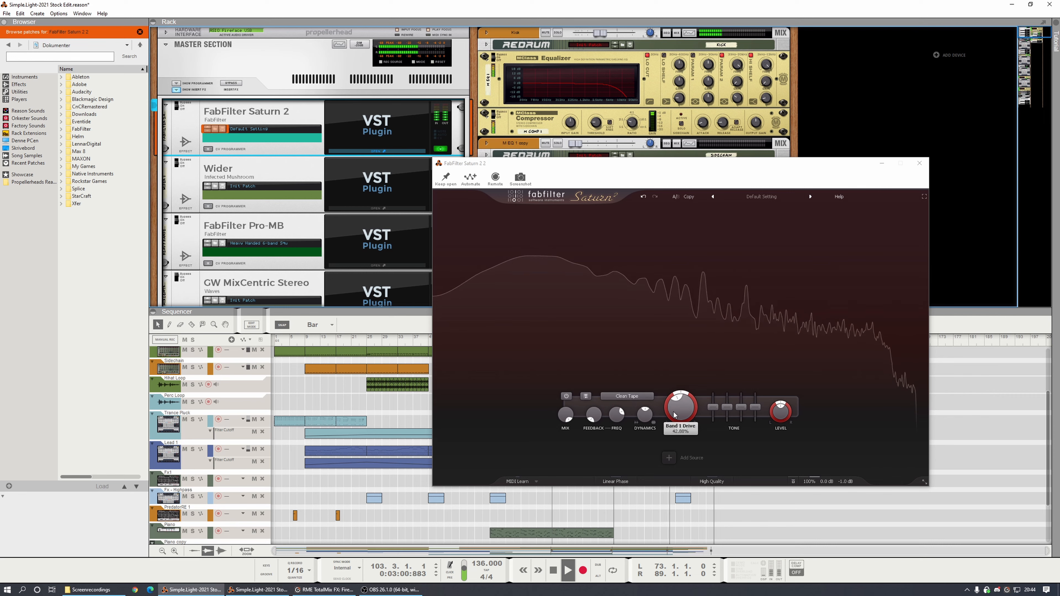
Step: Set Saturn 2's saturation style to Subtle Tape and its Drive to about 99%, and replay the mix from bar 73
click(627, 396)
mouse_move(637, 415)
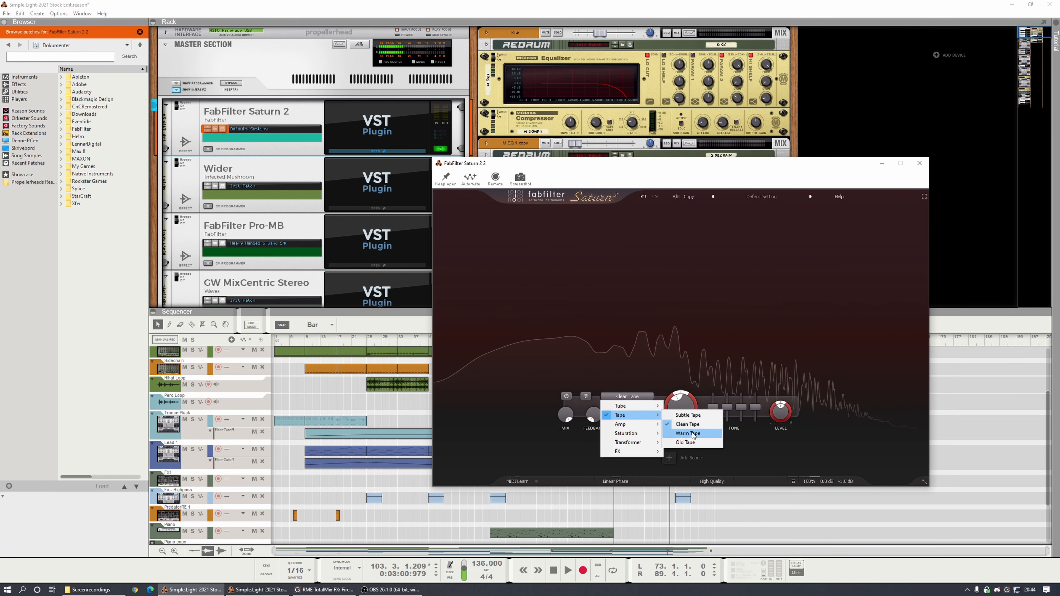
click(684, 424)
drag(678, 407, 677, 367)
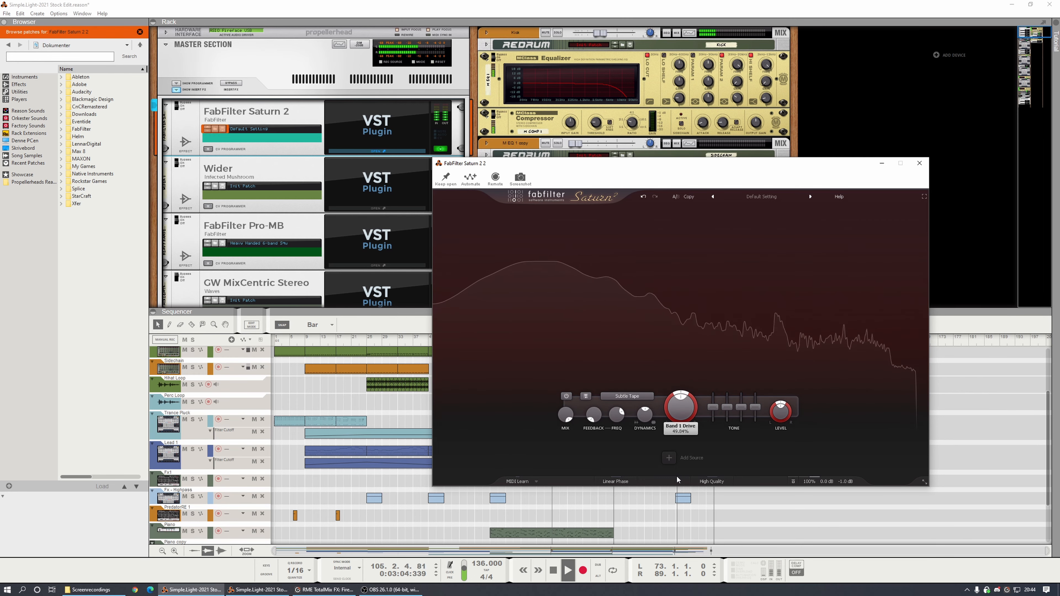
key(space)
click(555, 338)
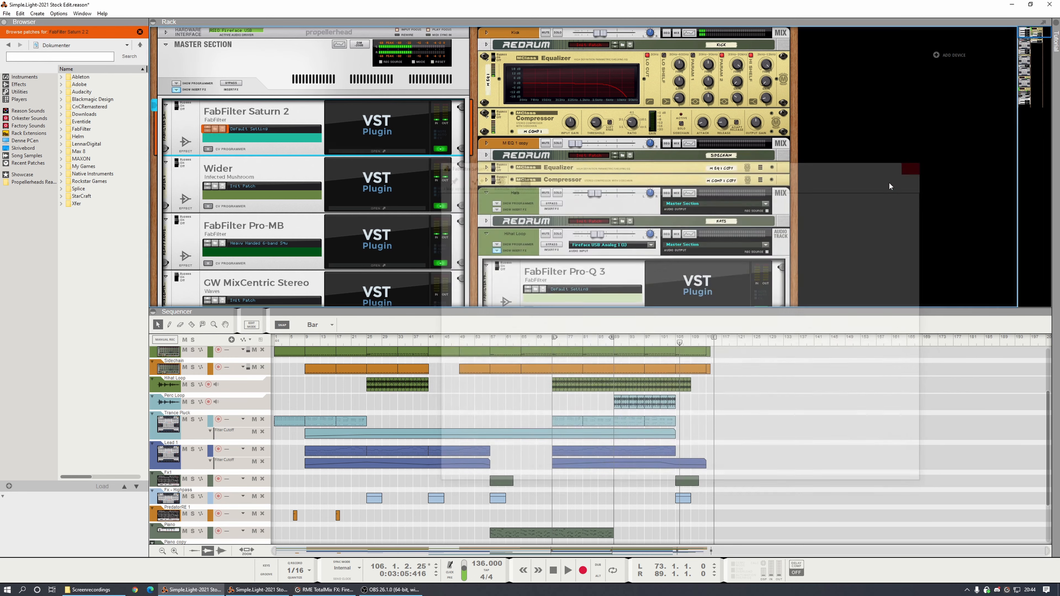
key(space)
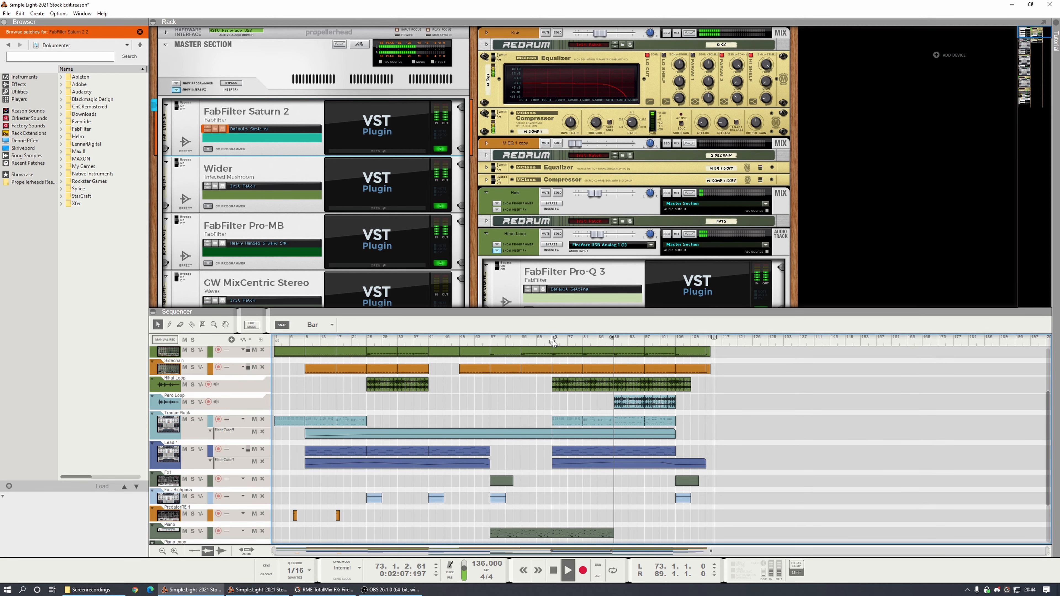
key(space)
Step: Set GW MixCentric's input level to 7.4 and its output level to -7.4 while the mix plays
scroll(476, 232, down, 2)
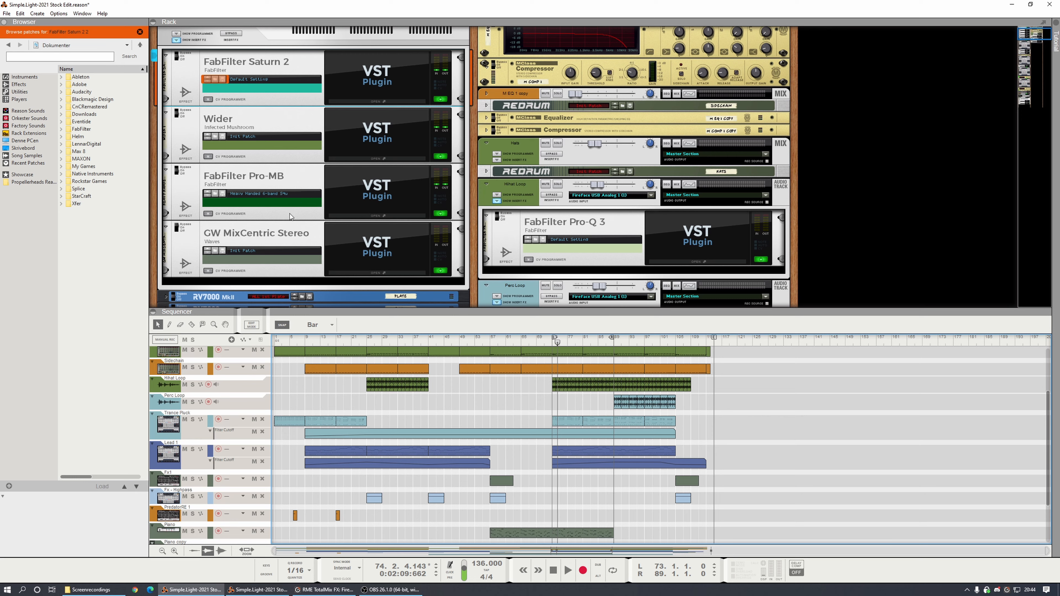
click(365, 266)
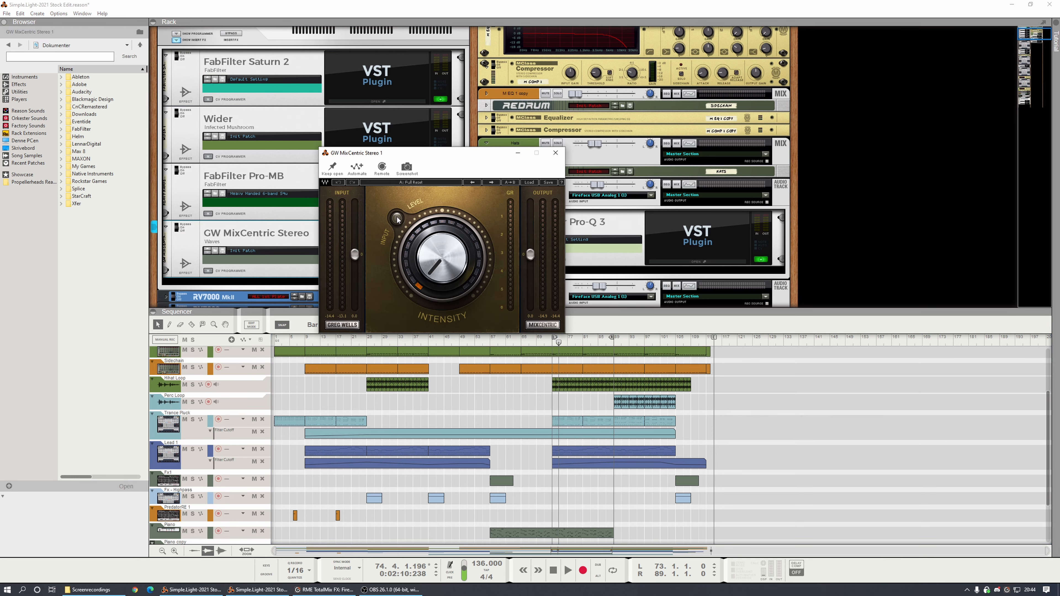
key(space)
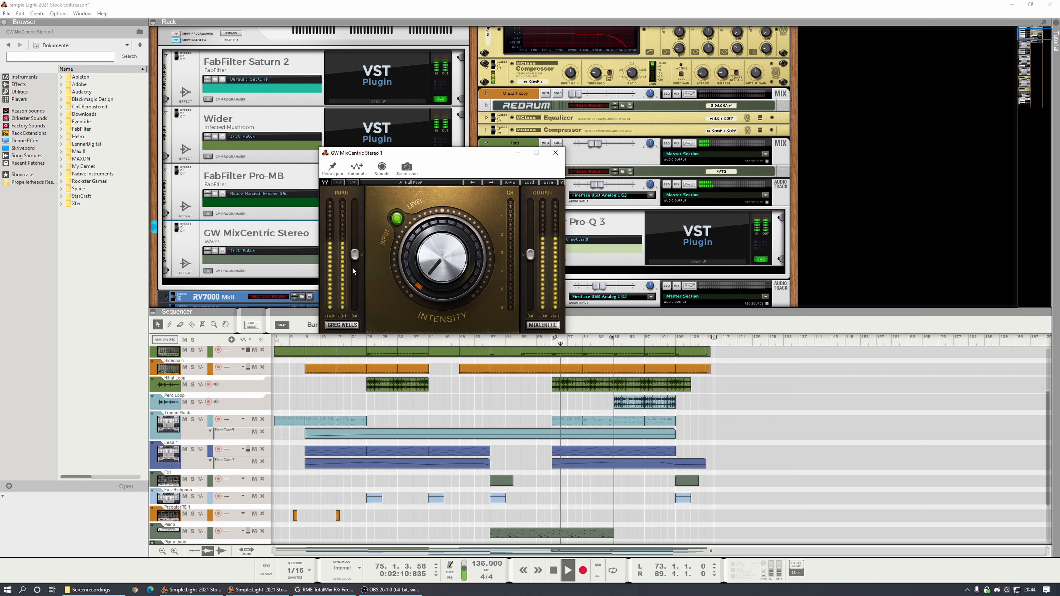
key(space)
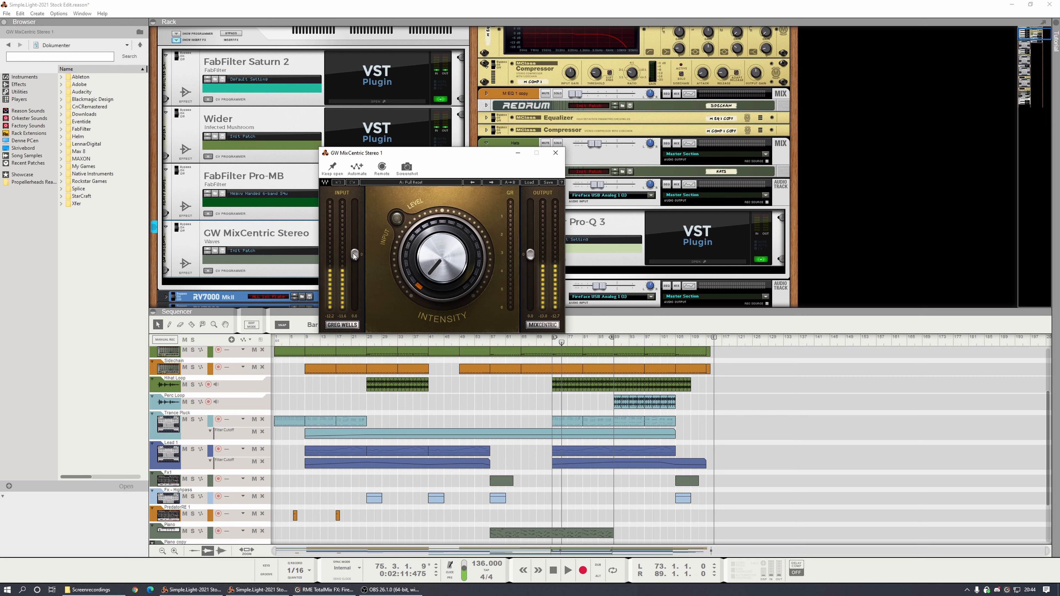
key(space)
key(space)
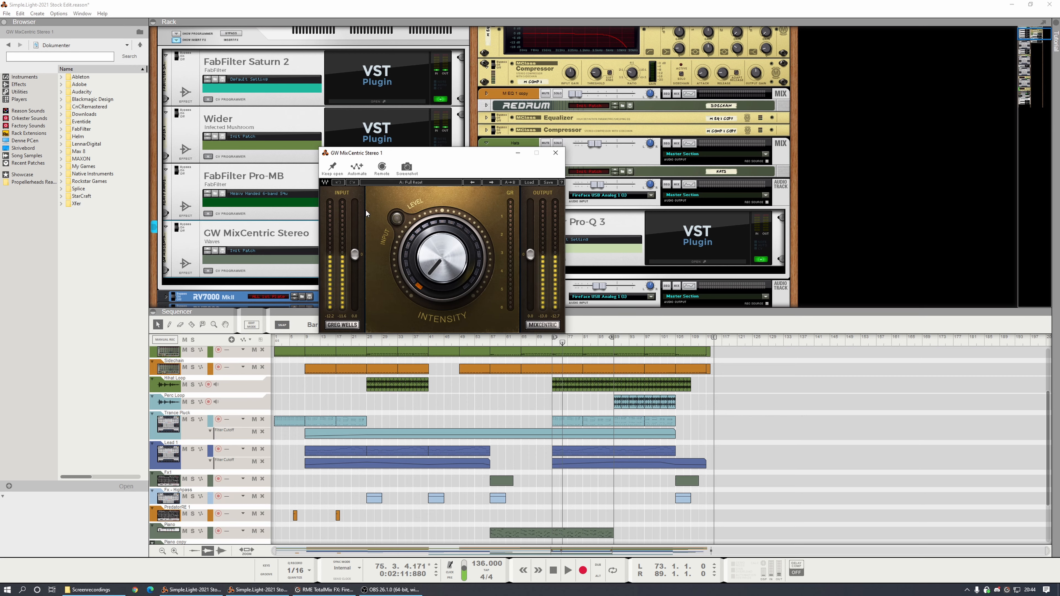
key(space)
drag(354, 255, 355, 232)
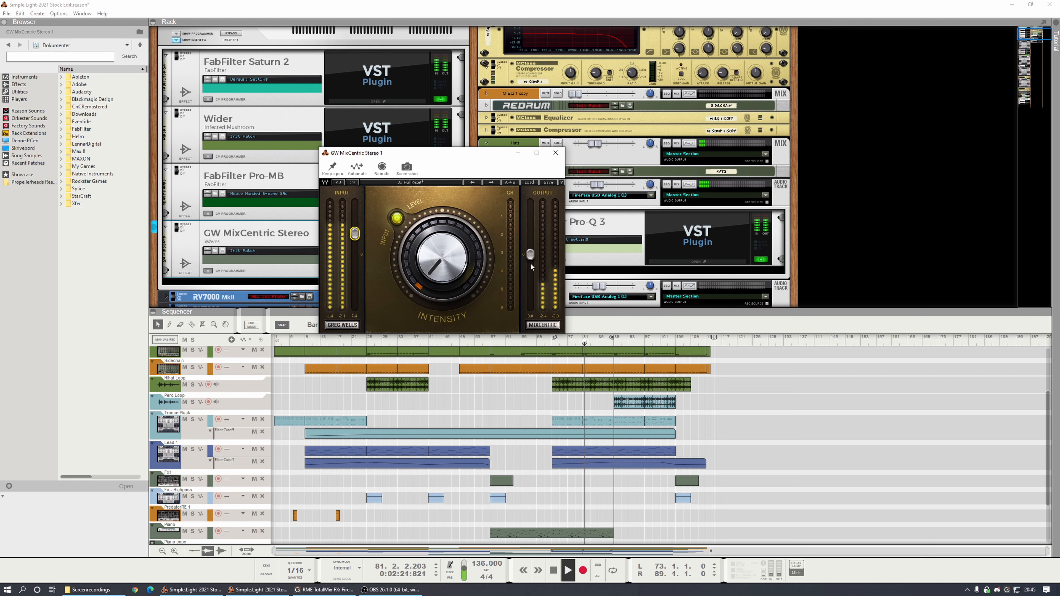
drag(530, 254, 530, 274)
key(space)
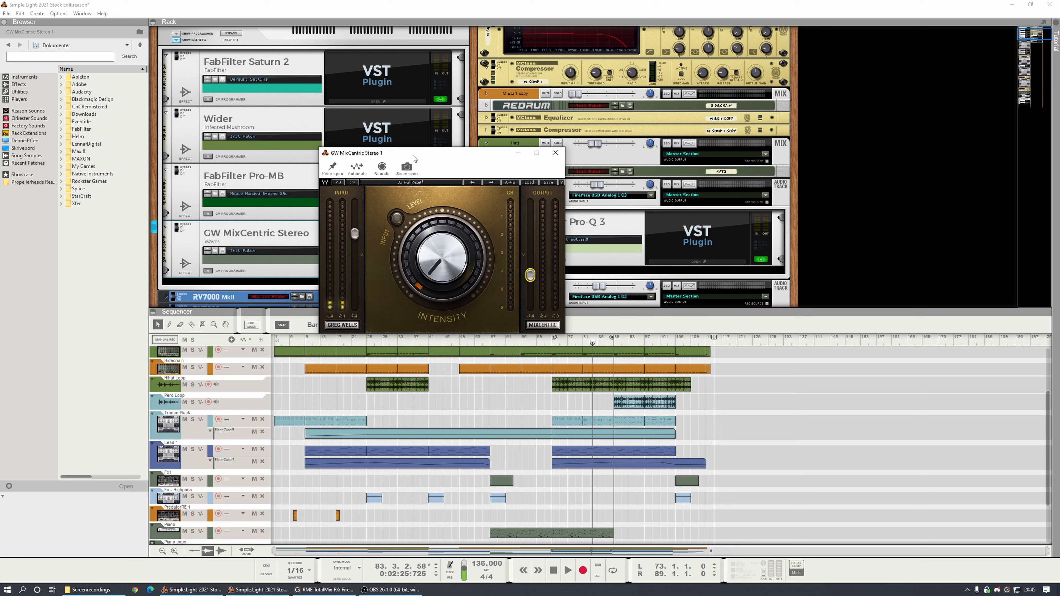
Step: Raise GW MixCentric's Intensity to about 27 while the mix plays
drag(400, 153, 578, 238)
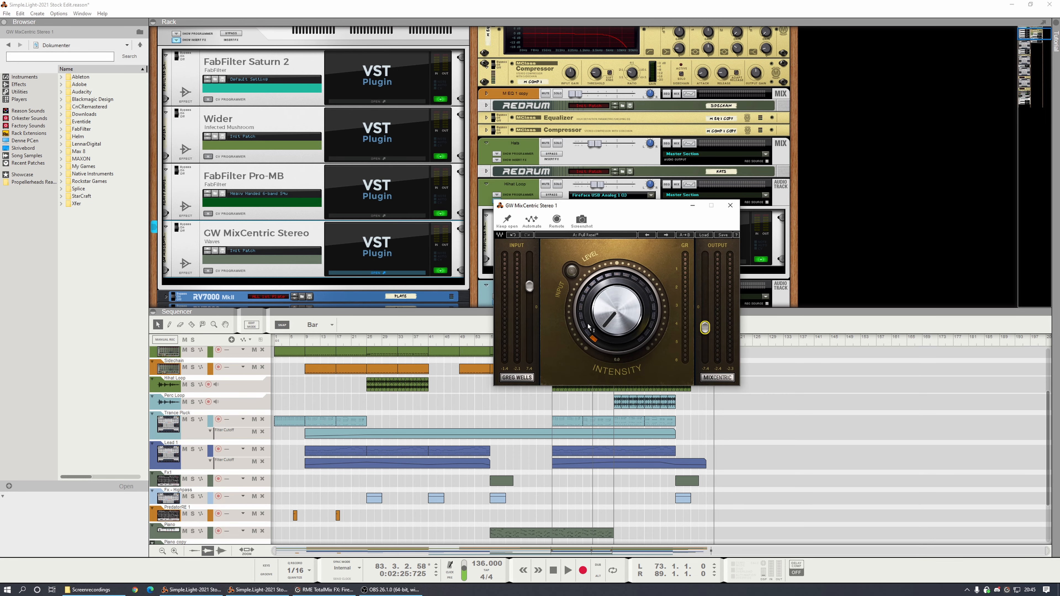
key(space)
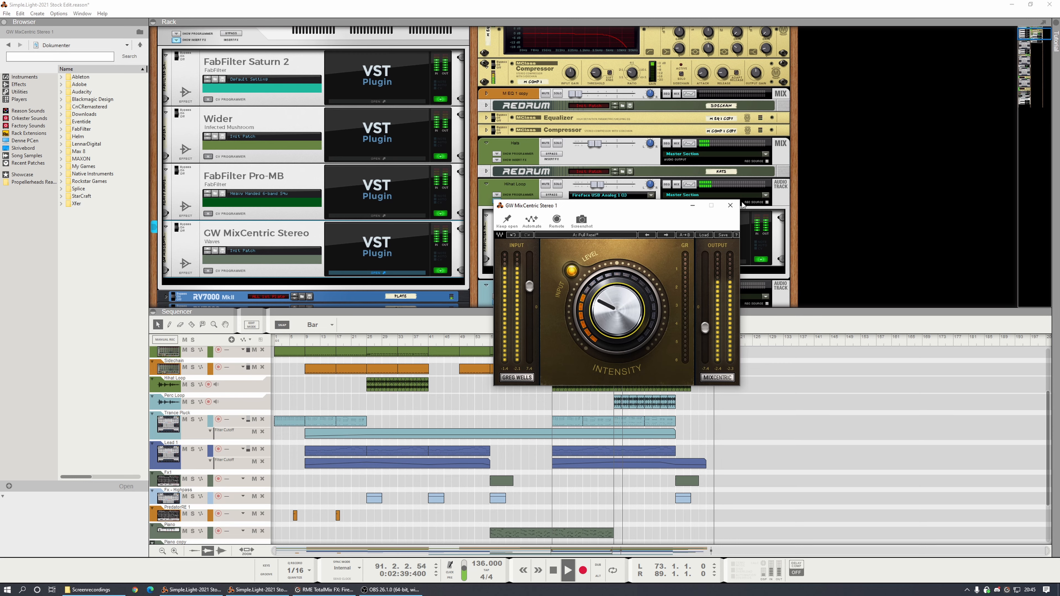
click(730, 207)
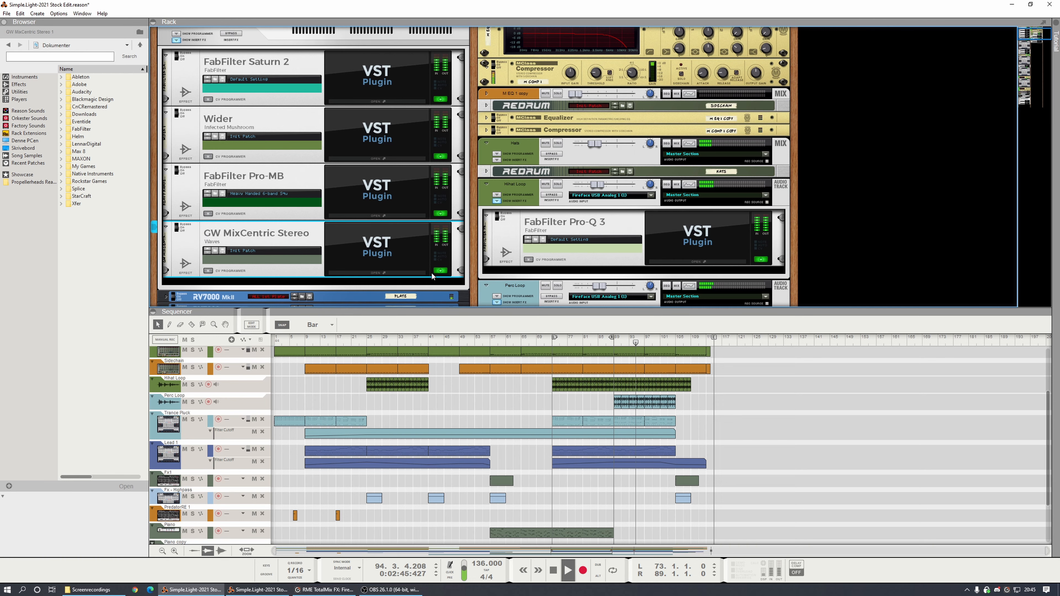
Step: Audition the mix from bar 73 and from the start of the breakdown section
click(555, 340)
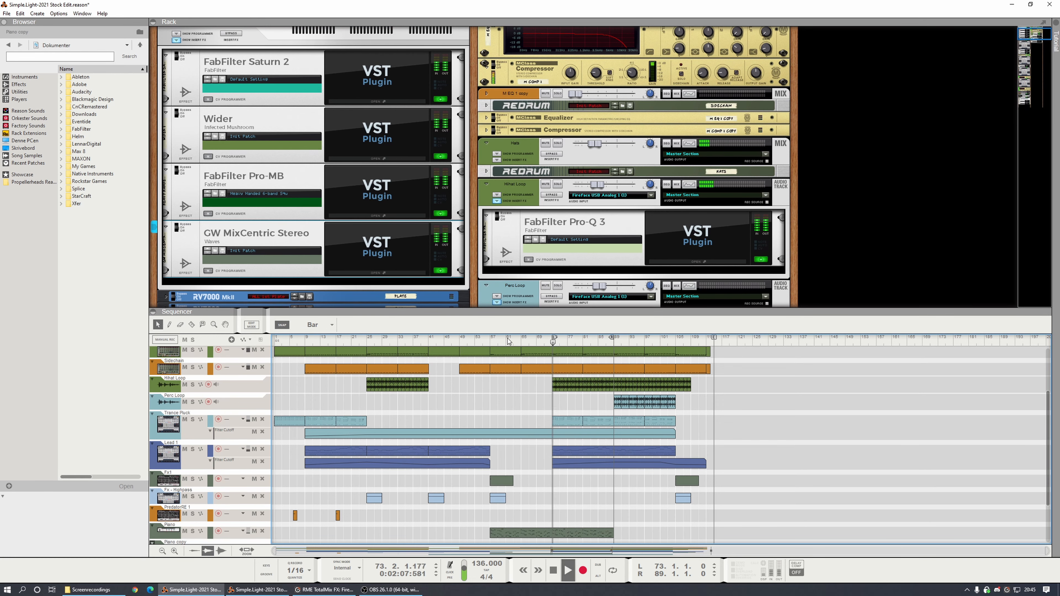
click(489, 341)
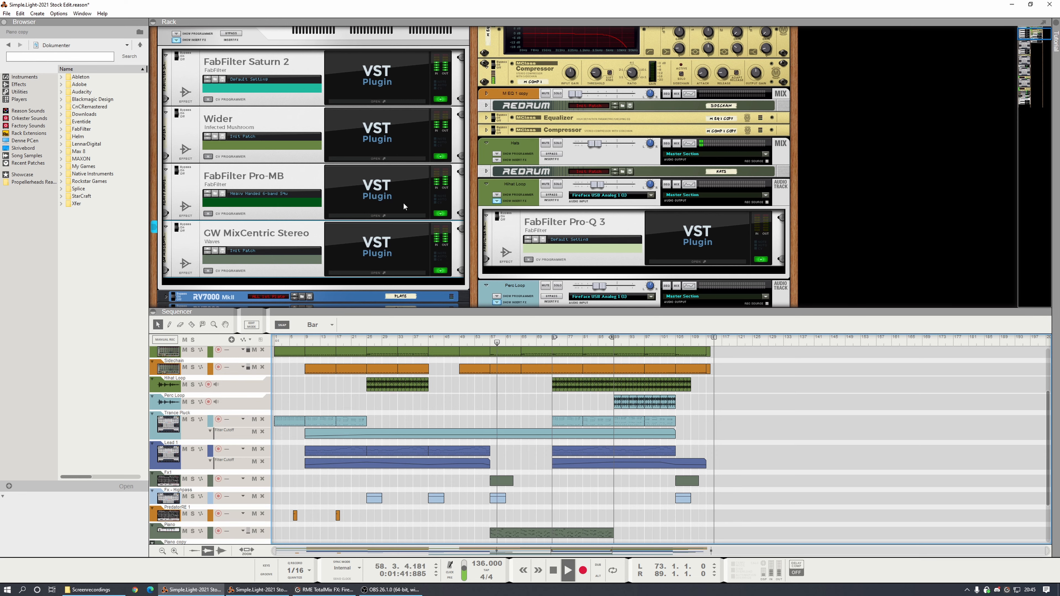
key(space)
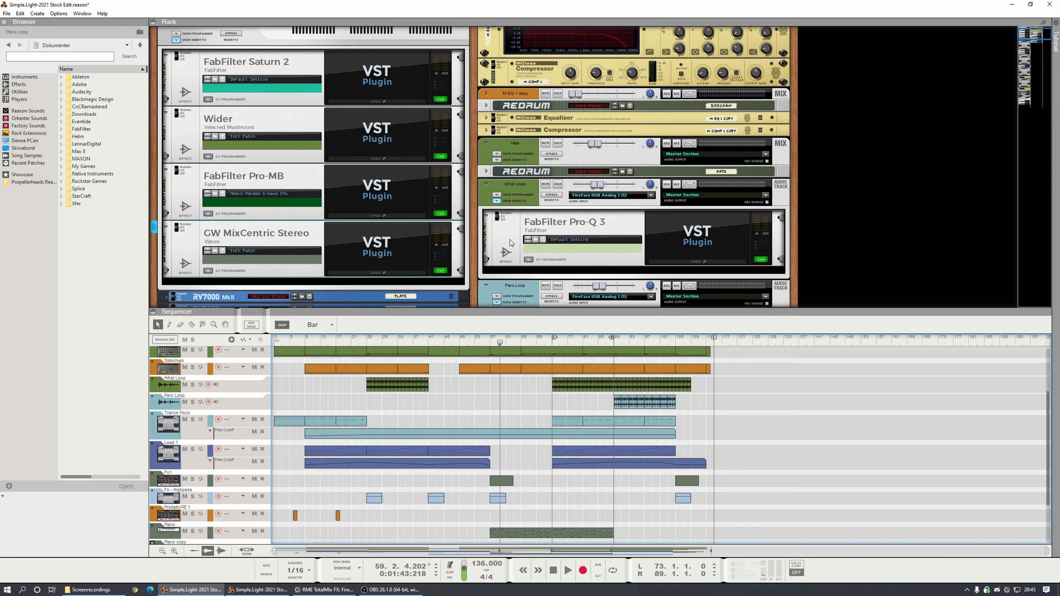
Step: Compare the mix from bar 73 with the master insert effects bypassed and enabled
click(555, 339)
click(233, 34)
key(space)
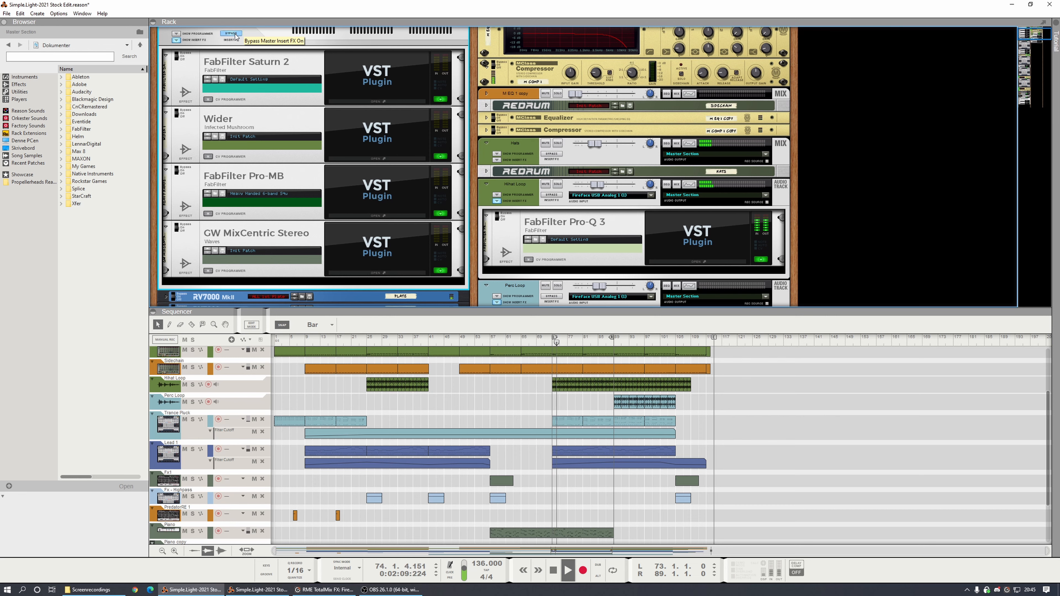
click(235, 37)
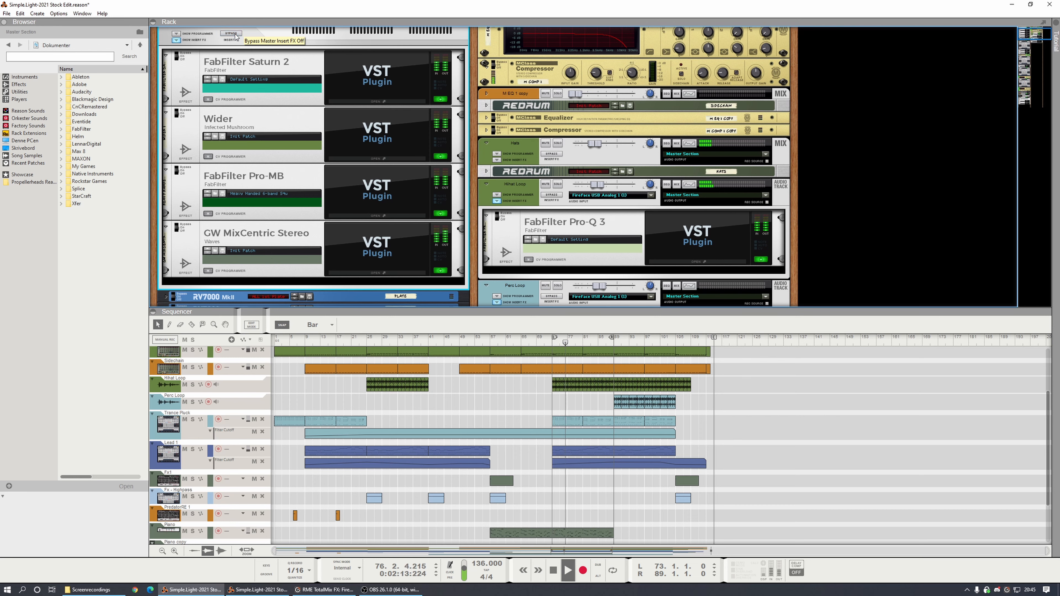
key(space)
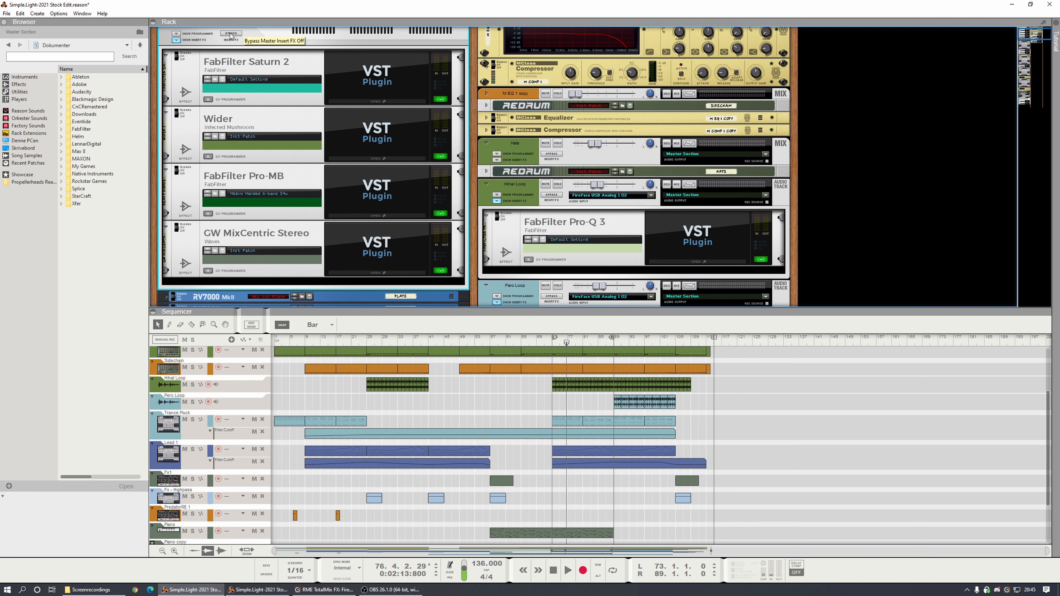
key(space)
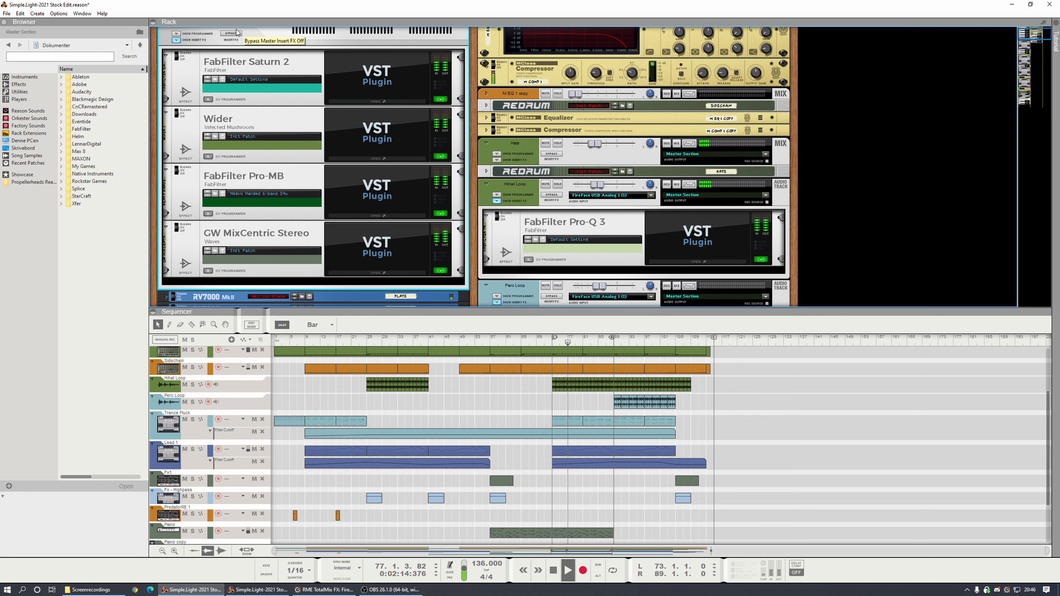
click(236, 35)
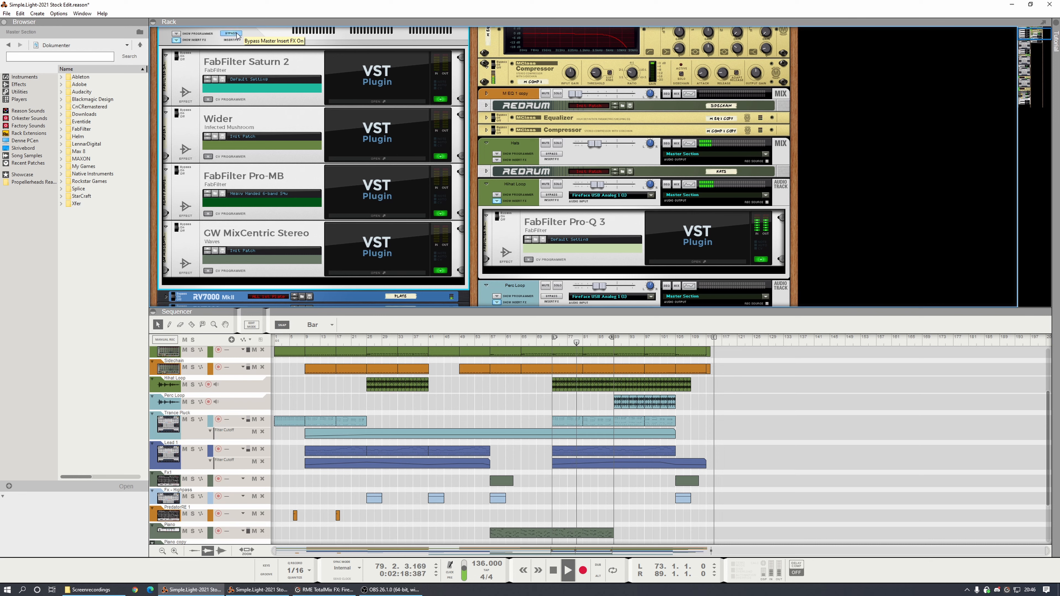
click(236, 35)
key(space)
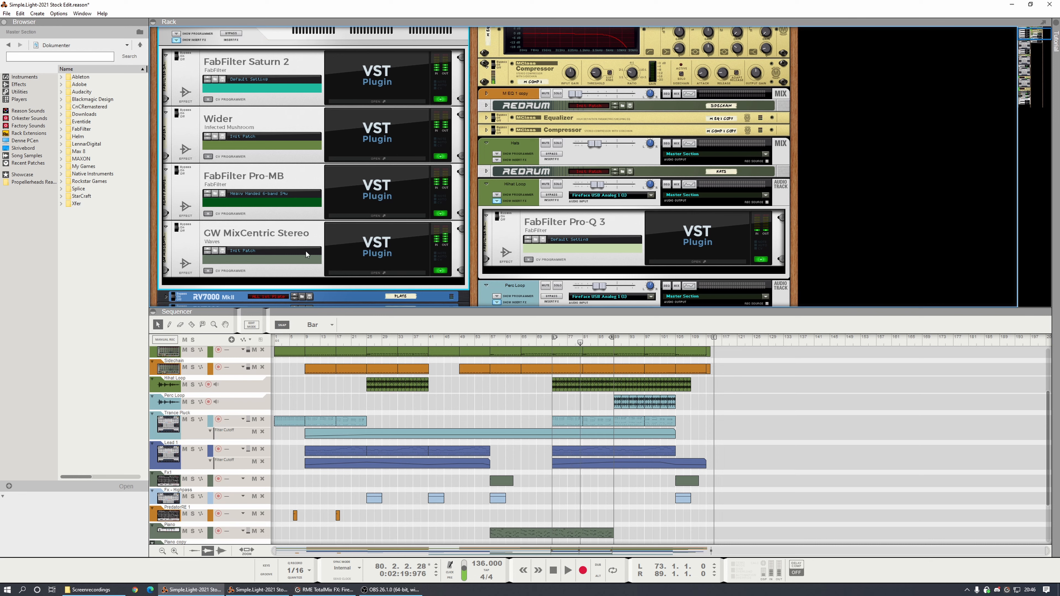
Step: Lower GW MixCentric's Intensity to about 13 while the mix plays
click(361, 274)
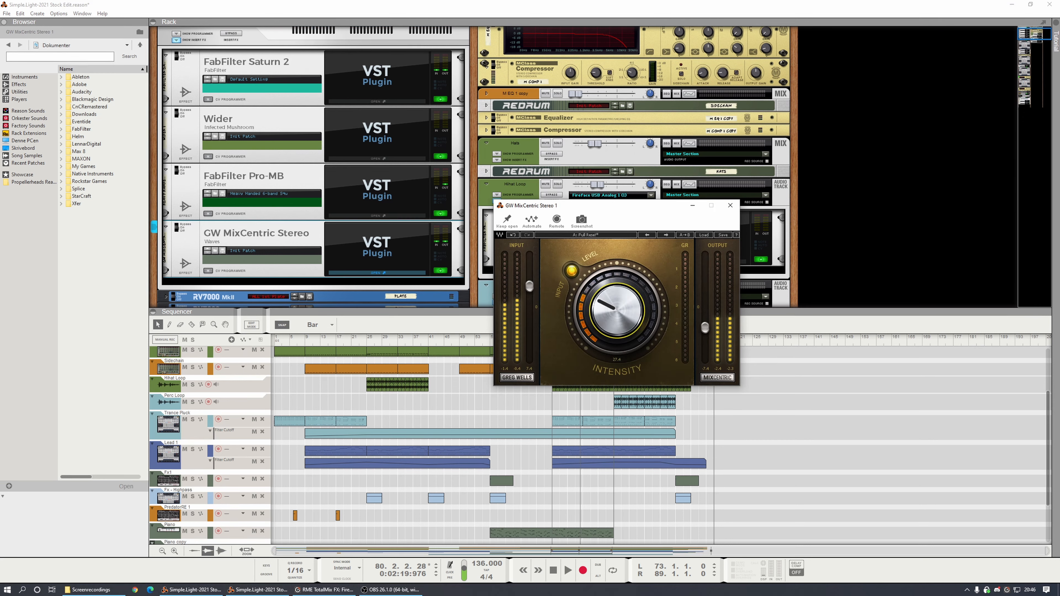
key(space)
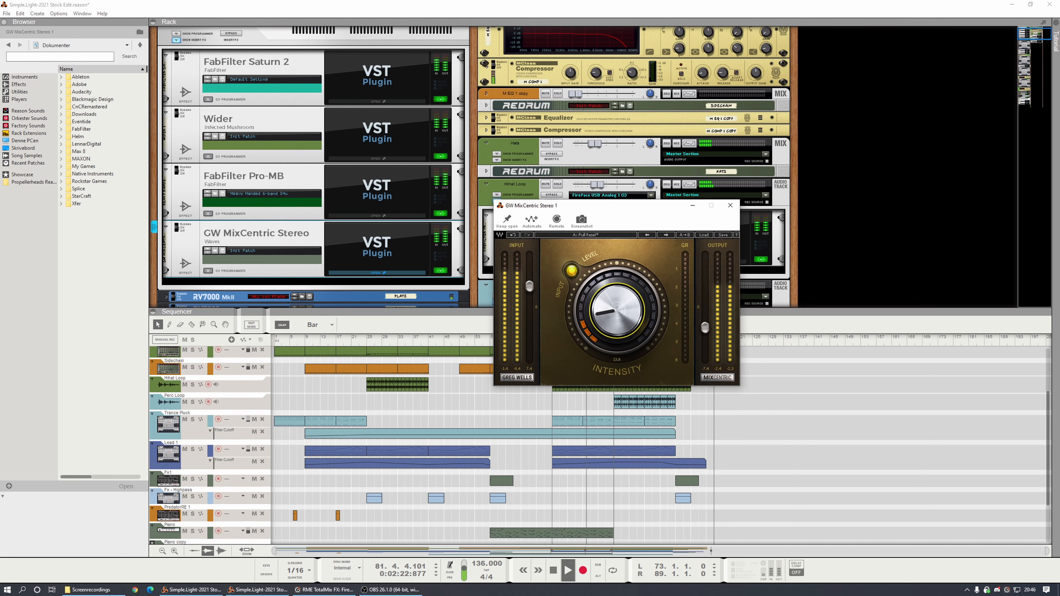
click(730, 205)
Step: Compare the mix again with the master inserts bypassed and enabled, audition the final section, and return the song position to bar 73
click(230, 34)
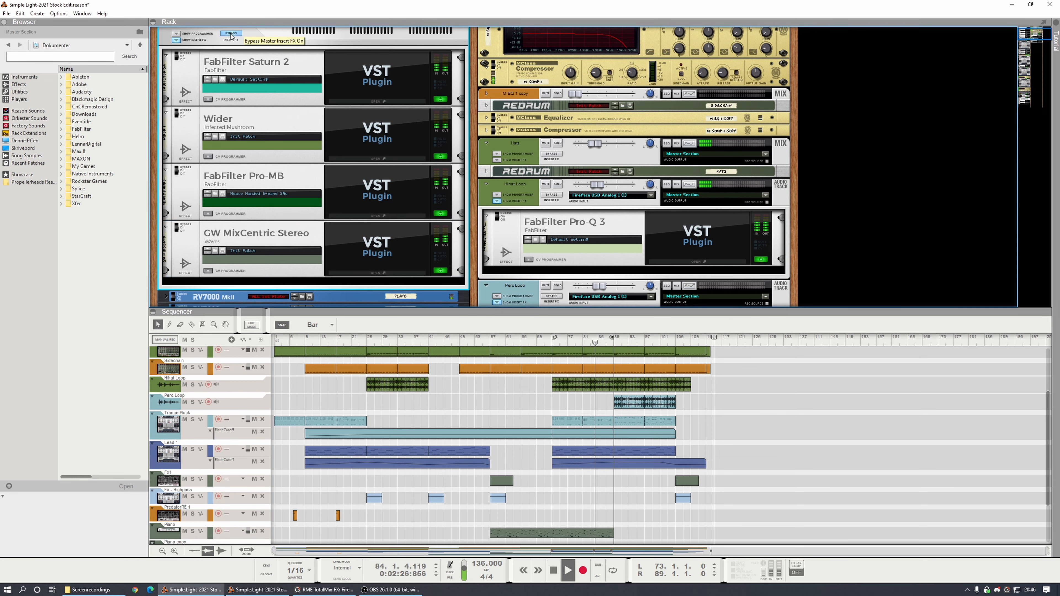
click(231, 34)
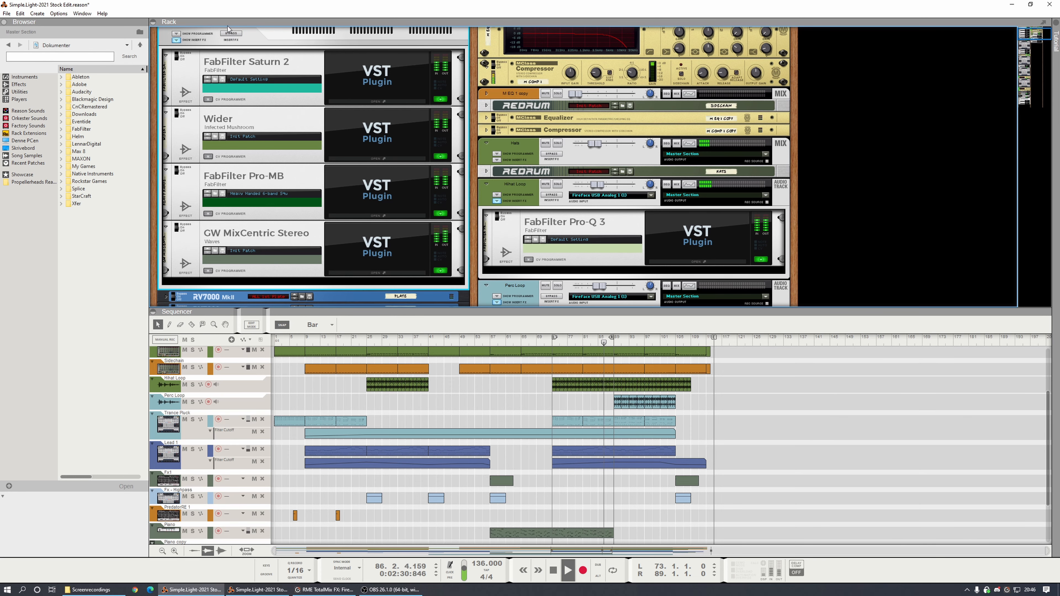
scroll(650, 398, up, 4)
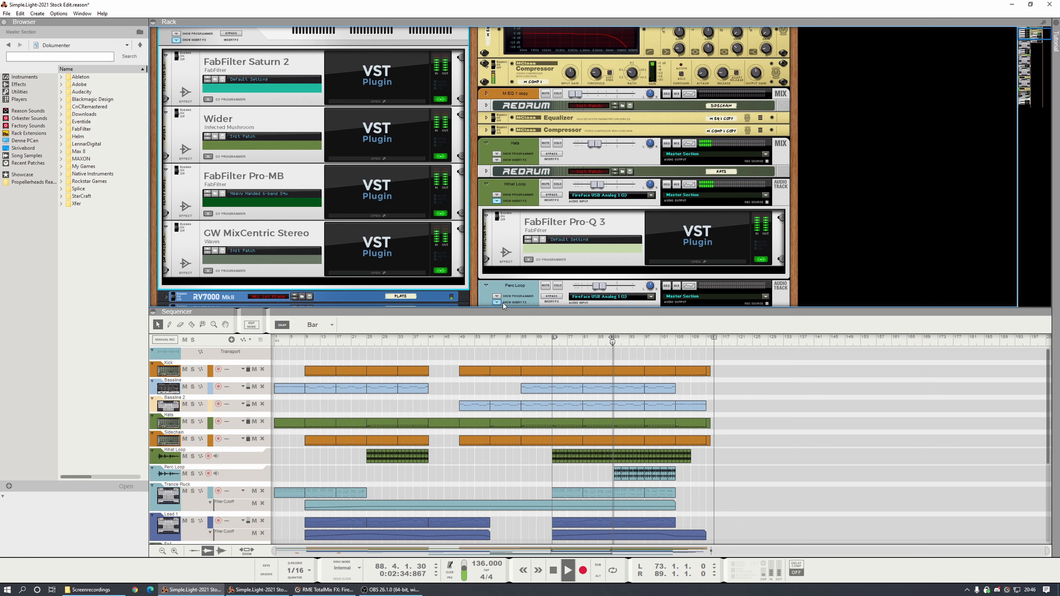
click(646, 340)
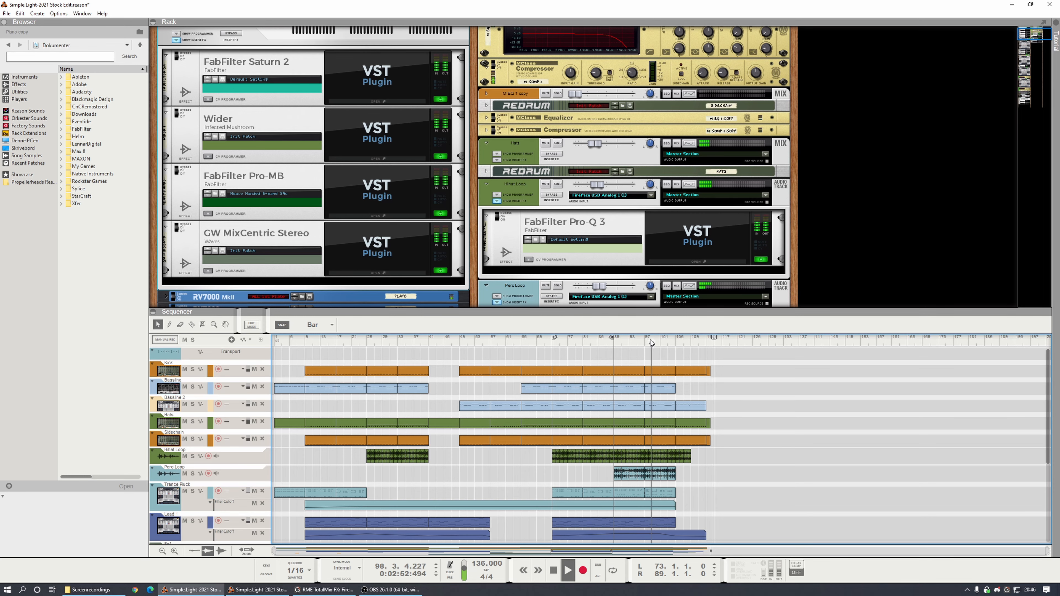
key(space)
click(553, 343)
Step: Add FabFilter Pro-L 2 to the master section's insert effects as the last device, below GW MixCentric
scroll(290, 223, down, 3)
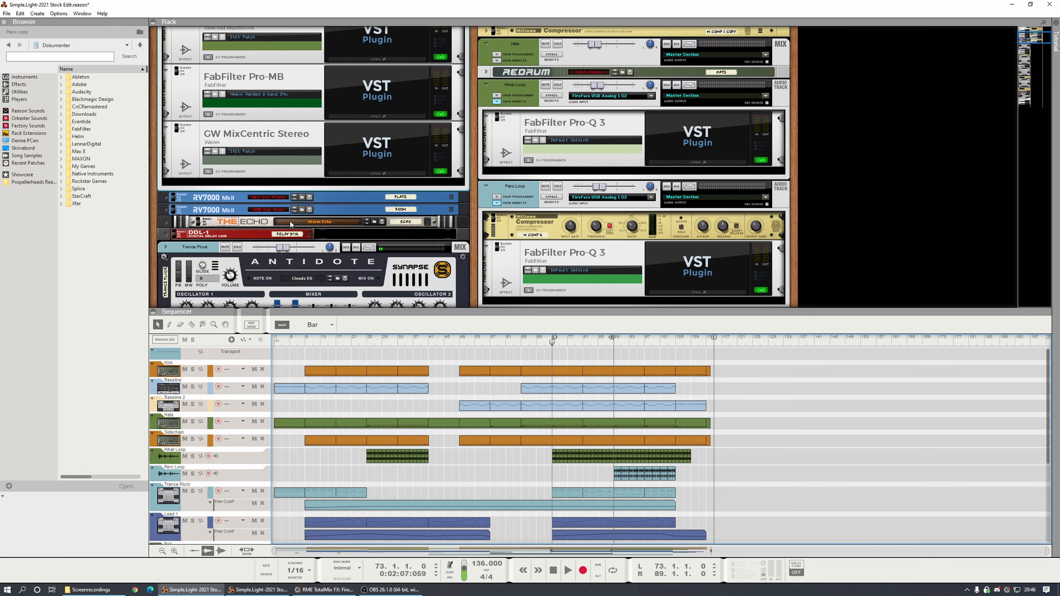
click(279, 190)
right_click(283, 192)
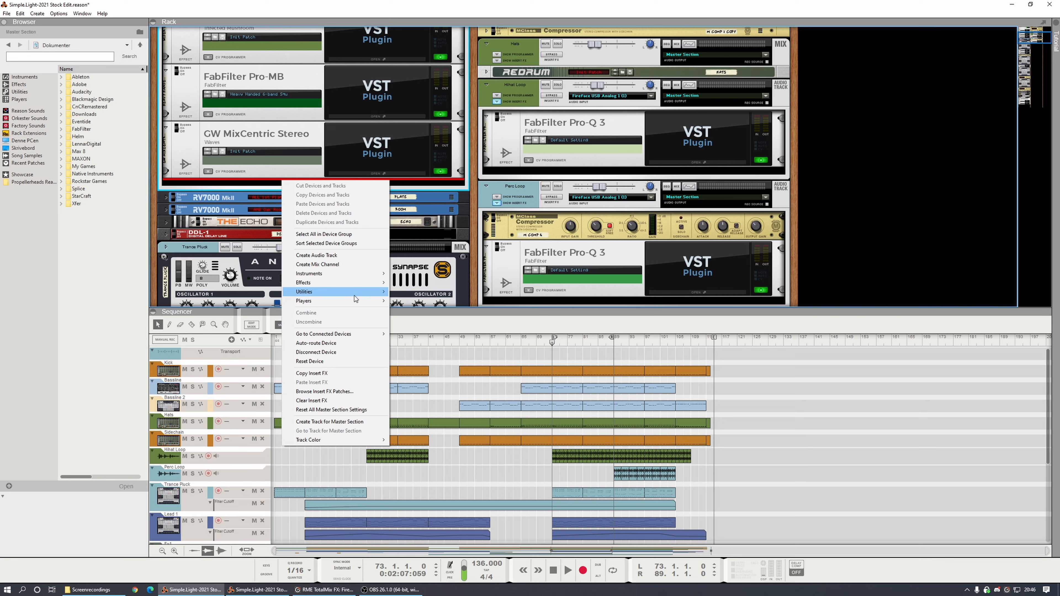
mouse_move(356, 285)
mouse_move(449, 381)
mouse_move(418, 407)
click(513, 444)
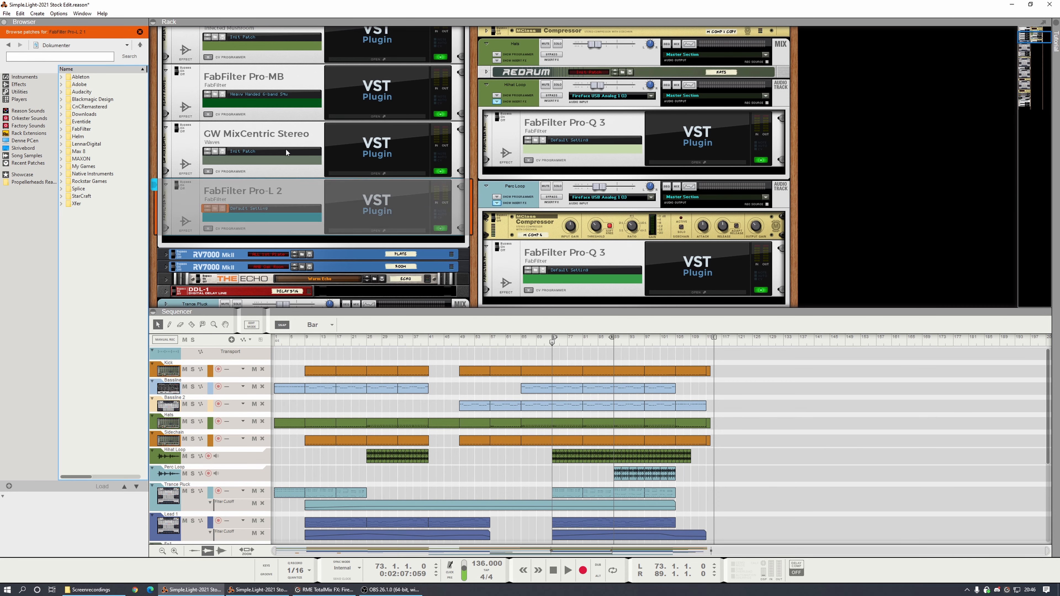
Step: Set Pro-L 2's gain to about +1 dB and its output level to -0.3 dB
key(space)
key(space)
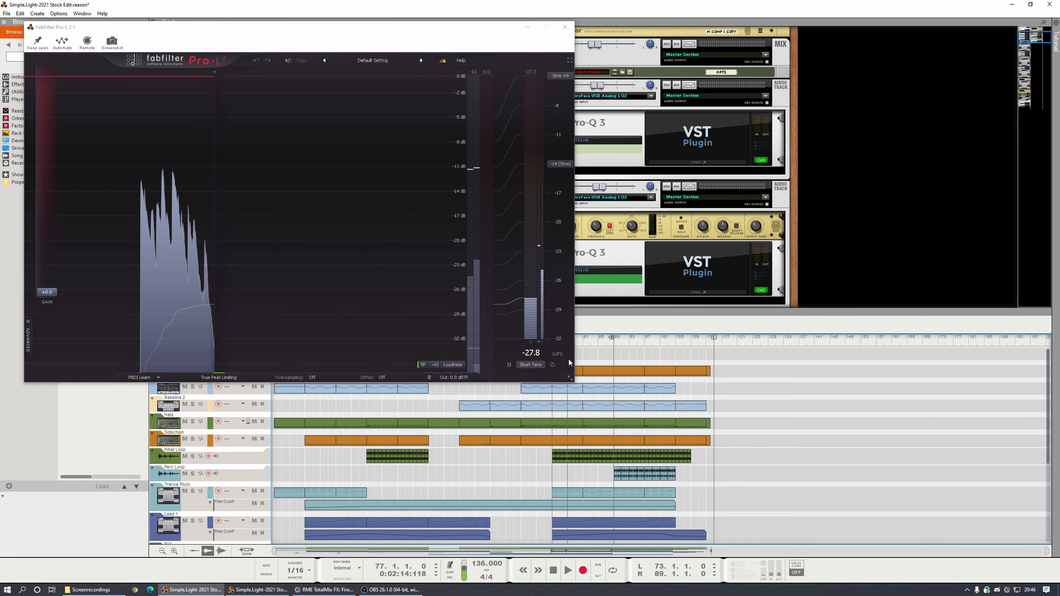
drag(47, 292, 54, 285)
key(space)
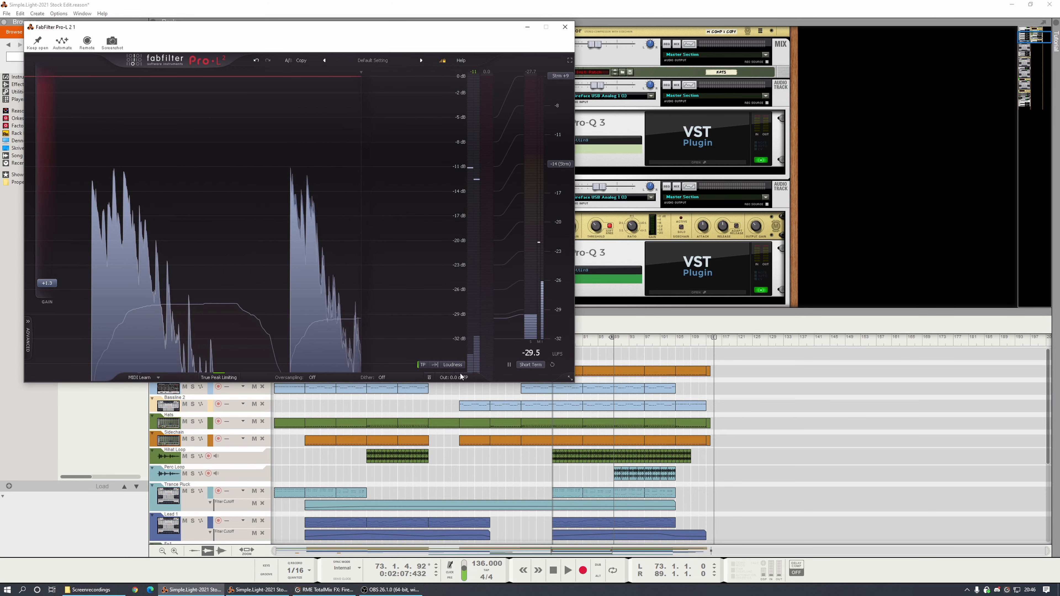
text(-0,3)
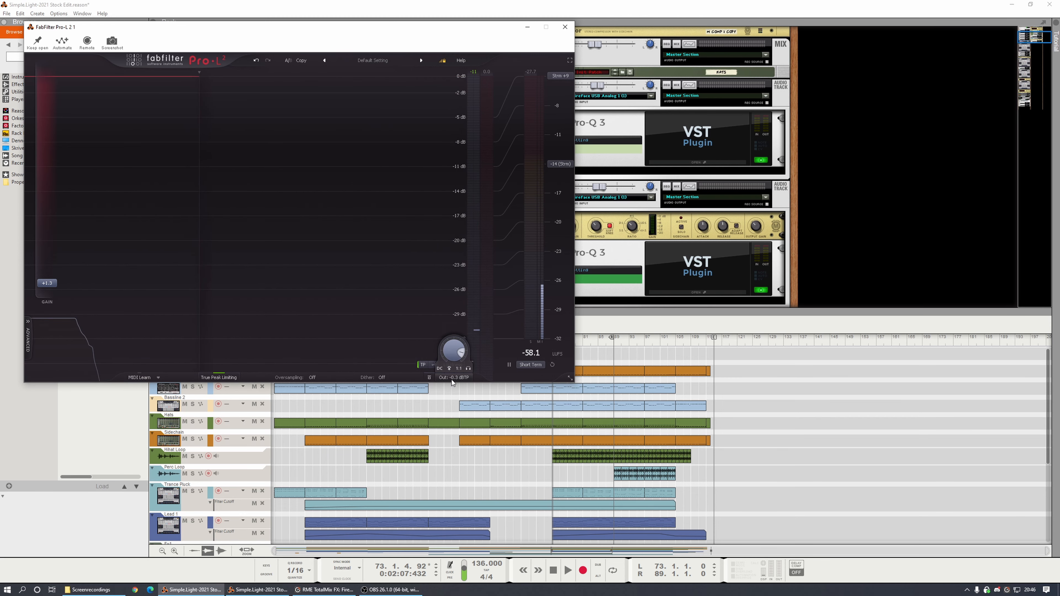
Step: Play the mix and raise Pro-L 2's gain to about +11.5 dB, moving its window clear of the master inserts
key(space)
drag(52, 301, 53, 213)
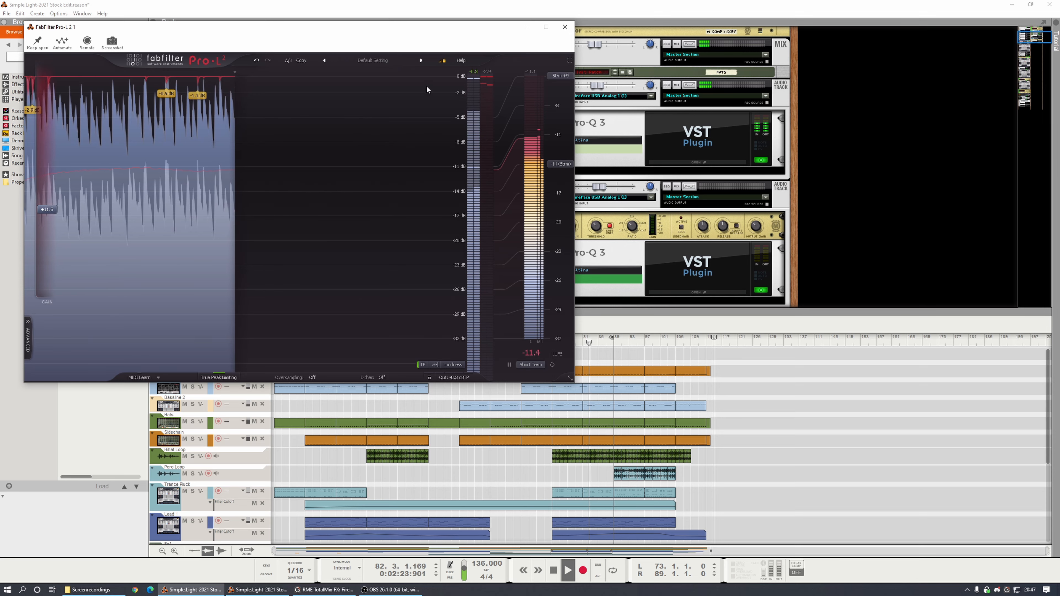
drag(382, 28, 829, 117)
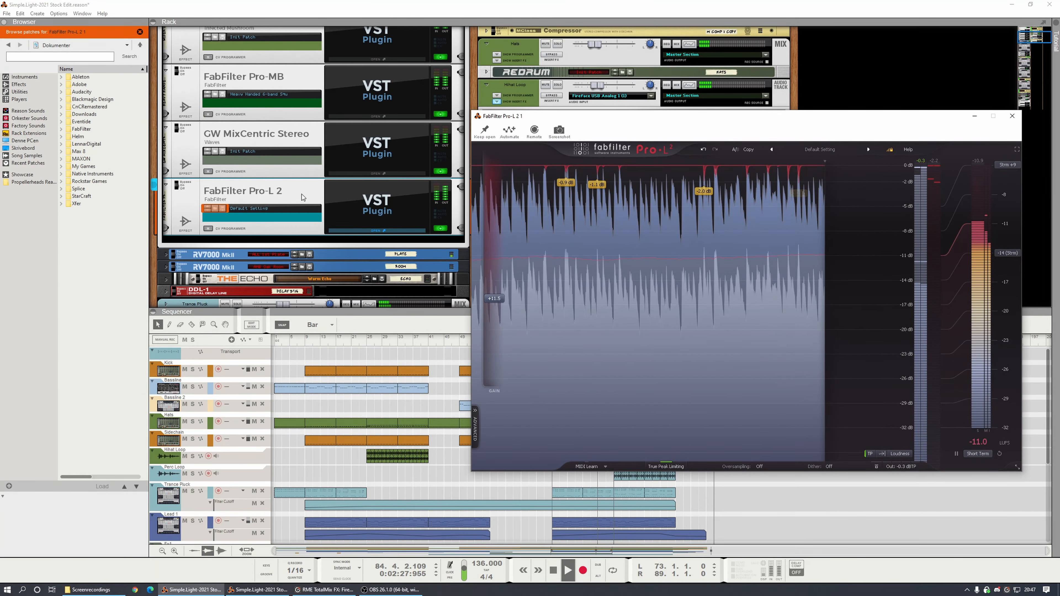
Step: Open Saturn 2 from the master section's inserts and place its window beside Pro-L 2's meters
scroll(313, 167, up, 3)
scroll(334, 167, up, 3)
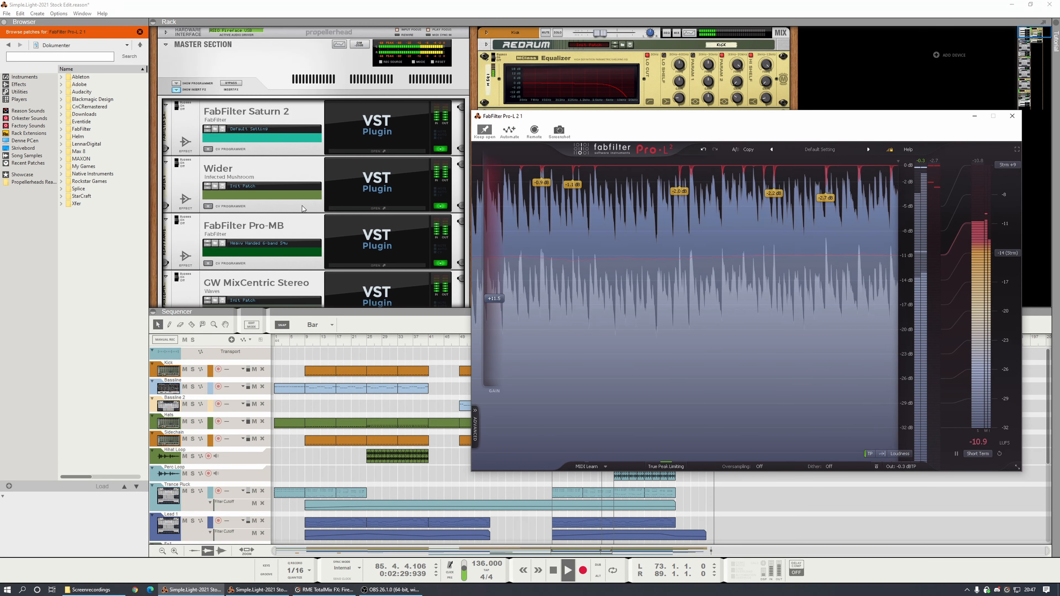
click(359, 155)
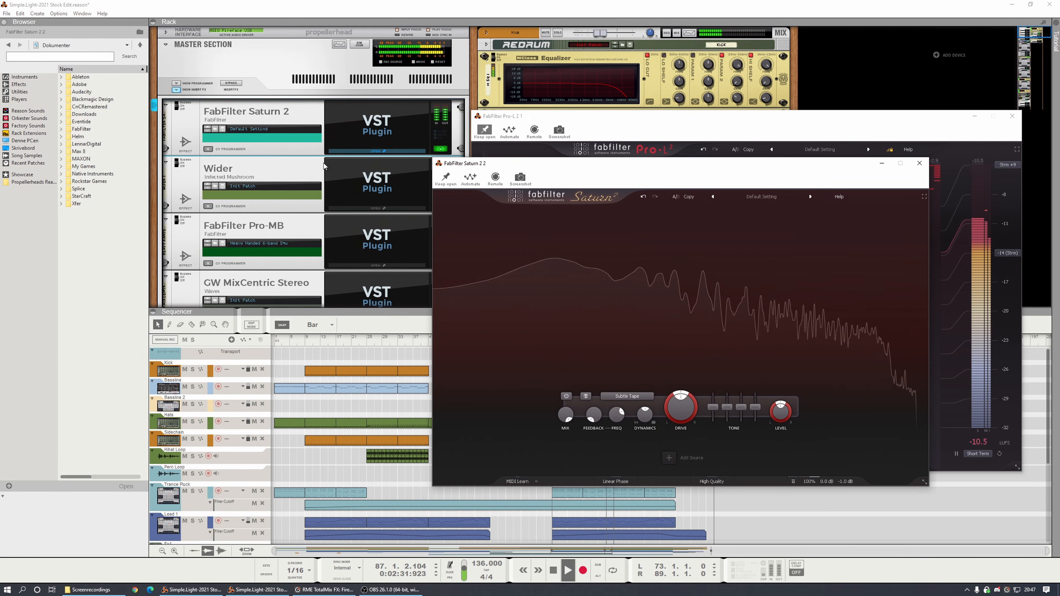
drag(626, 165, 283, 119)
Step: Audition Saturn 2's drive on Subtle Tape, change the style to Subtle Saturation with the drive at 100%, and close the plugin
scroll(338, 361, up, 10)
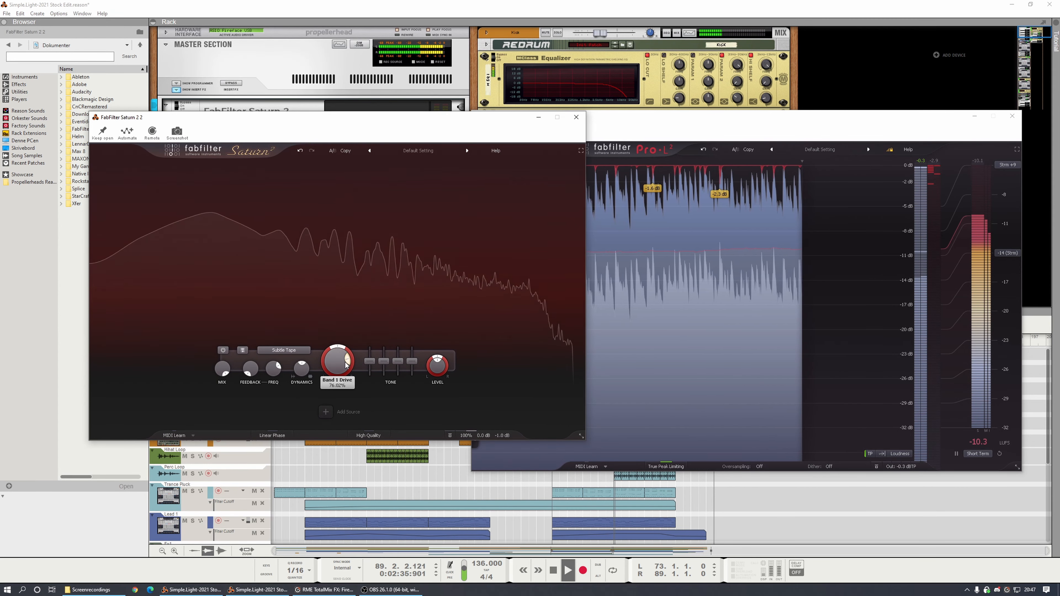
scroll(334, 380, down, 20)
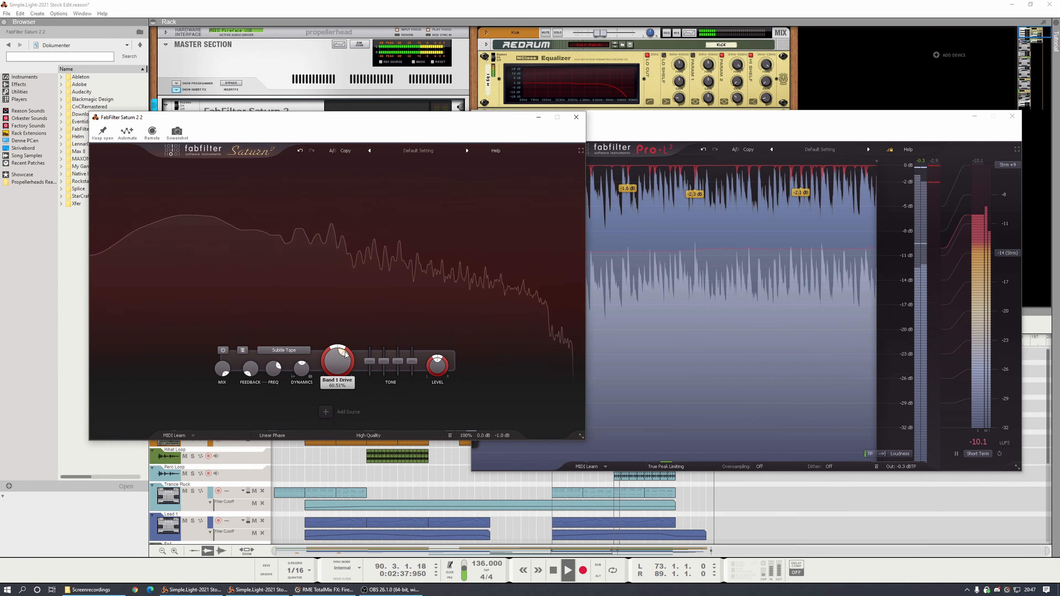
click(283, 350)
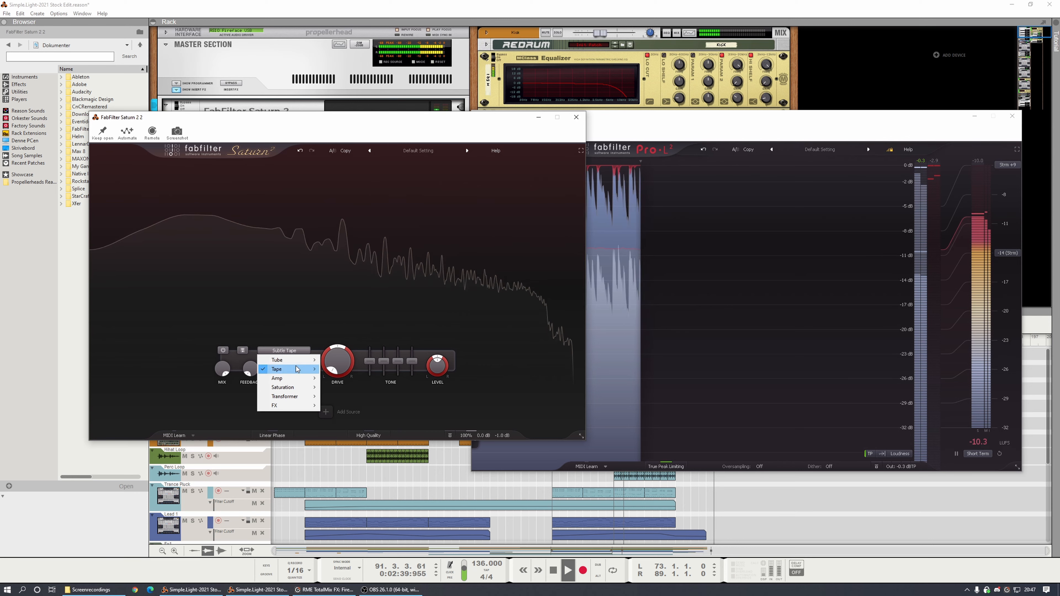
mouse_move(297, 389)
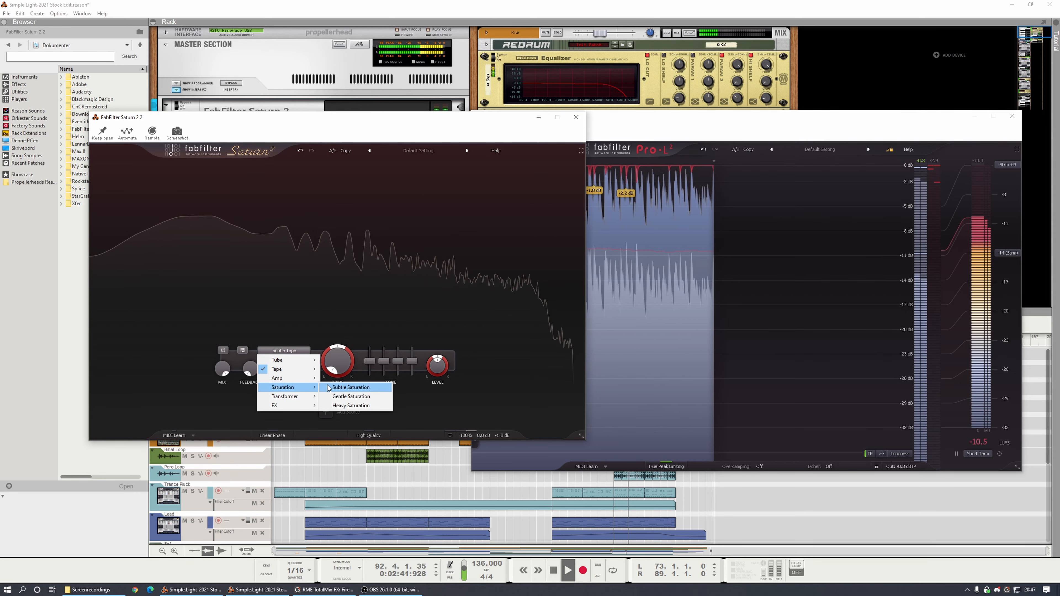
click(350, 387)
scroll(333, 373, up, 20)
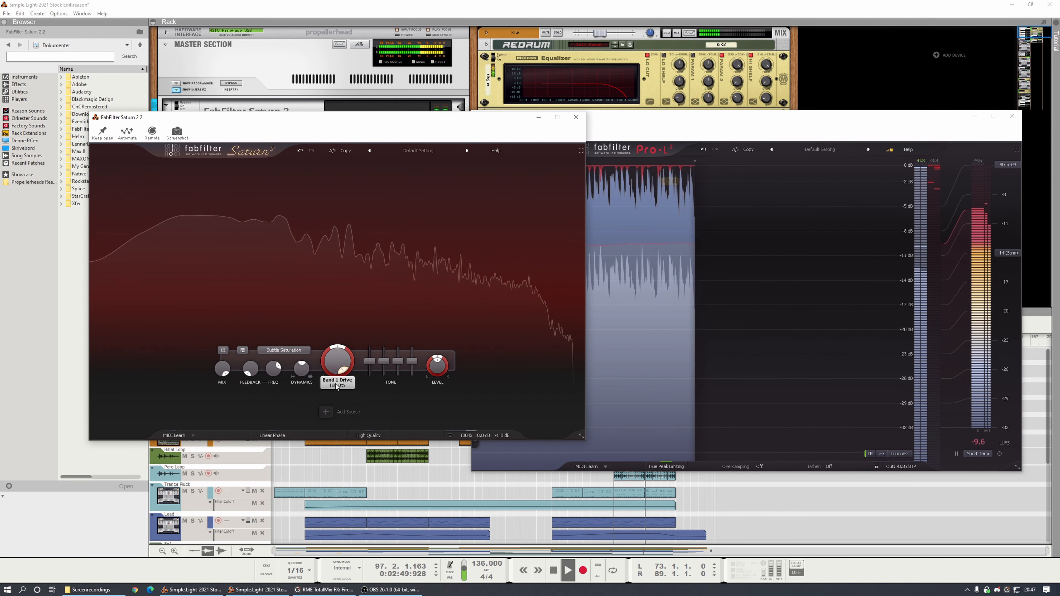
click(576, 118)
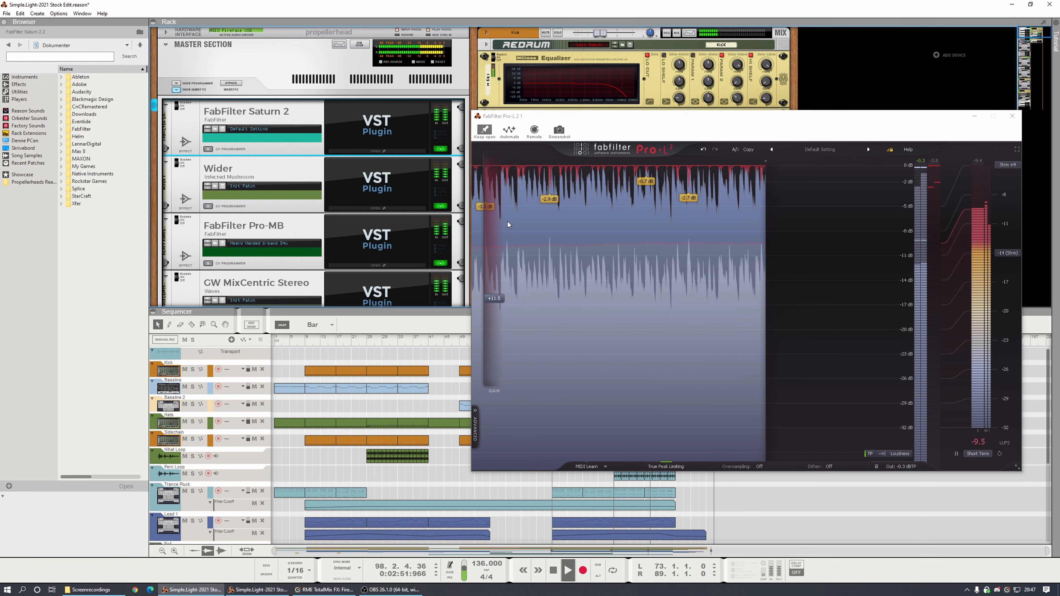
Step: Lower Pro-L 2's gain to about +10.9 dB, close its window and stop playback
mouse_move(494, 300)
drag(496, 299, 497, 304)
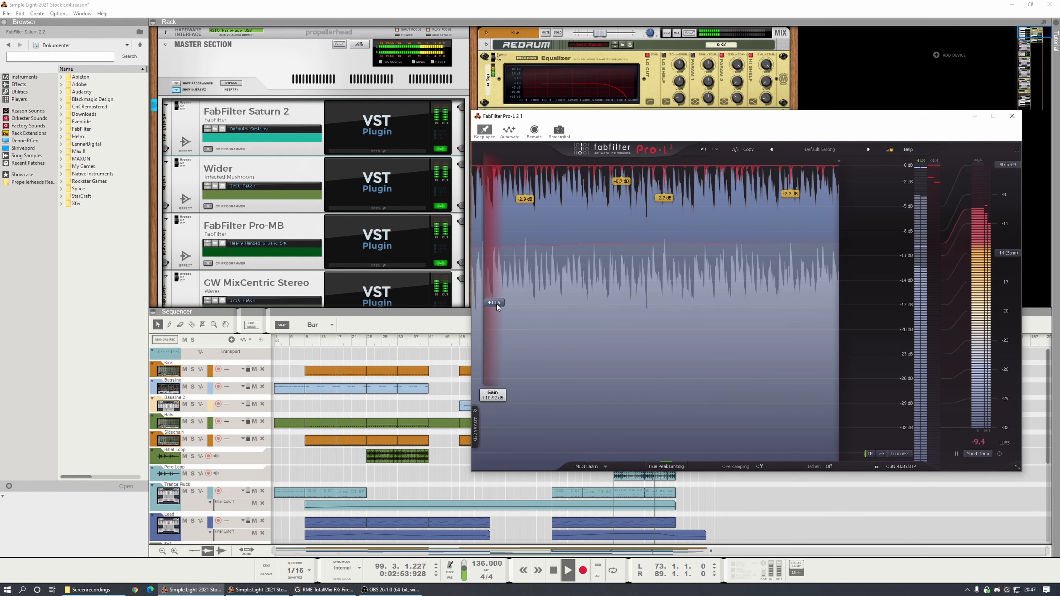
drag(851, 116, 775, 117)
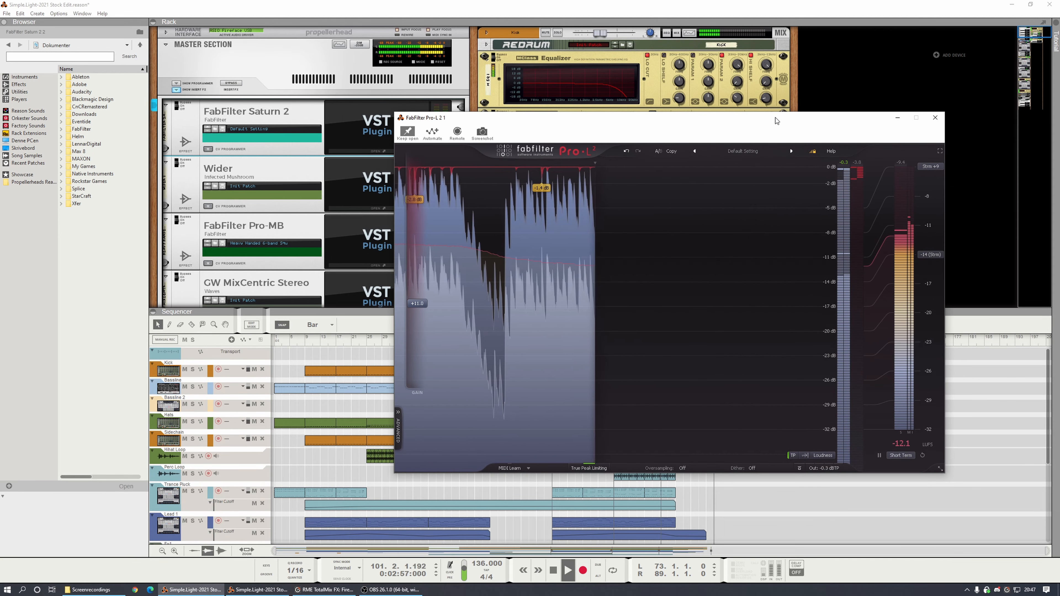
click(934, 117)
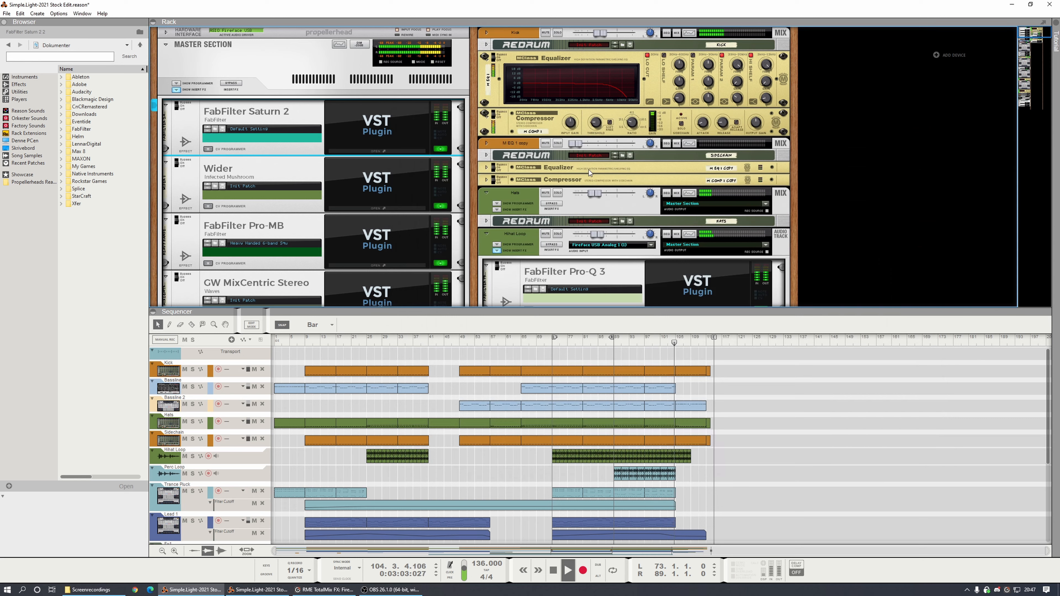
key(space)
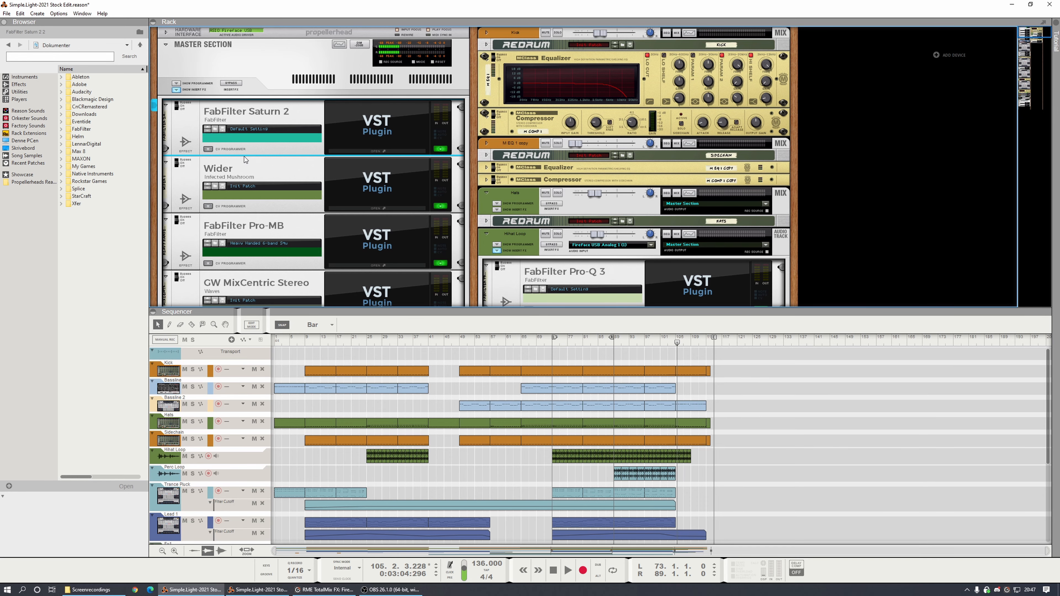
Step: Look through the rack's instruments and effects and the sequencer tracks for sounds to refine
scroll(244, 165, down, 5)
scroll(264, 210, up, 5)
scroll(292, 138, down, 6)
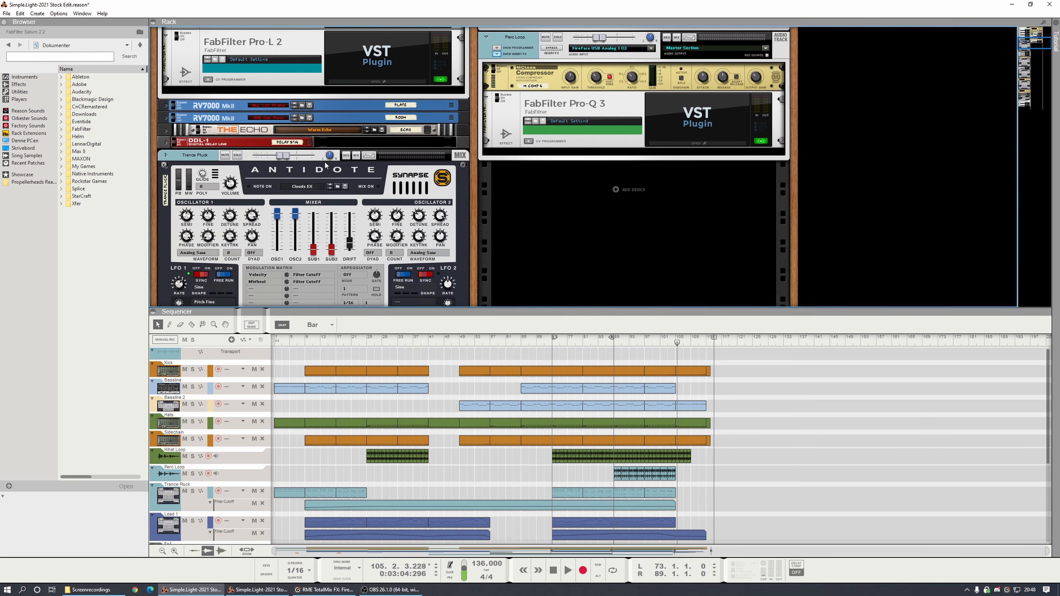
scroll(323, 164, down, 6)
scroll(299, 183, up, 2)
scroll(292, 125, down, 4)
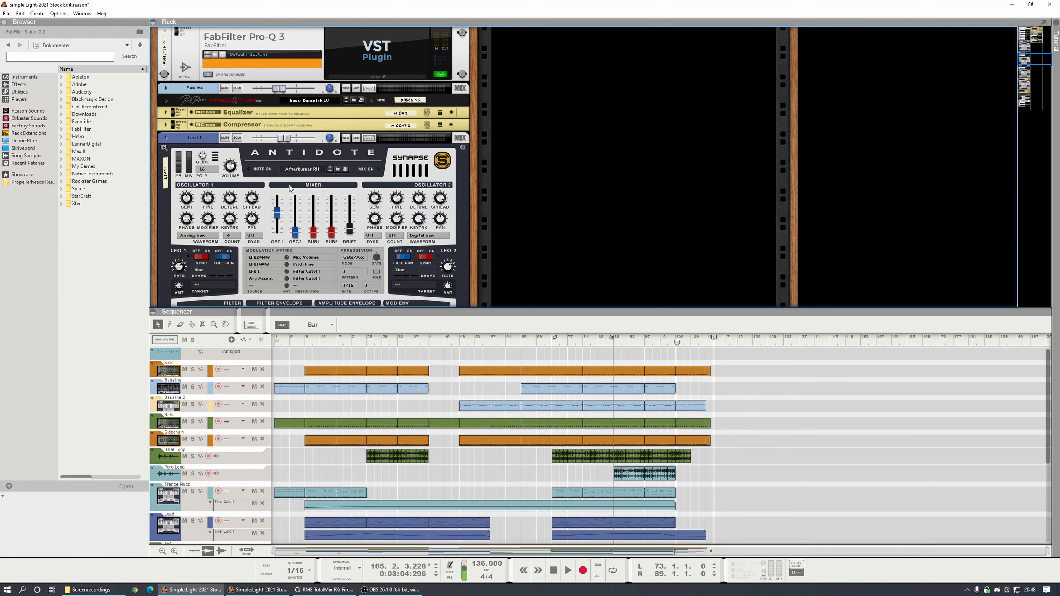
scroll(309, 211, down, 6)
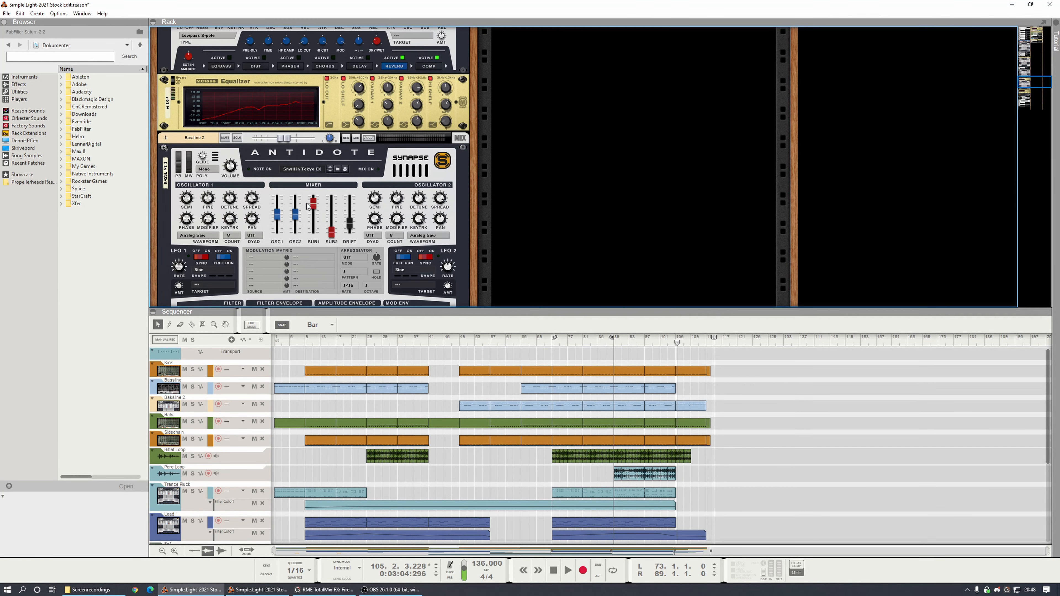
scroll(432, 480, down, 5)
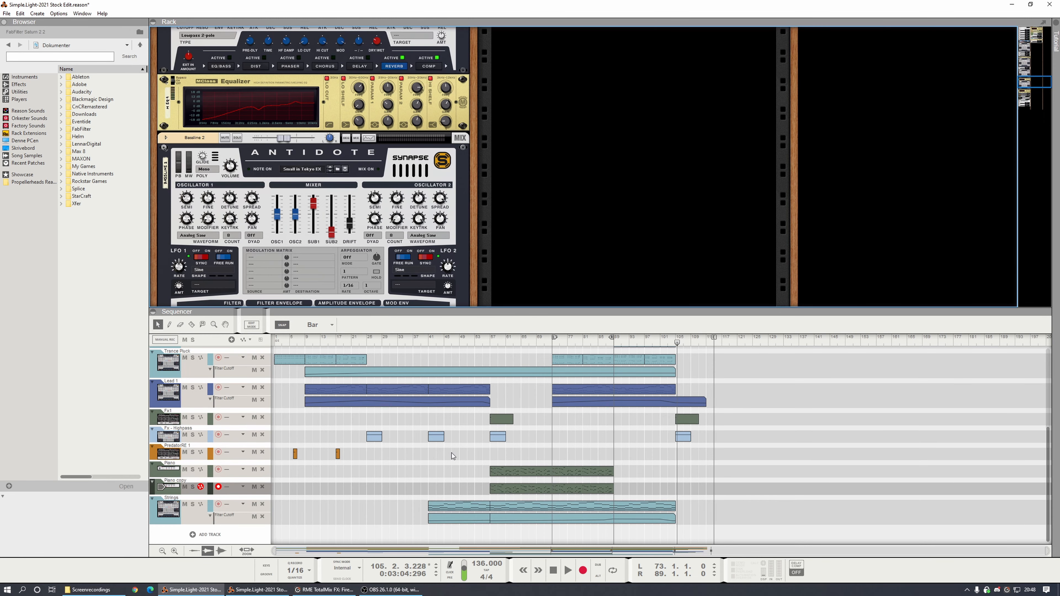
scroll(420, 451, up, 5)
Step: Return the song position to bar 73, solo the Bassline 2 track and inspect its equalizer and compressor in the rack
click(557, 344)
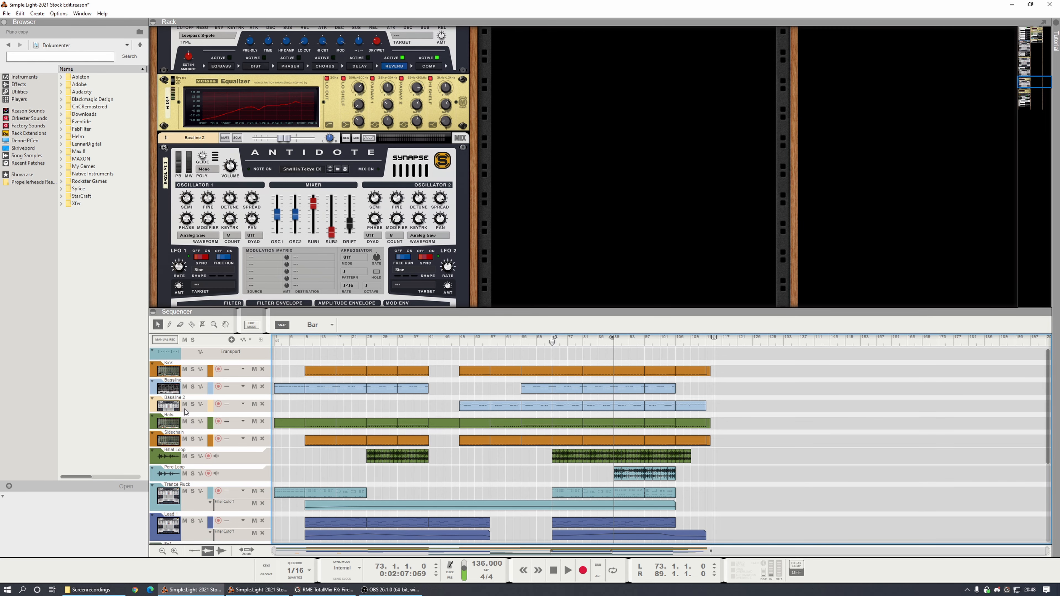
click(196, 410)
click(193, 404)
scroll(355, 242, down, 3)
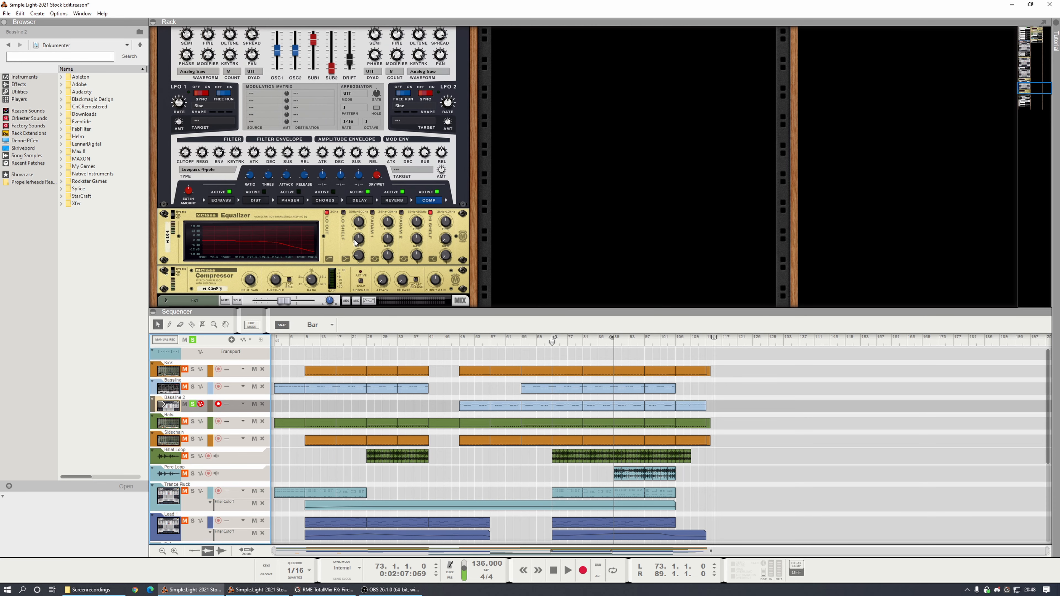
scroll(355, 242, down, 3)
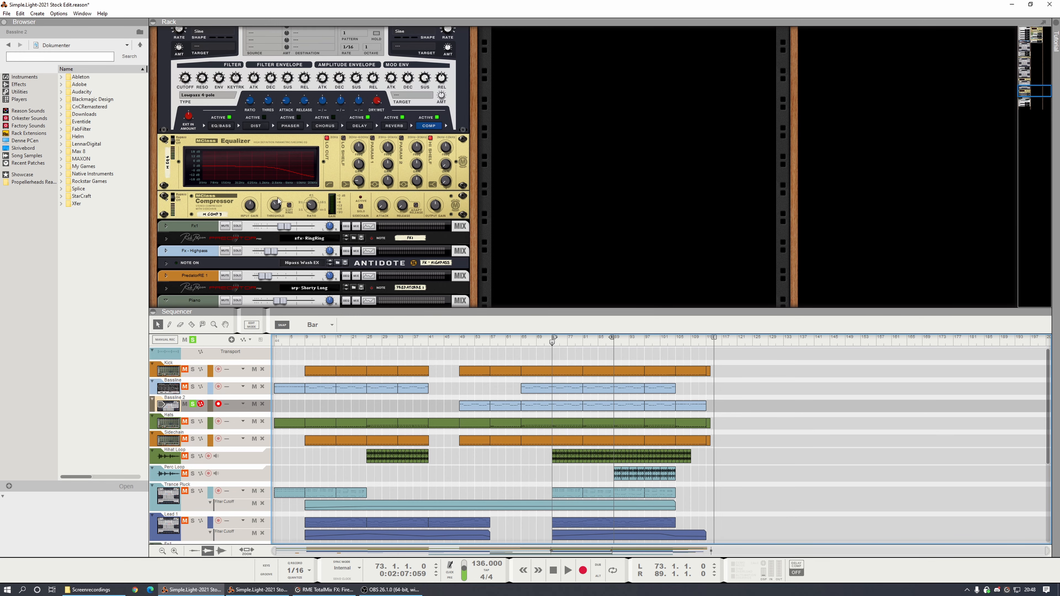
Step: Switch off Pro-L 2 in the master inserts, set the right locator to bar 81 and play from bar 73
scroll(234, 225, up, 10)
click(181, 246)
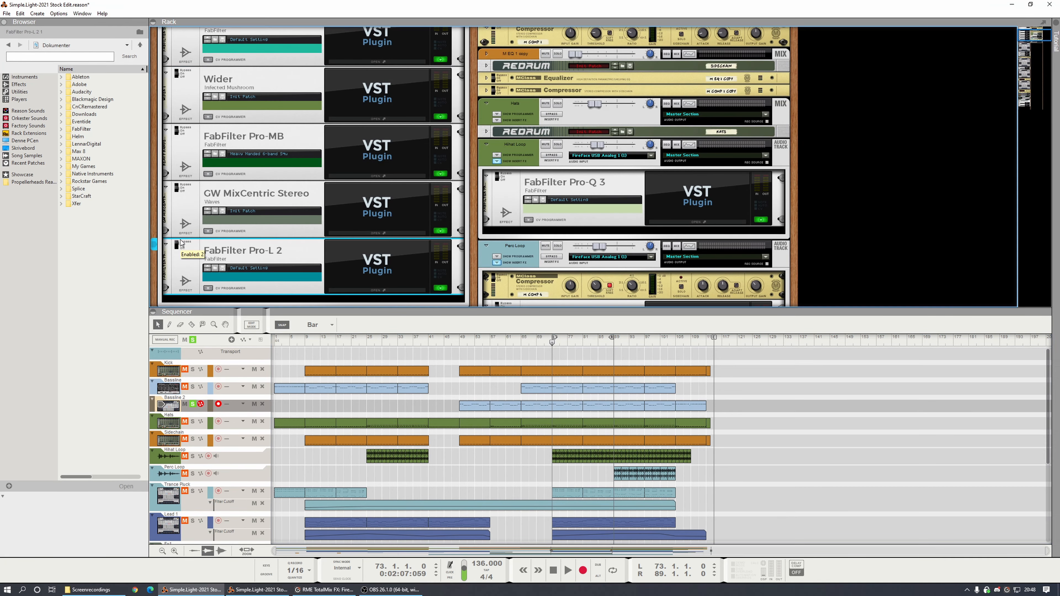
click(611, 339)
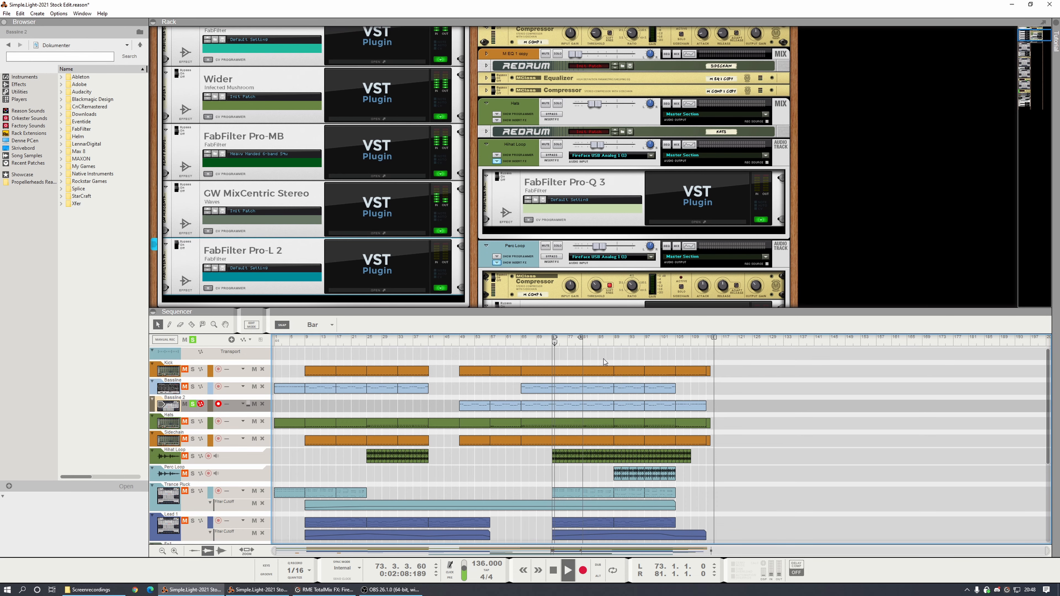
Step: Disable the high shelf on Bassline 2's MClass Equalizer while the soloed section plays
click(199, 414)
scroll(255, 241, down, 3)
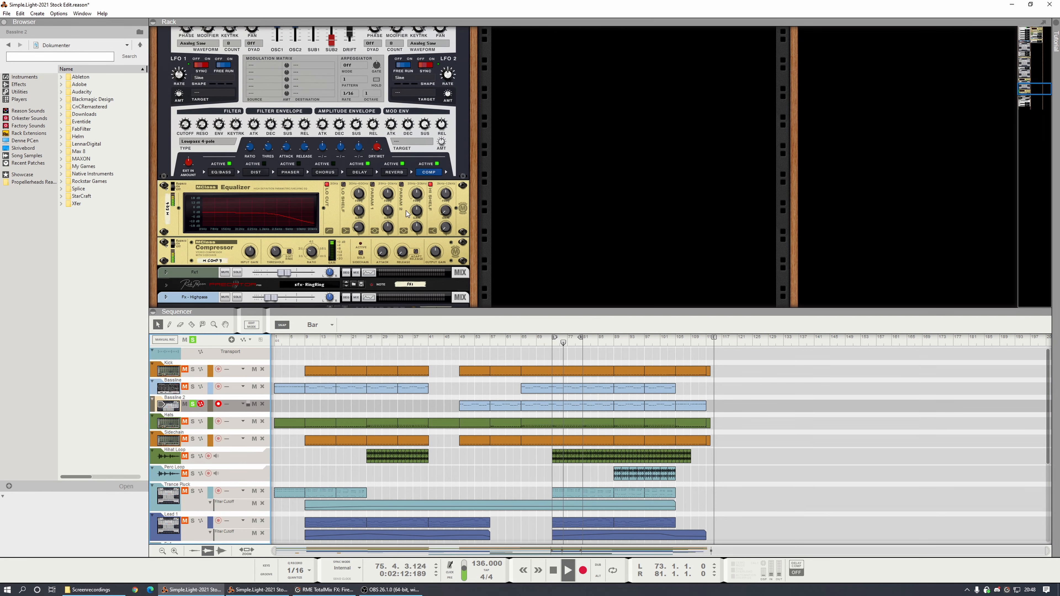
click(432, 186)
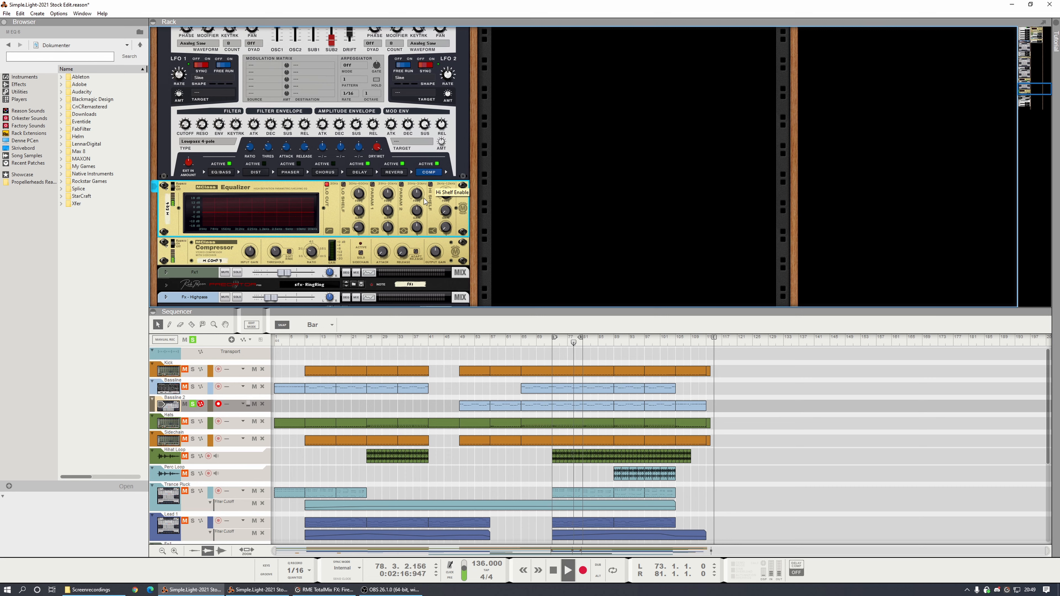
Step: Audition Bassline together with Bassline 2, clear the solos, and replay Bassline 2 soloed from bar 73
click(192, 388)
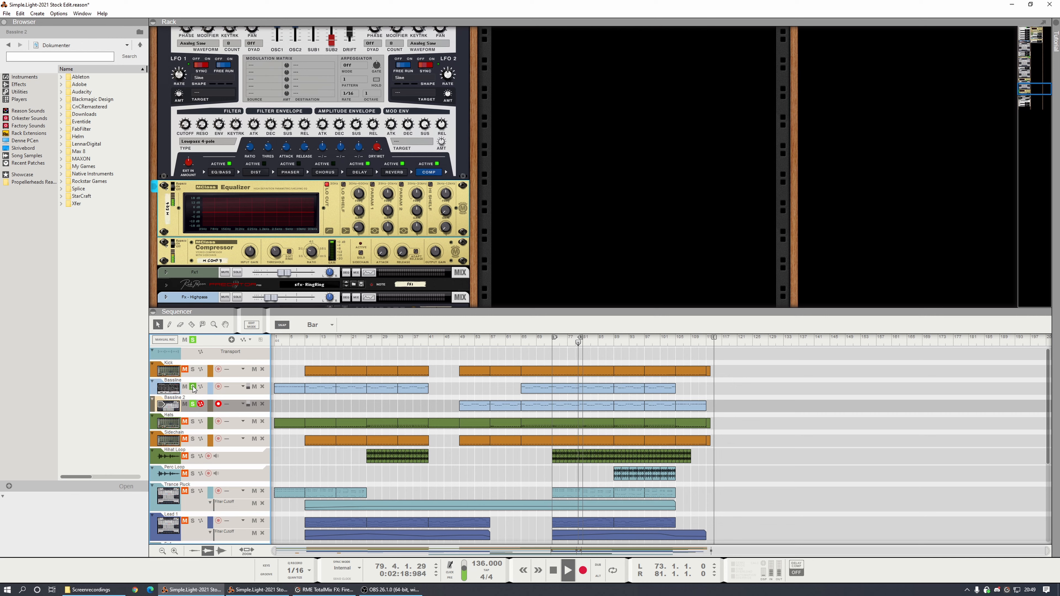
click(192, 339)
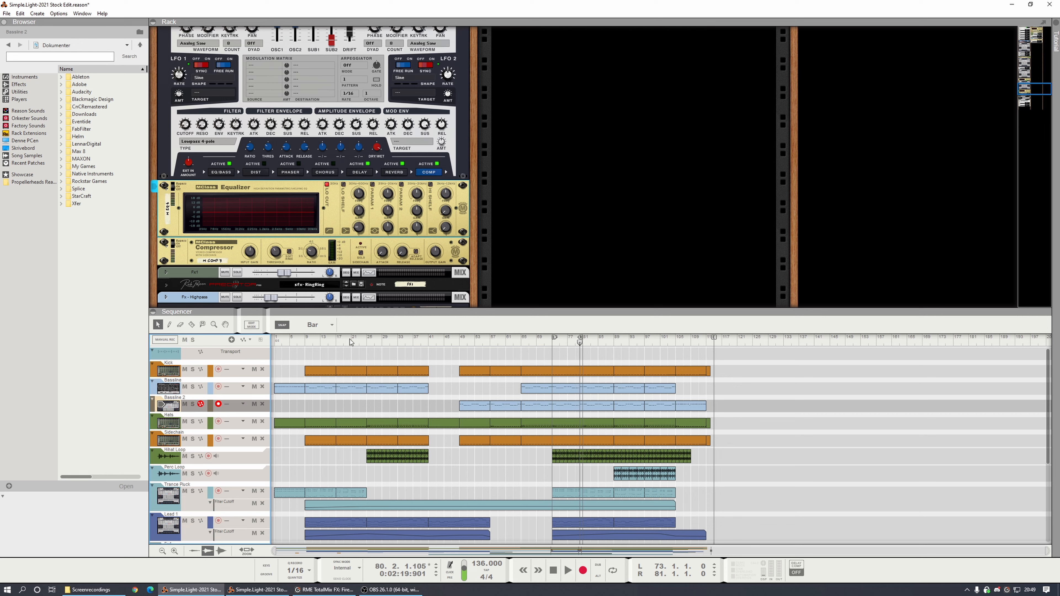
click(559, 342)
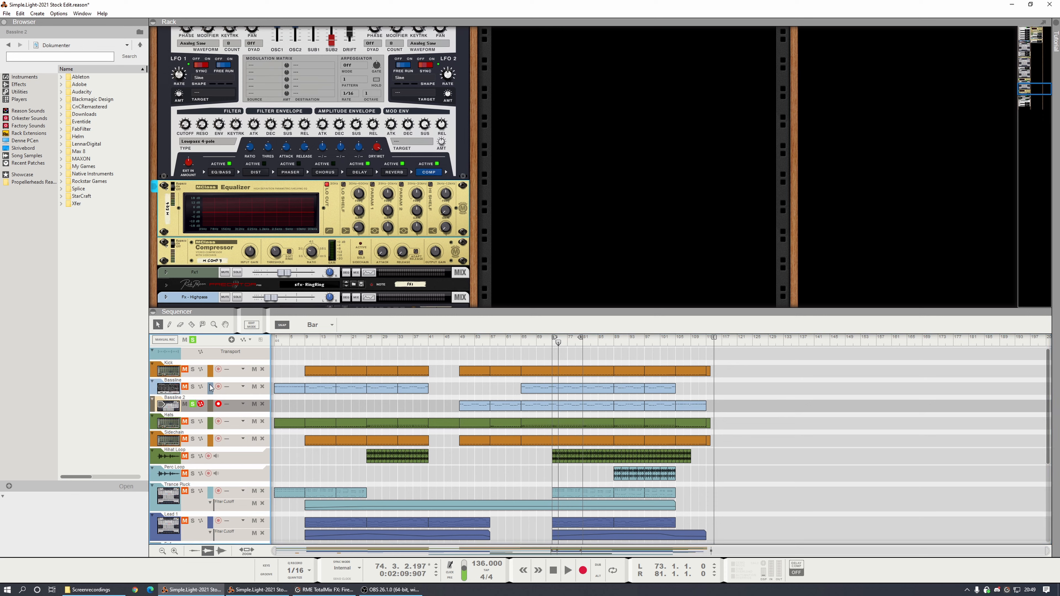
Step: Delete the MClass Equalizer and the MClass Compressor from Bassline 2's device chain
click(201, 191)
key(Delete)
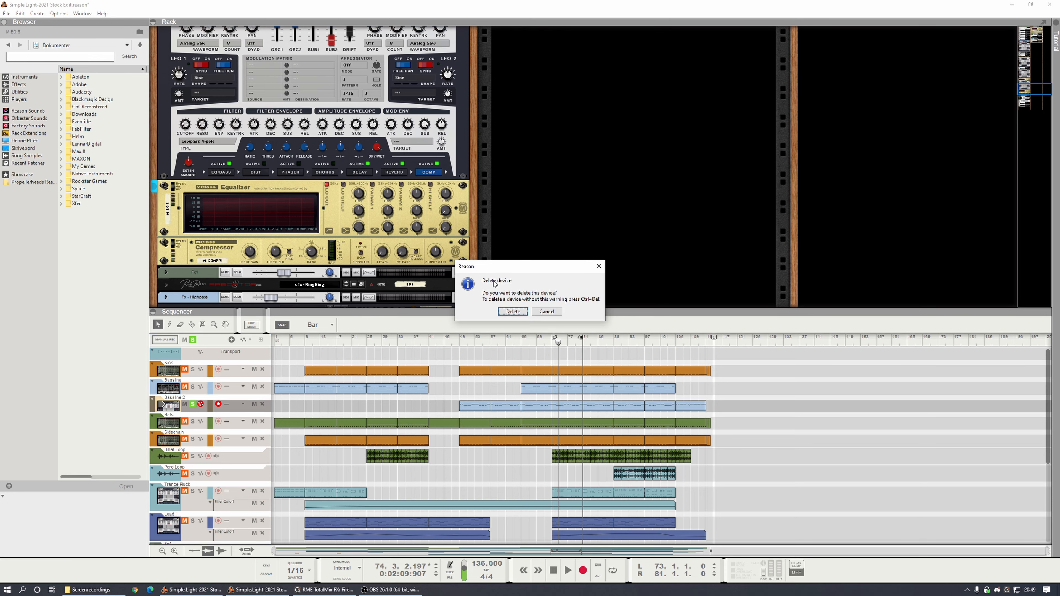
click(513, 312)
click(222, 193)
key(Delete)
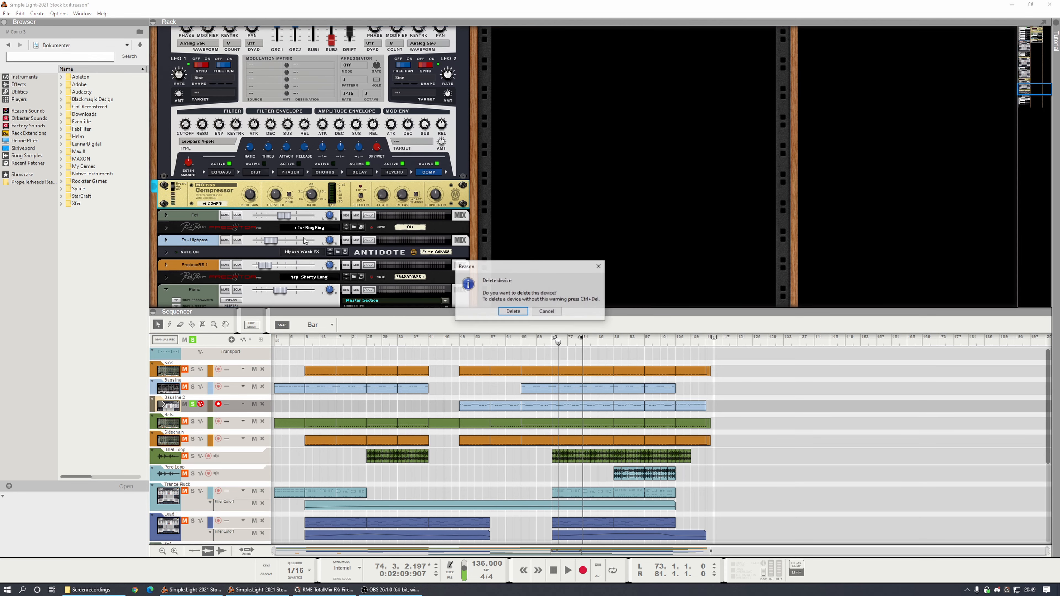
click(512, 311)
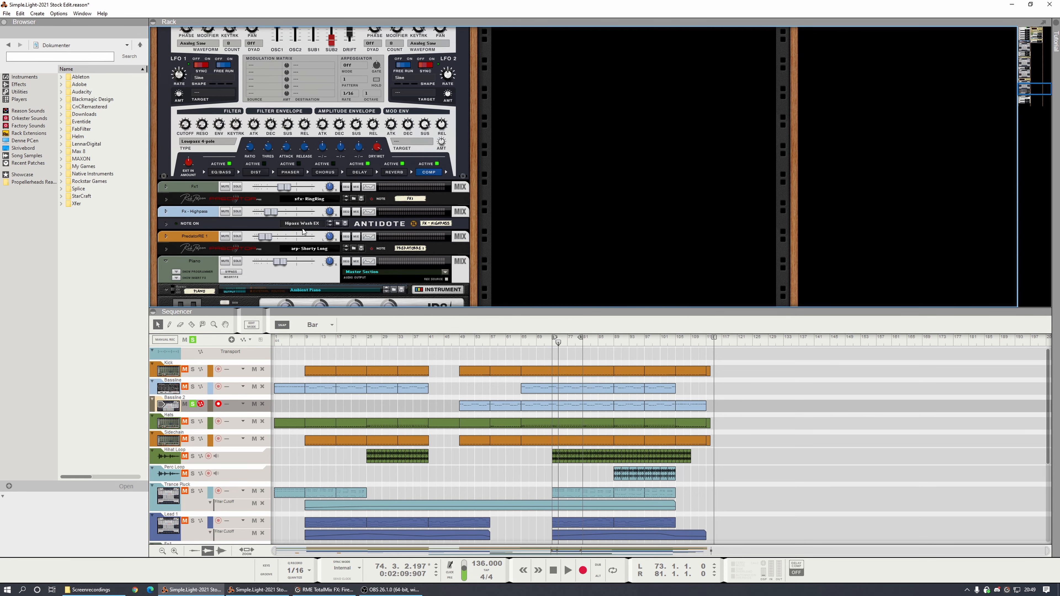
Step: Audition the bare Bassline 2, insert FabFilter Saturn 2 after its Antidote with the Brutal Compressor bM preset, and toggle its bypass
click(556, 346)
key(space)
right_click(174, 147)
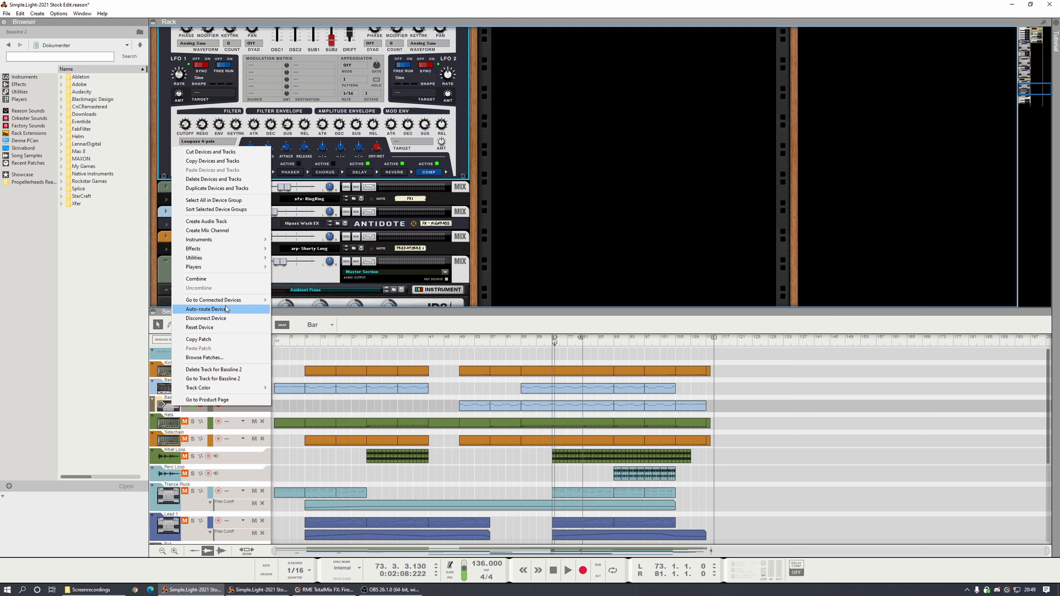
mouse_move(223, 248)
click(329, 296)
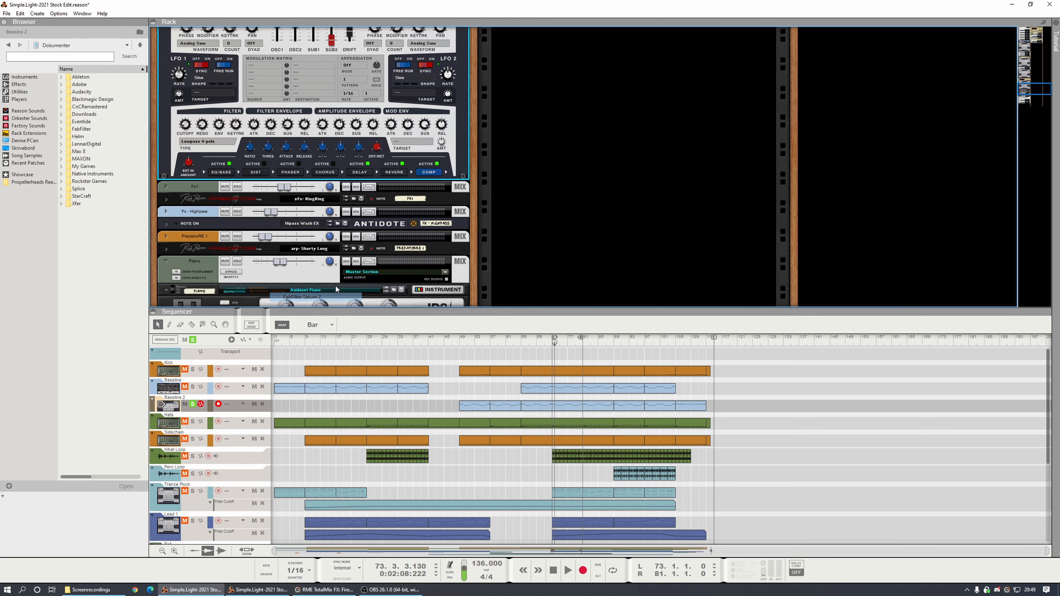
click(384, 232)
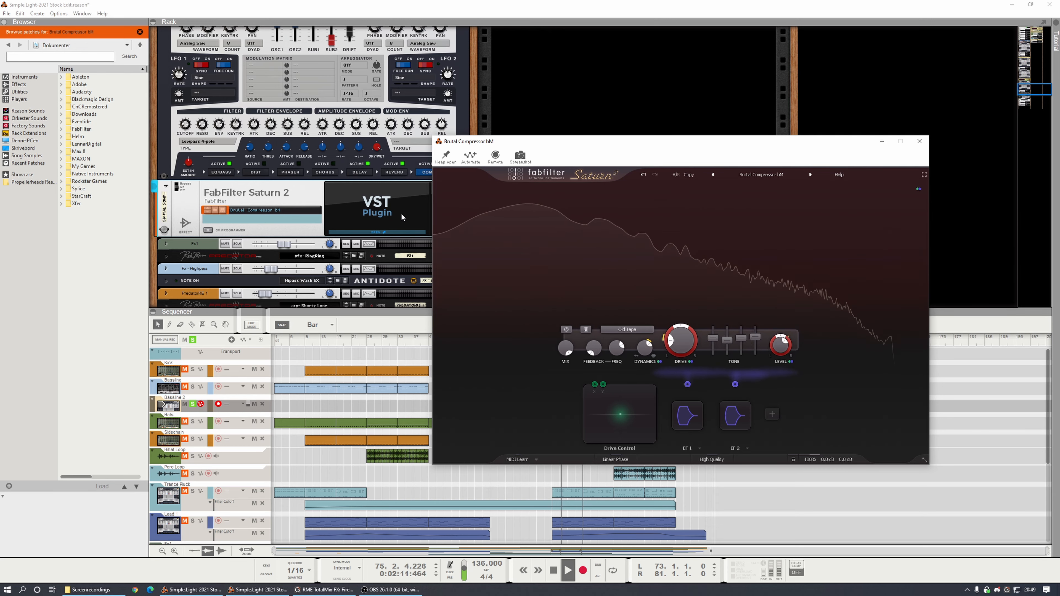
click(180, 186)
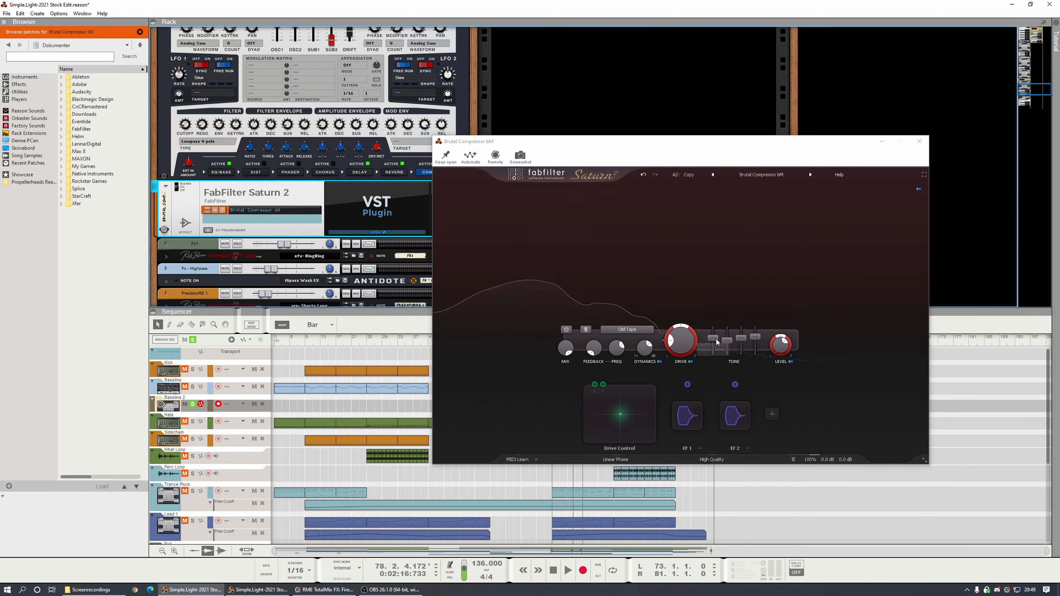
Step: Move the Drive Control point in Bassline 2's Saturn 2 to the upper left of centre and audition the result
mouse_move(715, 339)
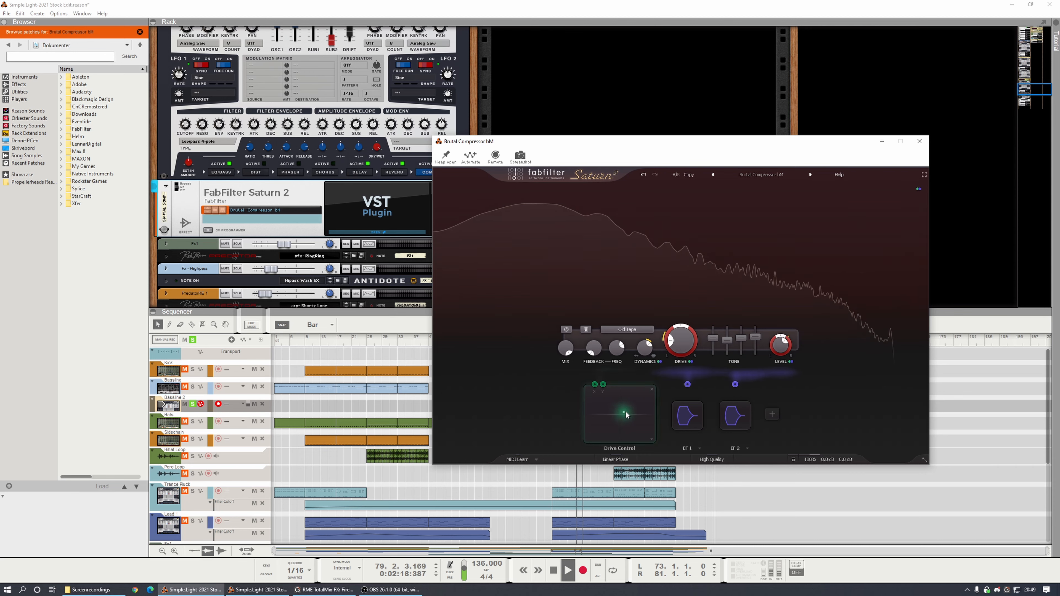
drag(638, 408, 606, 408)
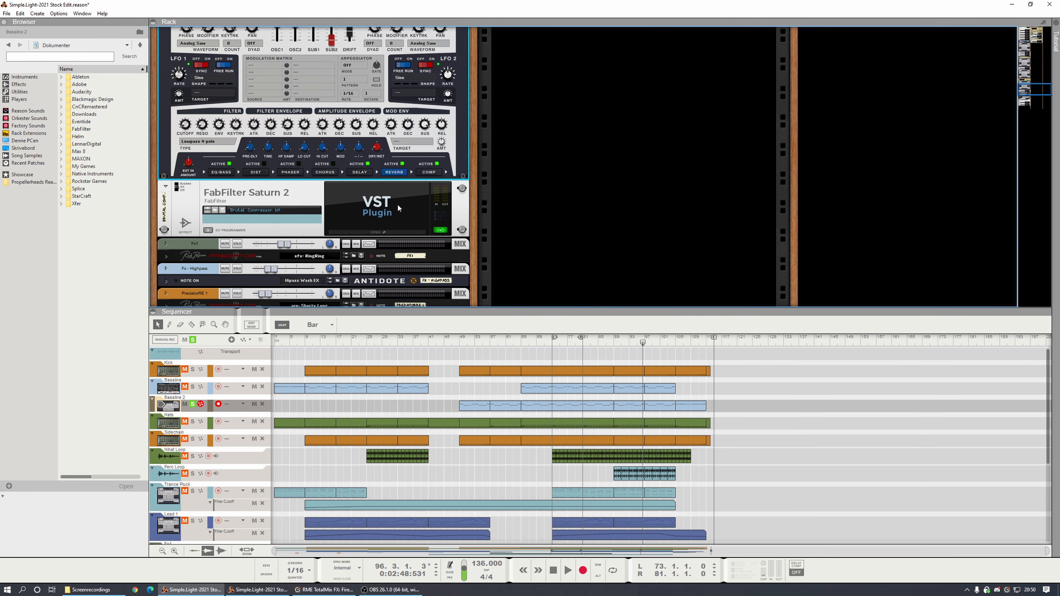
click(394, 231)
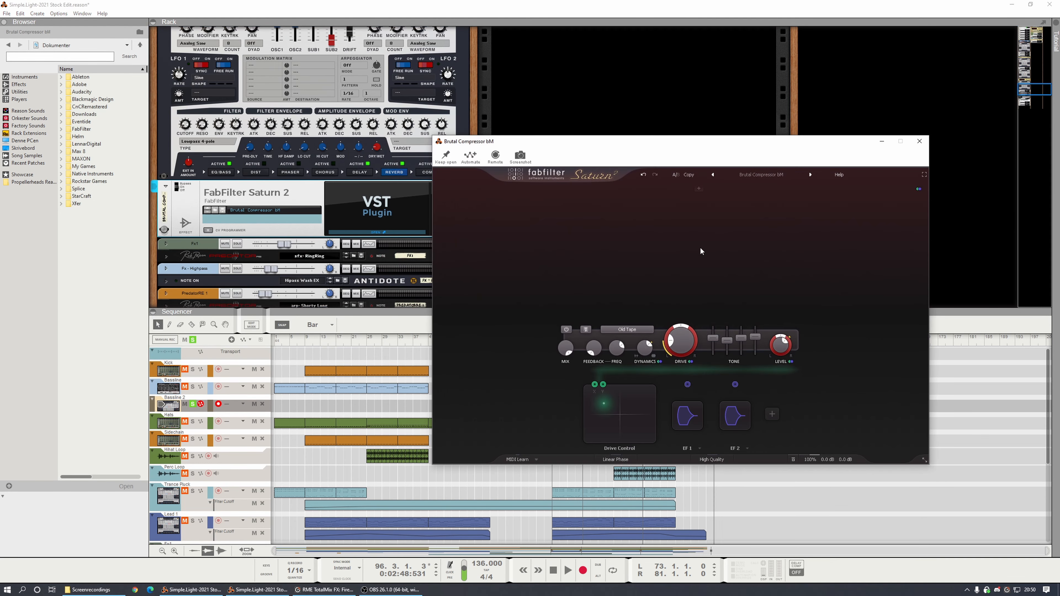
drag(572, 150, 615, 112)
key(space)
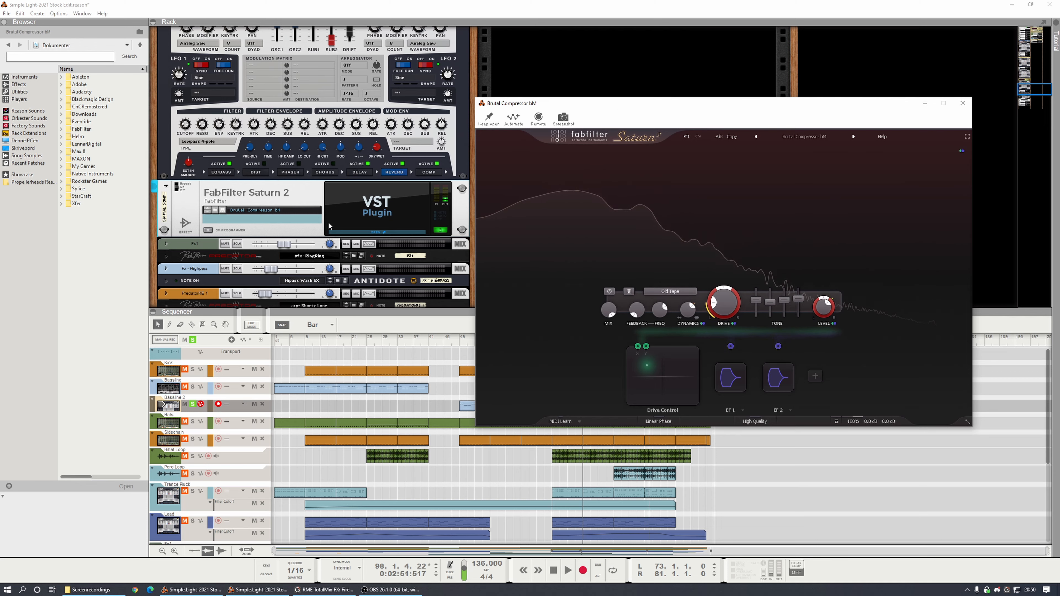
key(space)
mouse_move(722, 313)
mouse_down()
mouse_move(723, 298)
mouse_move(717, 308)
mouse_up()
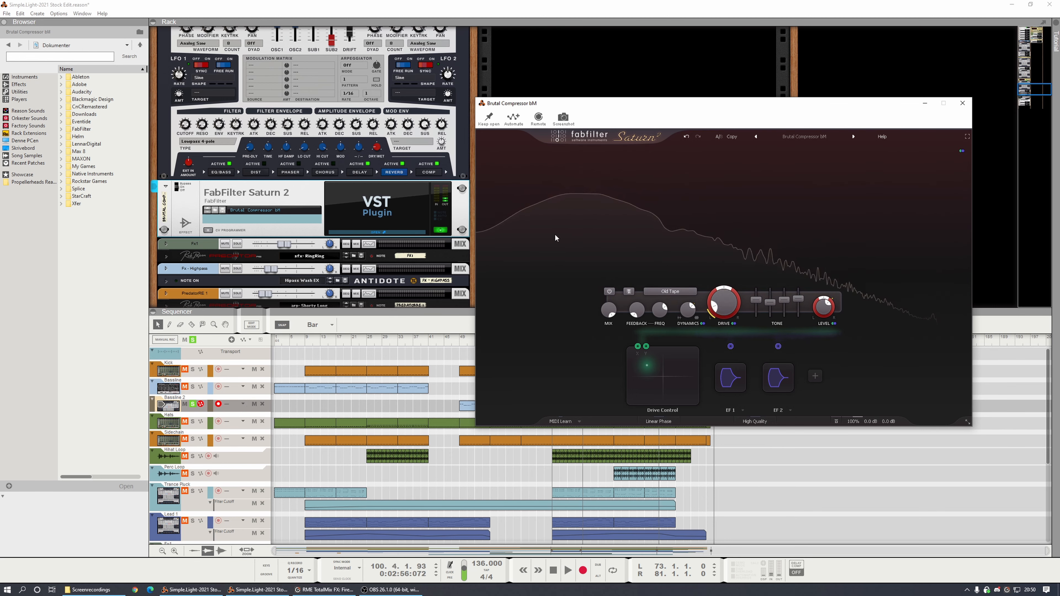
click(961, 104)
Step: Solo Bassline instead of Bassline 2 and insert FabFilter Saturn 2 before its MClass Equalizer
click(192, 403)
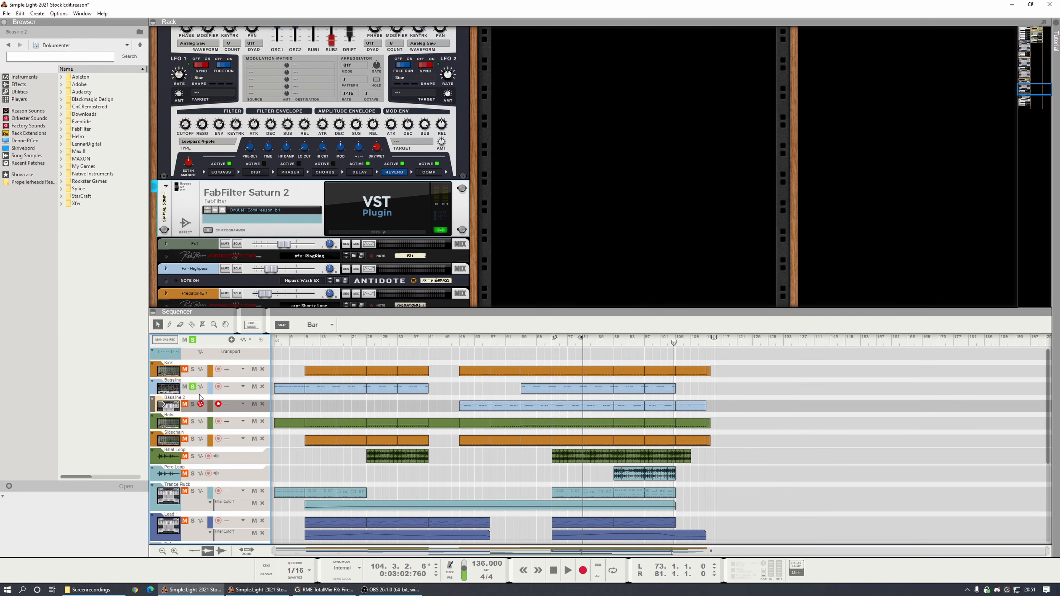
click(199, 390)
key(space)
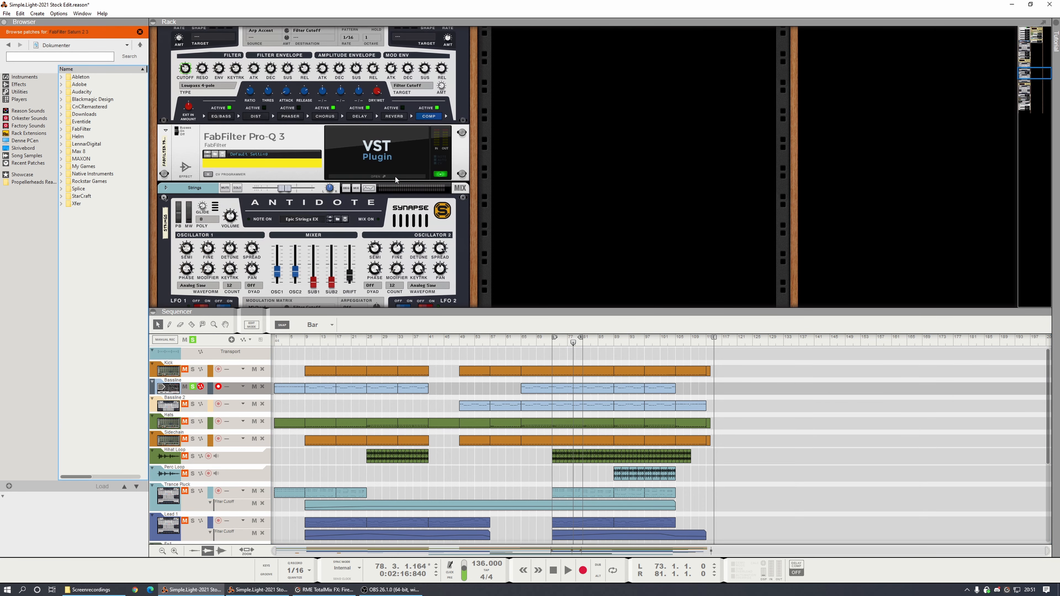
click(395, 176)
click(512, 26)
scroll(345, 209, up, 15)
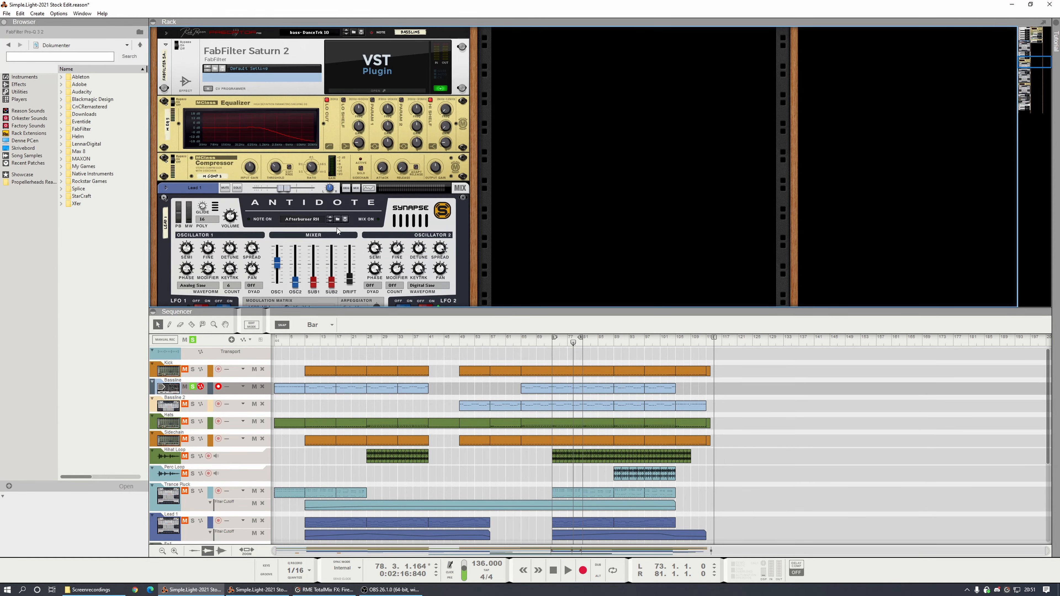
Step: Give Bassline's Saturn 2 the same Brutal Compressor bM preset as Bassline 2 and play the soloed track
scroll(340, 223, down, 5)
click(378, 256)
click(962, 103)
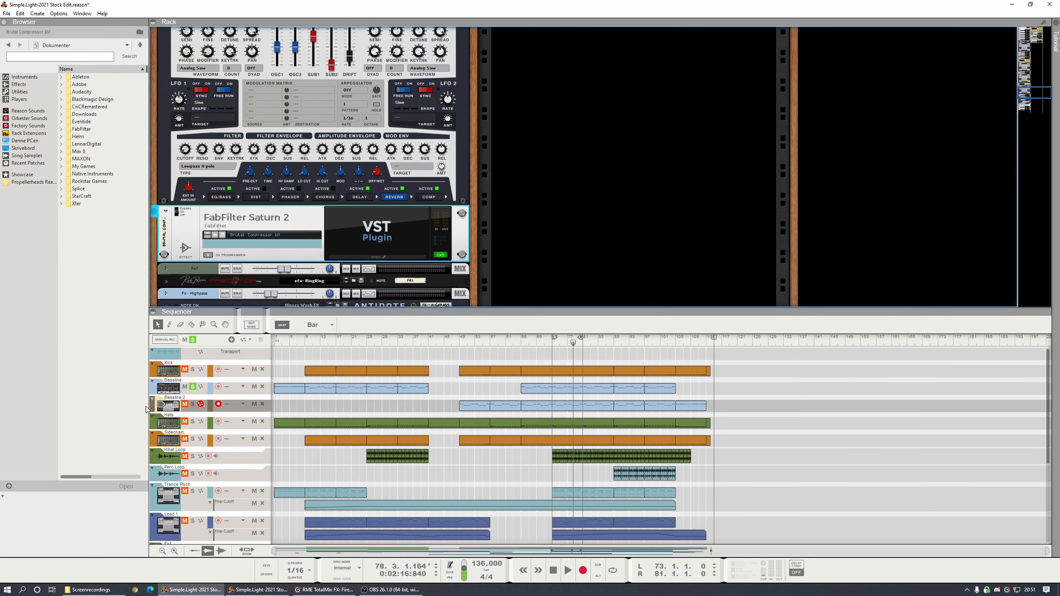
click(167, 389)
click(351, 69)
click(412, 82)
drag(342, 33, 654, 75)
scroll(182, 169, up, 1)
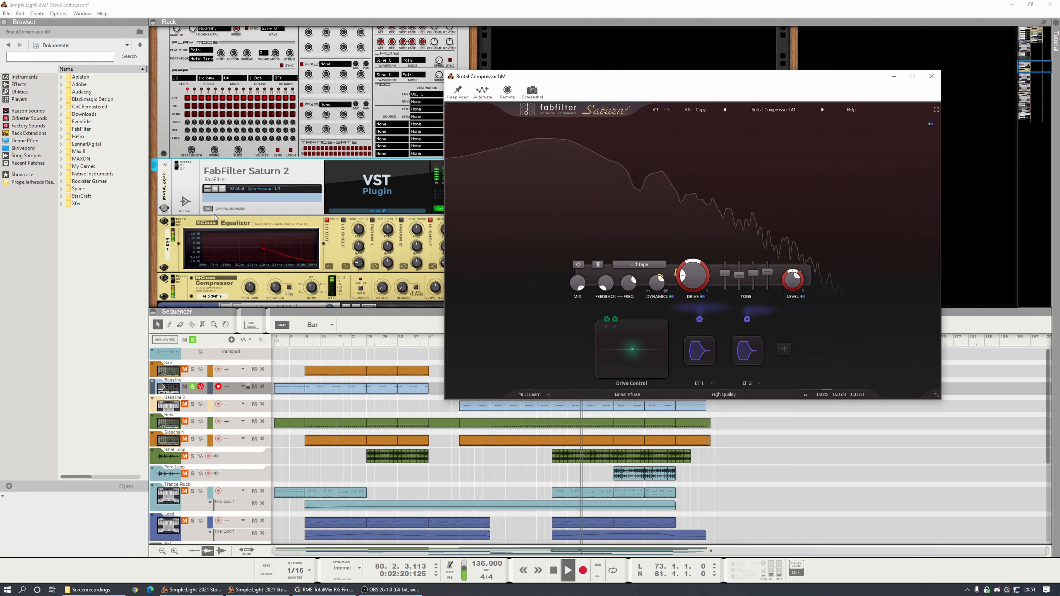
Step: Compare Bassline with Saturn 2 off and on, leave it enabled, and close the plugin
click(183, 170)
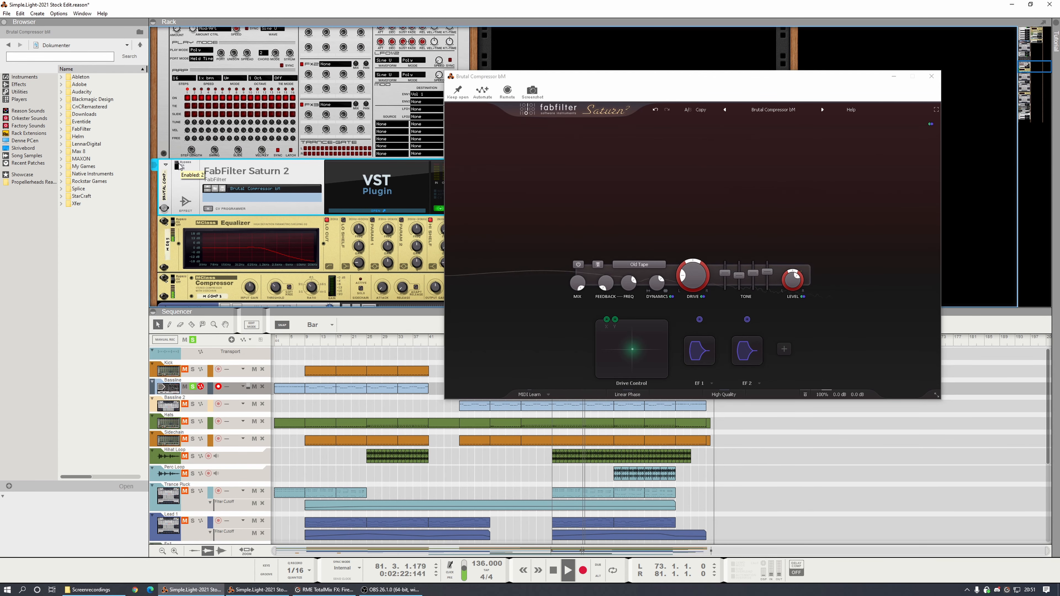
click(179, 167)
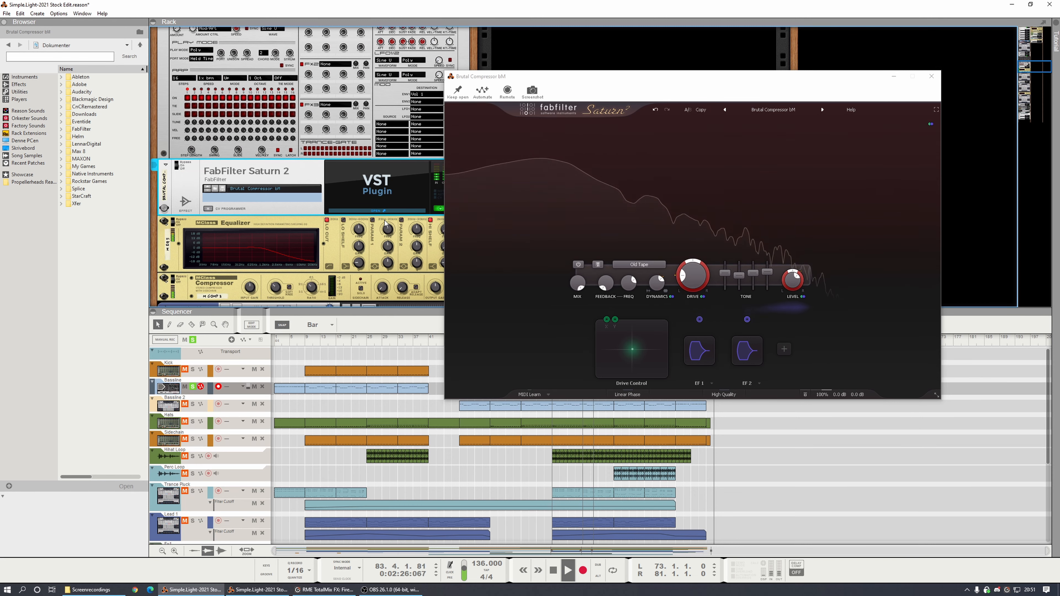
click(377, 210)
key(space)
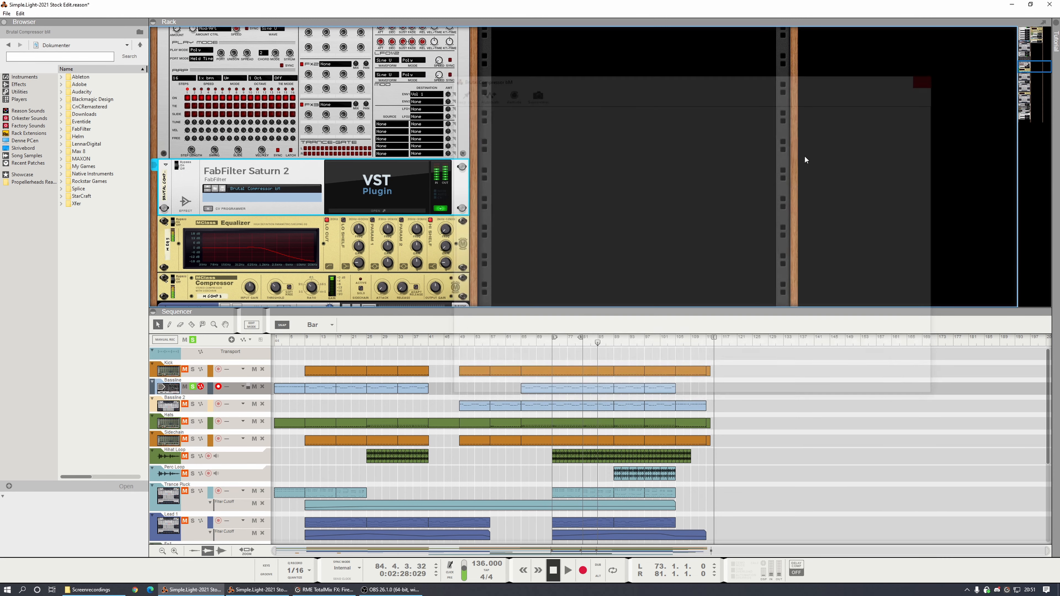
Step: Solo Bassline 2 alongside Bassline and replay both from bar 73
click(193, 404)
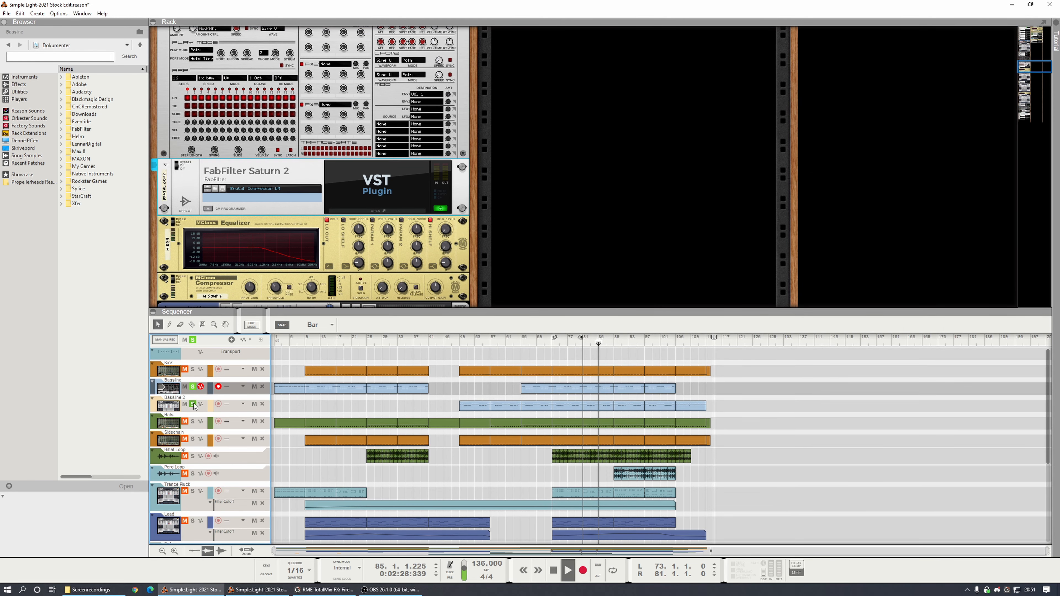
click(557, 342)
key(space)
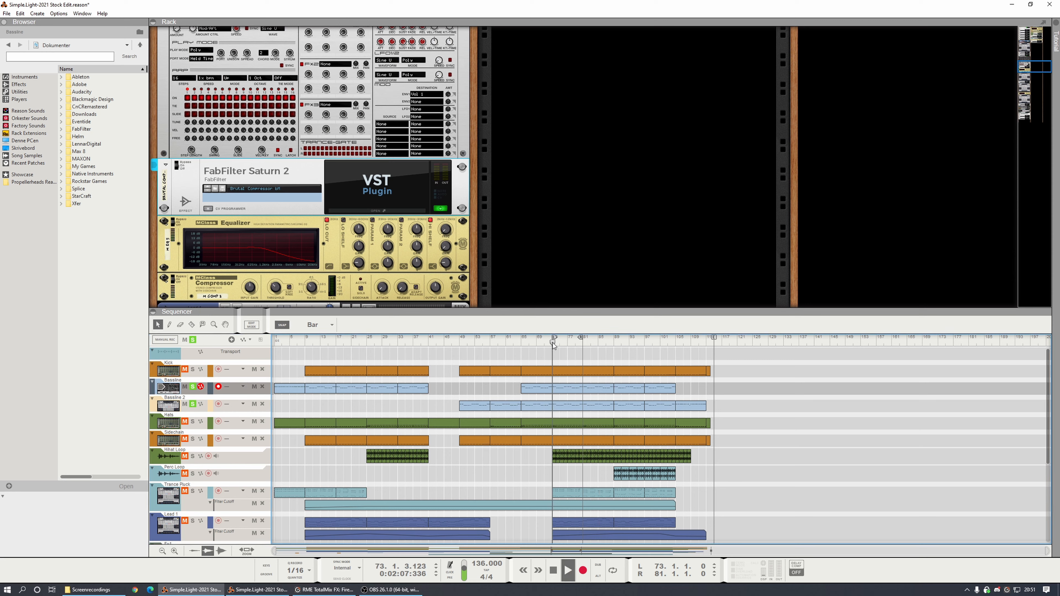
scroll(401, 210, up, 10)
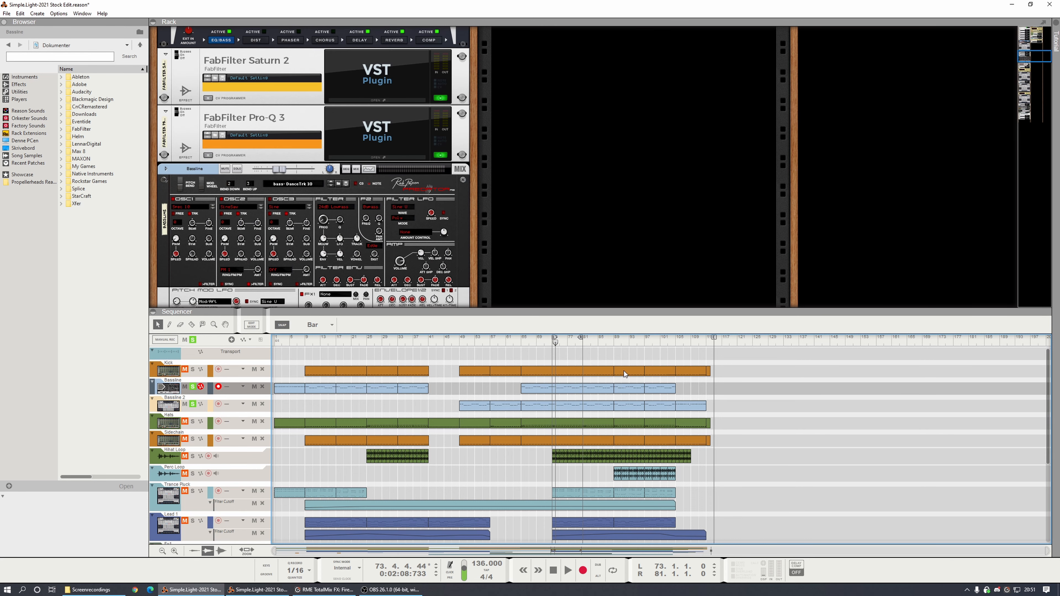
Step: Clear all track solos and mutes, and play the full mix from bar 73
click(192, 339)
click(184, 340)
key(space)
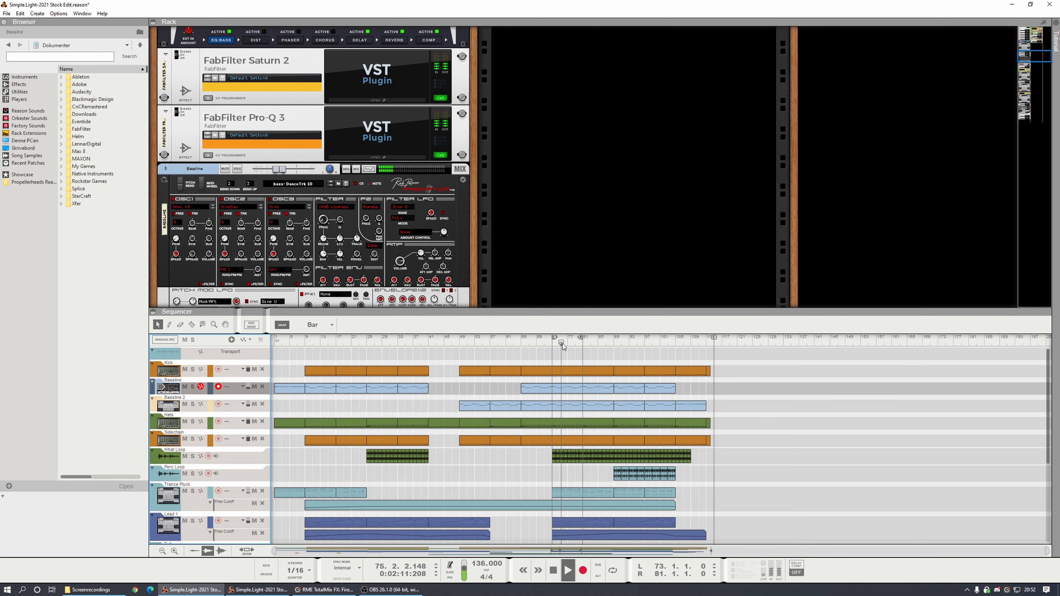
drag(562, 345, 554, 350)
scroll(554, 438, down, 3)
scroll(553, 434, up, 3)
key(space)
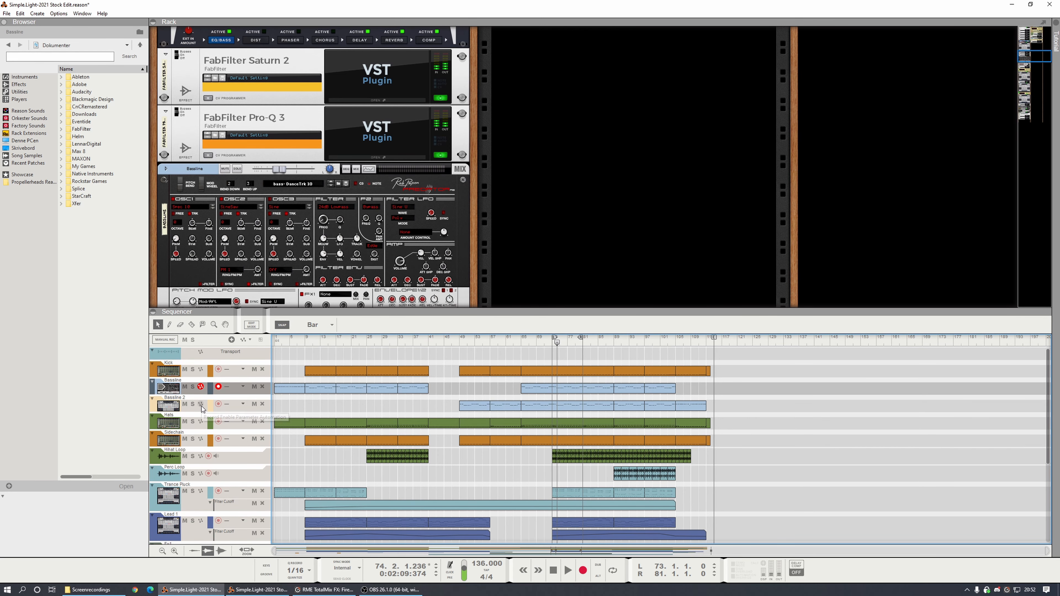
Step: Delete the Sidechain track together with its device
click(159, 444)
right_click(163, 443)
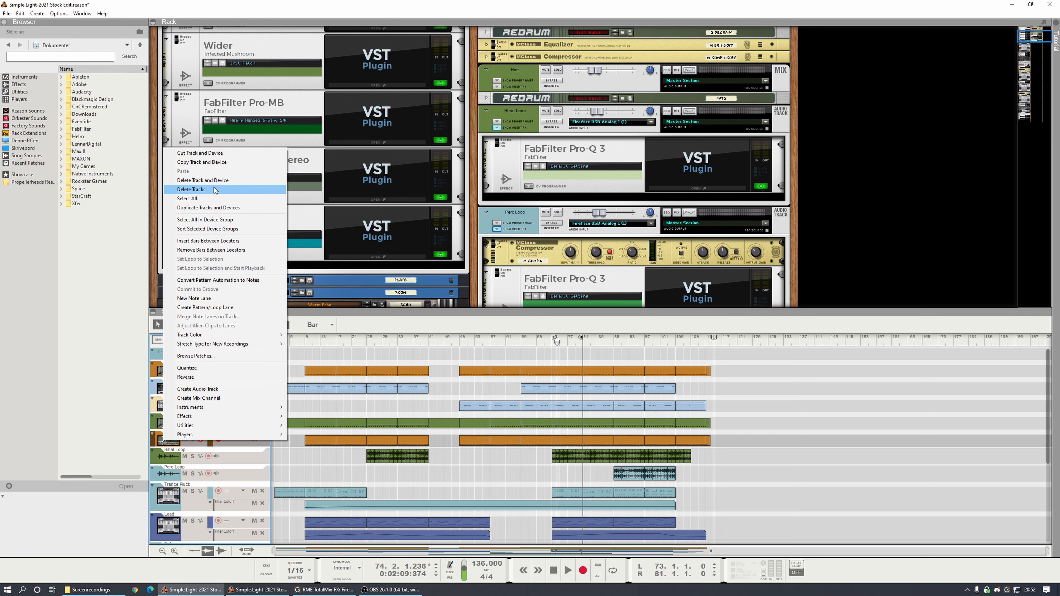
click(232, 181)
click(510, 313)
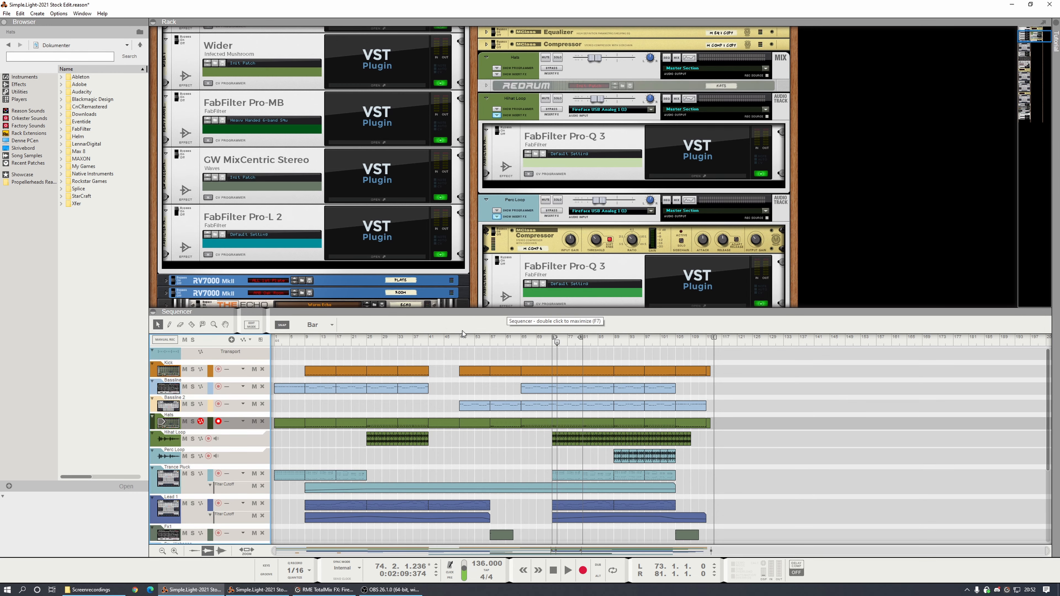
Step: Insert Xfer Records' LFOTool_x64 after Saturn 2 in the soloed Bassline 2's chain, and solo Kick alongside it
scroll(267, 245, down, 3)
right_click(167, 100)
mouse_move(216, 193)
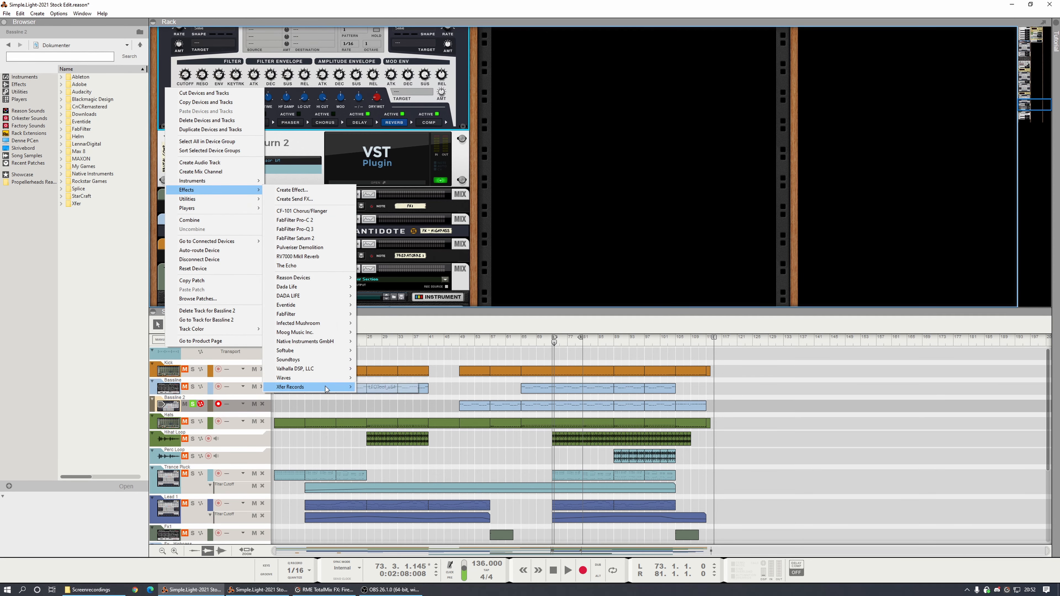
click(320, 388)
drag(287, 158, 288, 246)
click(192, 369)
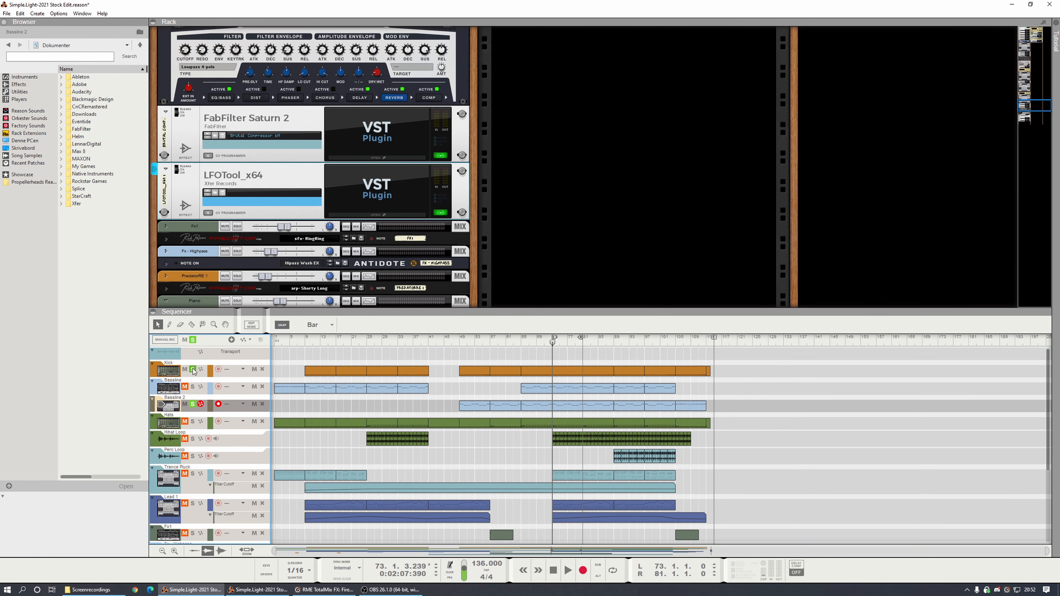
Step: Reshape LFOTool's volume curve during playback, raising its middle and end points to near maximum and lifting its start for a shallower dip
click(378, 215)
key(space)
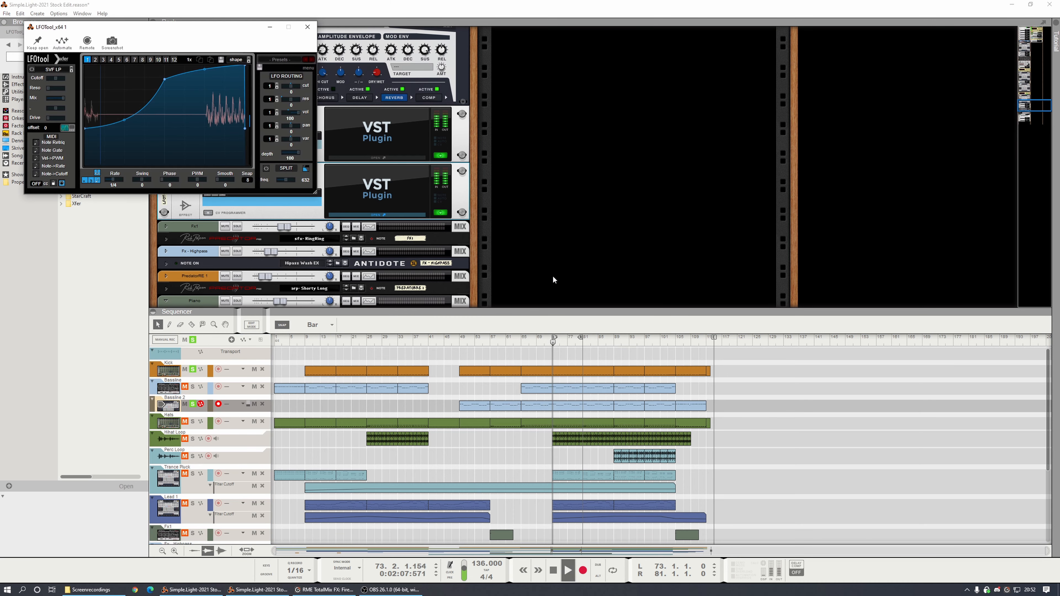
drag(157, 30, 511, 169)
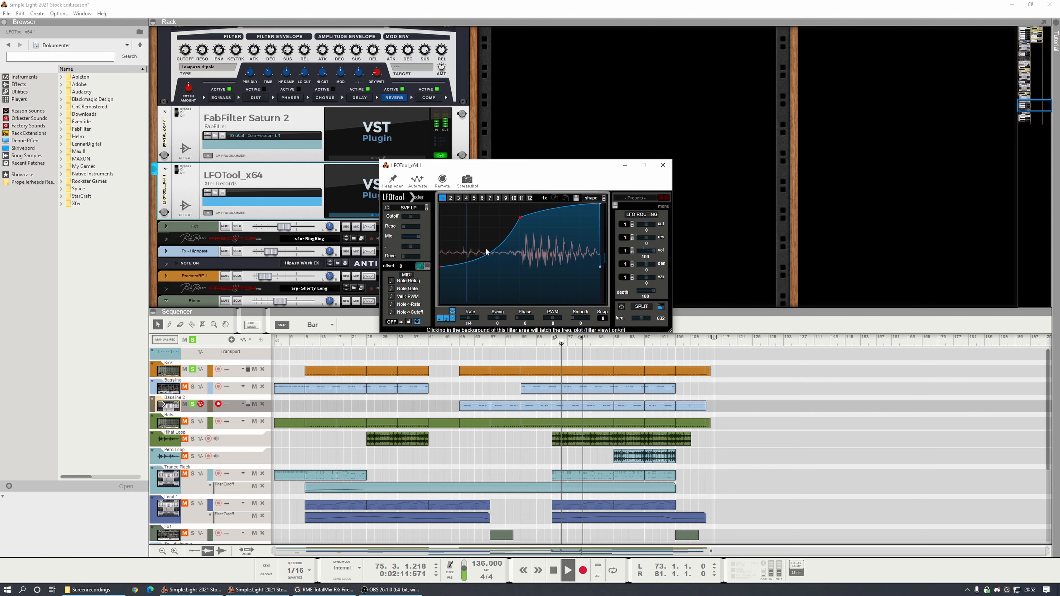
drag(520, 215, 520, 207)
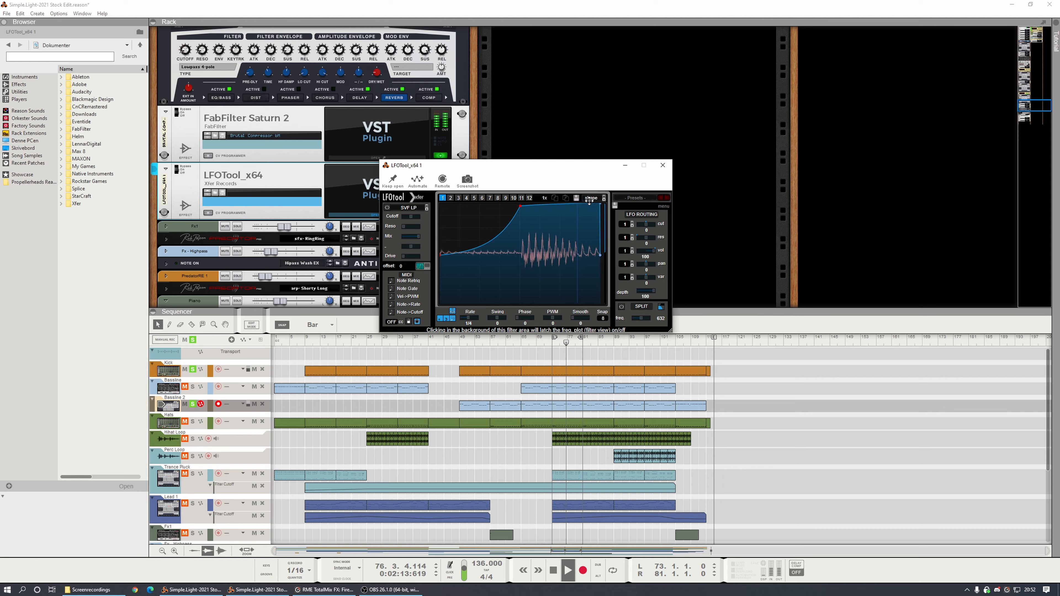
drag(599, 203, 596, 204)
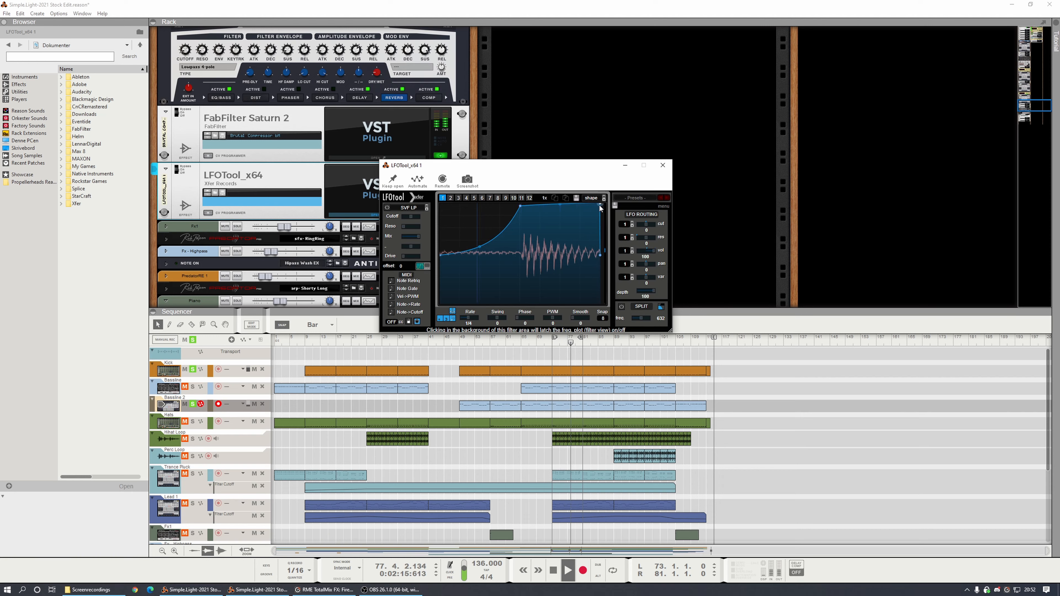
drag(480, 247, 443, 235)
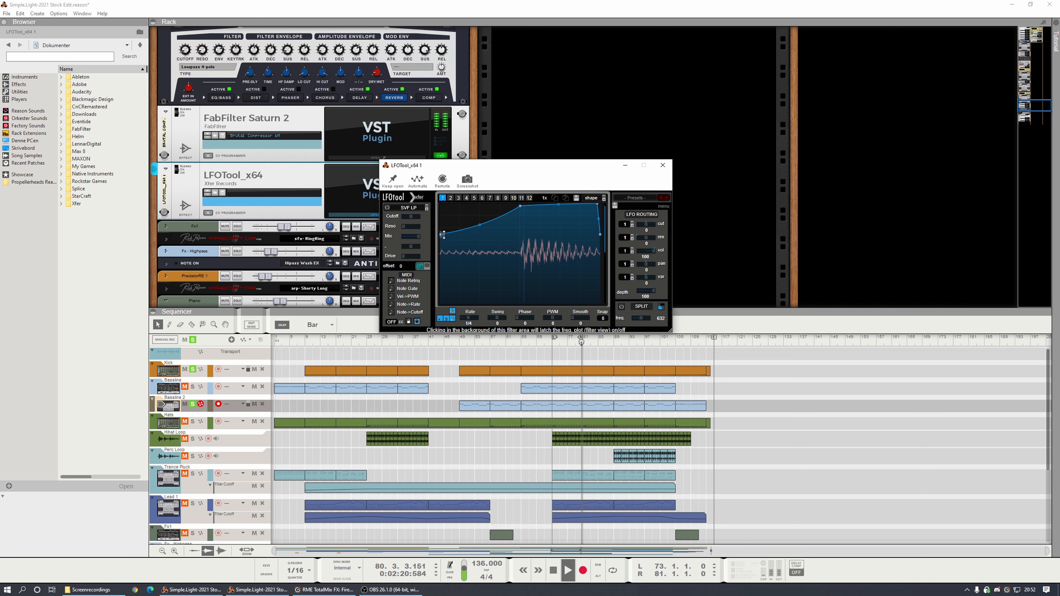
click(662, 164)
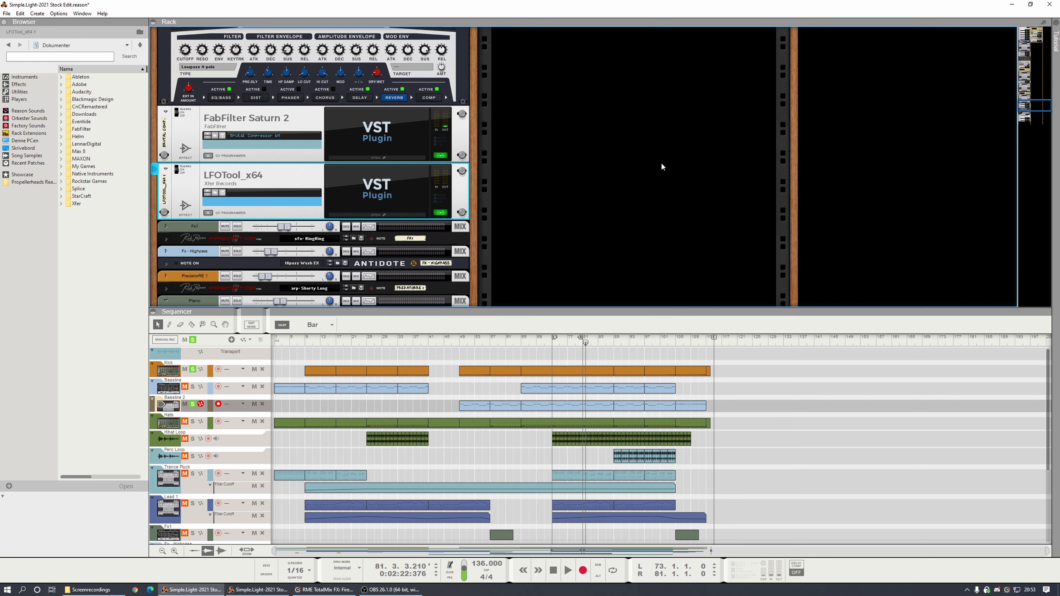
Step: Clear the solos and audition the full mix from bar 73, skipping ahead to about bar 87
click(193, 339)
key(space)
click(555, 343)
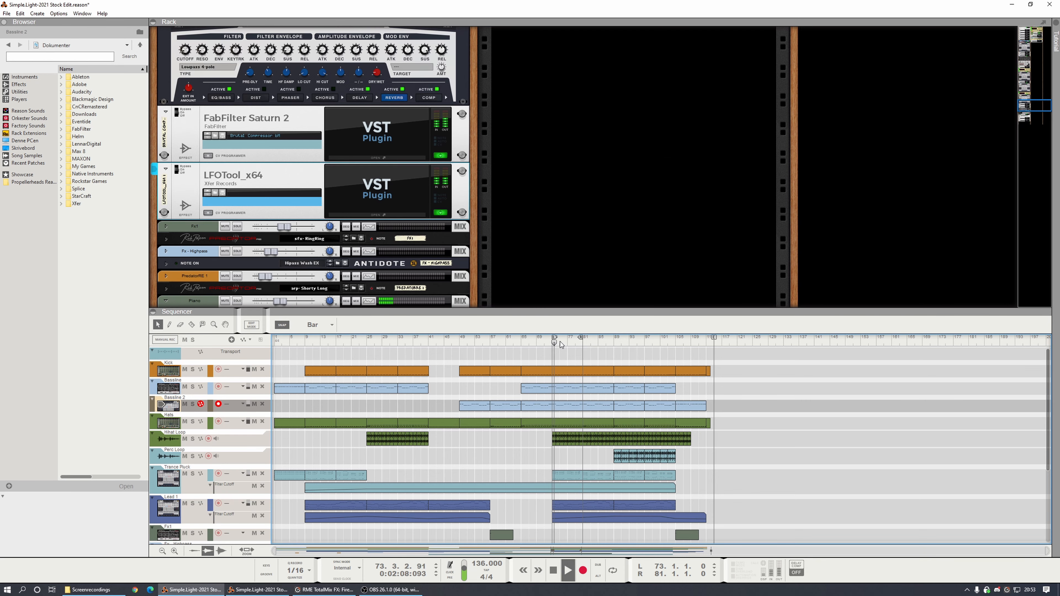
click(608, 342)
scroll(288, 301, up, 3)
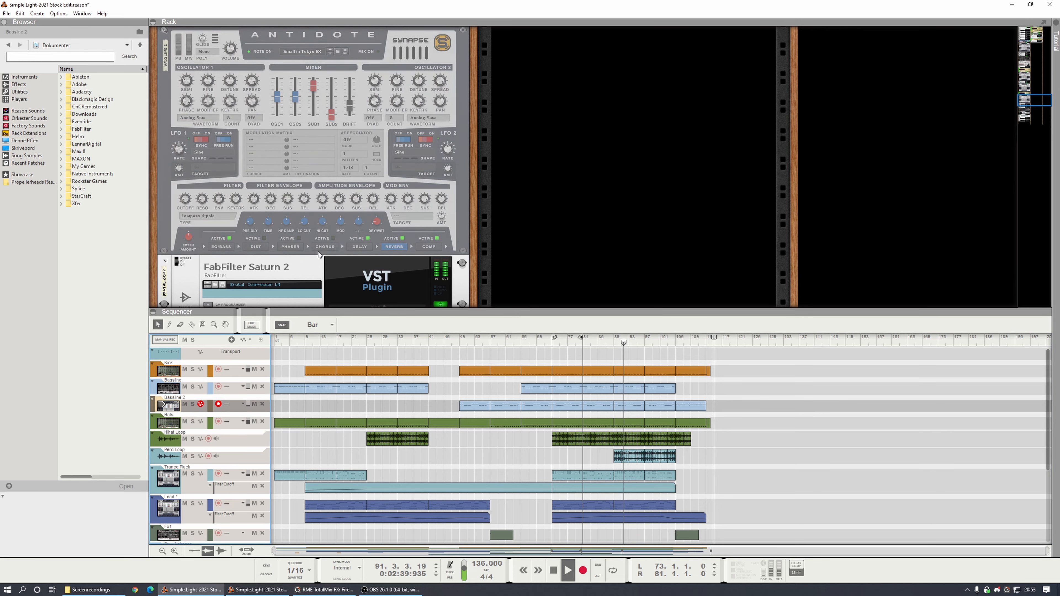
scroll(382, 239, down, 3)
Step: Compare the full mix with Bassline 2's Saturn 2 off and on, leave it enabled, and close the plugin
click(387, 233)
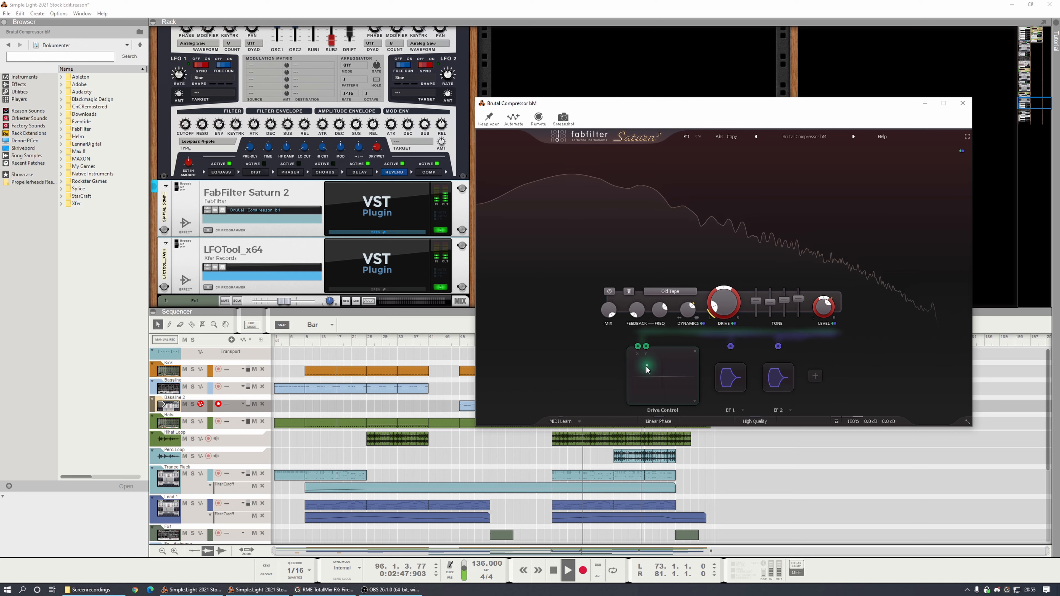
click(181, 185)
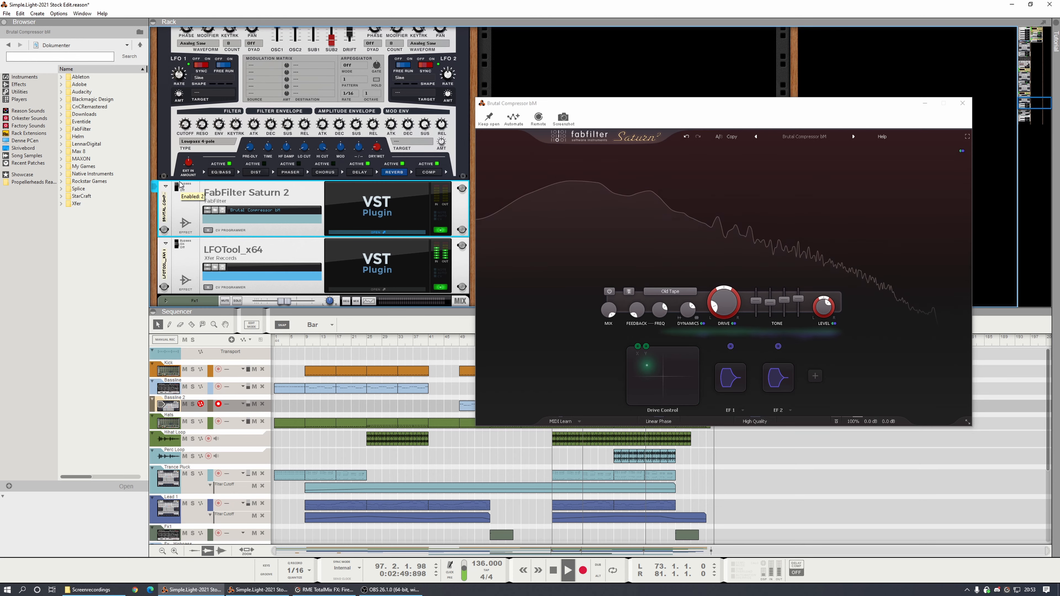
click(180, 186)
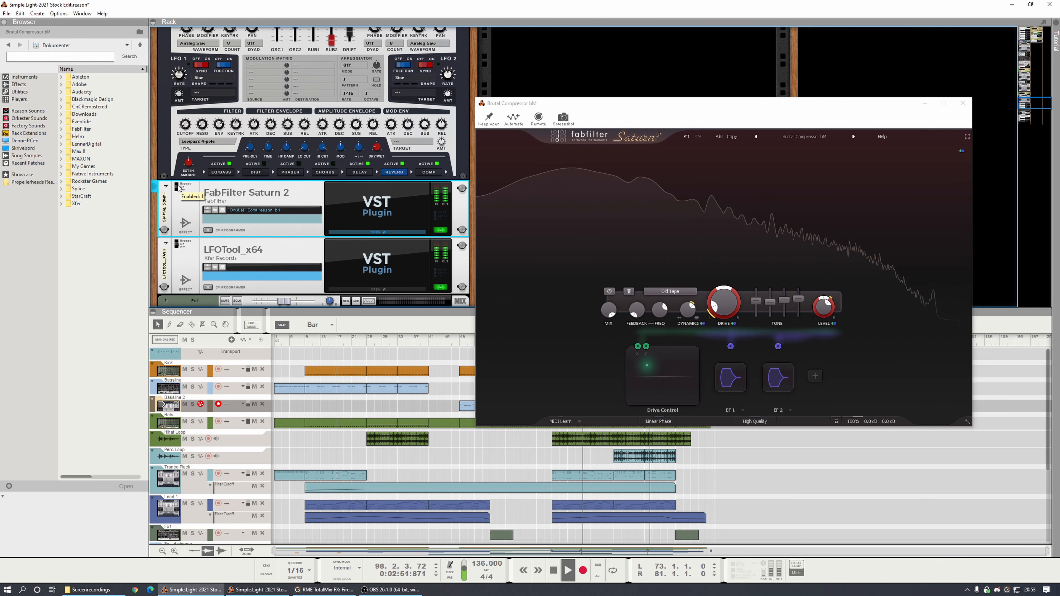
click(962, 103)
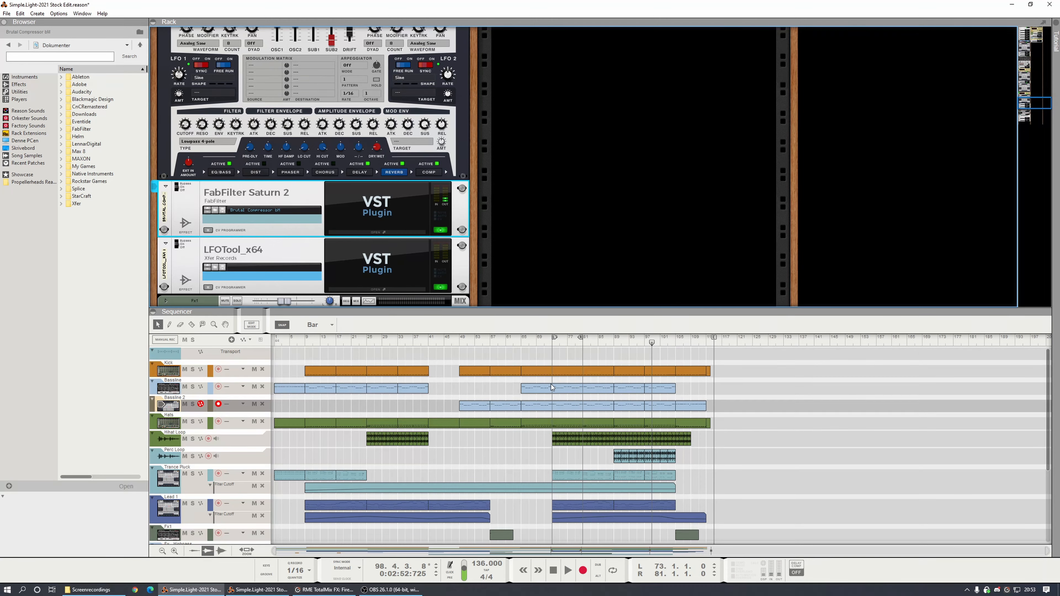
scroll(562, 215, up, 10)
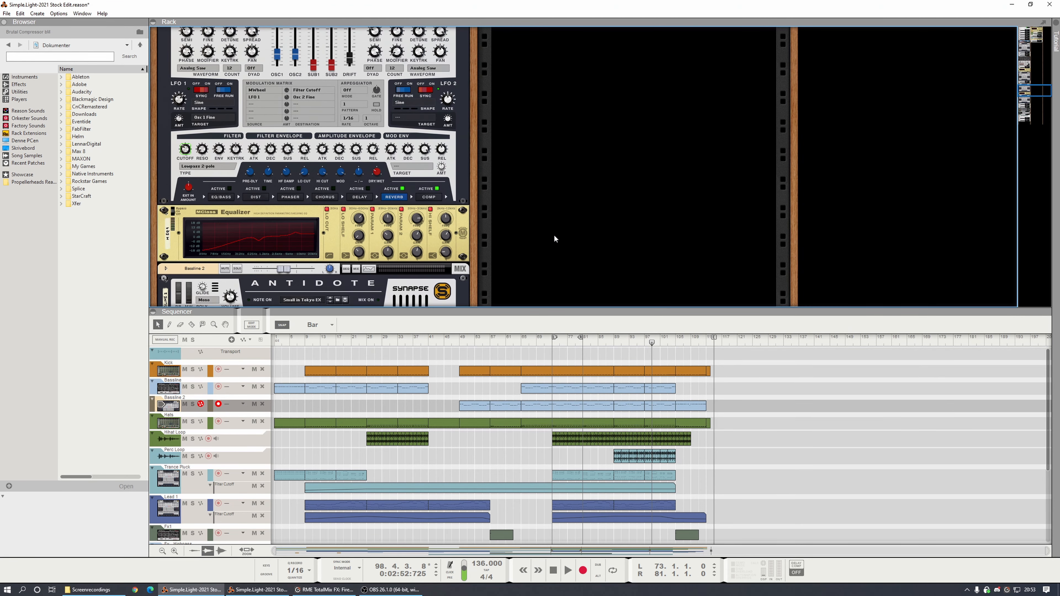
Step: Review the Master Section's insert chain in the rack, from Saturn 2 through Wider, Pro-MB and GW MixCentric to Pro-L 2
scroll(547, 230, up, 5)
drag(1029, 54, 1023, 21)
scroll(386, 183, down, 5)
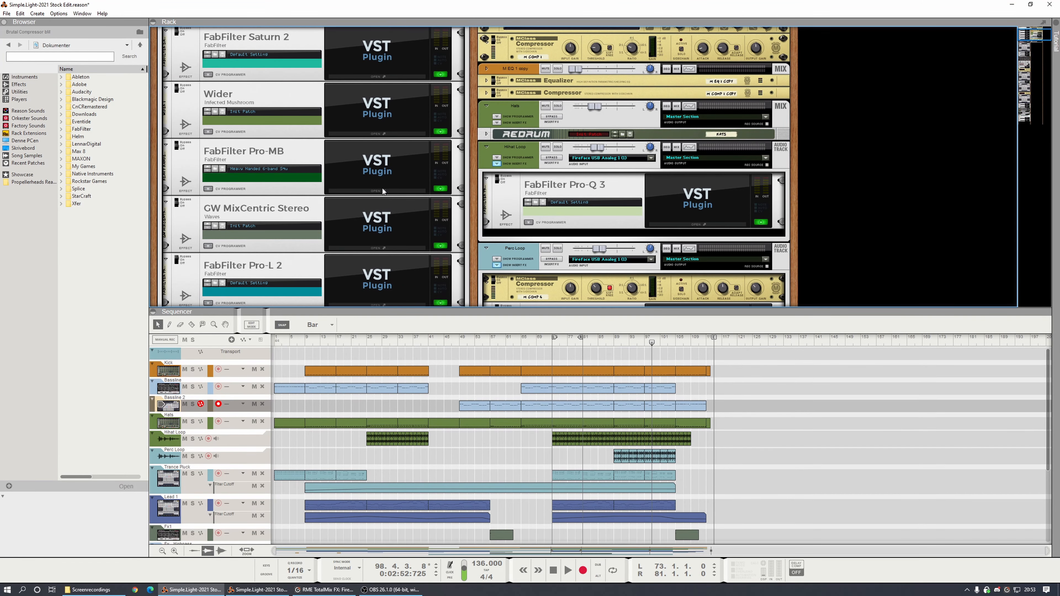
scroll(371, 245, up, 5)
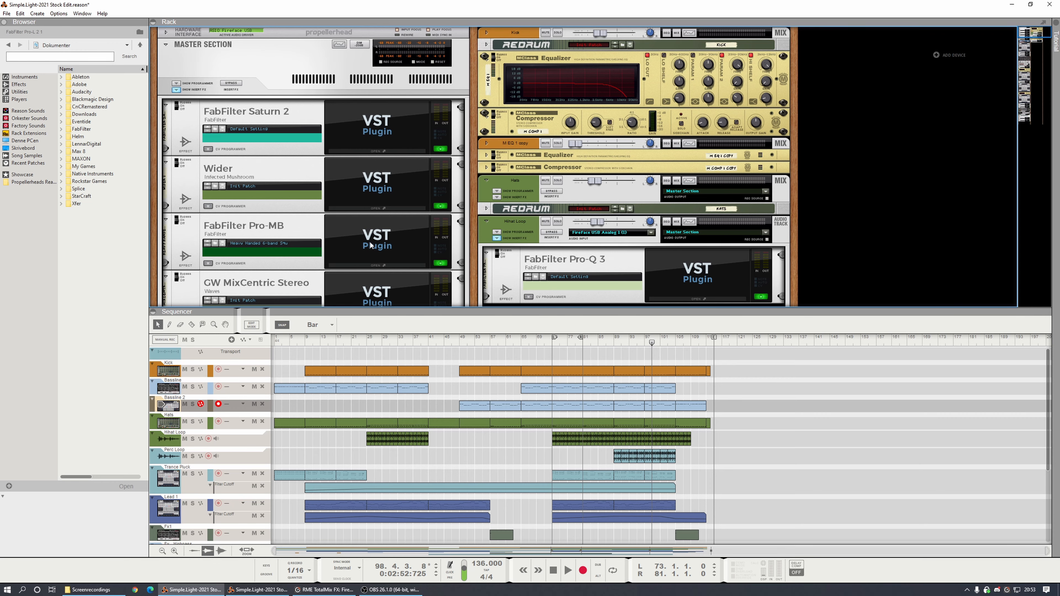
scroll(475, 248, down, 5)
scroll(479, 247, up, 5)
Step: Open the Pro-Q 3 that follows Saturn 2 in the Trance Pluck chain, solo that track and start playback from the beginning
scroll(421, 158, down, 10)
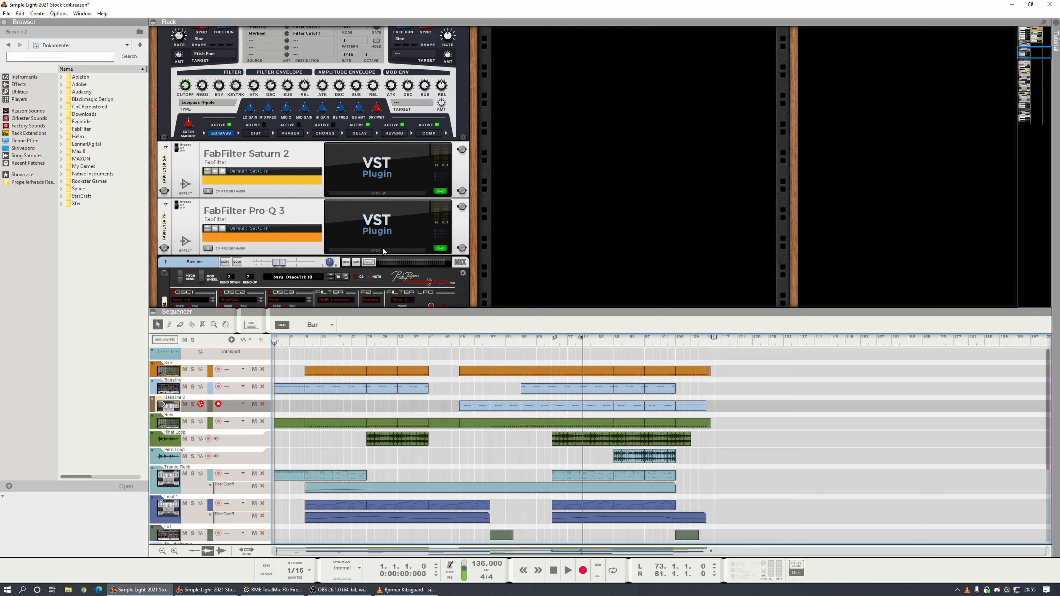
click(391, 250)
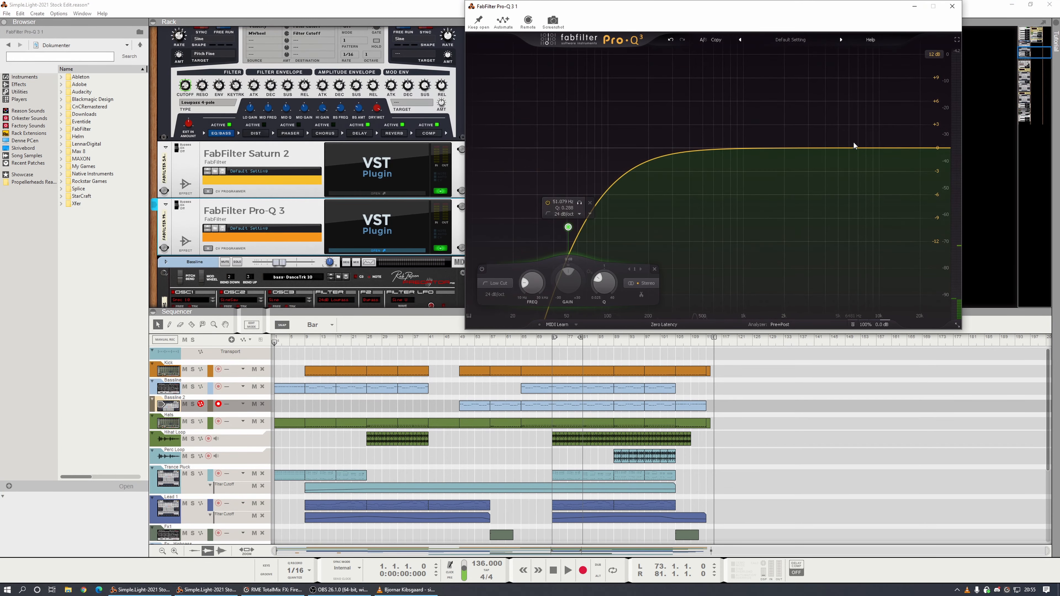
scroll(220, 476, down, 1)
click(202, 466)
click(192, 449)
key(space)
Step: Add a wide bell boost of about +2.2 dB at about 7.6 kHz with Q 0.563 while listening, and close Pro-Q 3
click(861, 139)
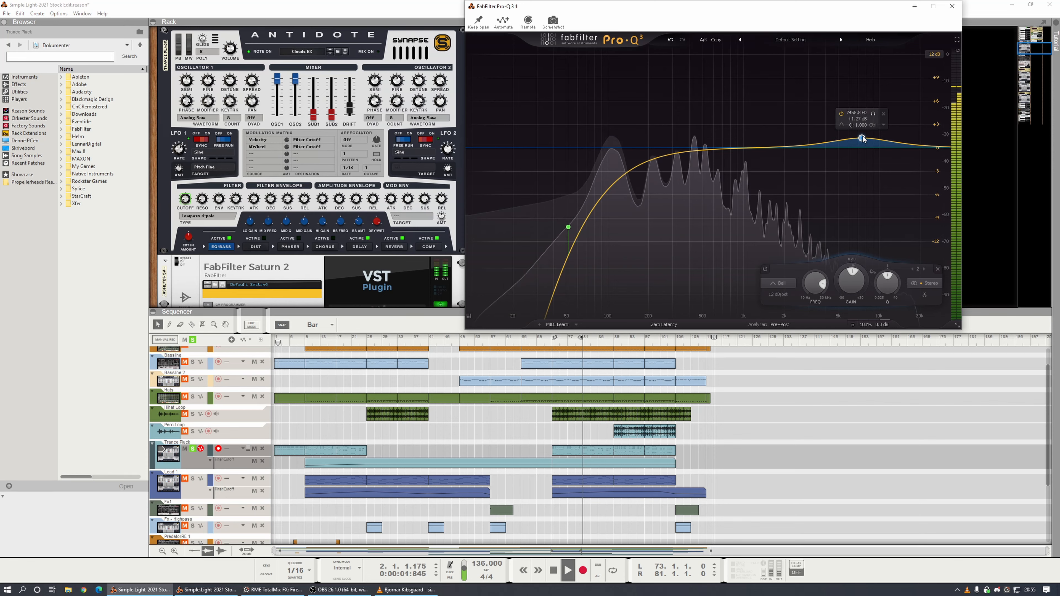
drag(861, 140, 862, 142)
scroll(862, 141, down, 3)
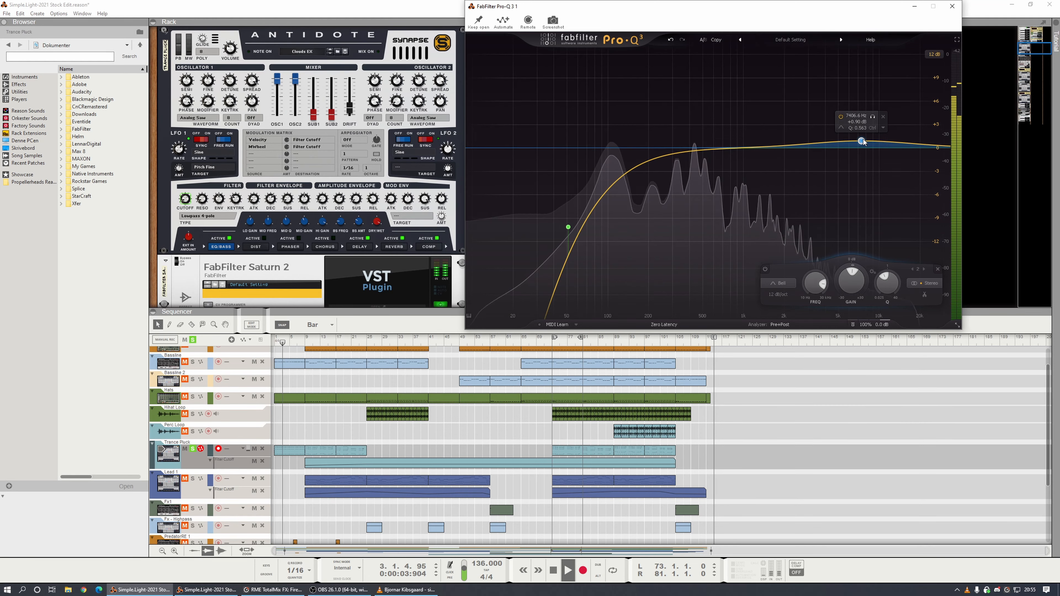
drag(862, 140, 863, 136)
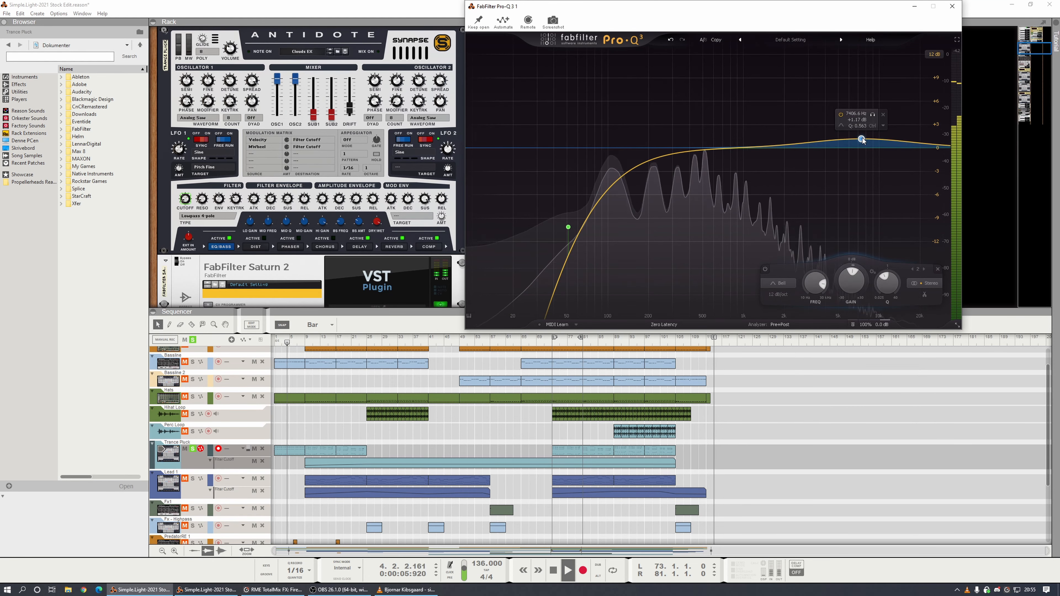
key(space)
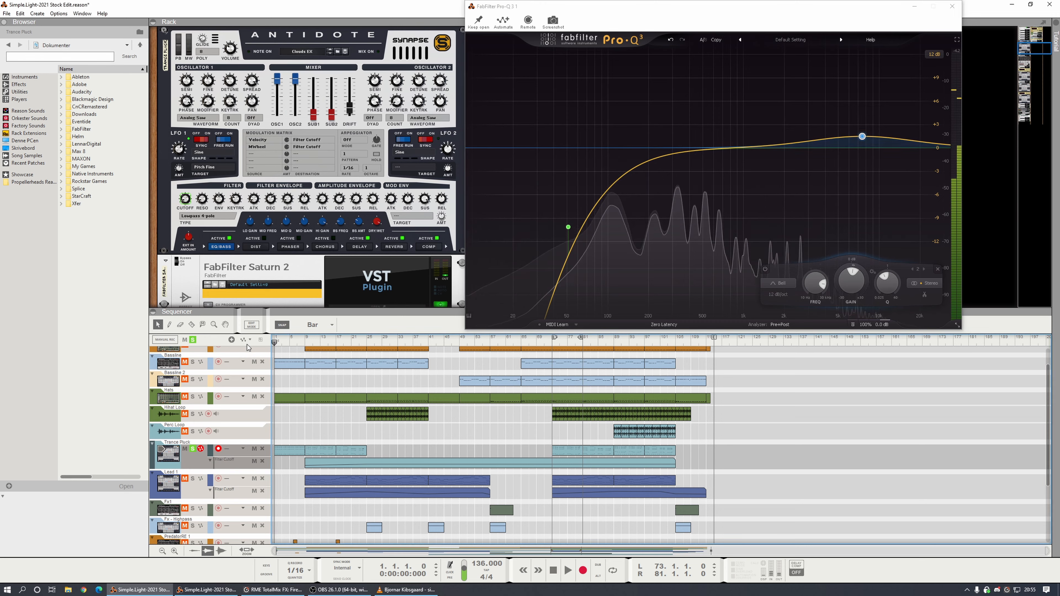
key(space)
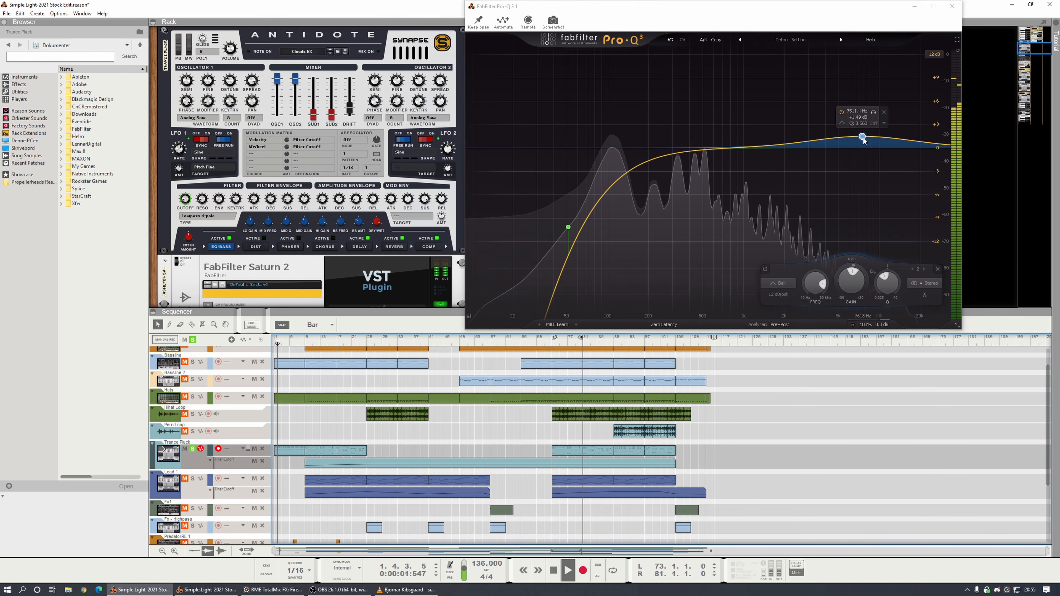
drag(863, 137, 864, 134)
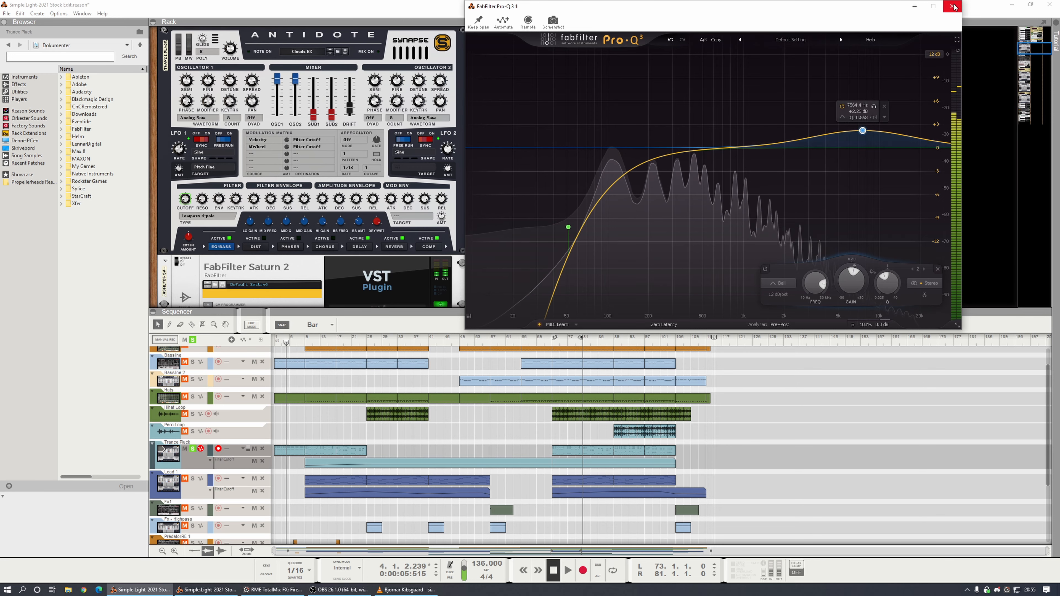
click(951, 6)
Step: Audition the soloed Trance Pluck, skipping ahead to about bar 73
click(524, 340)
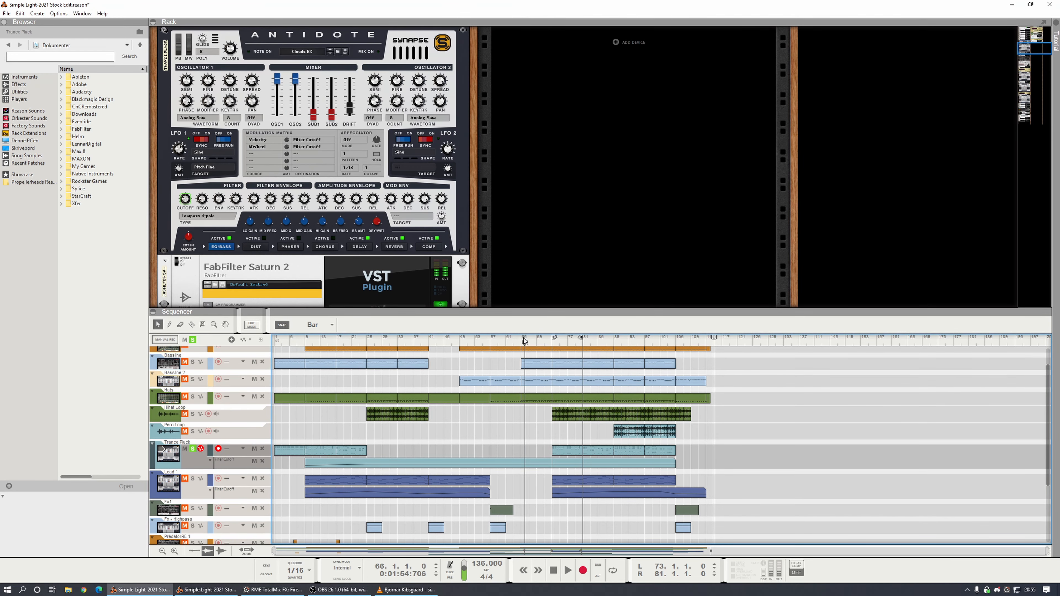
key(KP_7)
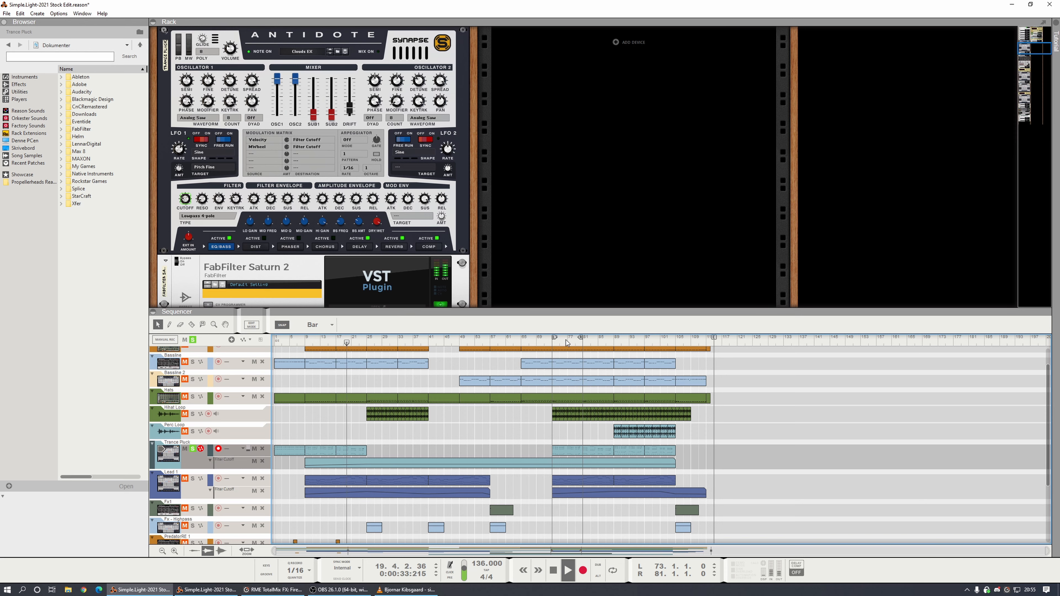
drag(564, 343, 553, 349)
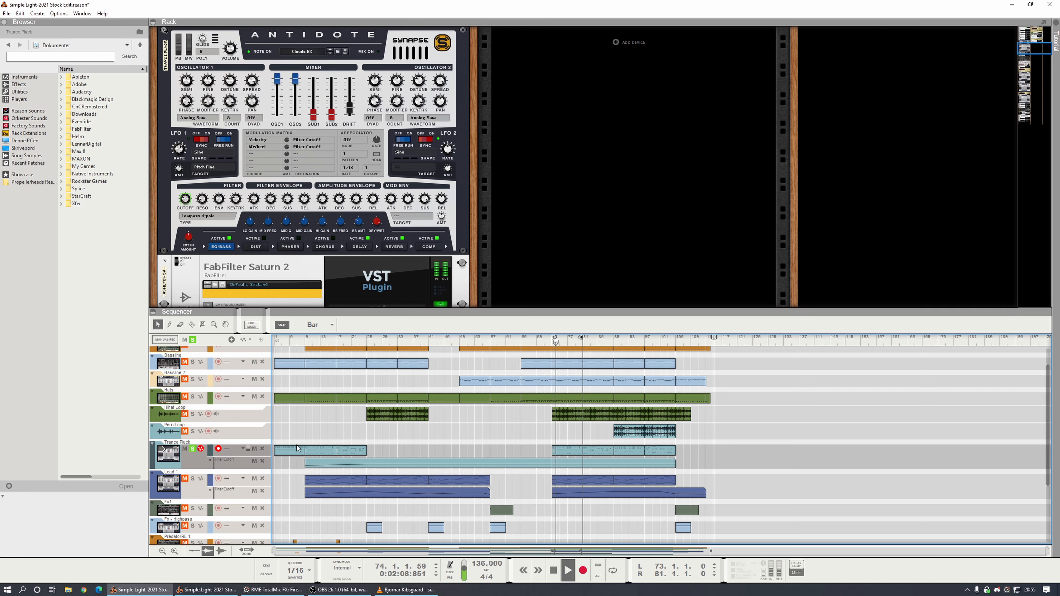
Step: Reopen Trance Pluck's Pro-Q 3 and move the high bell to about 9.9 kHz at about +1.8 dB during playback
scroll(249, 266, down, 3)
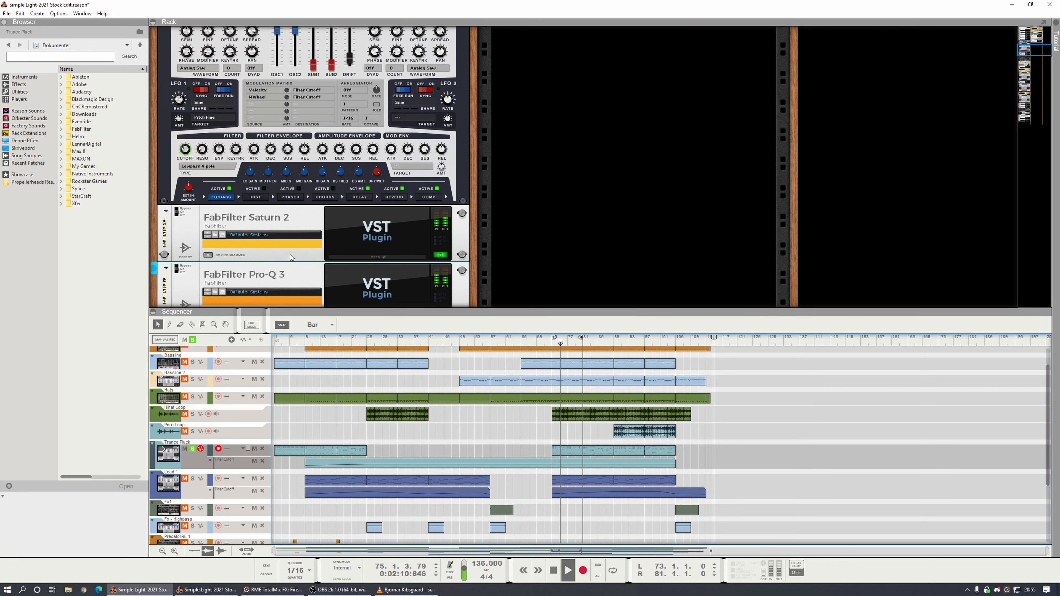
scroll(370, 258, down, 2)
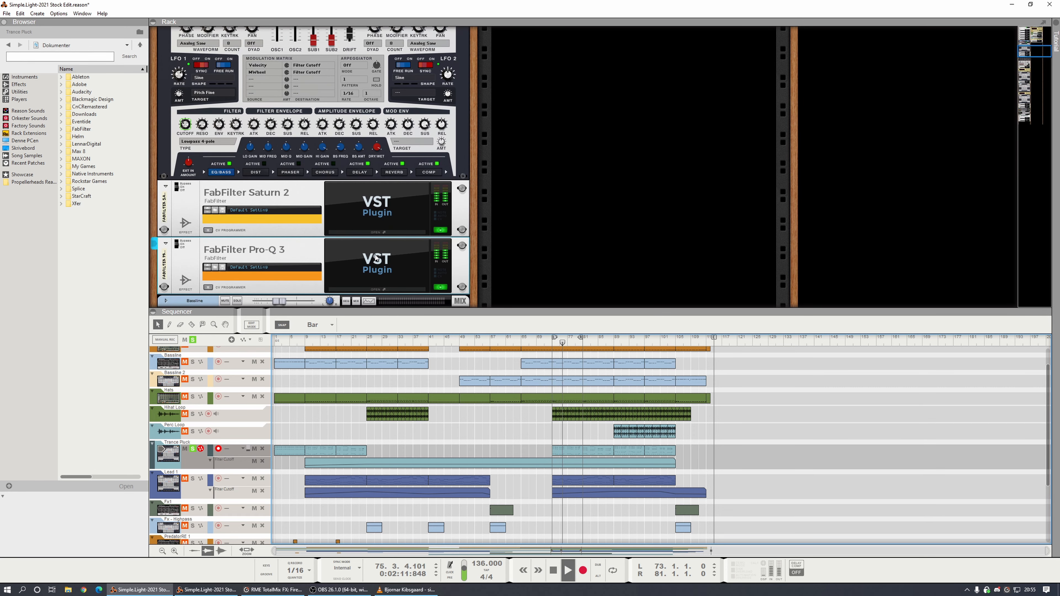
click(389, 289)
mouse_move(883, 133)
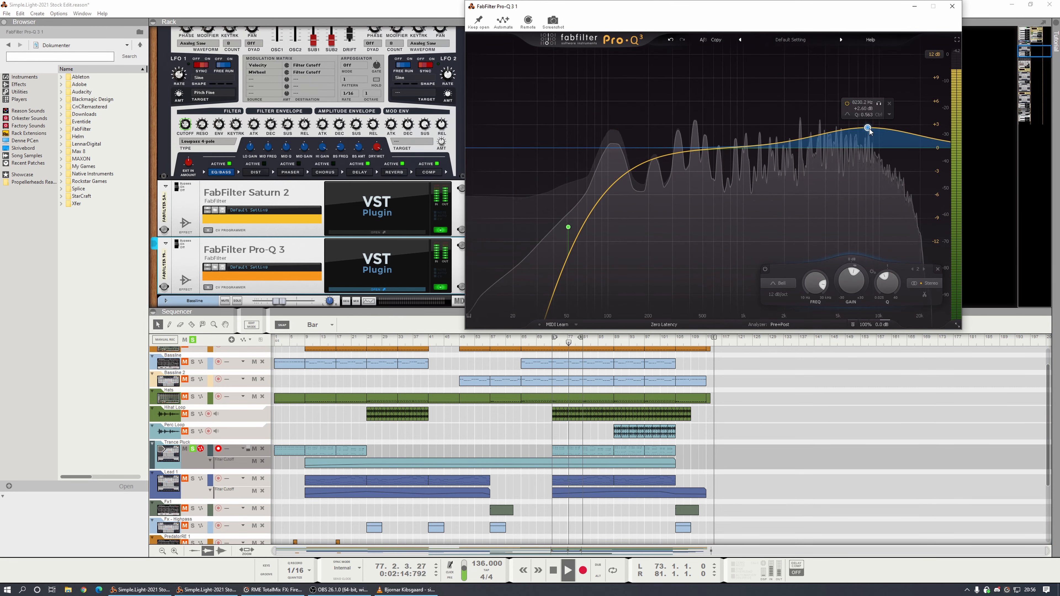
drag(883, 133, 879, 137)
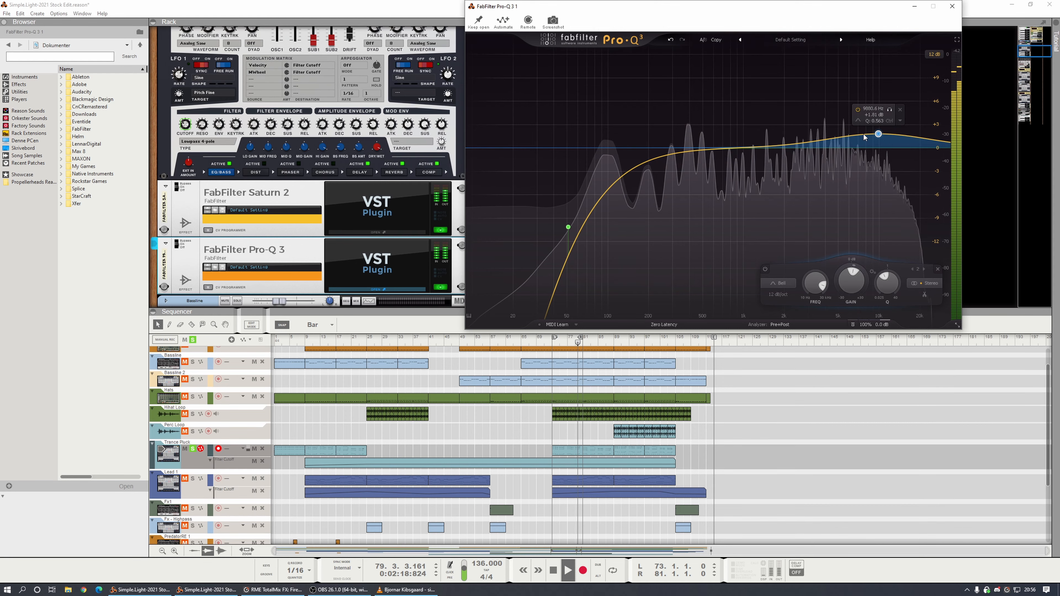
Step: Compare Trance Pluck with Pro-Q 3 bypassed and active, leave it enabled, and close the plugin
click(178, 246)
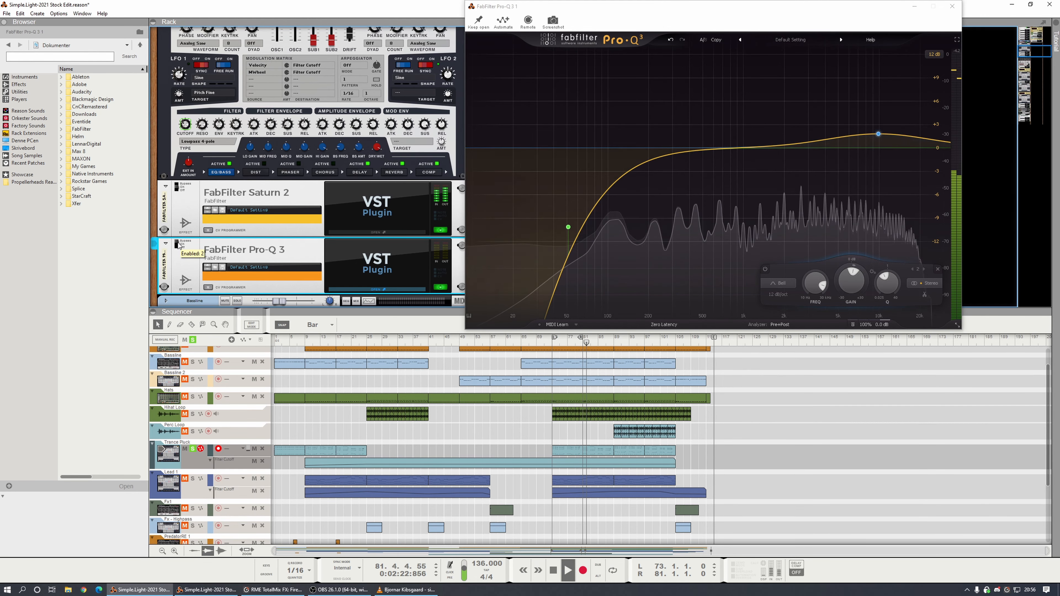
click(877, 141)
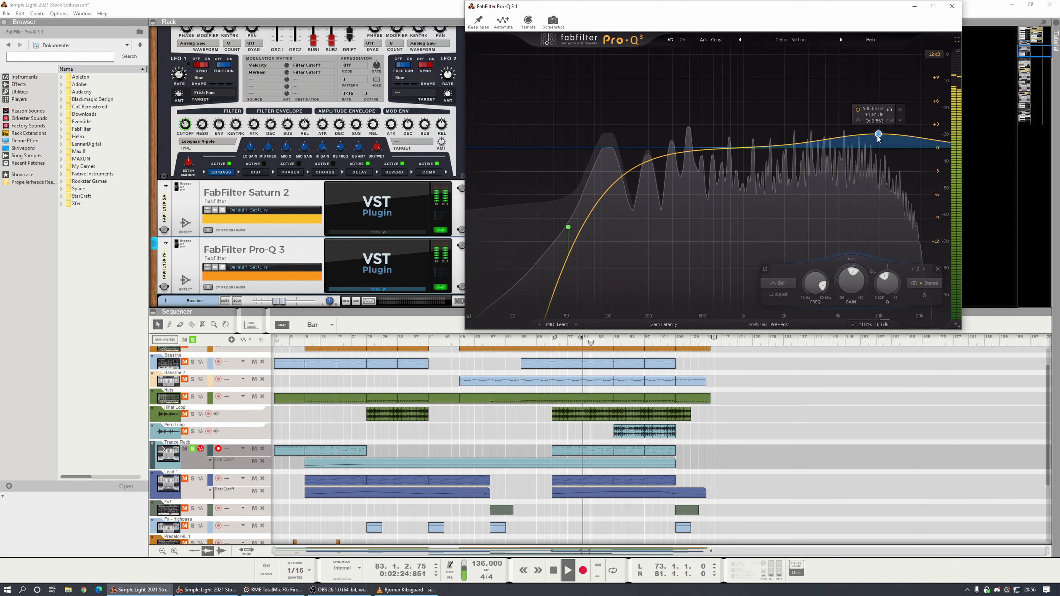
click(951, 6)
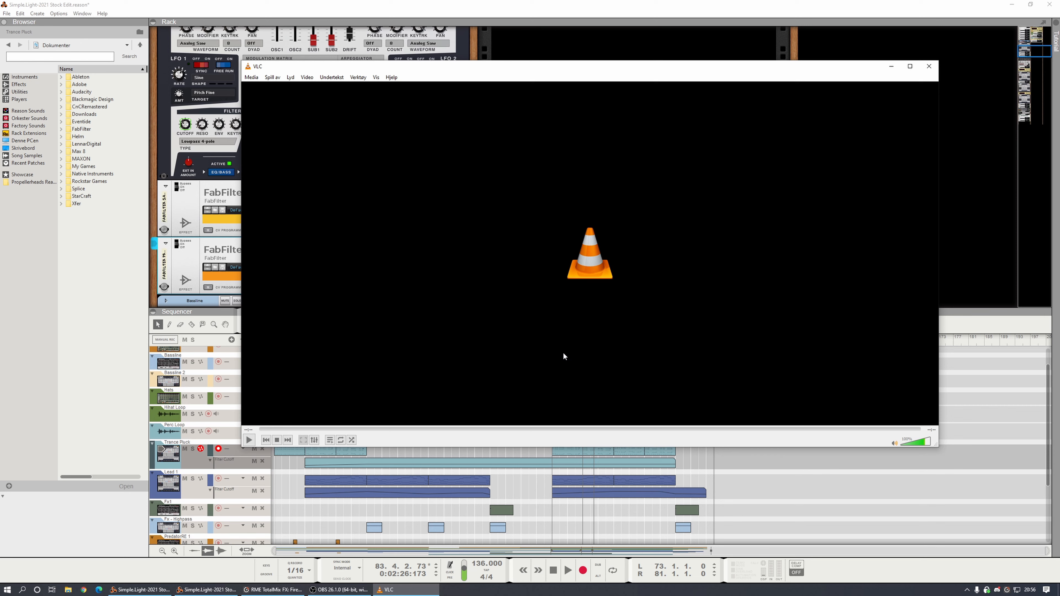
Step: Switch to VLC and play the "simple light" track for reference
click(248, 440)
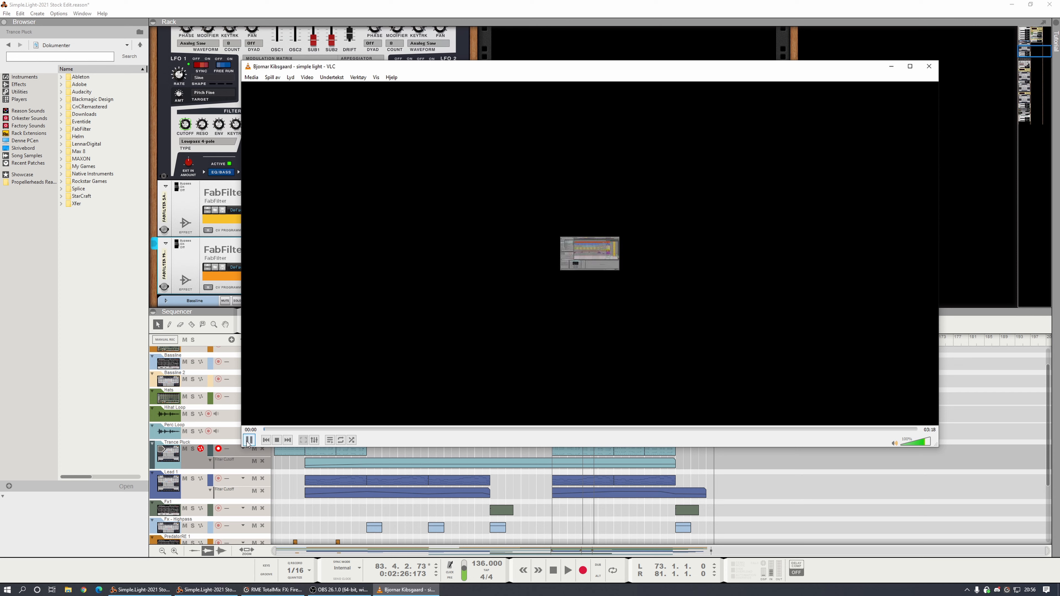
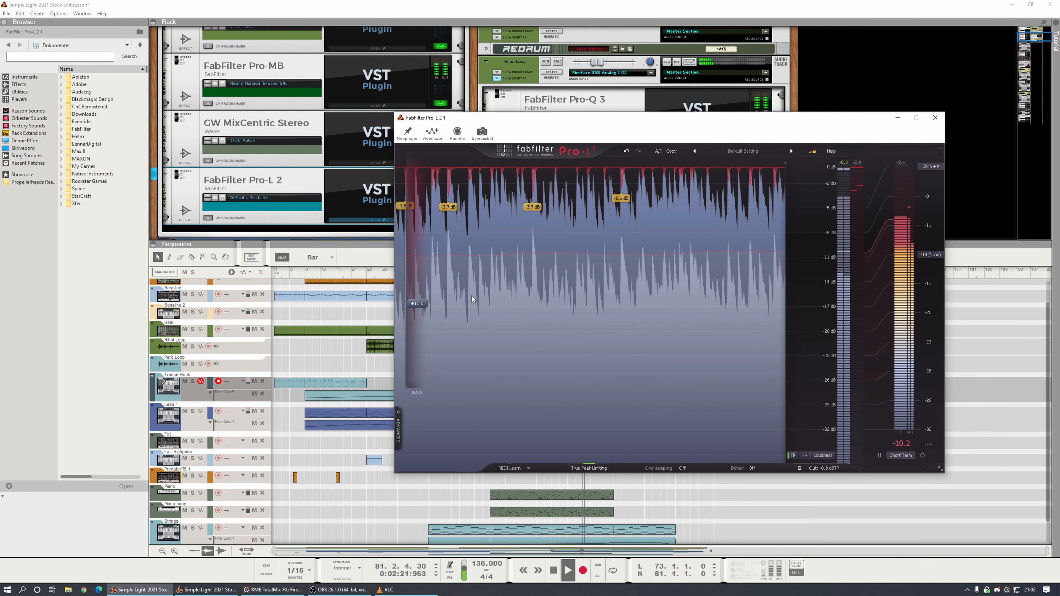
Step: Lower the gain of the master chain's Pro-L 2 to +10.5 dB during playback of the full mix
drag(425, 303, 424, 310)
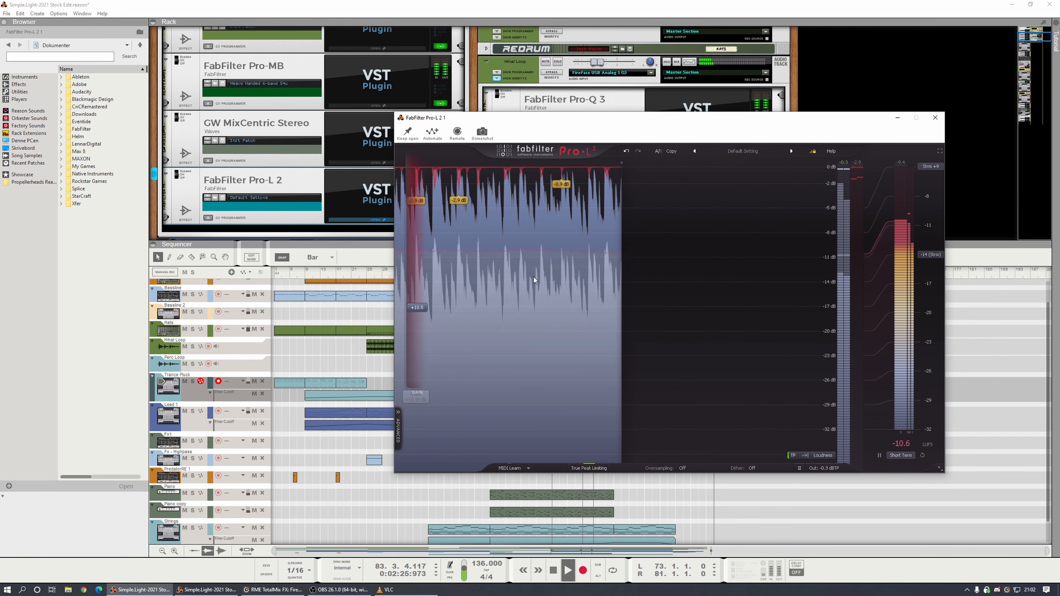